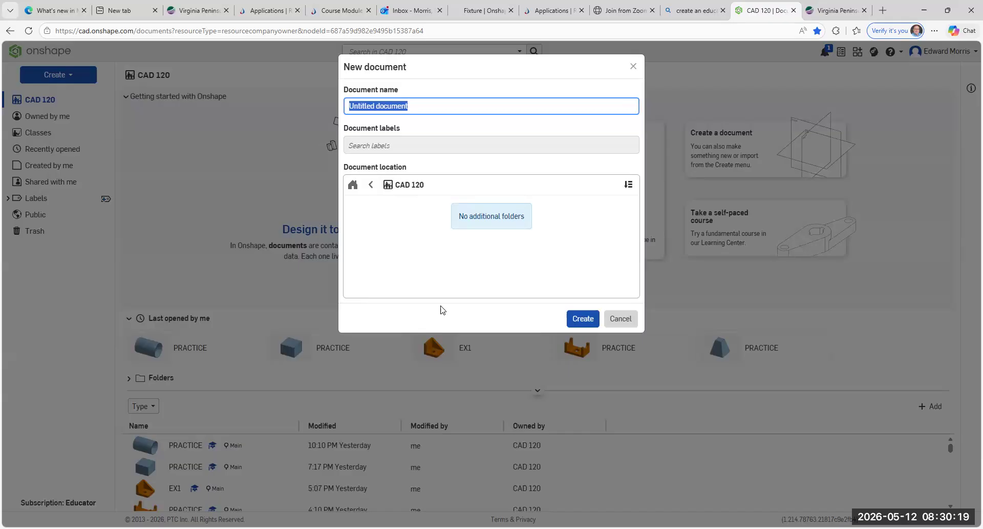
# Step: Replace the default document name with EX1-A-ED
pyautogui.press('BackSpace')
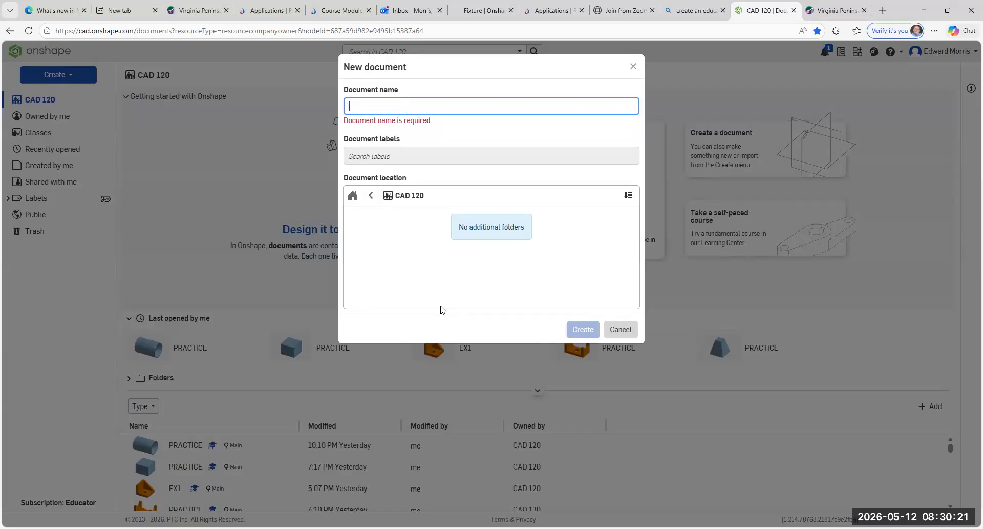
pyautogui.write('EX1-A')
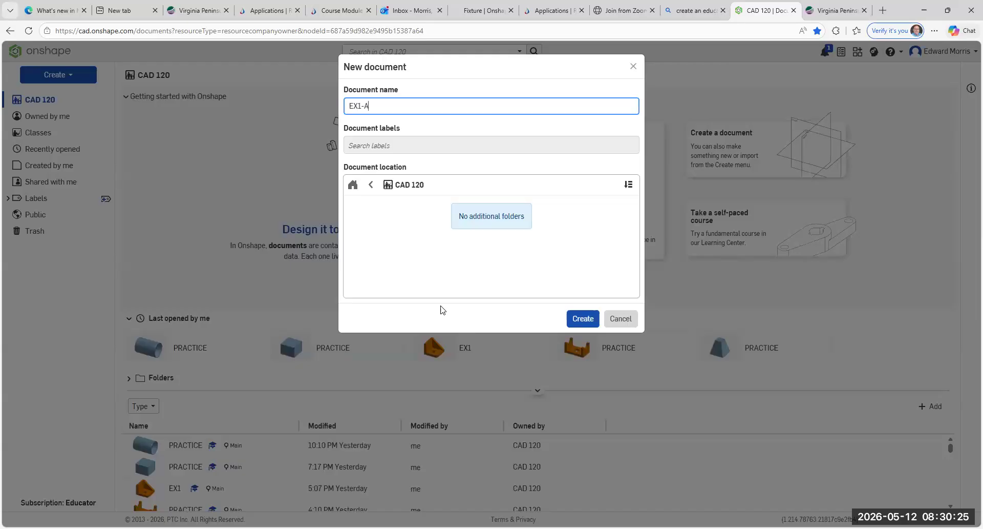
pyautogui.write('-ED')
# Step: Create the EX1-A-ED document and bring up its document options menu
pyautogui.click(584, 317)
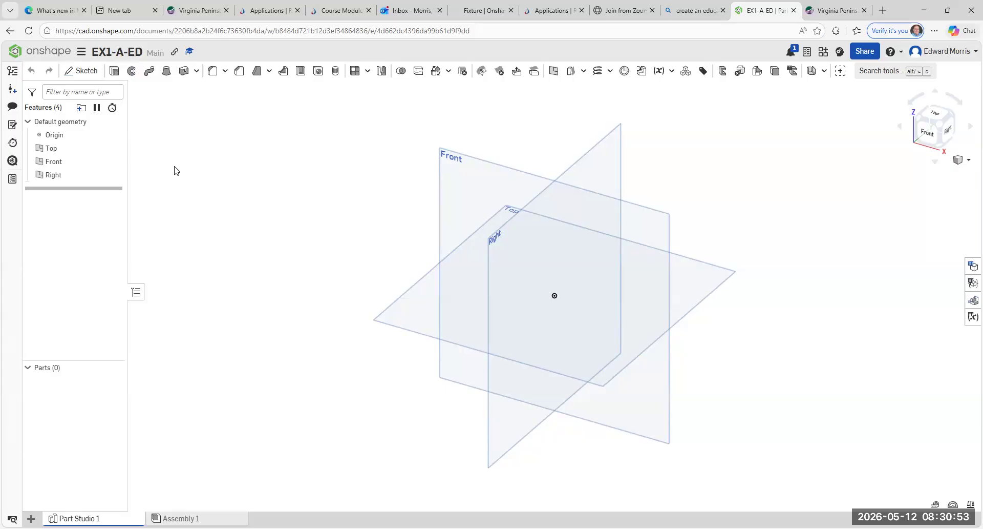
pyautogui.click(84, 55)
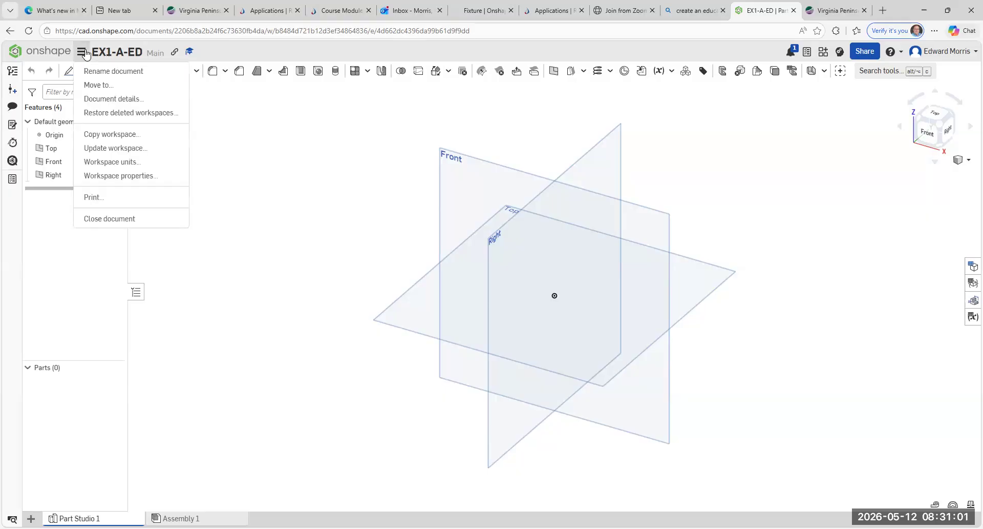
# Step: Set Workspace units to Inch for length with 0.12 display decimals, and apply
pyautogui.click(131, 166)
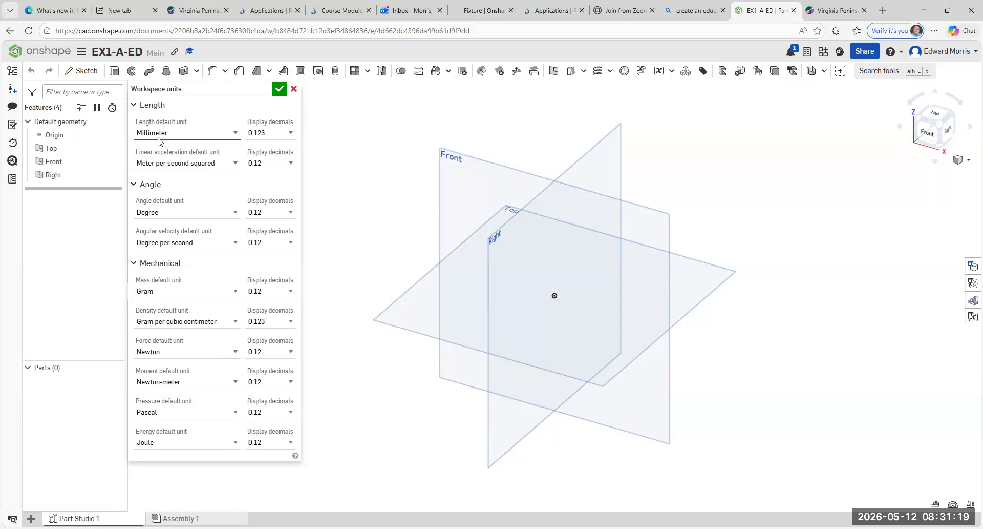
pyautogui.click(236, 134)
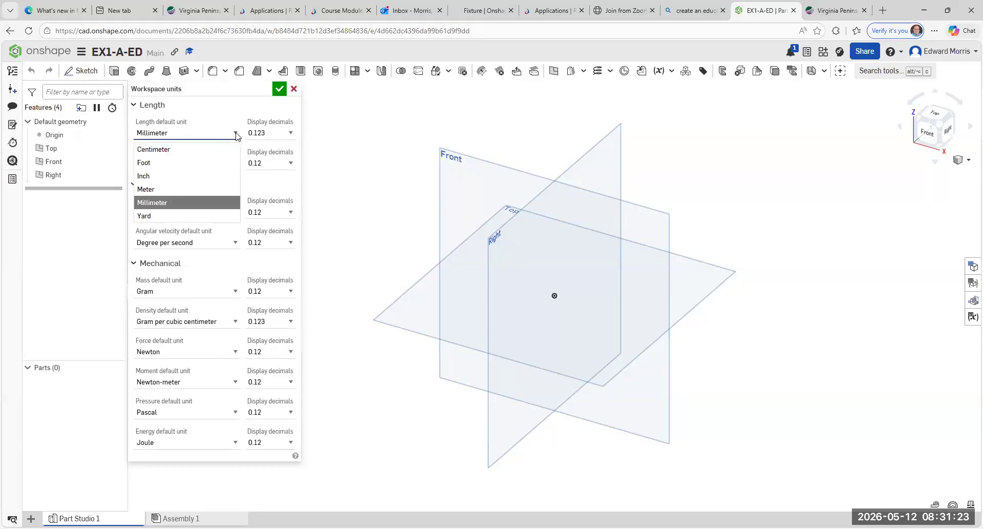
pyautogui.click(205, 172)
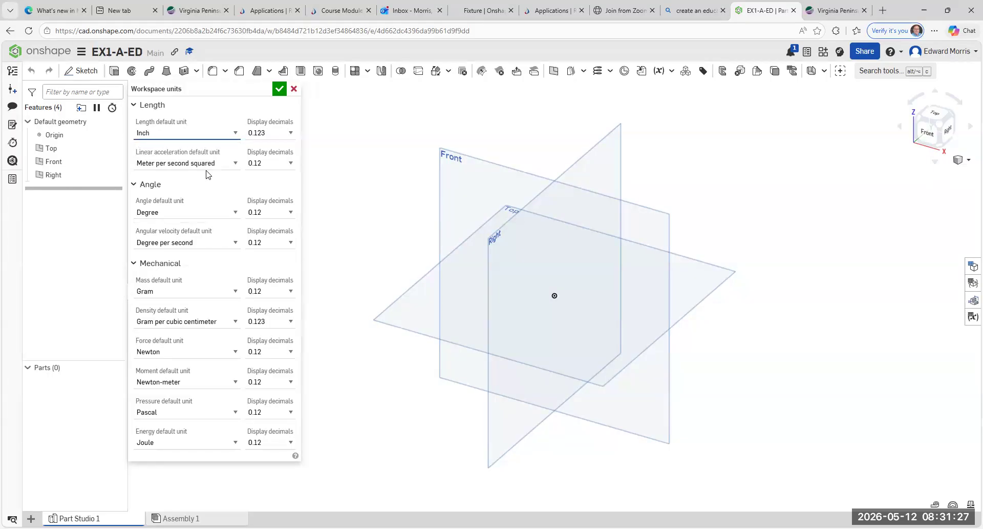
pyautogui.click(290, 134)
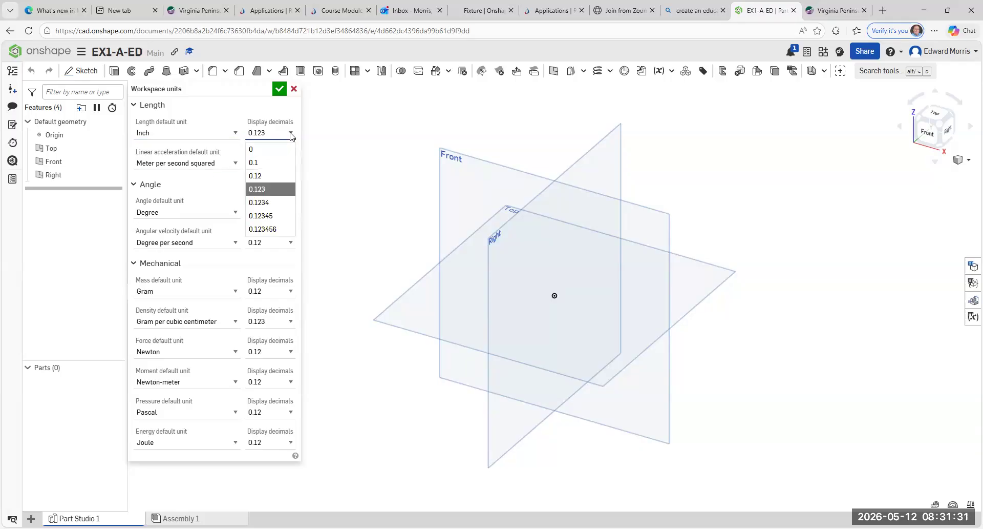
pyautogui.click(272, 176)
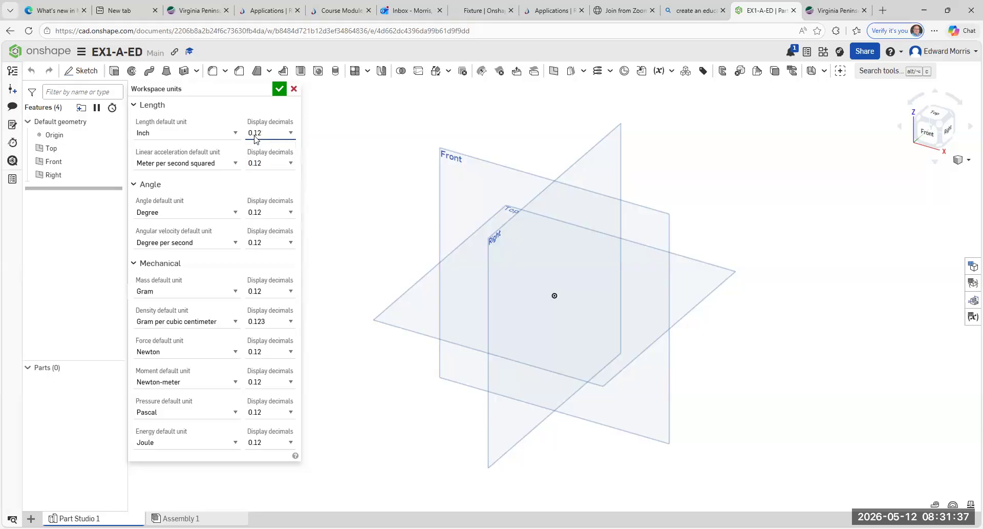
pyautogui.click(235, 134)
pyautogui.click(143, 177)
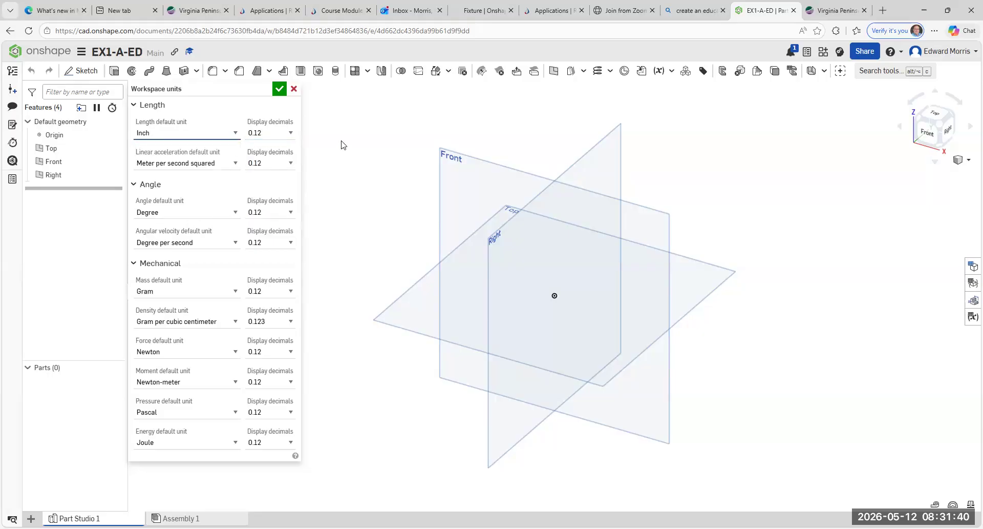
pyautogui.click(291, 133)
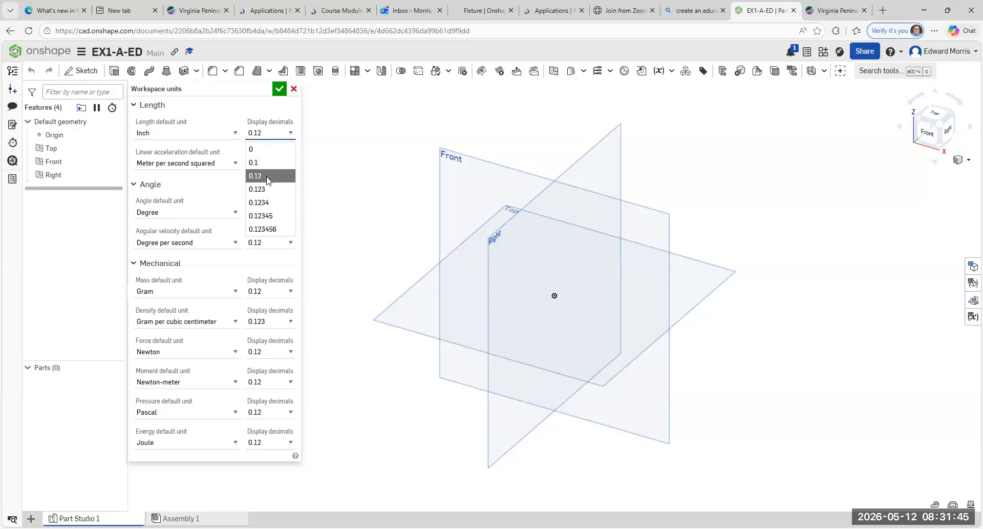
pyautogui.click(320, 160)
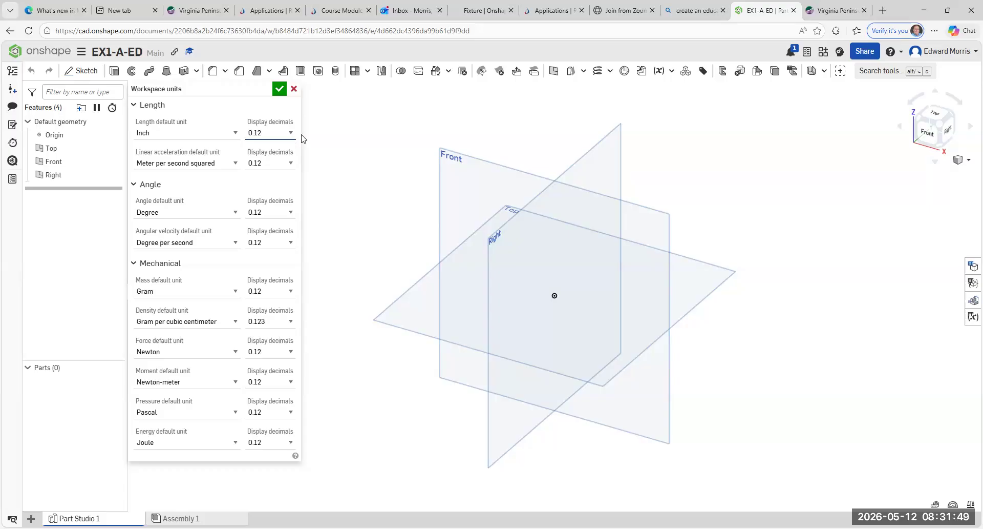
pyautogui.click(280, 90)
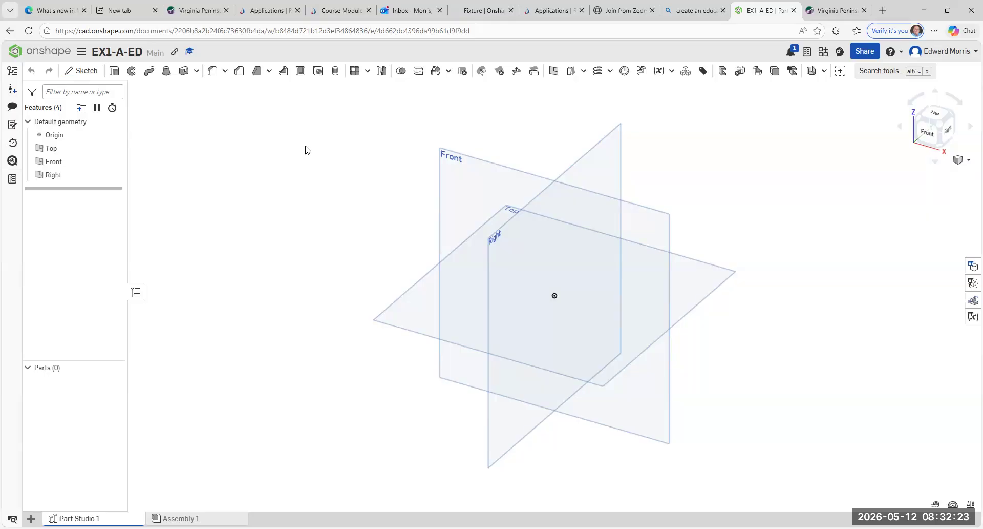
# Step: Create a new sketch with the Front plane as its sketch plane
pyautogui.click(85, 73)
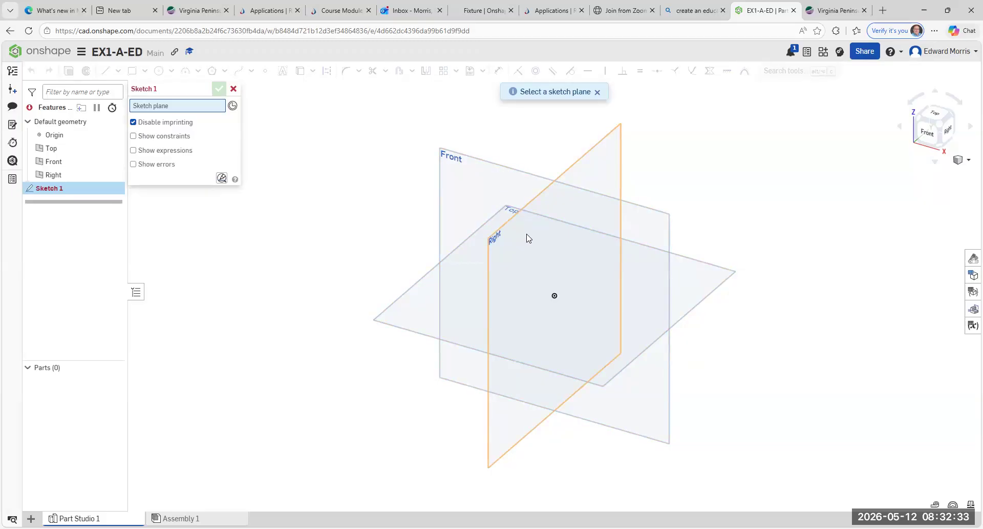
pyautogui.click(475, 161)
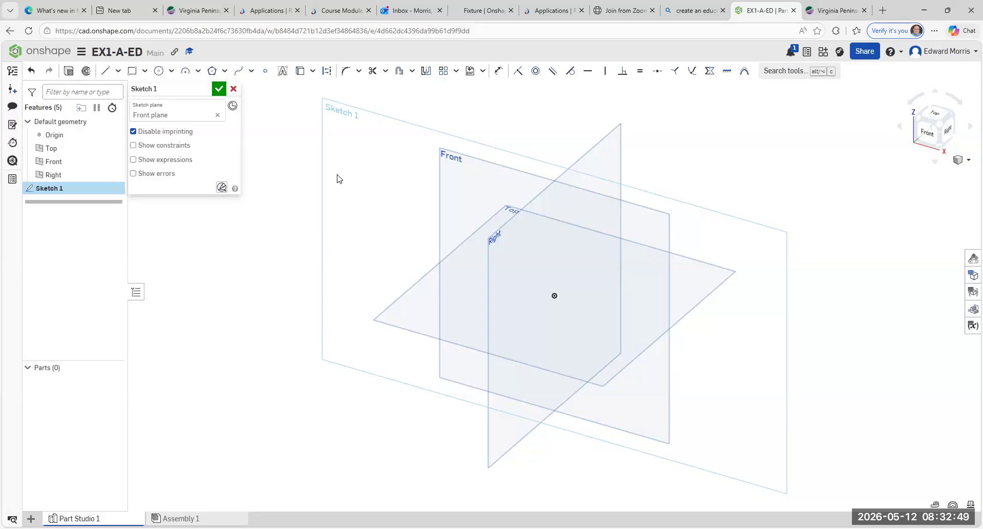
# Step: Tour the Front, Right, Back and Left views with the view cube, ending on Front zoomed out
pyautogui.click(928, 138)
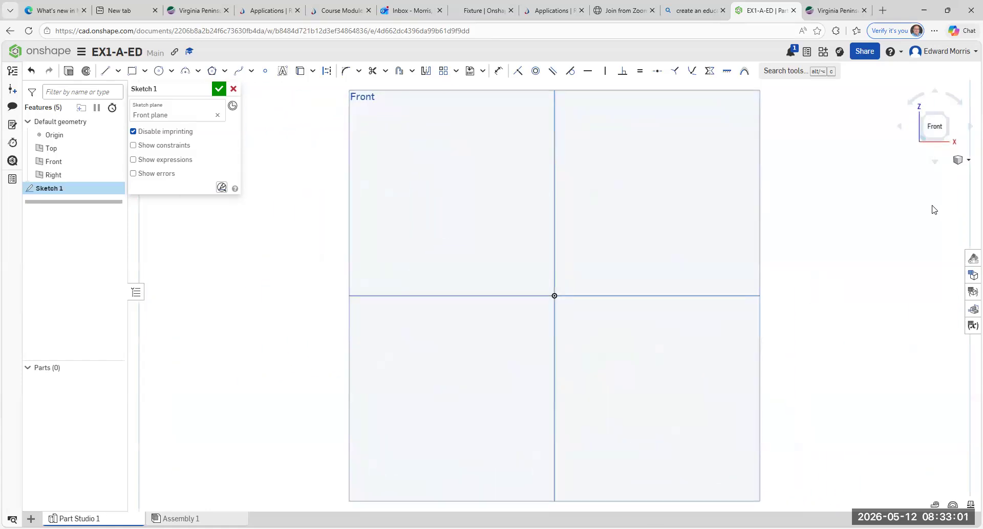
pyautogui.click(951, 119)
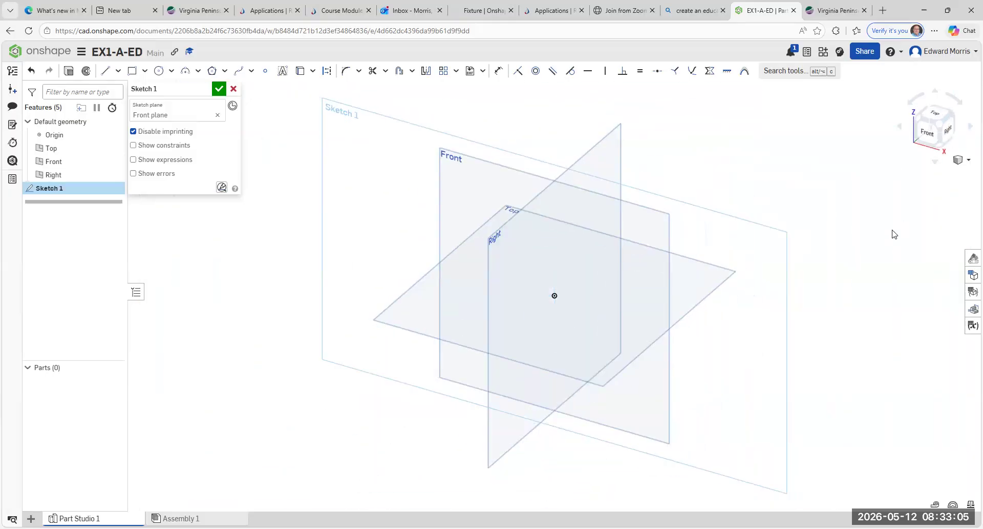
pyautogui.click(953, 133)
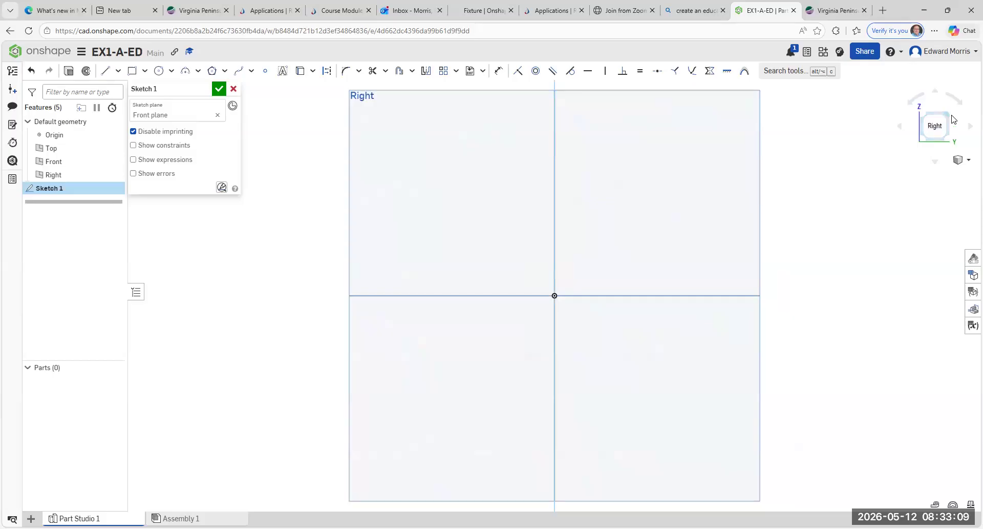
pyautogui.click(951, 135)
pyautogui.click(949, 134)
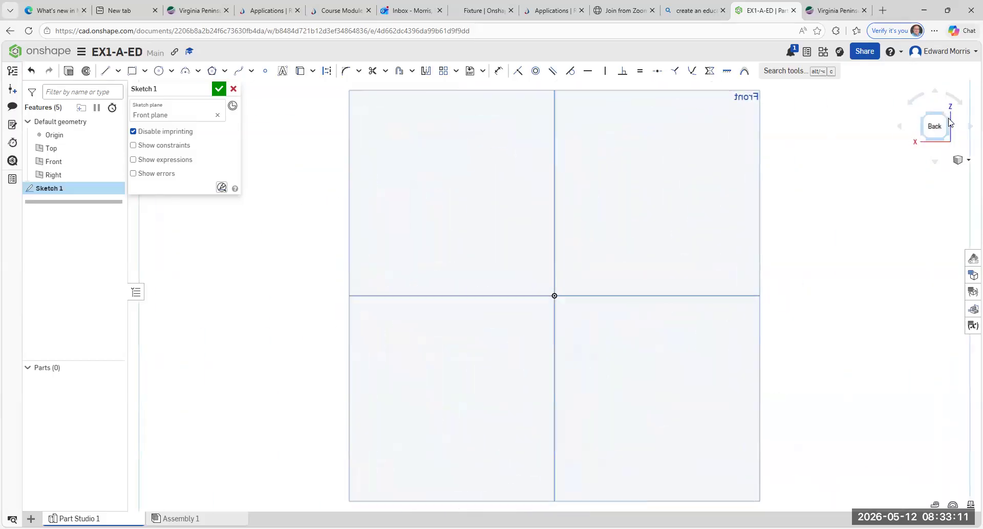
pyautogui.click(948, 123)
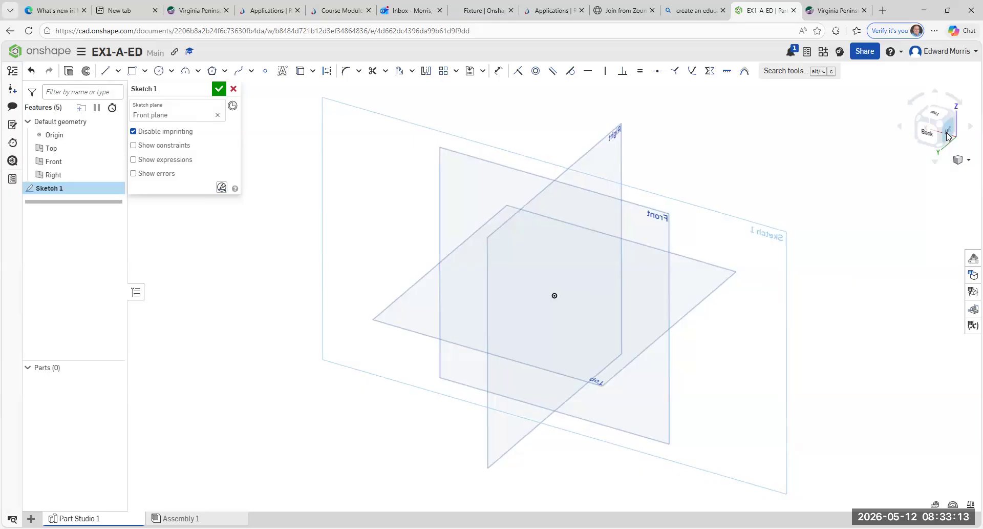
pyautogui.click(948, 121)
pyautogui.click(948, 119)
pyautogui.click(949, 134)
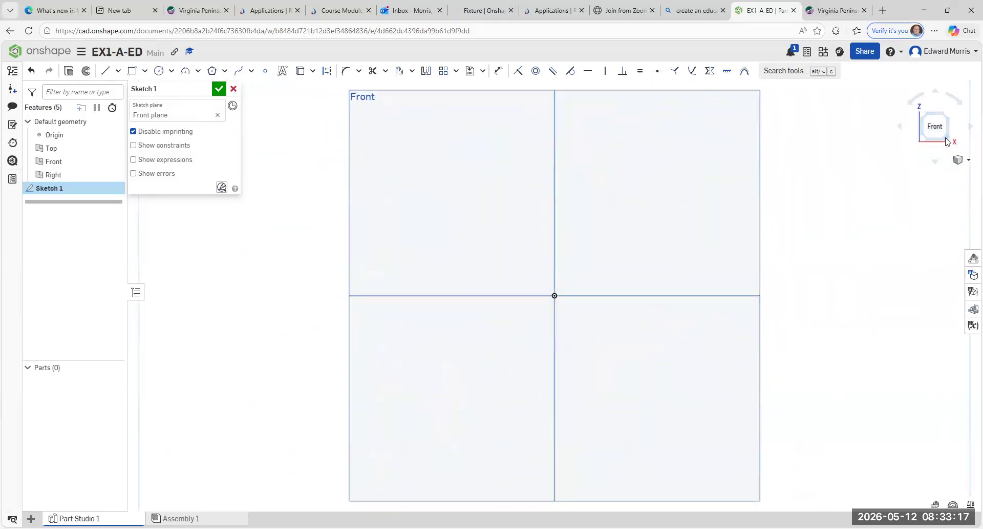
pyautogui.click(948, 142)
pyautogui.click(950, 123)
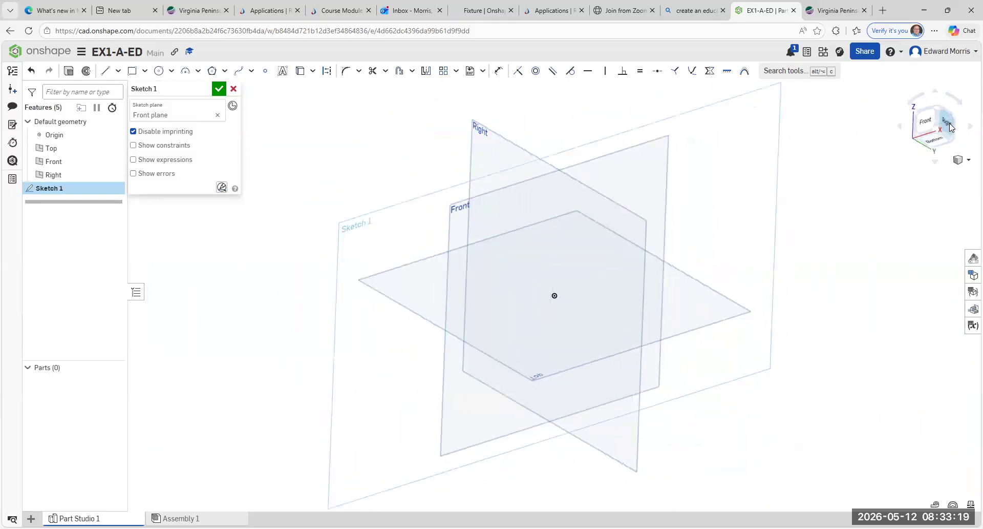
pyautogui.click(949, 140)
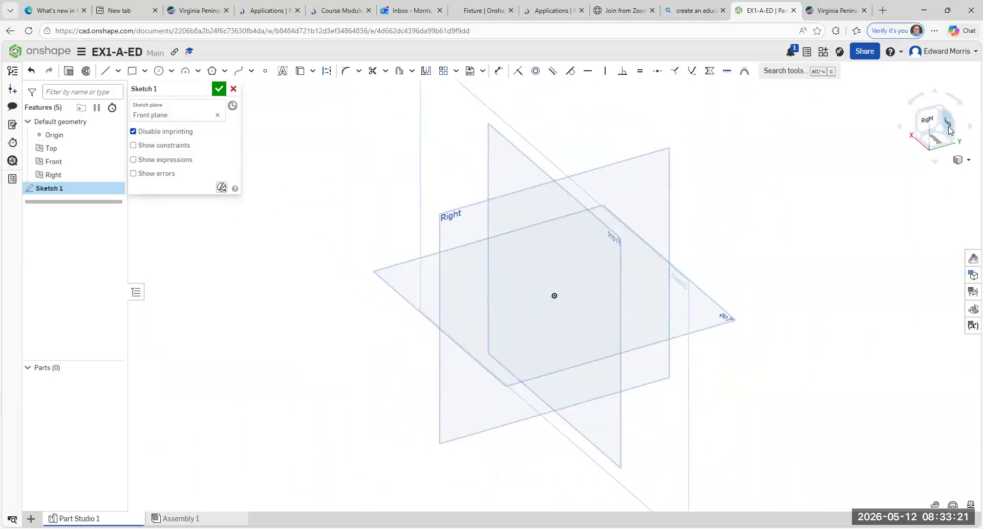
pyautogui.click(949, 126)
pyautogui.click(950, 139)
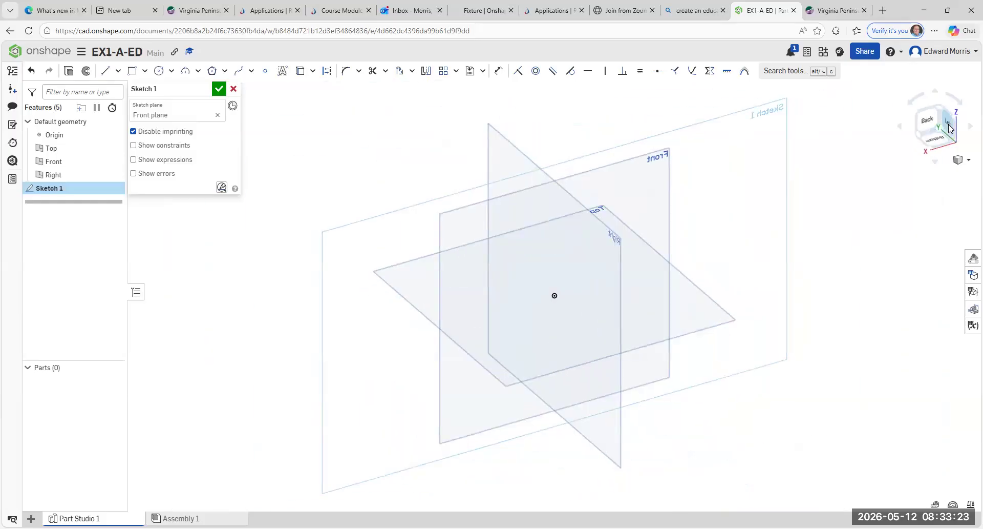
pyautogui.click(949, 135)
pyautogui.click(949, 134)
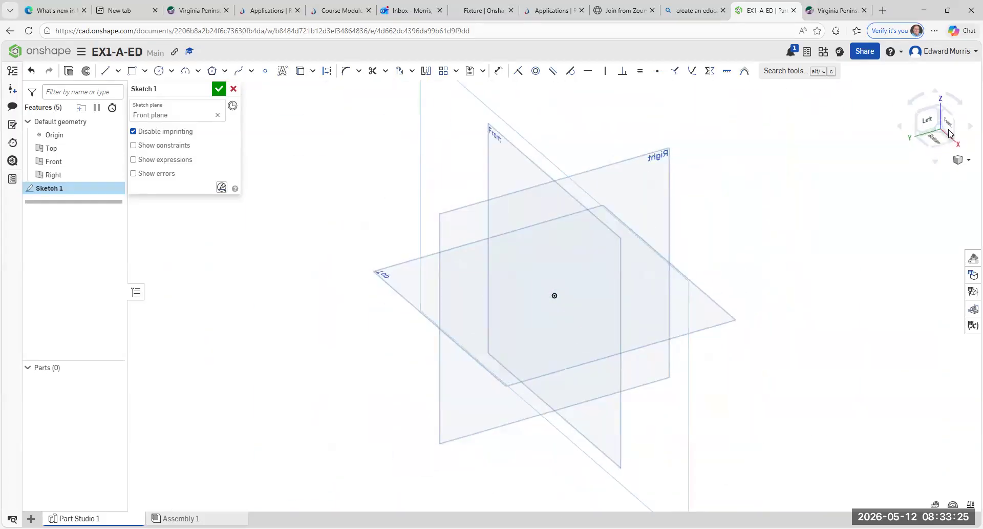
pyautogui.click(948, 127)
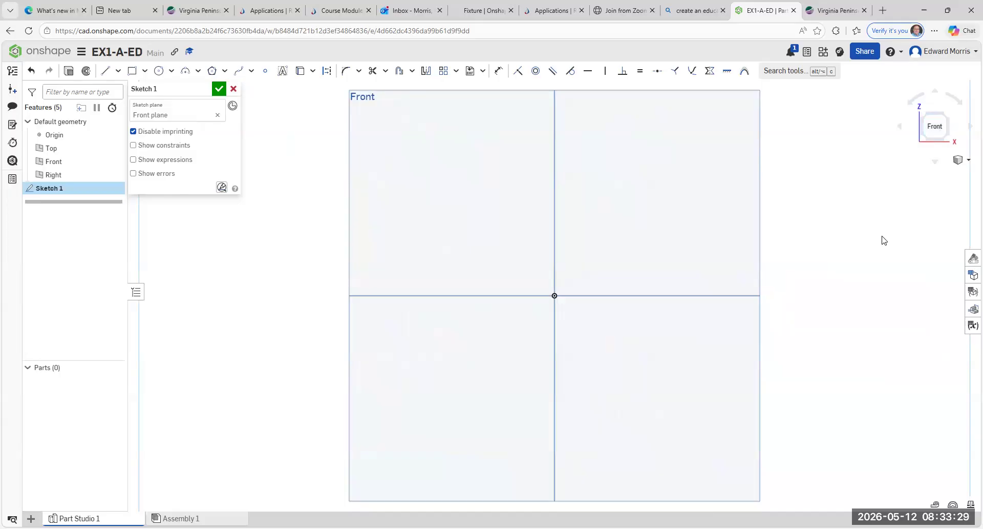
pyautogui.scroll(-1, 885, 239)
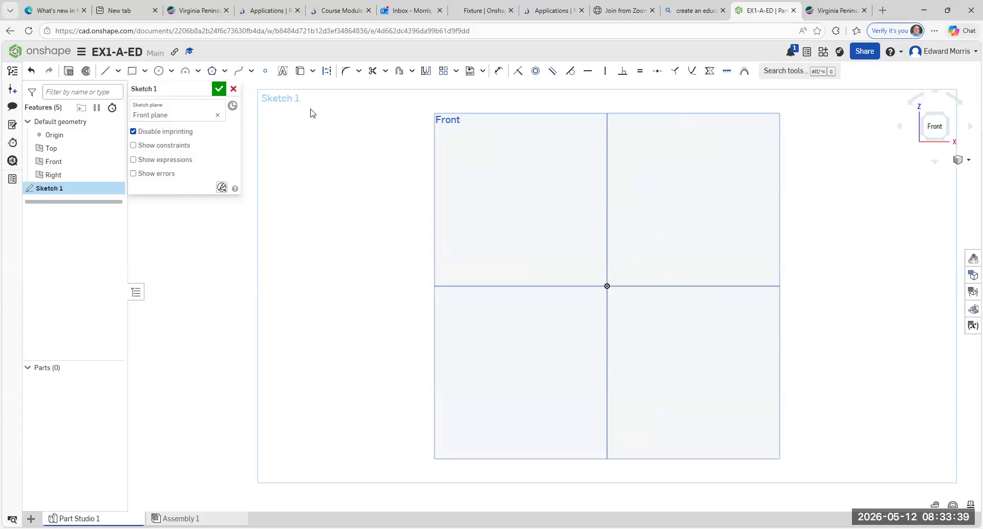
# Step: Accept the still-empty Sketch 1 with the green check
pyautogui.click(219, 89)
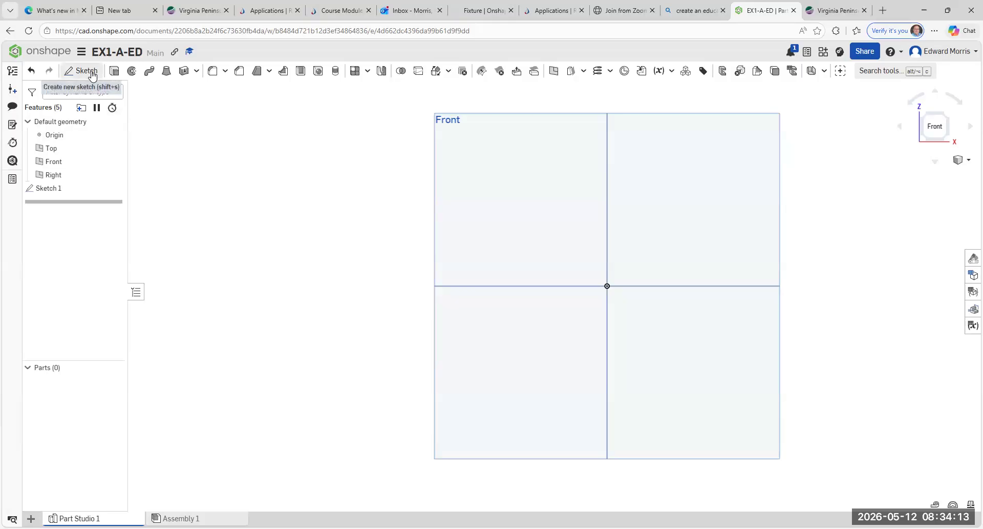
# Step: Reopen Sketch 1 for editing from its right-click Edit option
pyautogui.rightClick(57, 191)
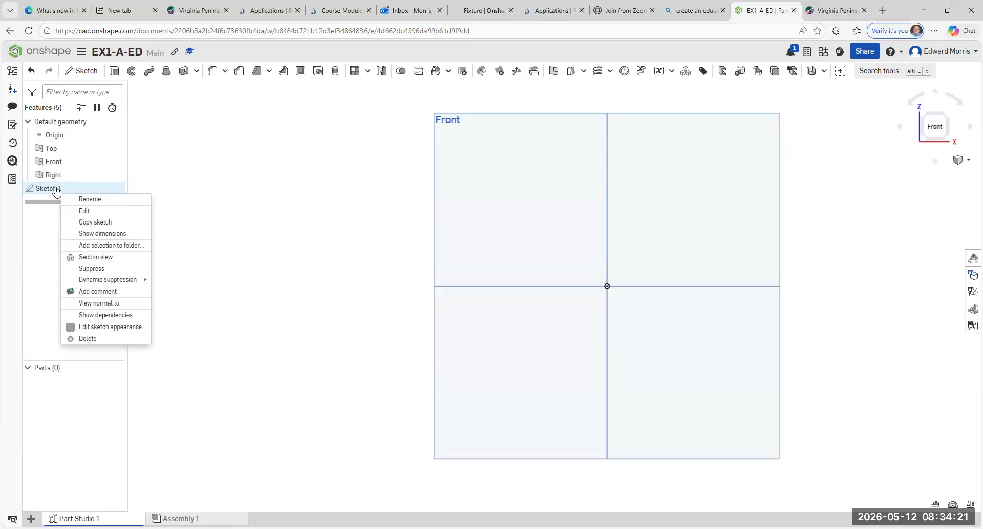
pyautogui.click(81, 214)
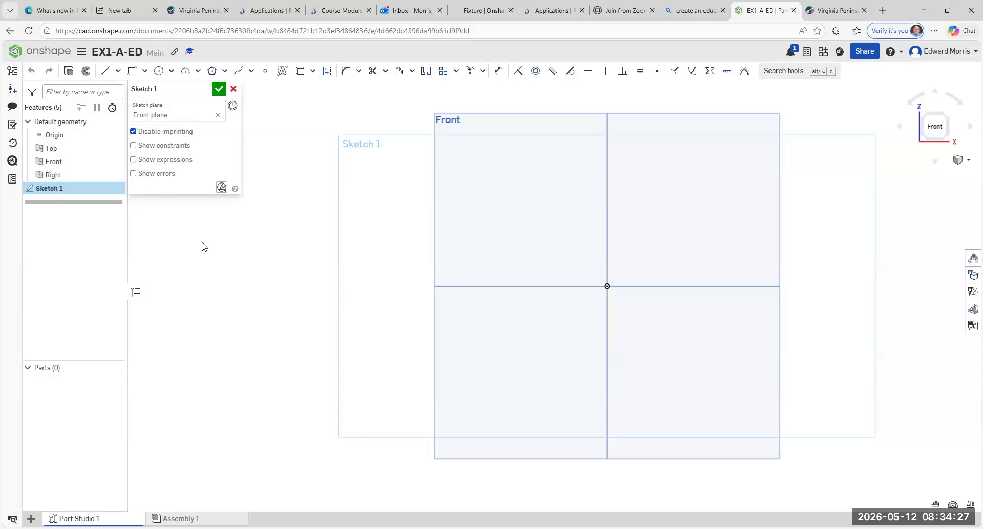
pyautogui.click(234, 88)
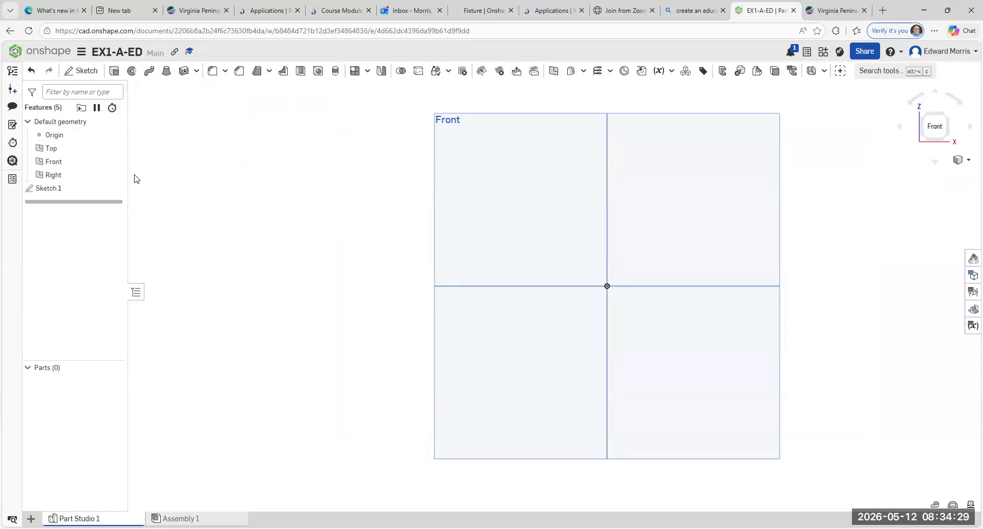
pyautogui.rightClick(58, 190)
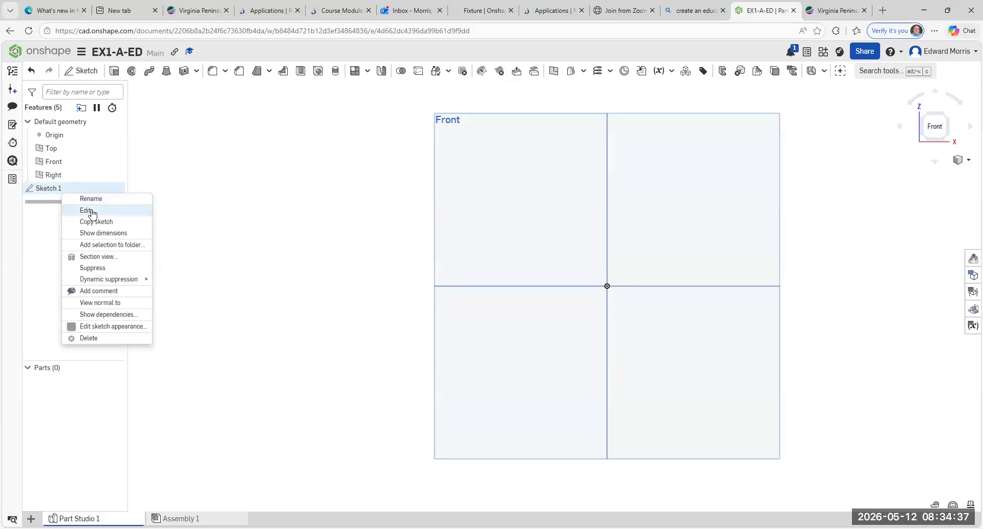
pyautogui.click(89, 211)
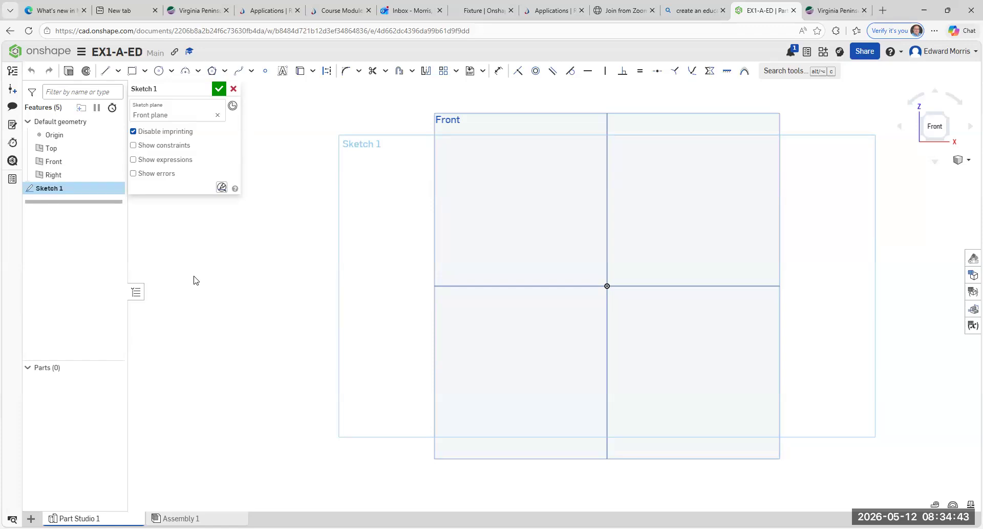
# Step: Choose the Center point rectangle tool and start a rectangle at the origin
pyautogui.click(146, 72)
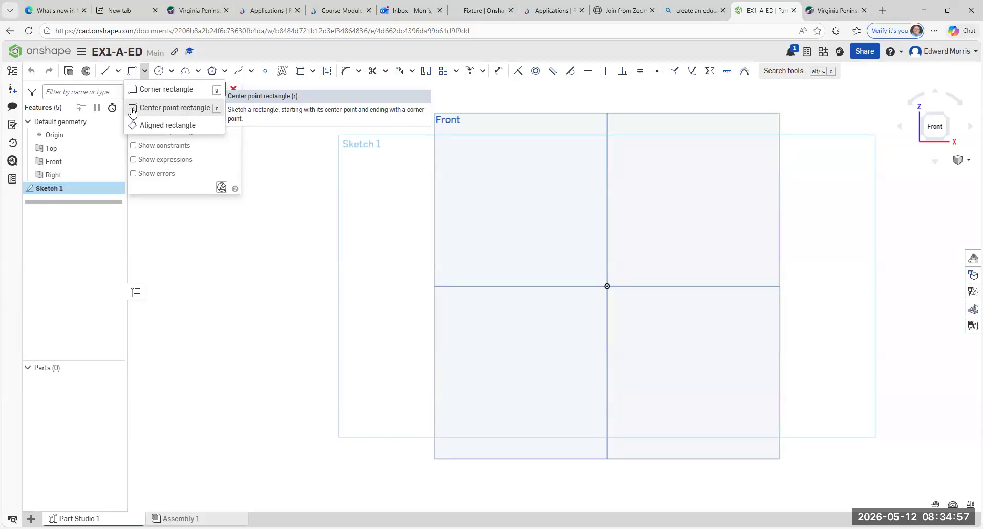
pyautogui.click(169, 107)
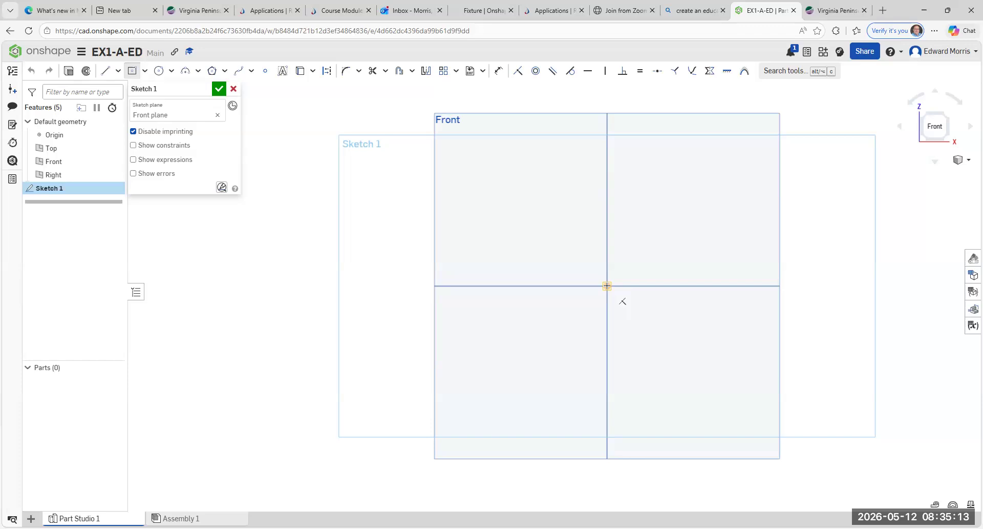
pyautogui.click(607, 286)
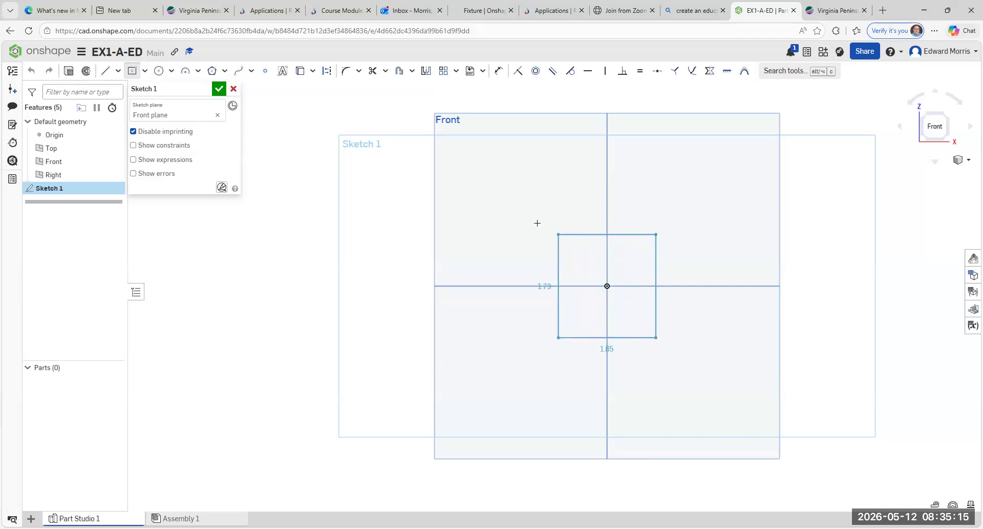
# Step: Place the centred rectangle's corner and dimension it 4 high and 5 wide
pyautogui.click(481, 189)
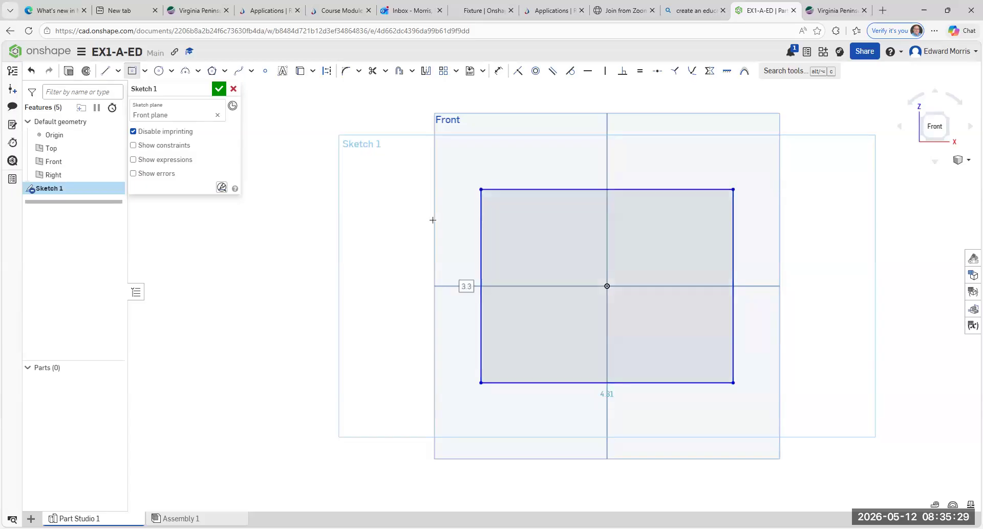
pyautogui.doubleClick(464, 295)
pyautogui.write('4')
pyautogui.press('Return')
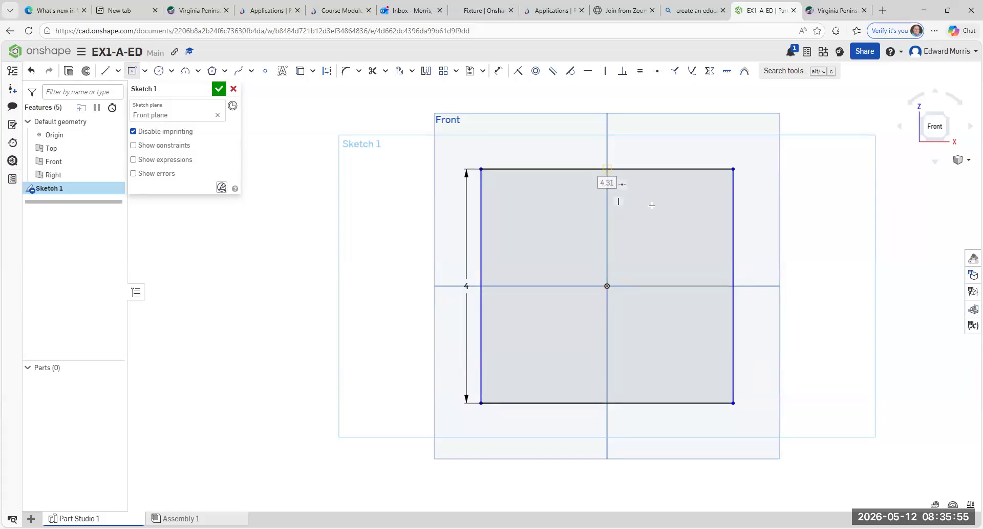
pyautogui.write('5')
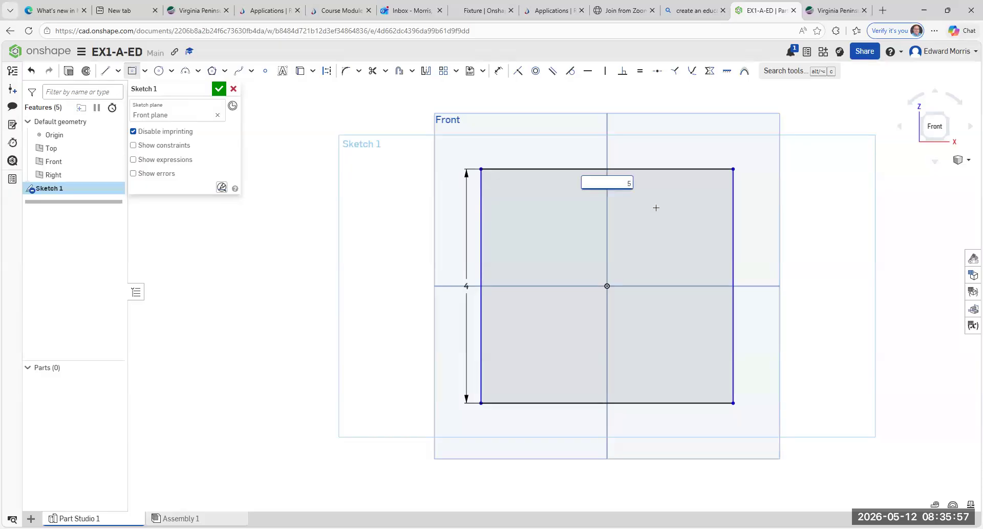
pyautogui.press('Return')
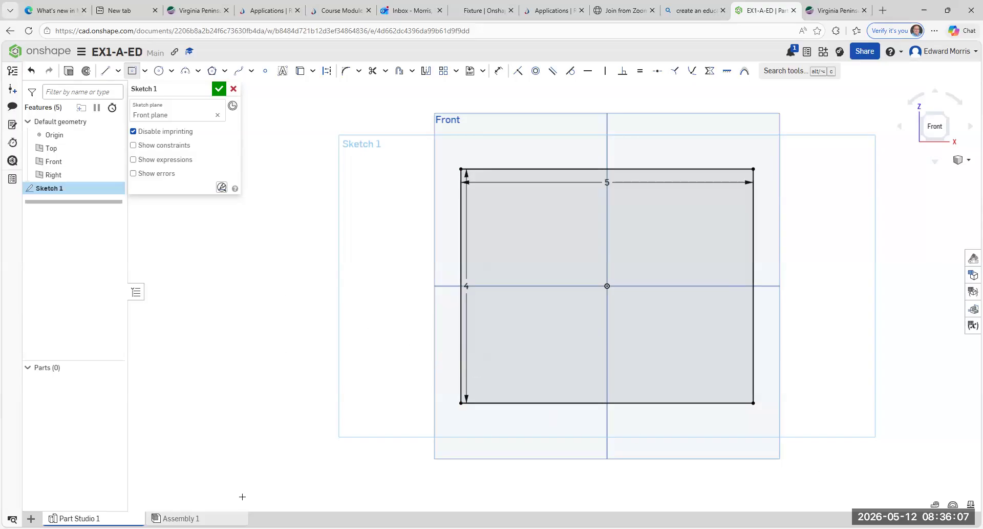
# Step: Accept Sketch 1 containing the 5 by 4 rectangle profile
pyautogui.click(219, 90)
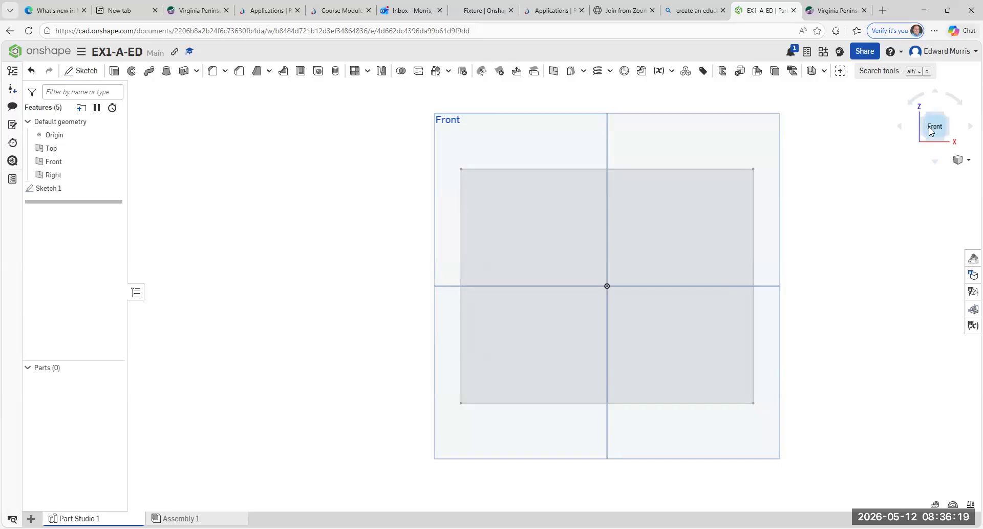
# Step: Switch to an isometric view, then zoom and pan to centre Sketch 1 and the three planes
pyautogui.click(948, 119)
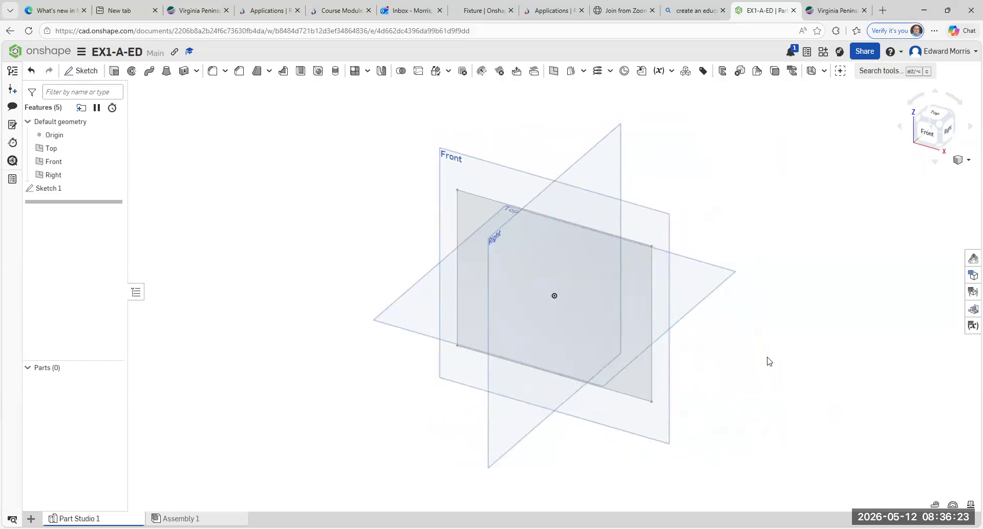
pyautogui.scroll(3, 779, 362)
pyautogui.scroll(-4, 778, 362)
pyautogui.scroll(5, 782, 367)
pyautogui.scroll(-5, 783, 368)
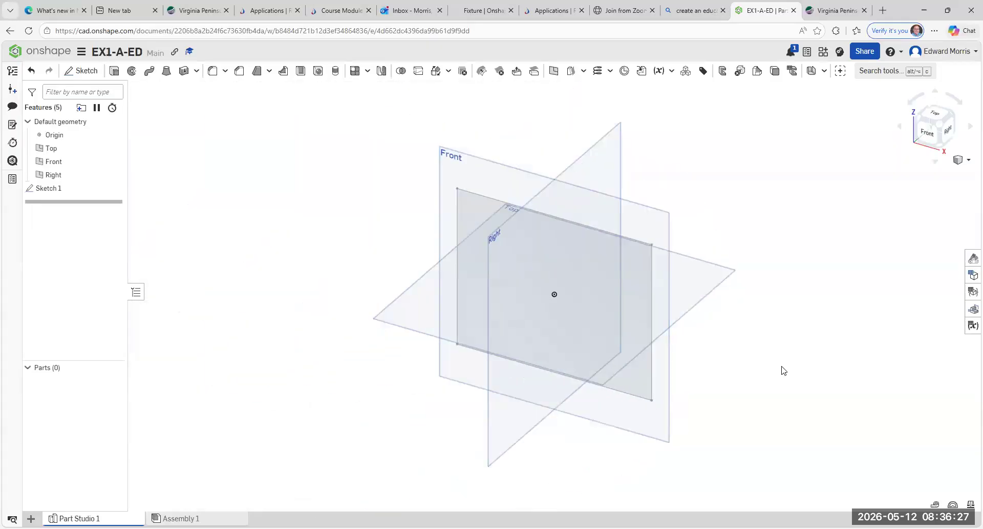
pyautogui.scroll(3, 781, 370)
pyautogui.scroll(-2, 781, 371)
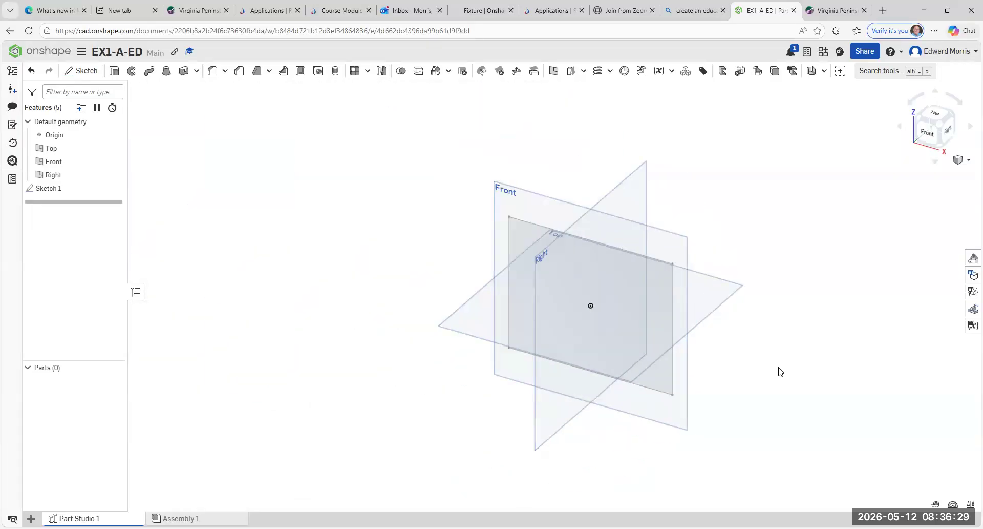
pyautogui.scroll(3, 768, 353)
pyautogui.scroll(-4, 758, 337)
pyautogui.scroll(4, 760, 340)
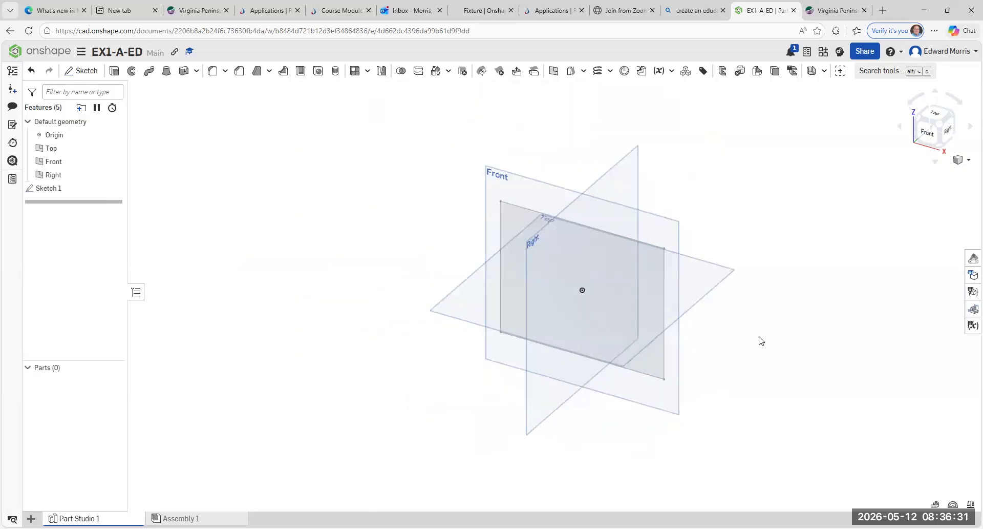
pyautogui.scroll(-4, 762, 345)
pyautogui.scroll(3, 766, 344)
pyautogui.scroll(-2, 763, 345)
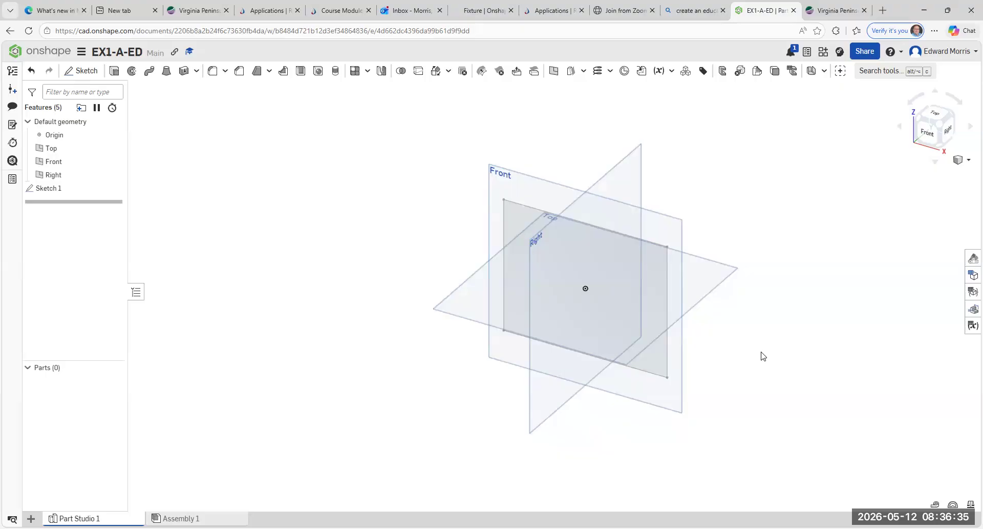
pyautogui.moveTo(764, 356); pyautogui.dragTo(617, 309, button='middle')
pyautogui.scroll(3, 619, 309)
pyautogui.scroll(-4, 621, 309)
pyautogui.scroll(2, 628, 309)
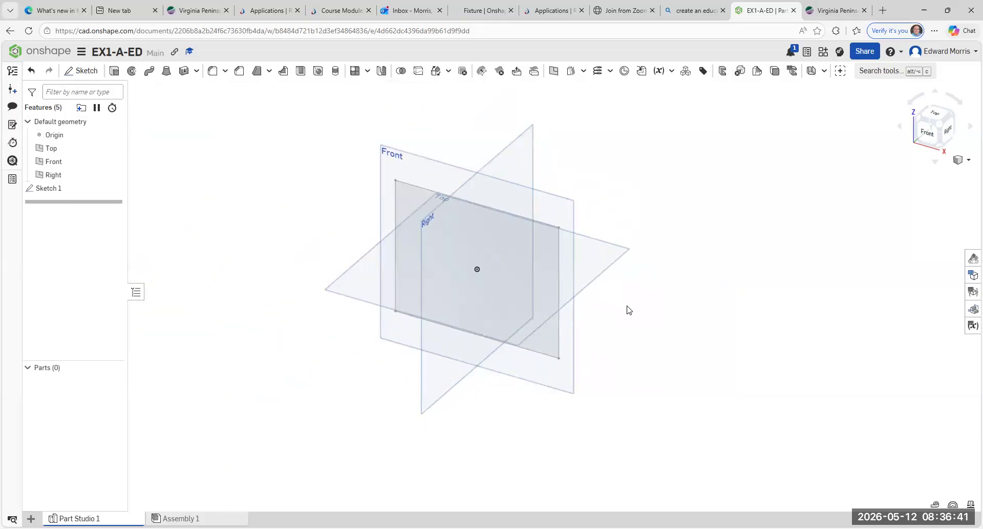
pyautogui.moveTo(629, 310); pyautogui.dragTo(728, 336, button='middle')
pyautogui.scroll(2, 658, 314)
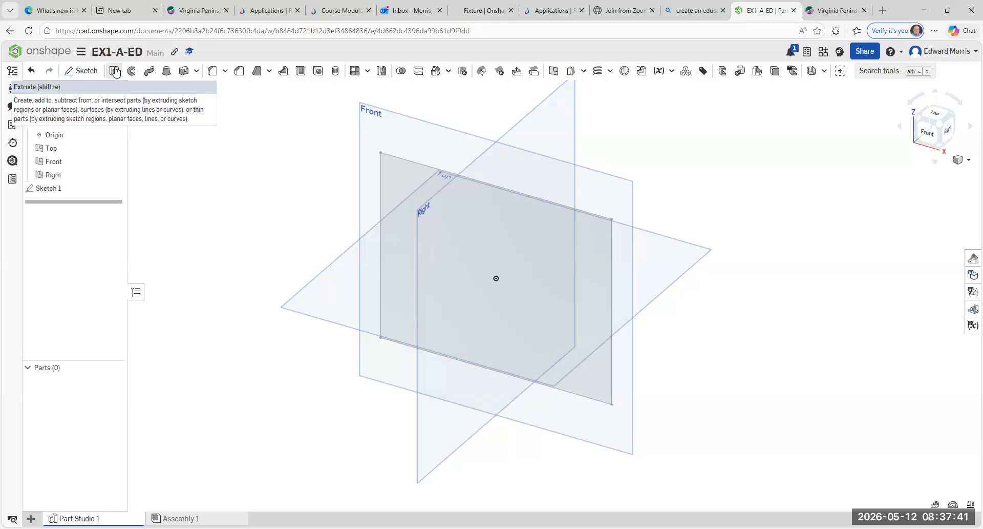
# Step: Extrude the Sketch 1 rectangle in the opposite direction to a depth of 5 in
pyautogui.click(115, 71)
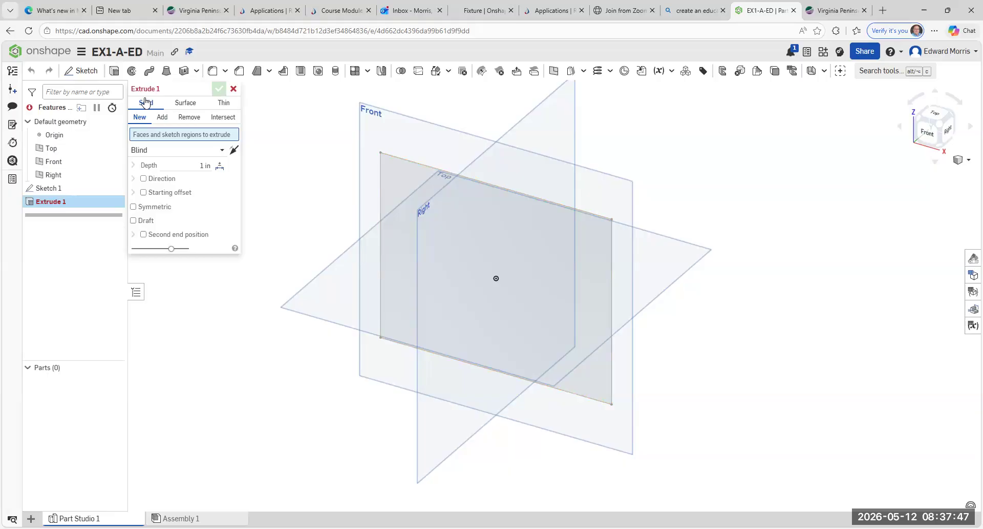
pyautogui.click(506, 219)
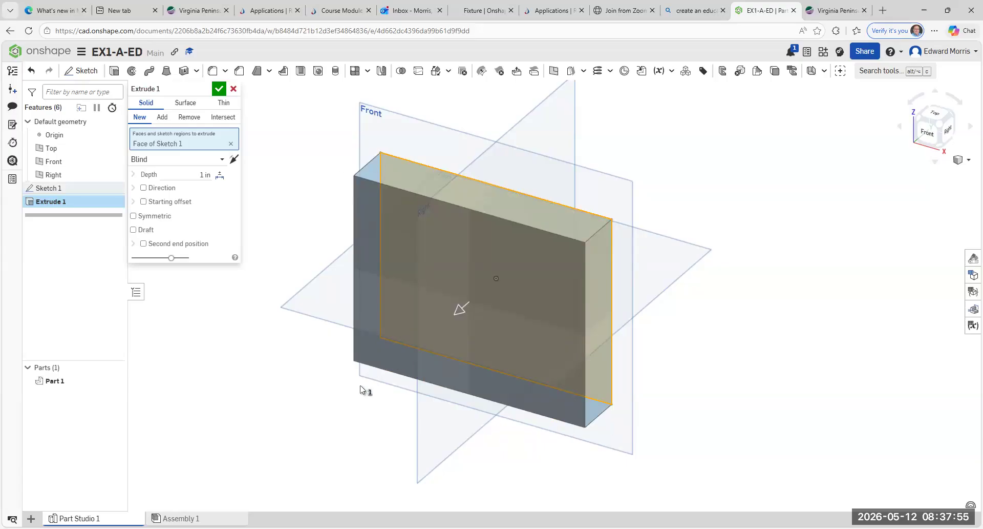
pyautogui.click(234, 162)
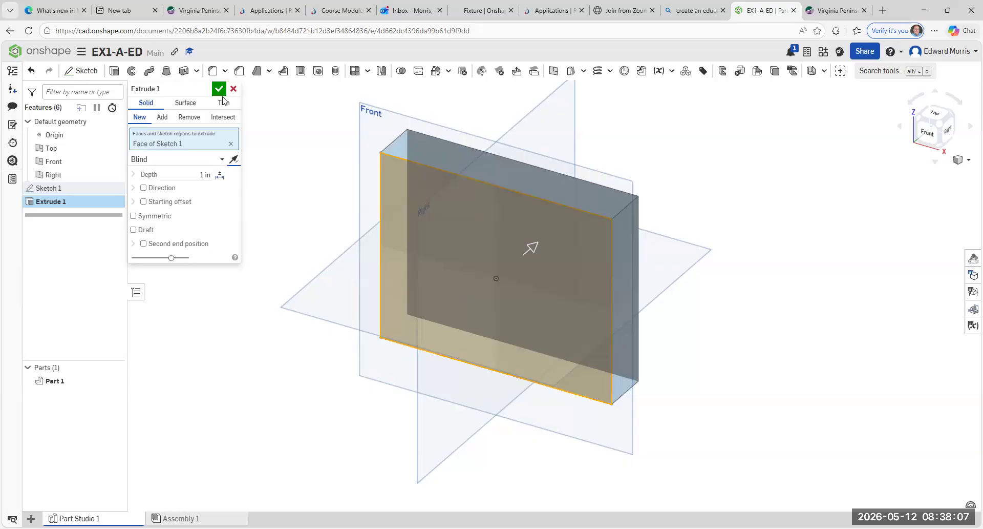
pyautogui.click(235, 159)
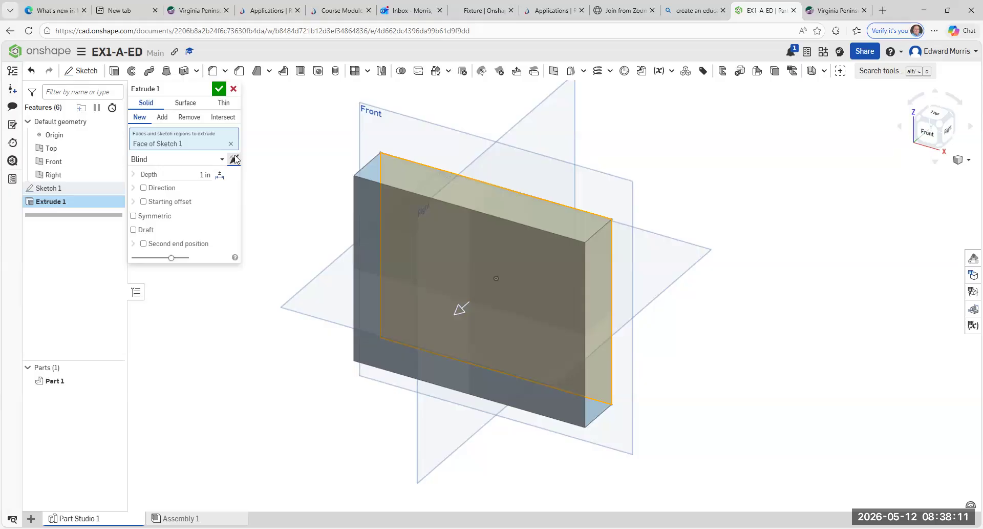
pyautogui.click(235, 160)
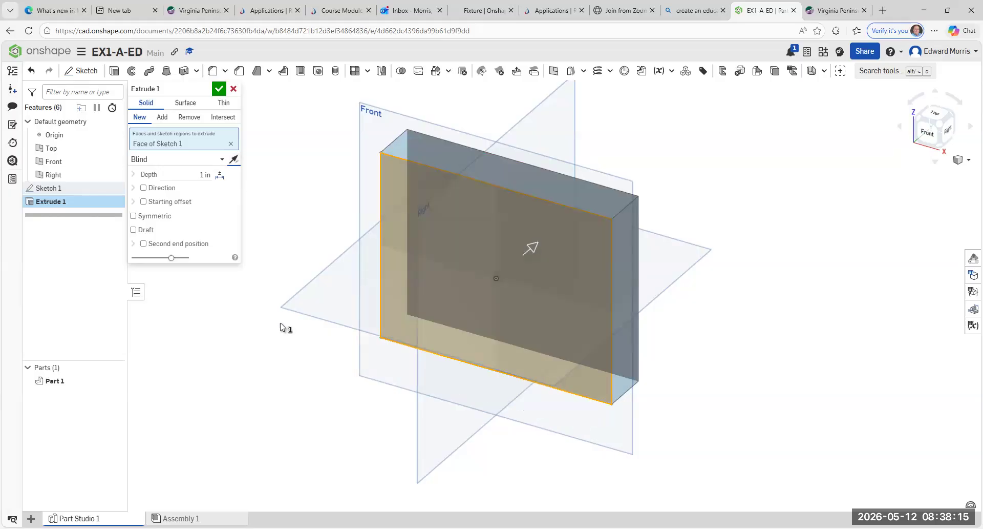
pyautogui.click(205, 175)
pyautogui.press('BackSpace')
pyautogui.write('5 in')
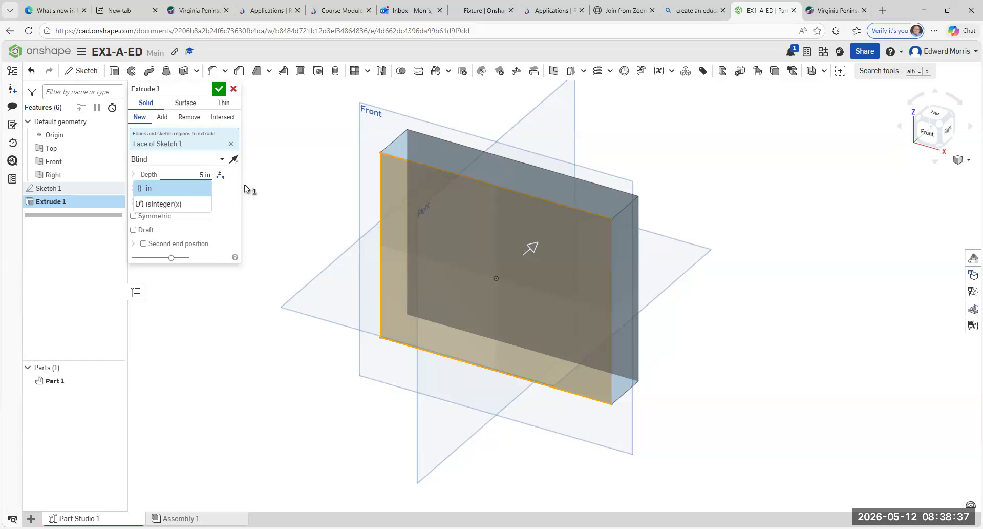
# Step: Accept Extrude 1 to form the 5 by 4 by 5 in block, then recentre the view
pyautogui.click(221, 89)
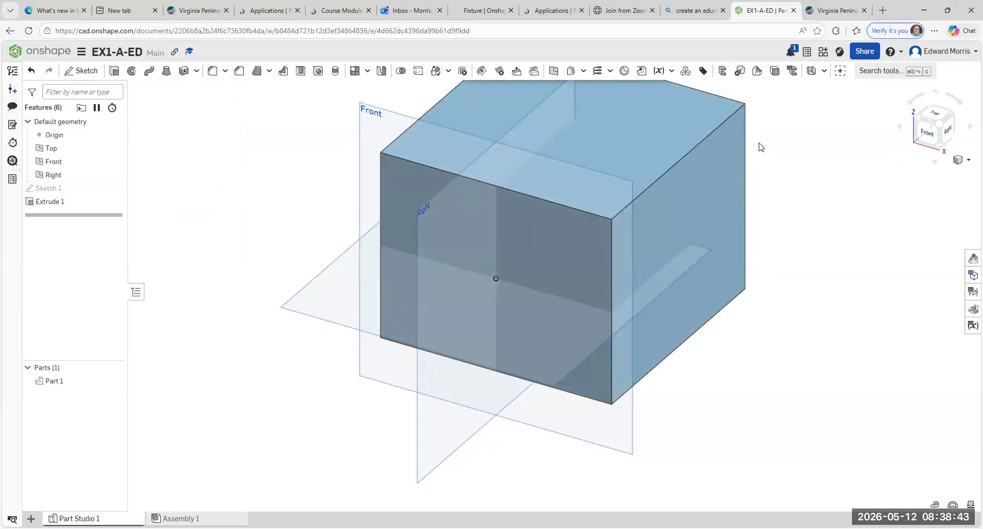
pyautogui.scroll(-3, 760, 147)
pyautogui.scroll(-3, 762, 149)
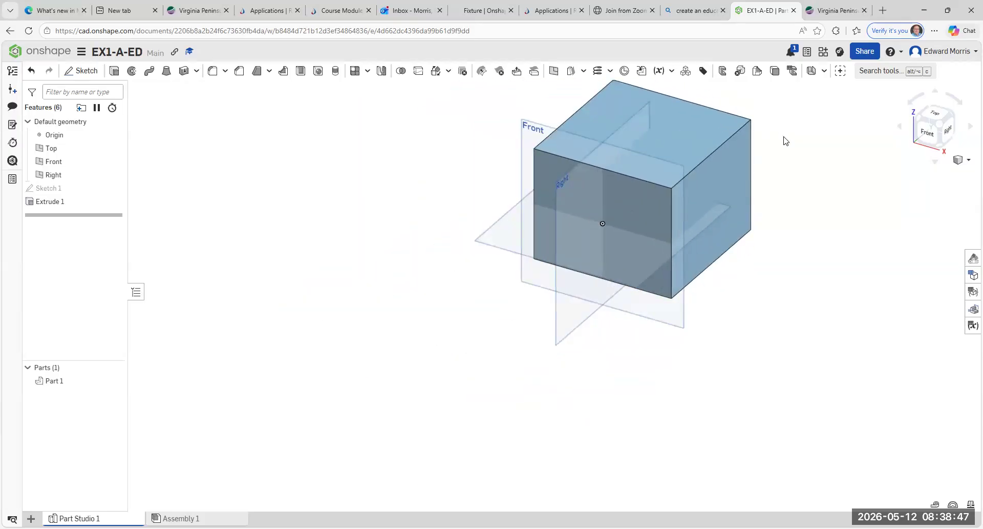
pyautogui.moveTo(767, 155); pyautogui.dragTo(601, 228, button='middle')
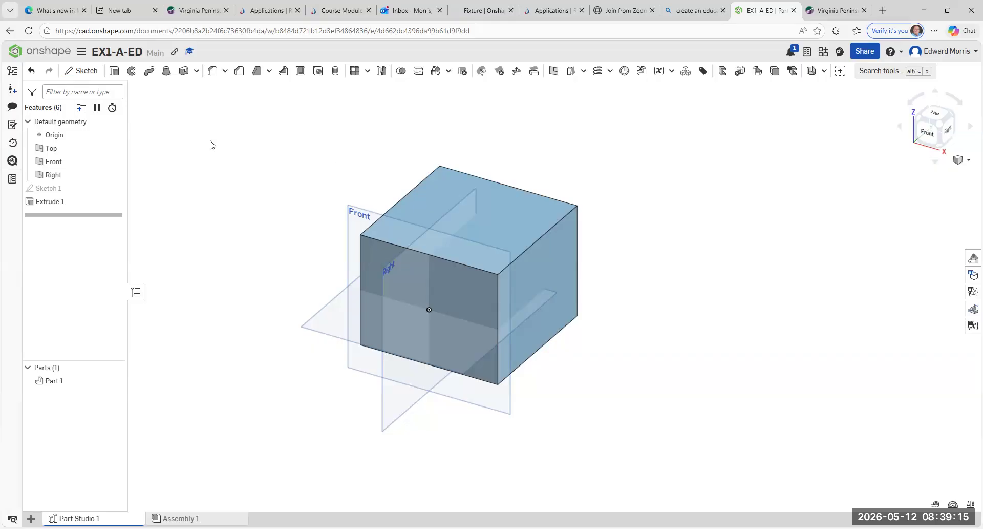
# Step: Open Sketch 2 on the block's top face and view it from the Top
pyautogui.click(83, 72)
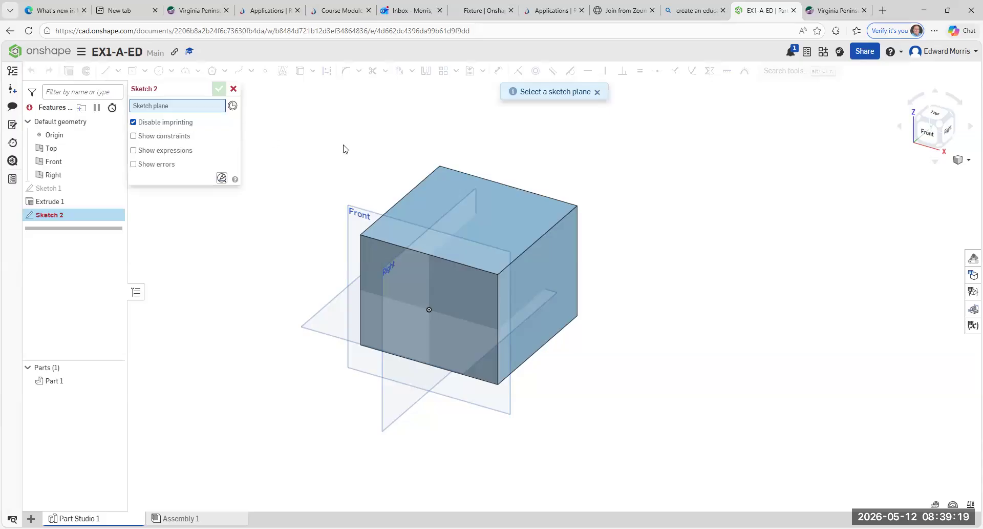
pyautogui.click(441, 180)
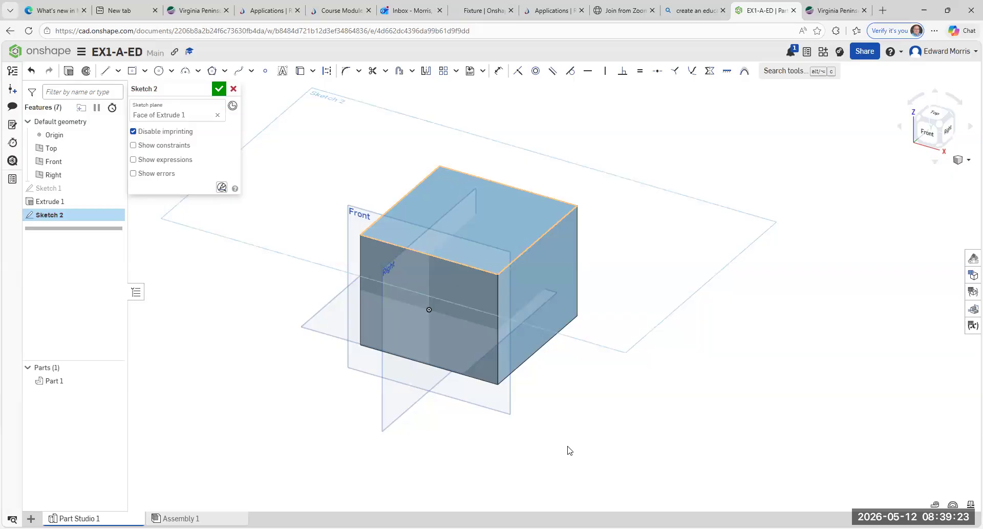
pyautogui.click(936, 116)
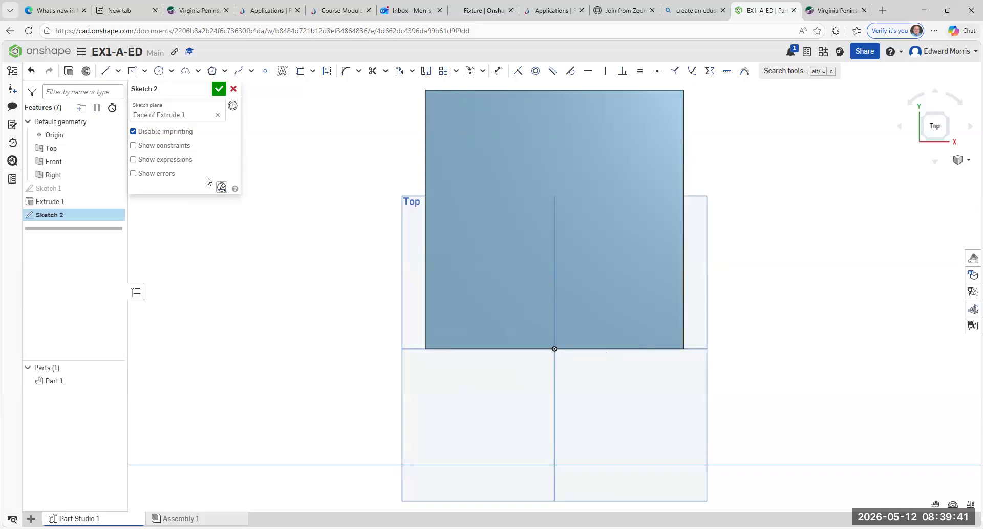
# Step: Draw a corner rectangle from the face's bottom-right corner, about 4.3 by 4.44
pyautogui.click(146, 71)
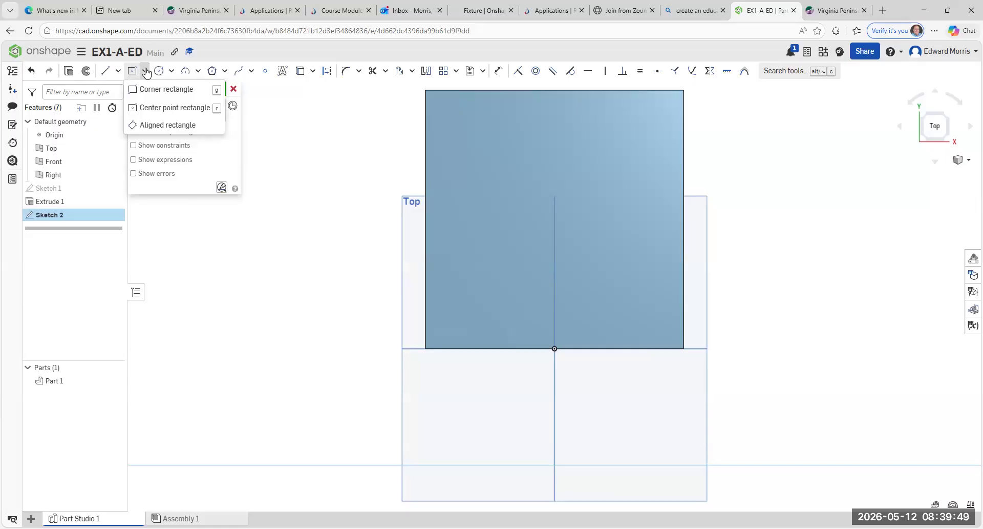
pyautogui.click(168, 91)
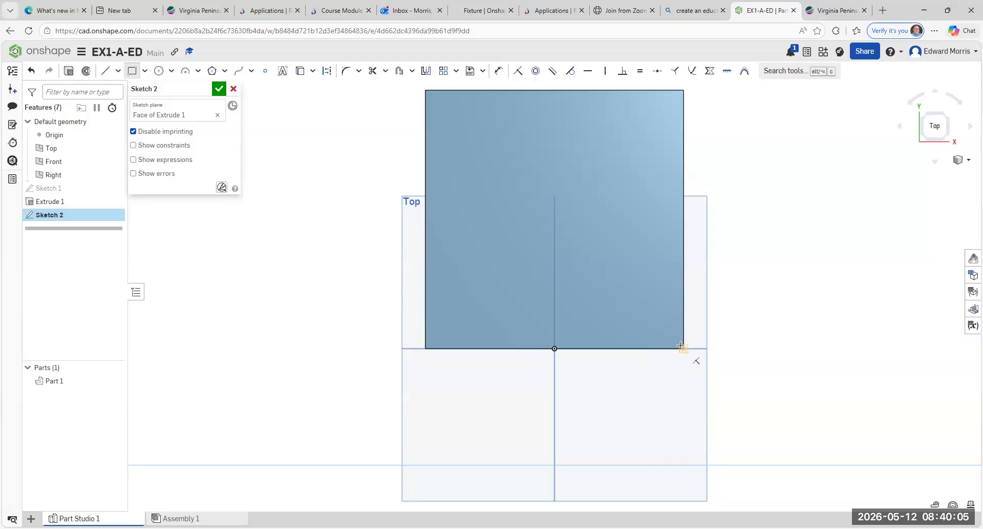
pyautogui.click(683, 348)
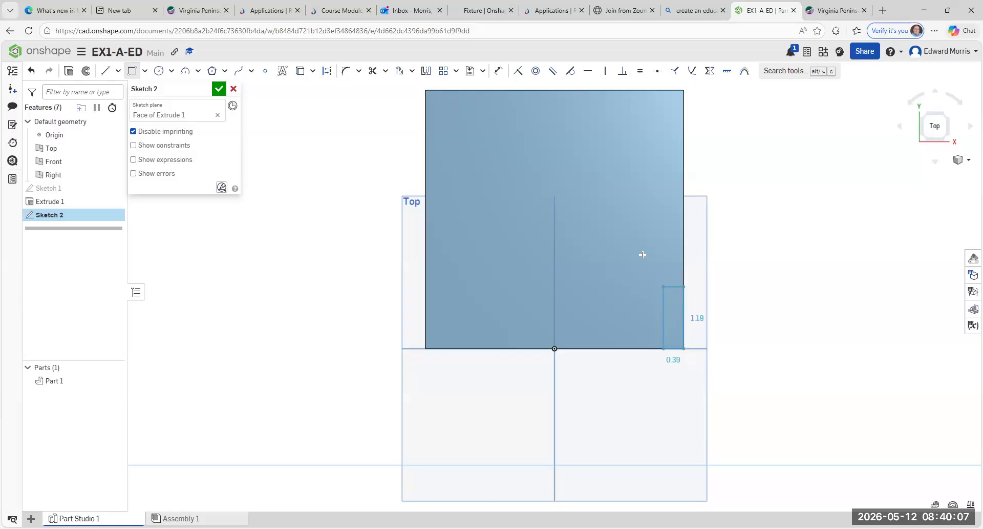
pyautogui.click(593, 208)
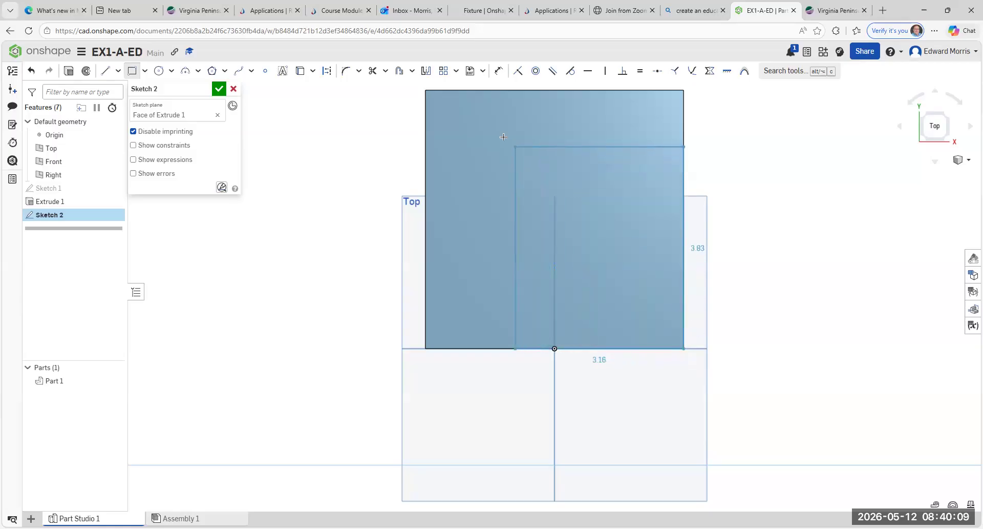
pyautogui.click(470, 119)
pyautogui.click(461, 119)
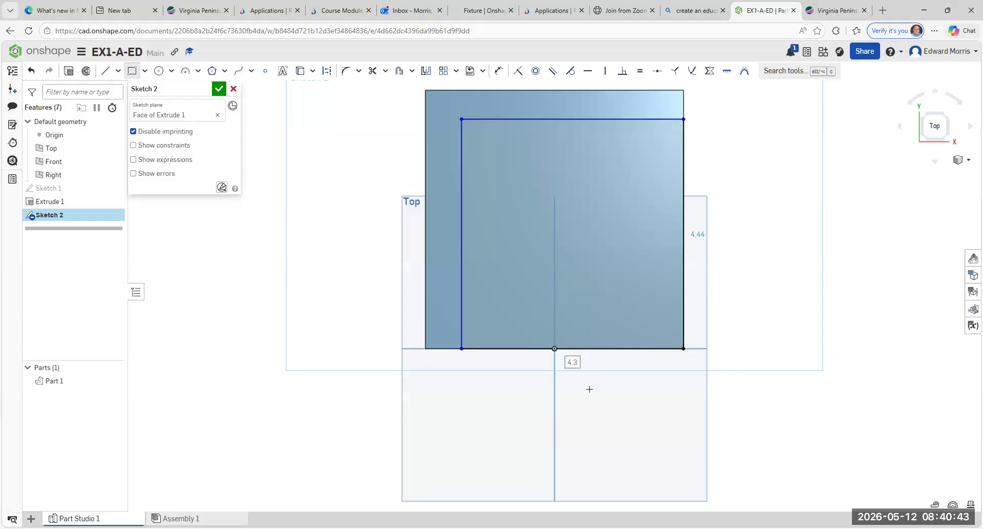
# Step: Dimension the rectangle 4.25 wide and 4.25 tall, then exit the Rectangle tool
pyautogui.write('4.25')
pyautogui.press('Return')
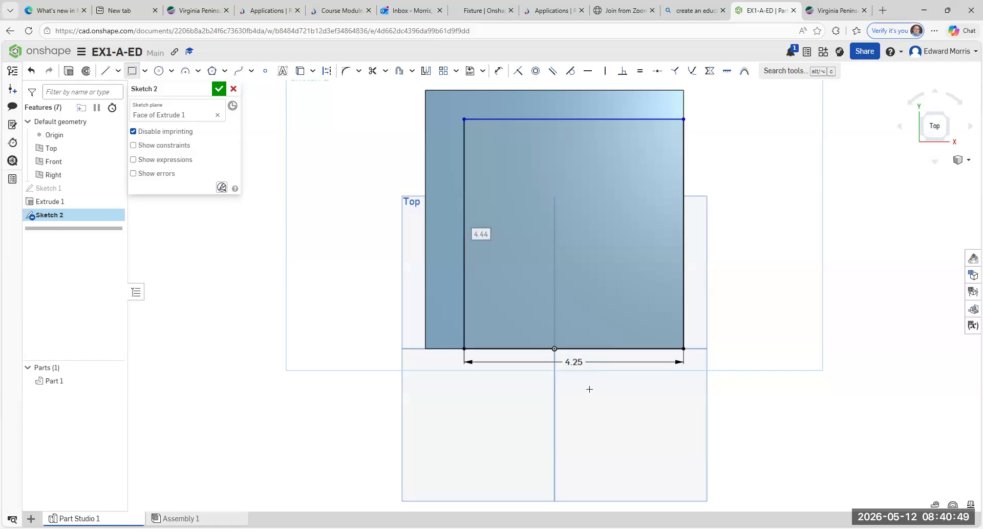
pyautogui.click(489, 249)
pyautogui.write('4.25')
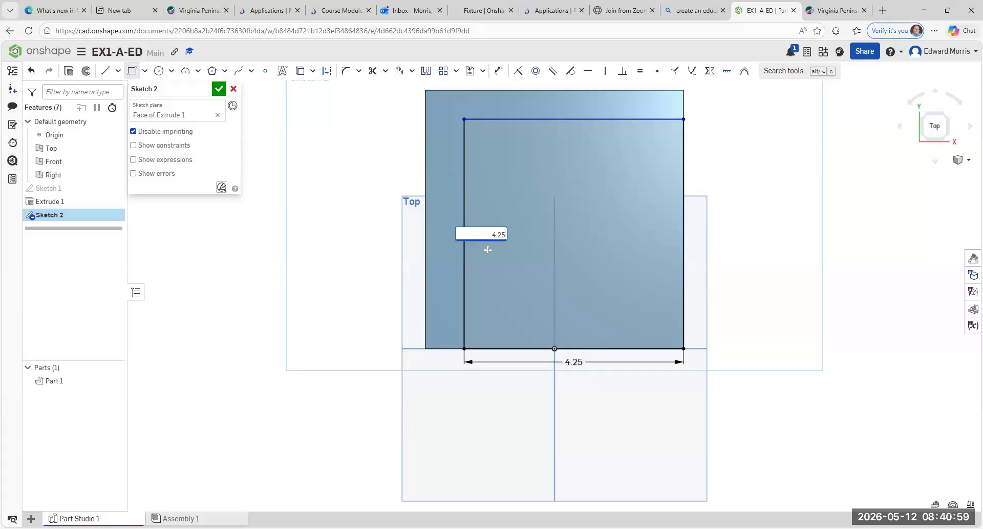
pyautogui.press('Return')
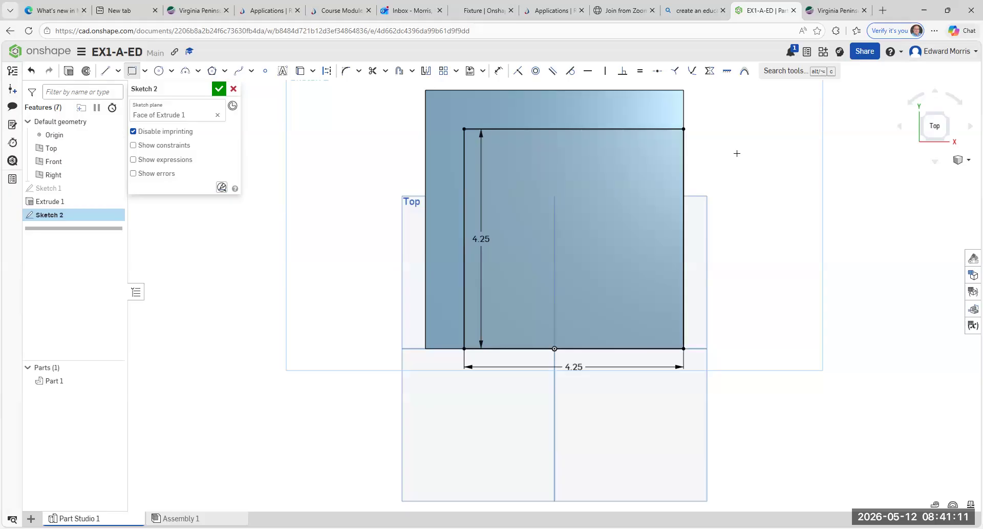
pyautogui.press('Escape')
# Step: Check the 4.25 square in isometric and Right views, then accept Sketch 2
pyautogui.click(946, 120)
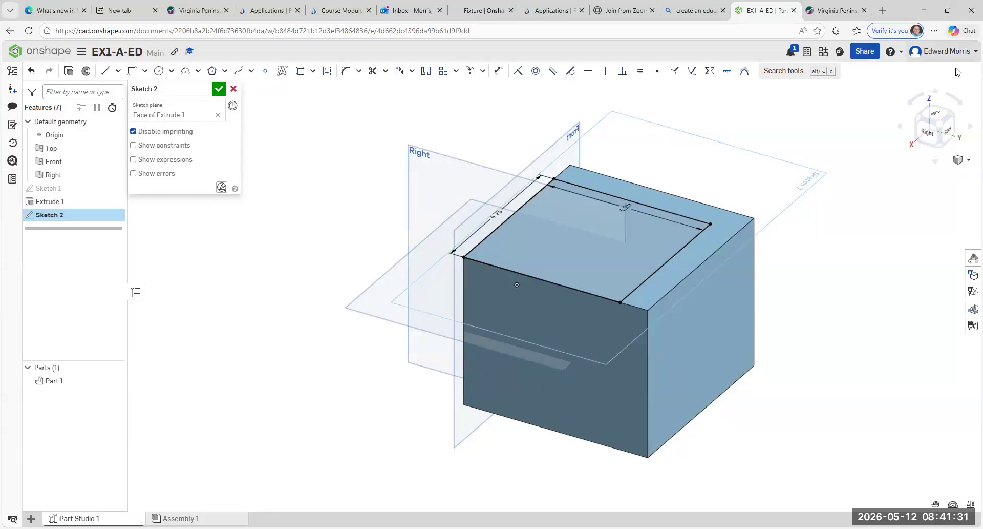
pyautogui.click(927, 134)
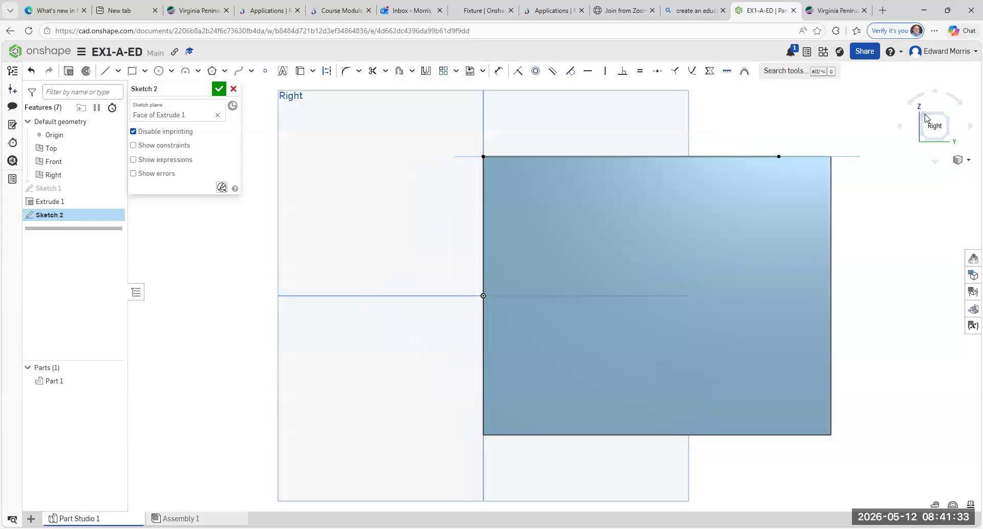
pyautogui.click(933, 137)
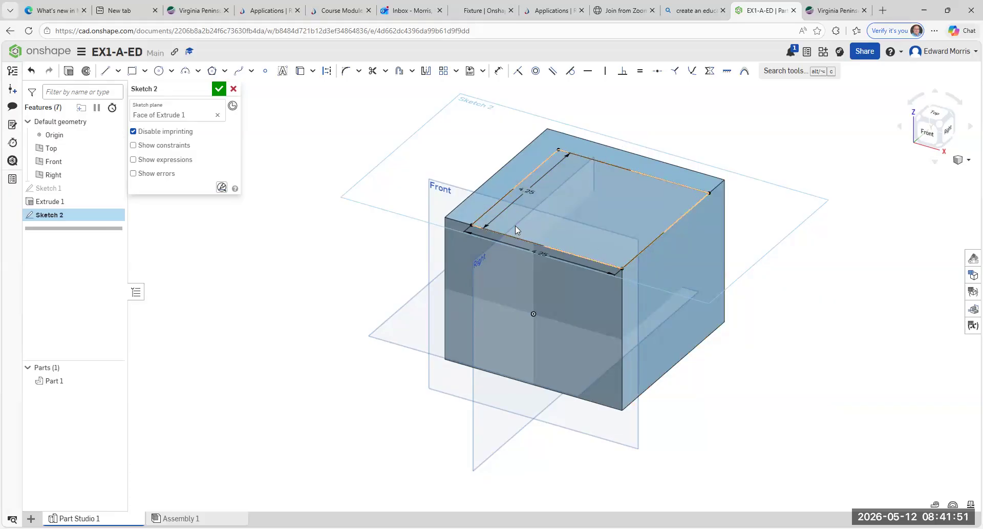
pyautogui.click(219, 90)
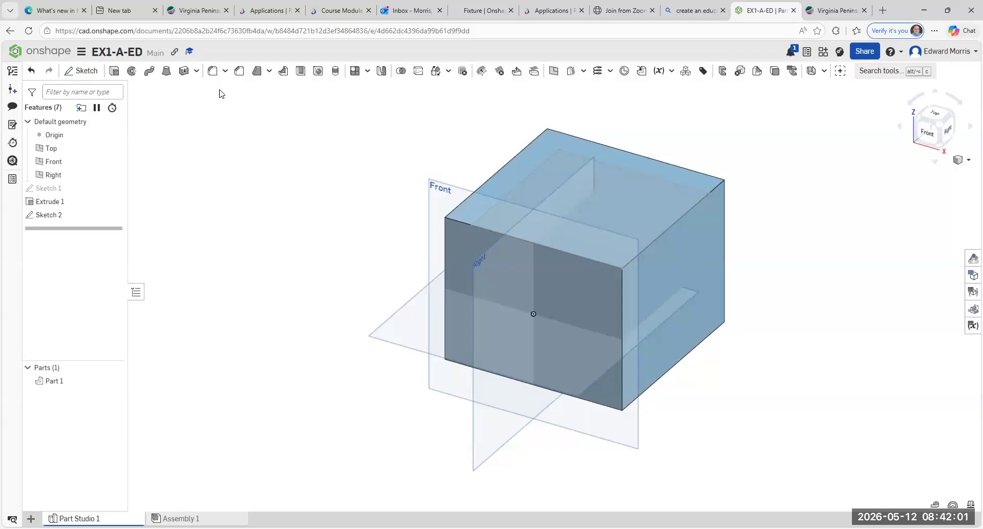
# Step: Extrude the Sketch 2 square, flipped downward into the block
pyautogui.click(115, 74)
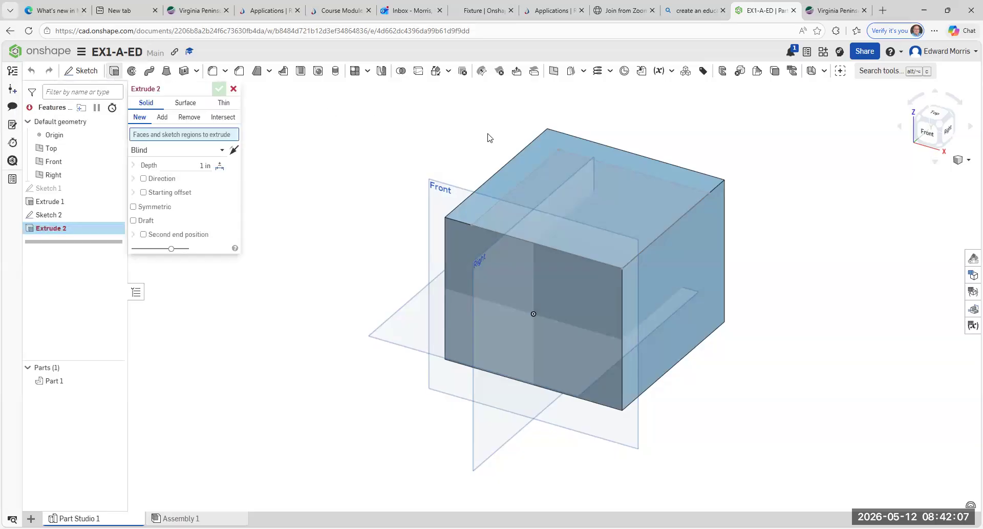
pyautogui.click(631, 199)
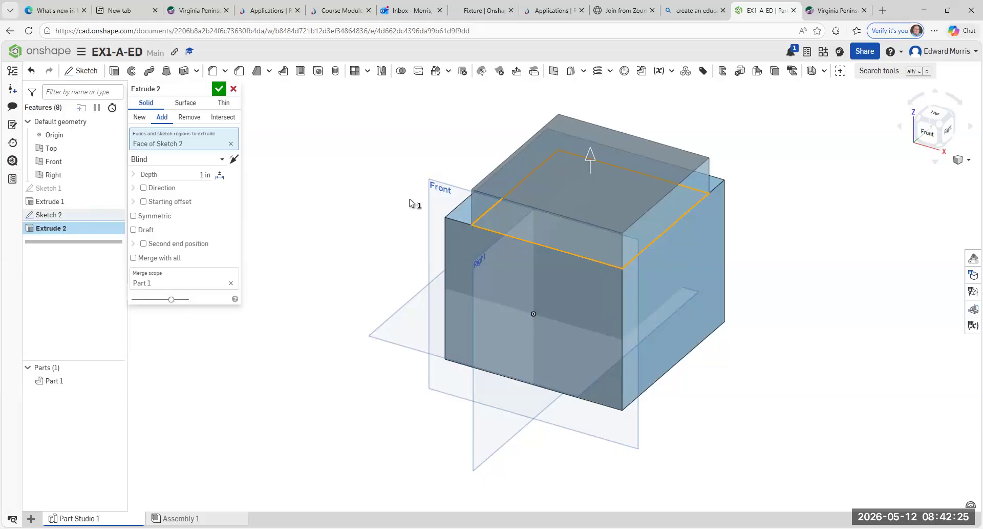
pyautogui.click(236, 161)
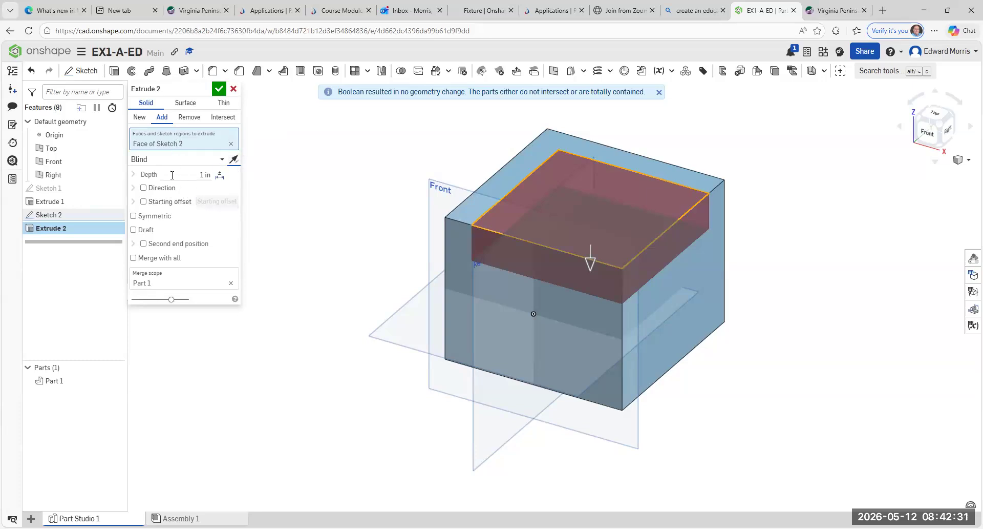
# Step: Enter 3.25 in as the Extrude 2 depth
pyautogui.click(202, 175)
pyautogui.write('3.25')
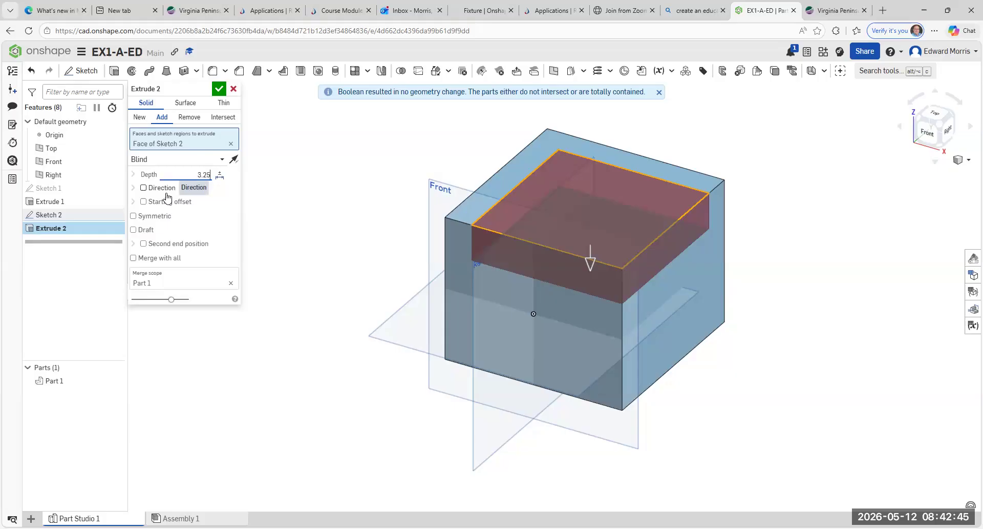
pyautogui.write(' in')
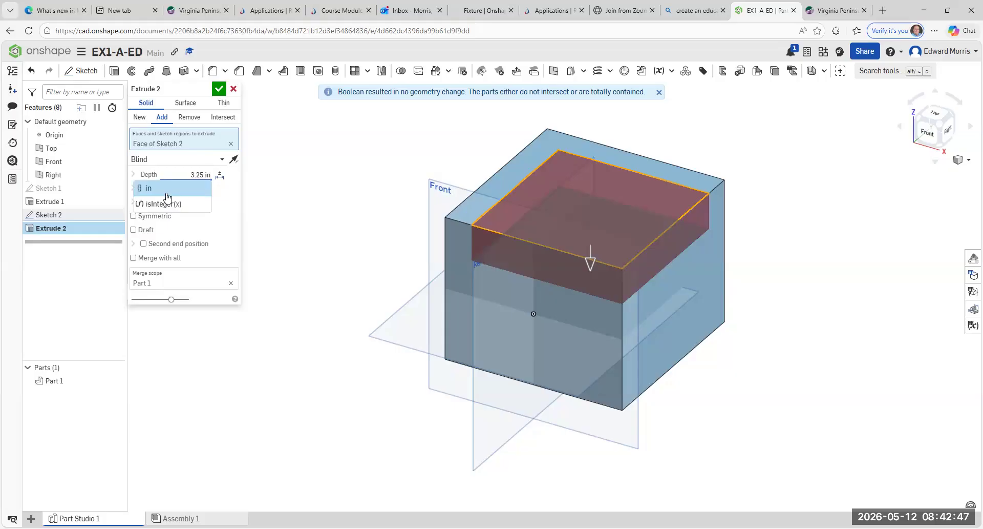
# Step: Switch Extrude 2 to Remove and accept it, cutting the square out of Part 1
pyautogui.click(187, 118)
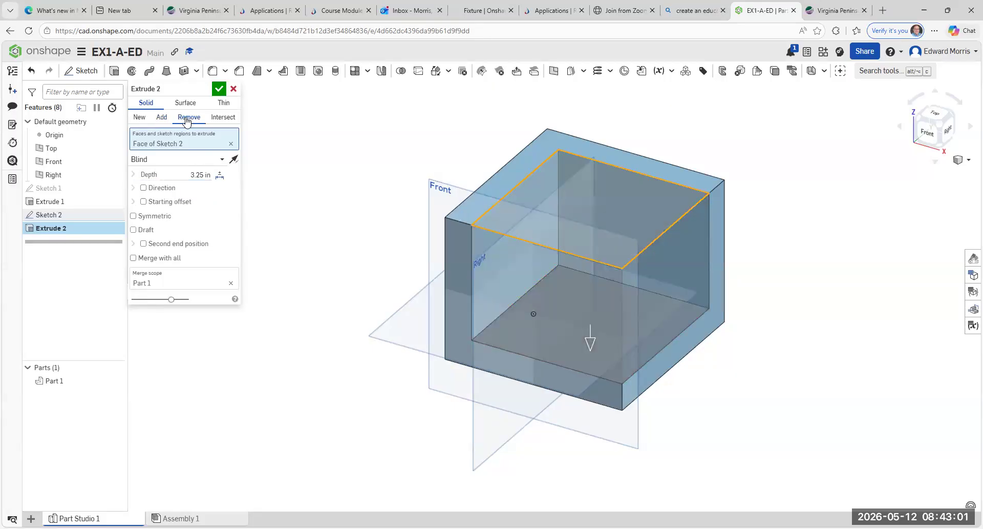
pyautogui.click(218, 91)
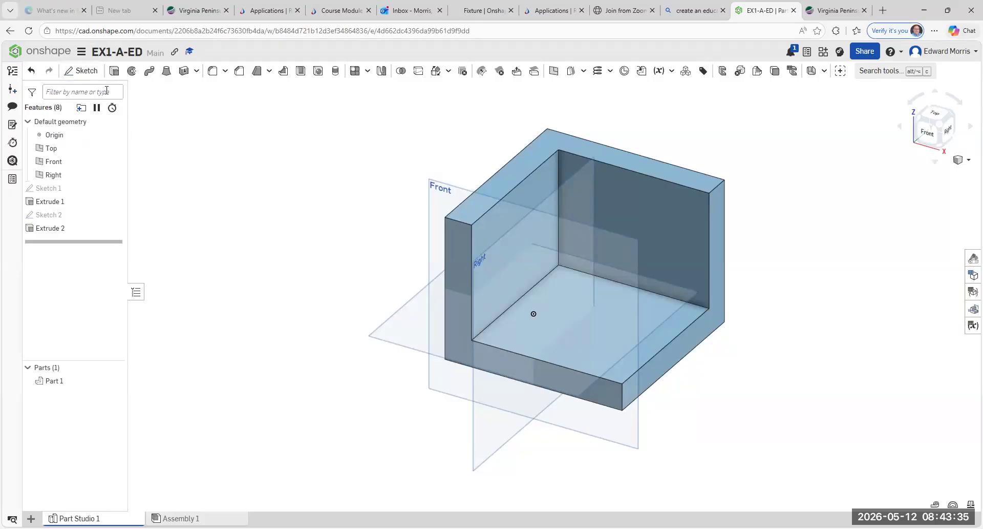
# Step: Start Sketch 3 on the upright's inner face and draw a closed triangle from its top corner to the base's far end
pyautogui.click(87, 74)
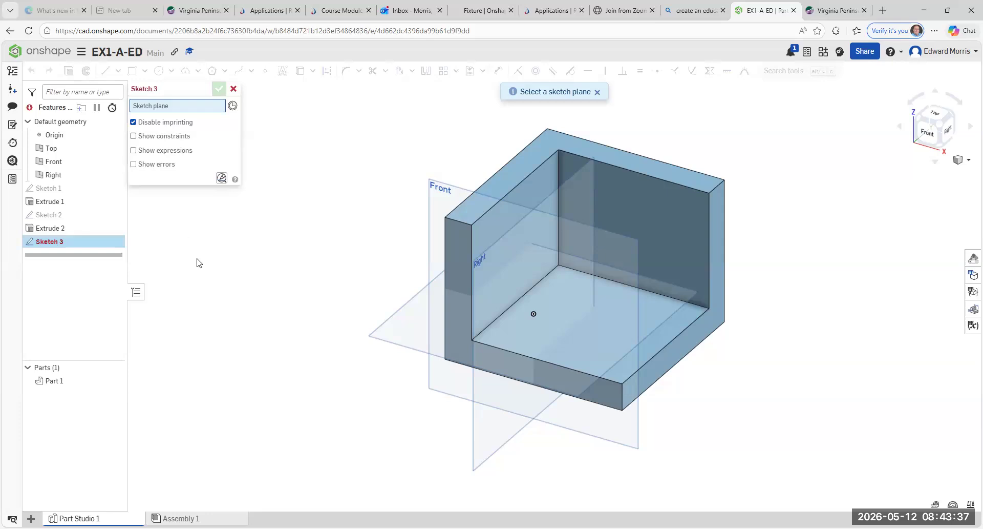
pyautogui.click(656, 226)
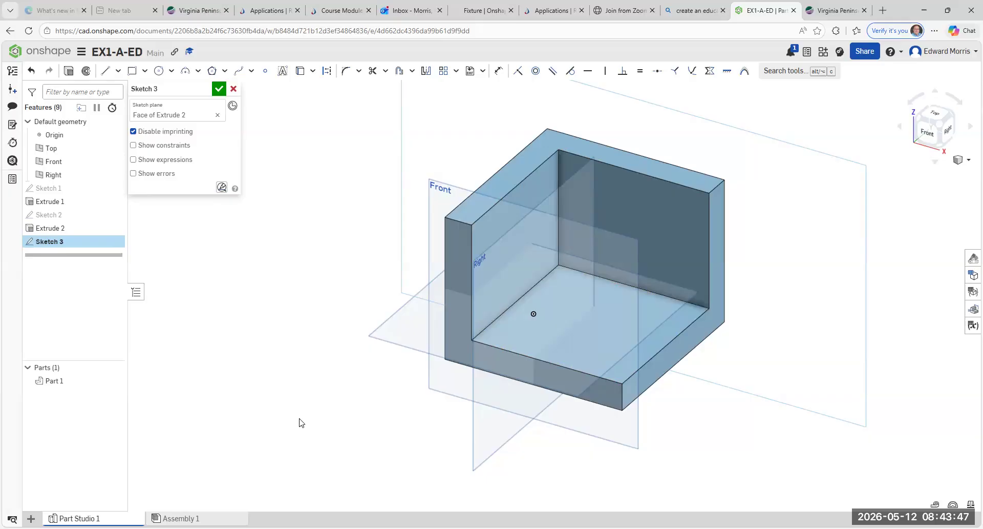
pyautogui.click(106, 72)
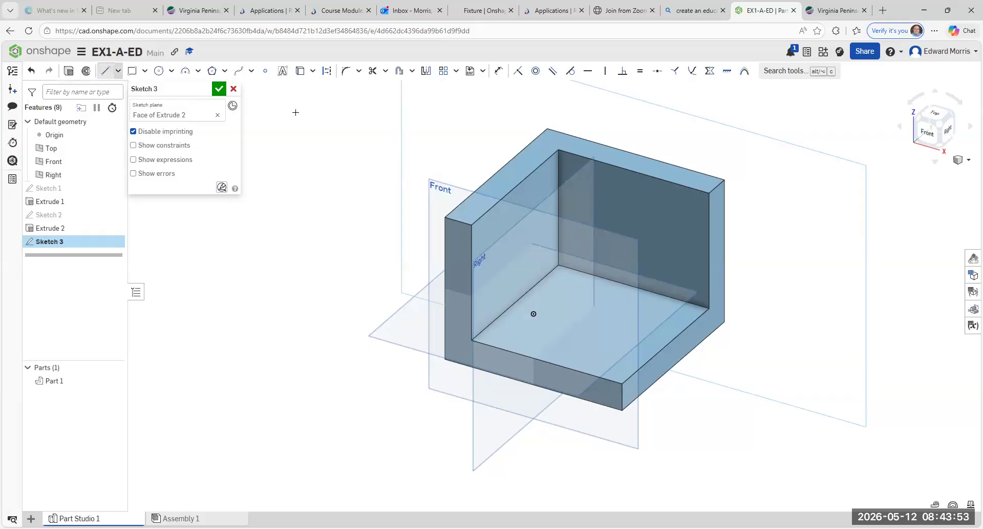
pyautogui.click(562, 163)
pyautogui.click(708, 308)
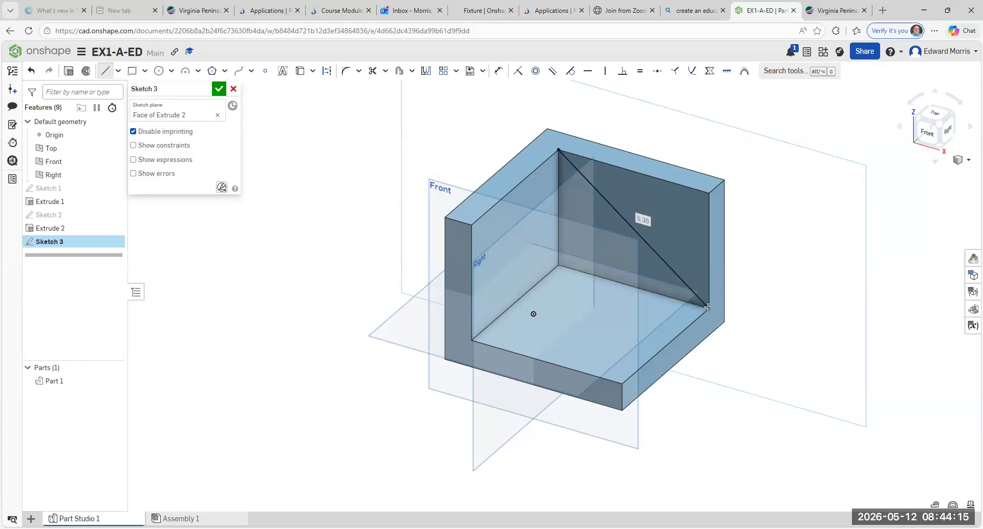
pyautogui.click(709, 193)
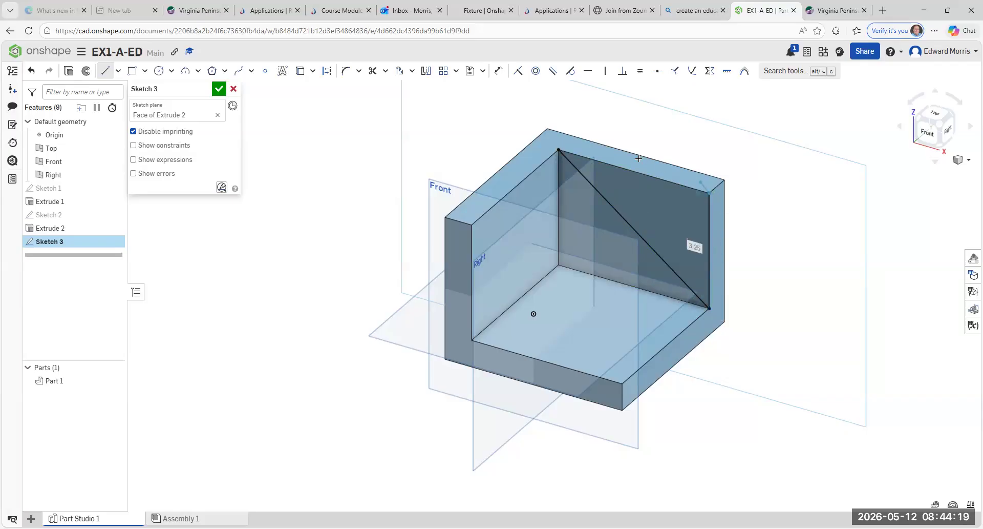
pyautogui.click(559, 150)
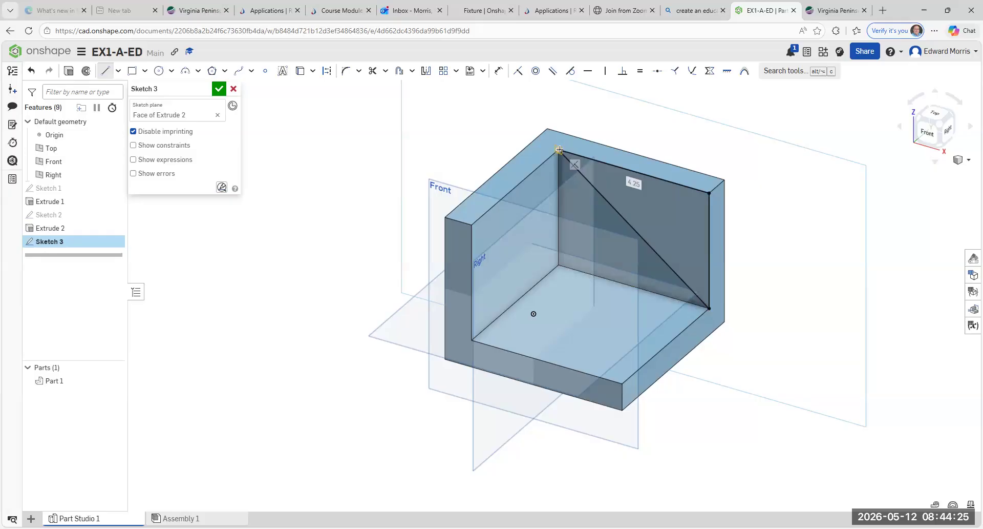
pyautogui.press('Escape')
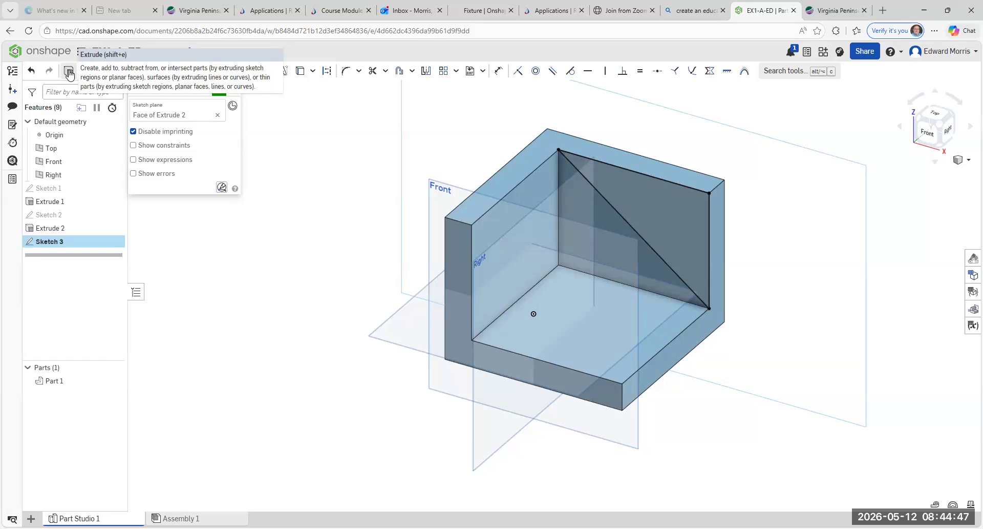
# Step: Extrude the Sketch 3 triangle as an opposite-direction Remove cut, trimming the upright into a slope
pyautogui.click(69, 74)
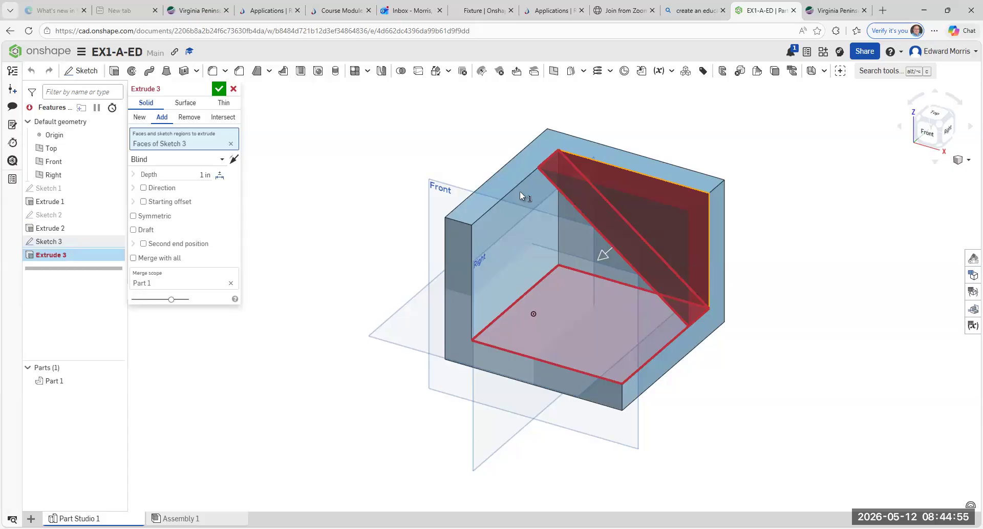
pyautogui.click(234, 160)
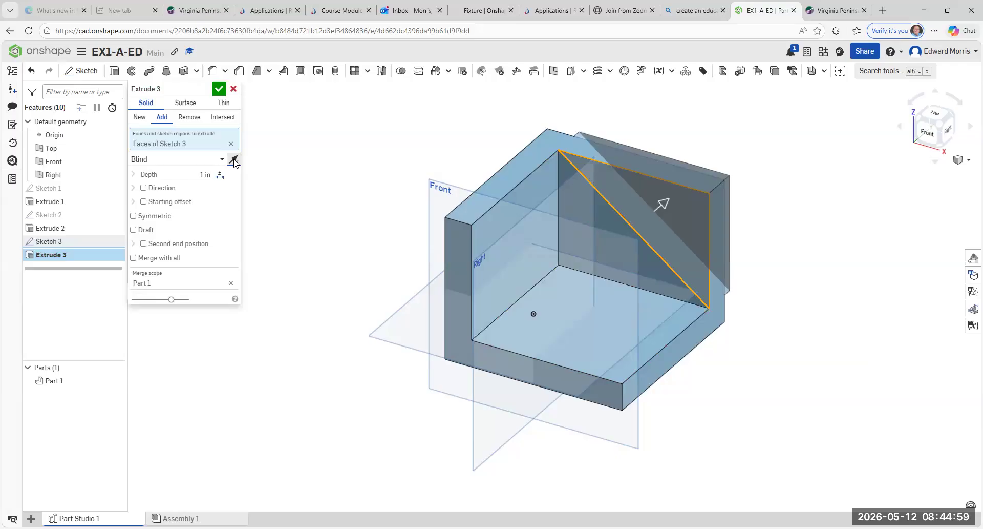
pyautogui.click(190, 119)
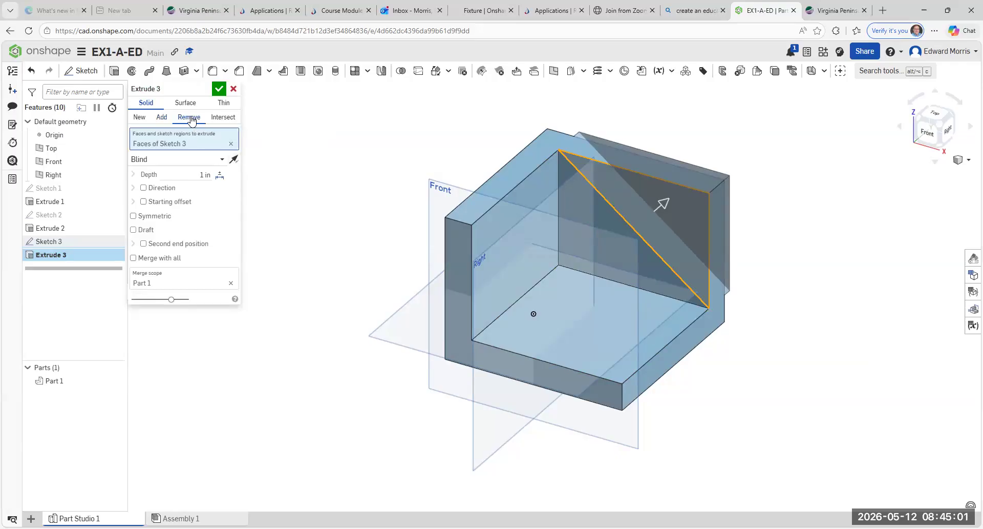
pyautogui.click(219, 89)
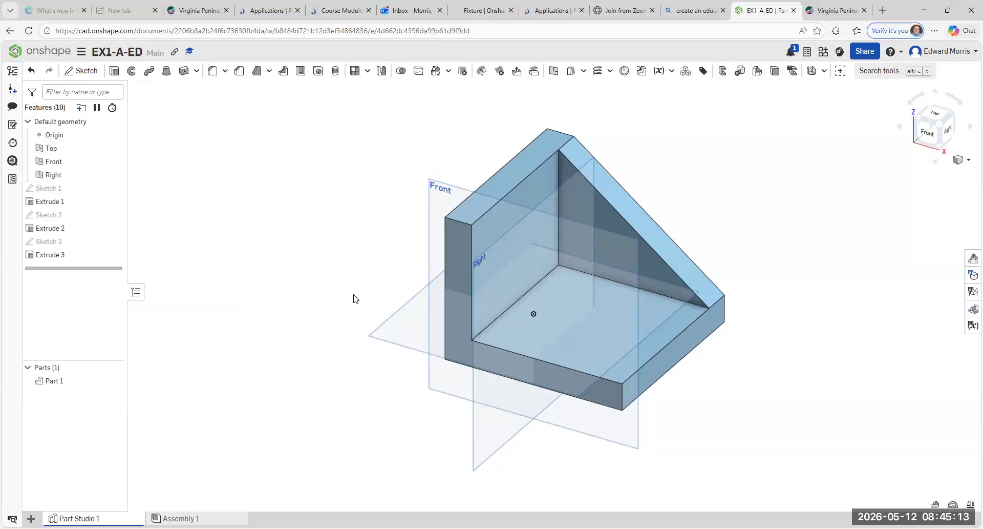
# Step: Cycle the view through Front, isometric, Top and Back to inspect the bracket
pyautogui.click(431, 208)
pyautogui.click(928, 138)
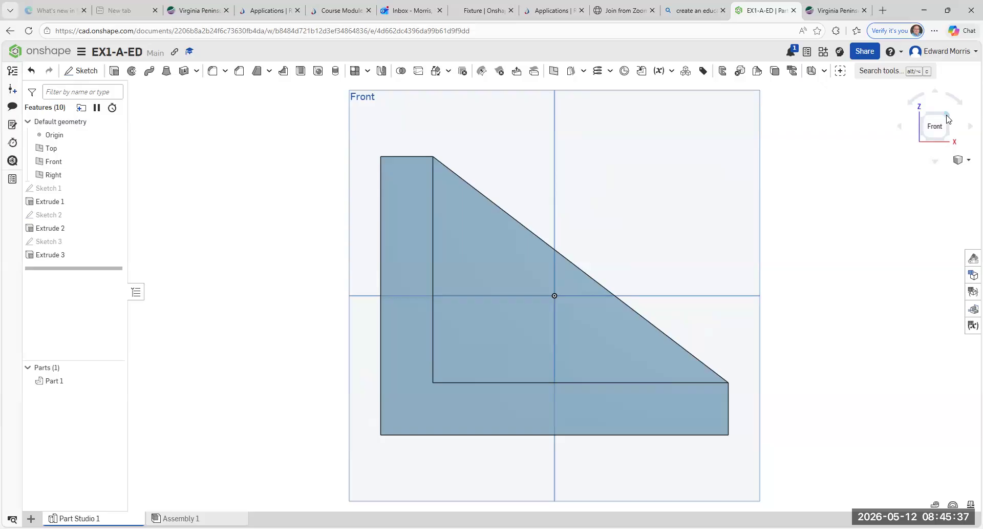
pyautogui.click(947, 119)
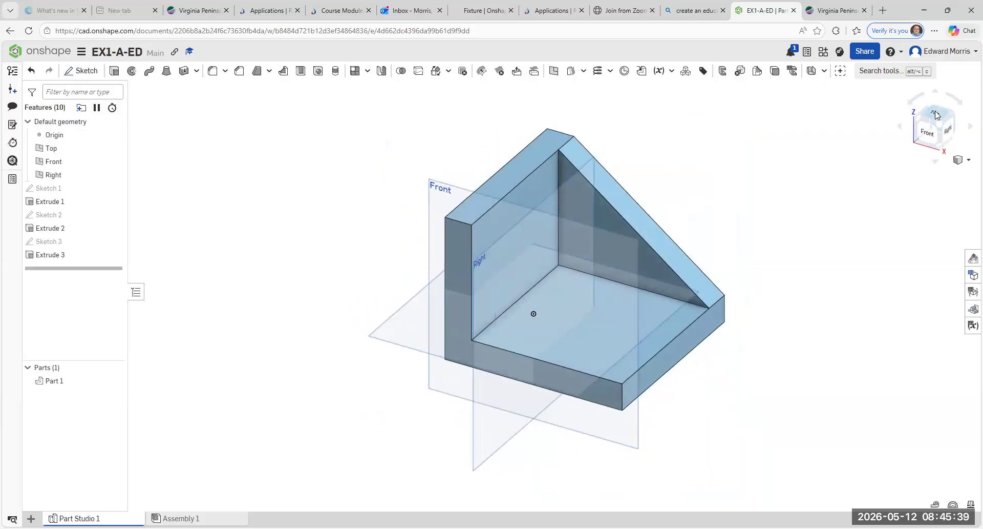
pyautogui.click(936, 114)
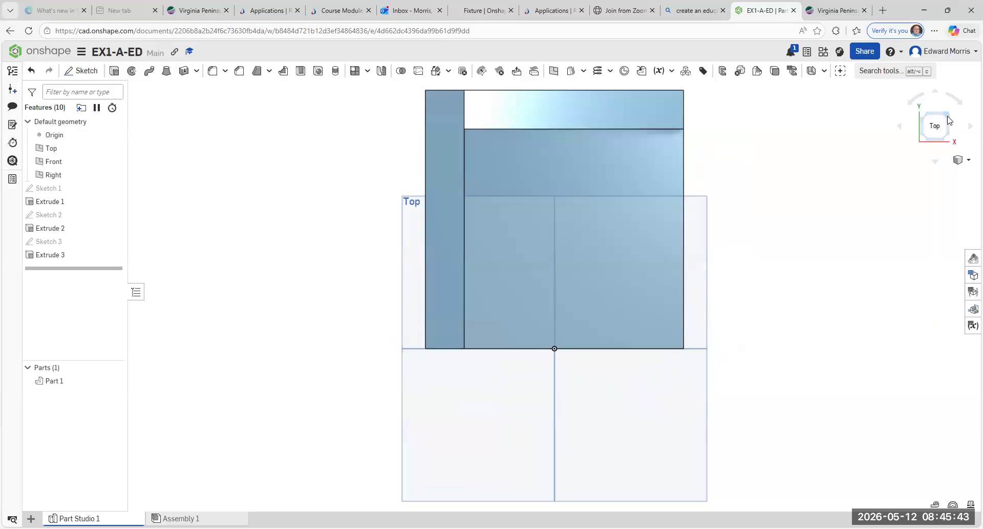
pyautogui.click(948, 120)
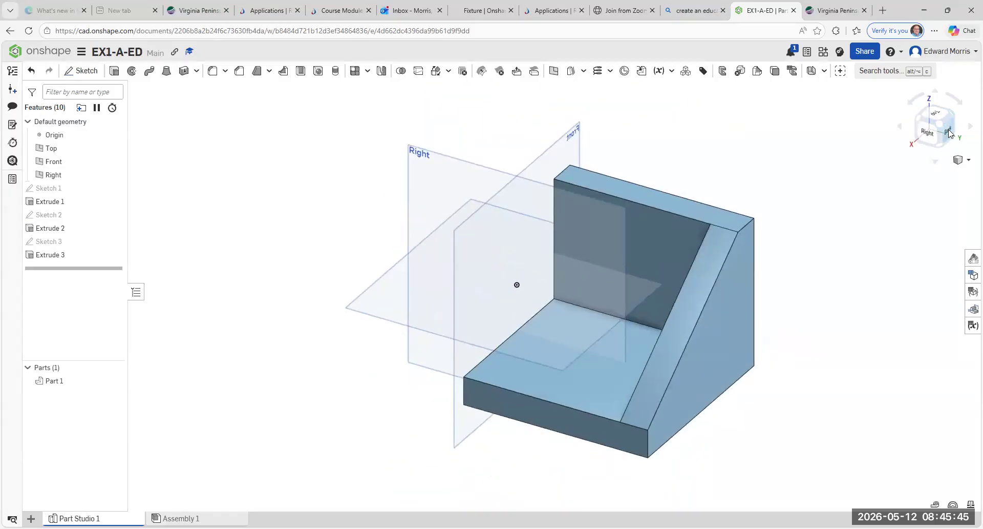
pyautogui.click(949, 133)
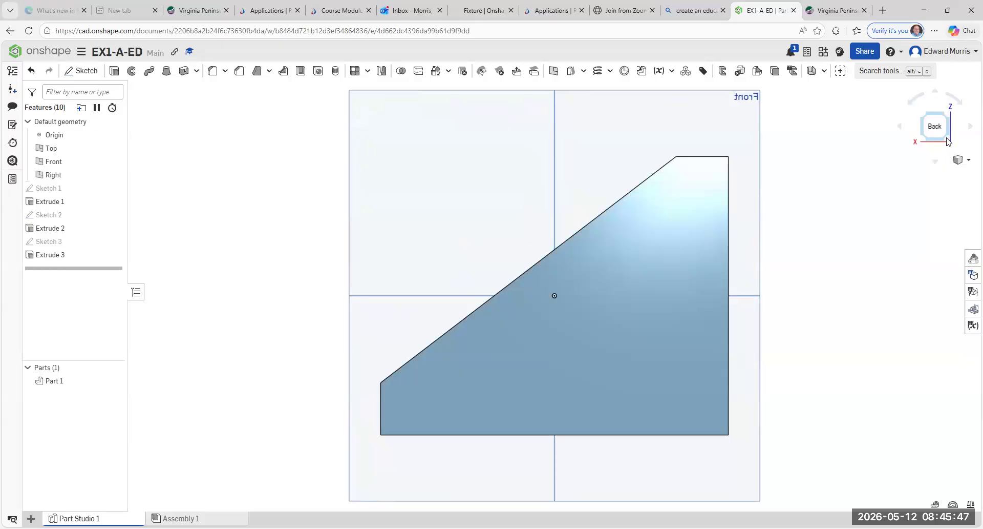
# Step: Rotate the Back view in-plane in 45-degree steps until it is upright again
pyautogui.click(912, 106)
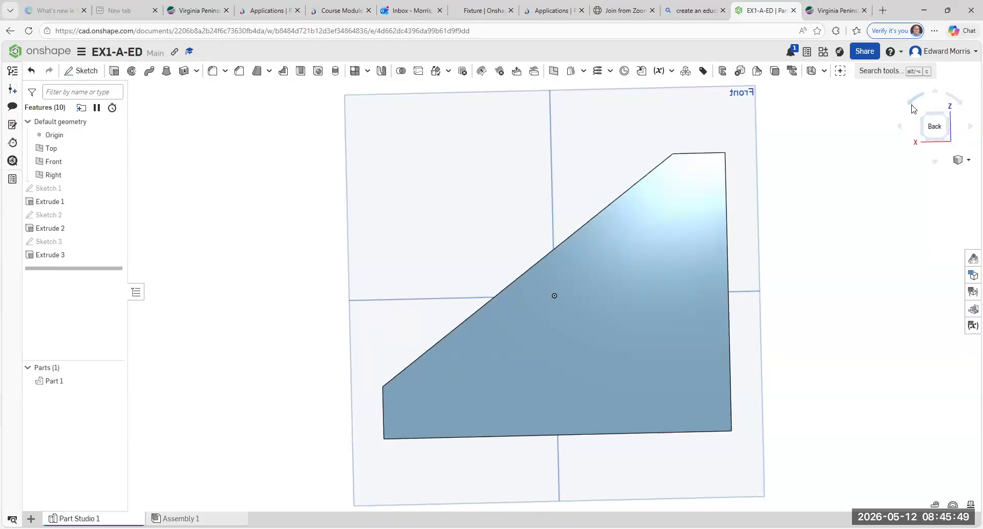
pyautogui.click(912, 106)
pyautogui.click(912, 106)
pyautogui.click(913, 107)
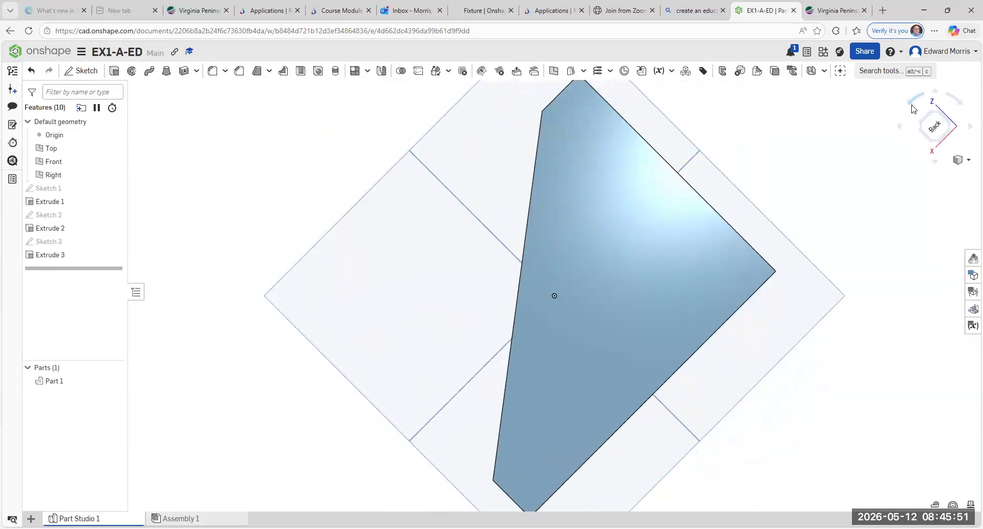
pyautogui.click(913, 107)
pyautogui.click(912, 107)
pyautogui.click(913, 106)
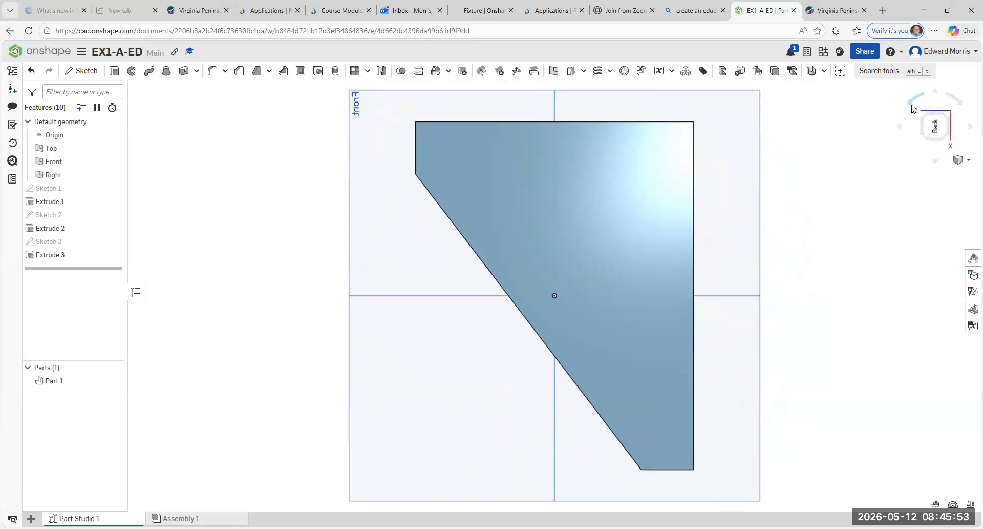
# Step: Turn the model to its sides and Bottom, ending on a lower isometric corner view
pyautogui.click(969, 129)
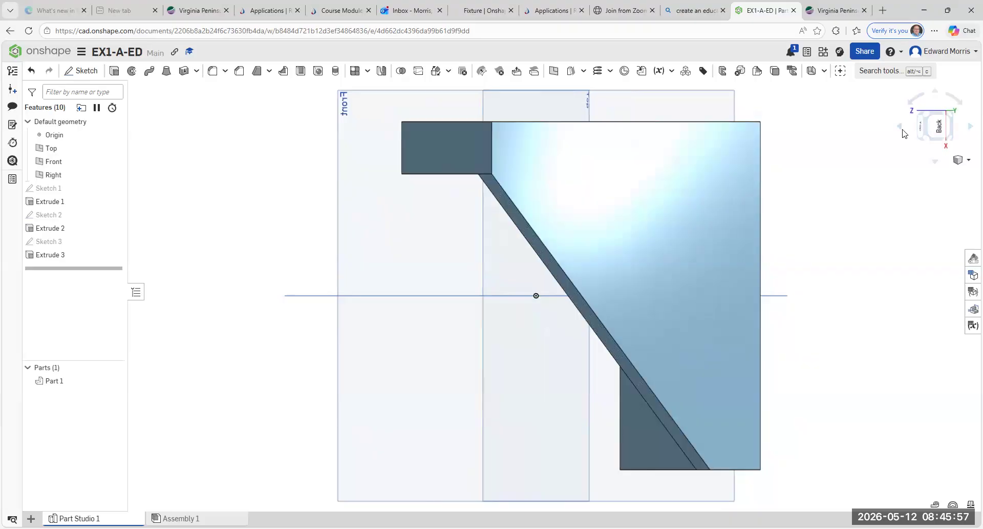
pyautogui.click(903, 131)
pyautogui.click(903, 131)
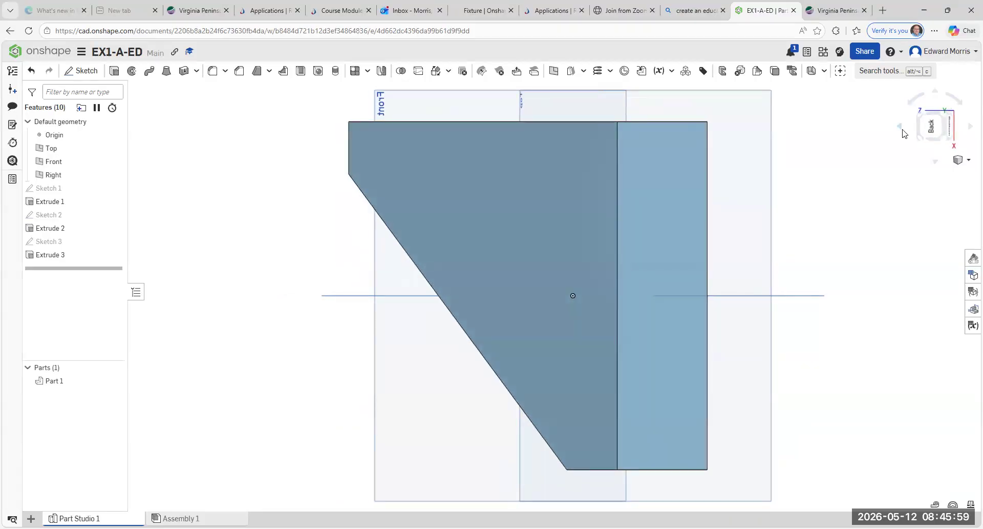
pyautogui.click(950, 132)
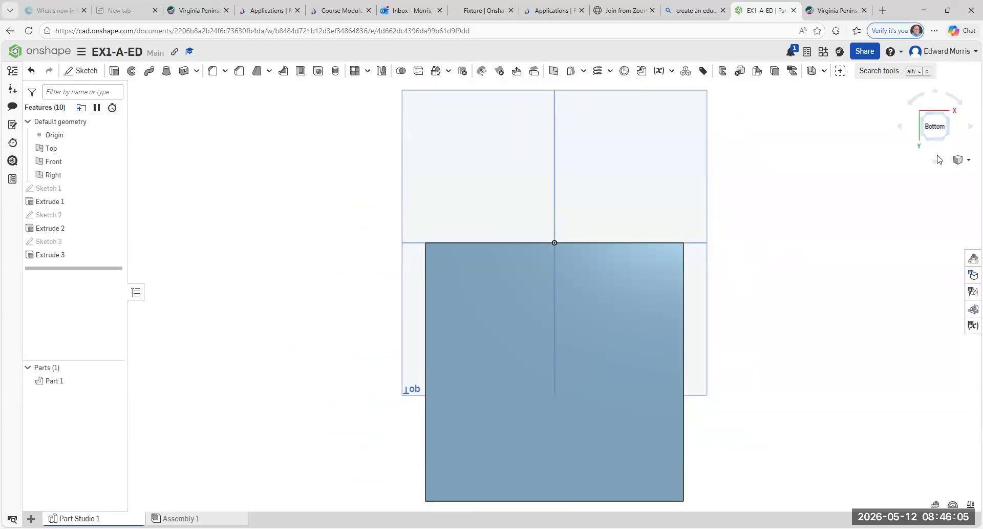
pyautogui.click(925, 142)
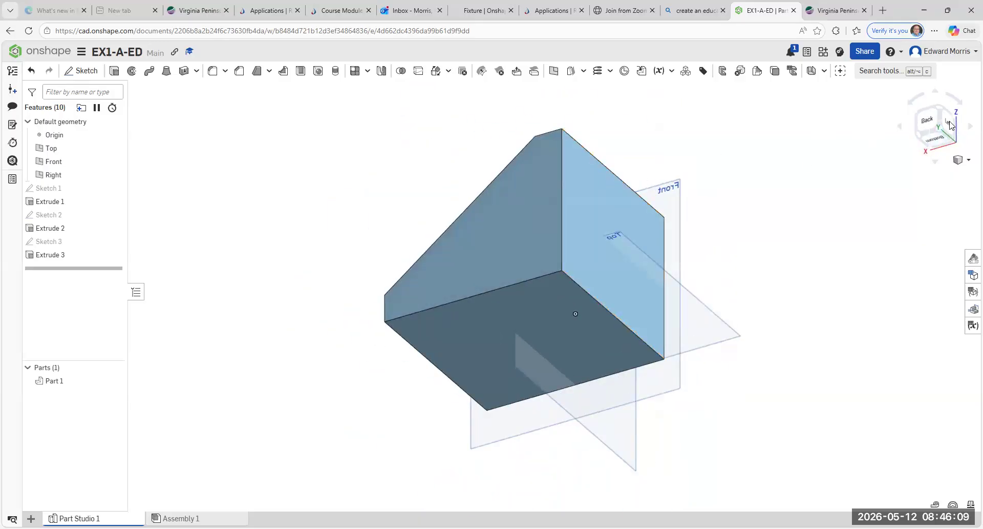
# Step: Toggle between Top and Bottom views, finishing straight on the base's bottom face
pyautogui.click(925, 125)
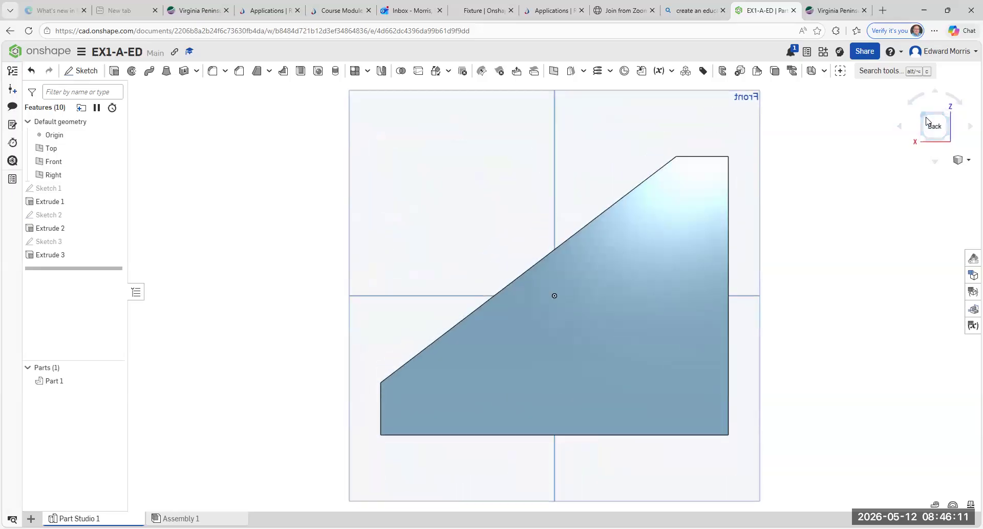
pyautogui.click(927, 122)
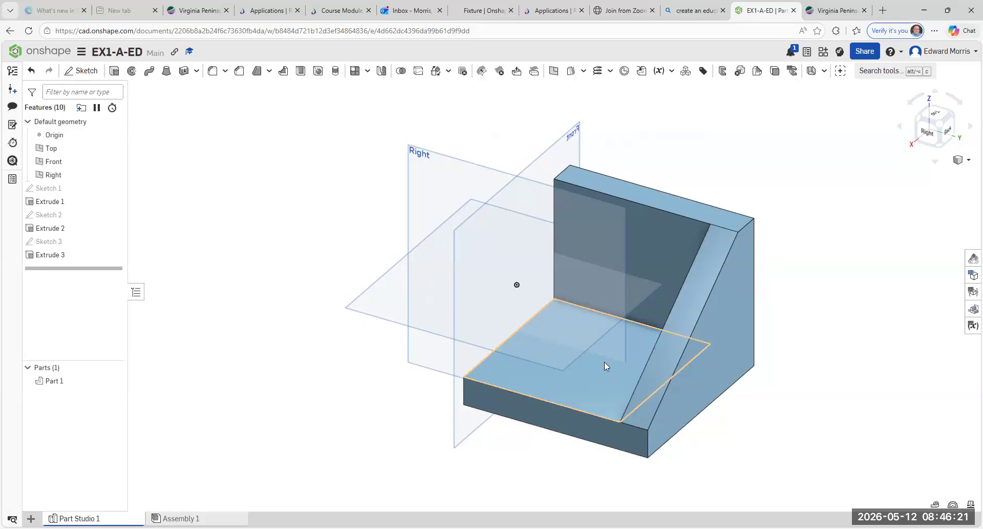
pyautogui.click(940, 116)
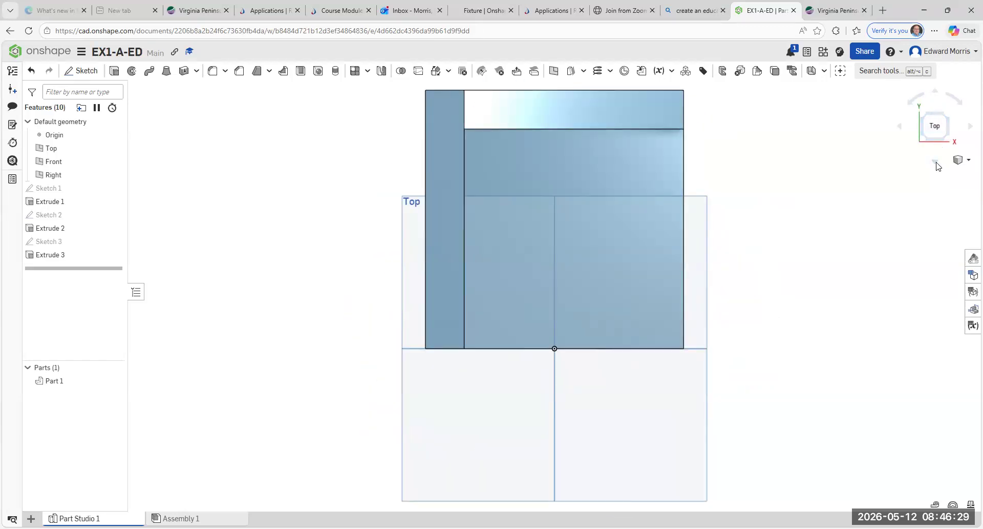
pyautogui.click(935, 143)
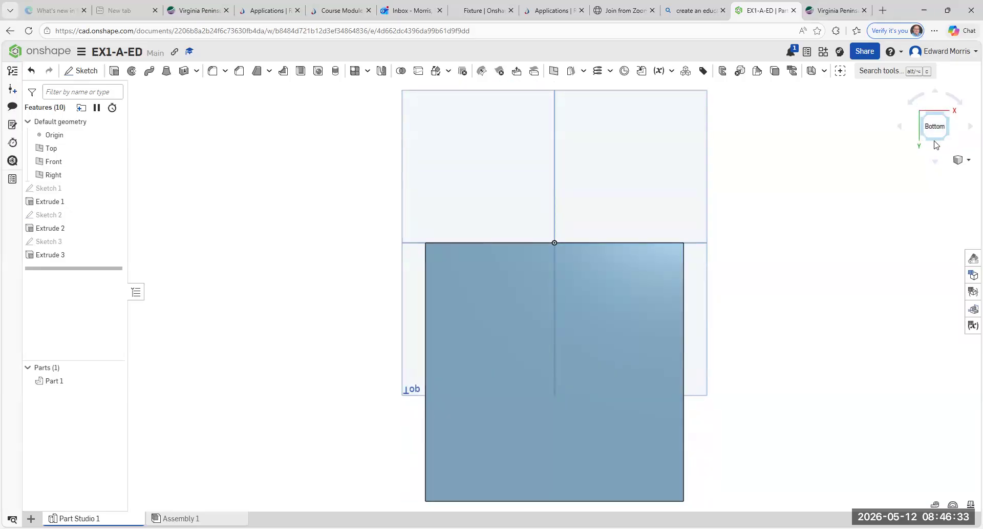
pyautogui.click(939, 113)
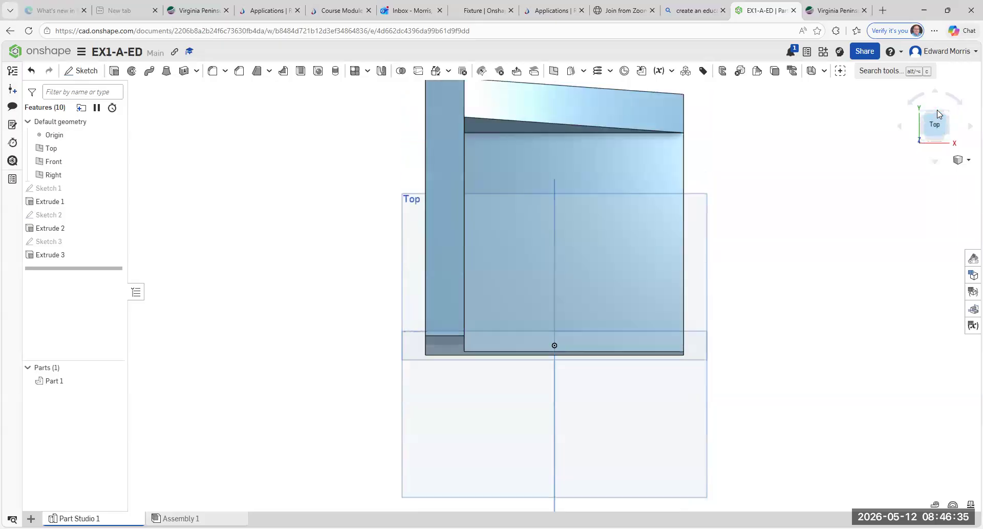
pyautogui.click(937, 144)
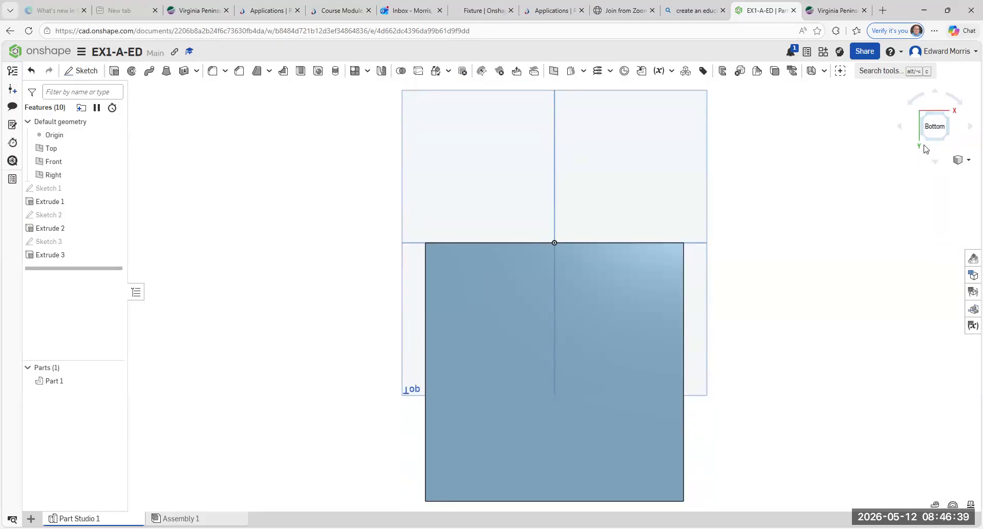
pyautogui.click(937, 112)
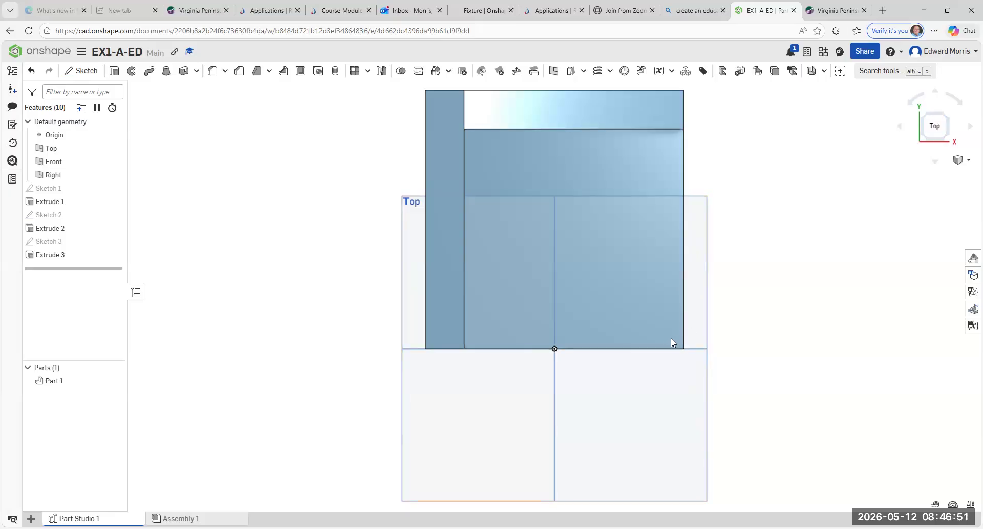
pyautogui.click(935, 118)
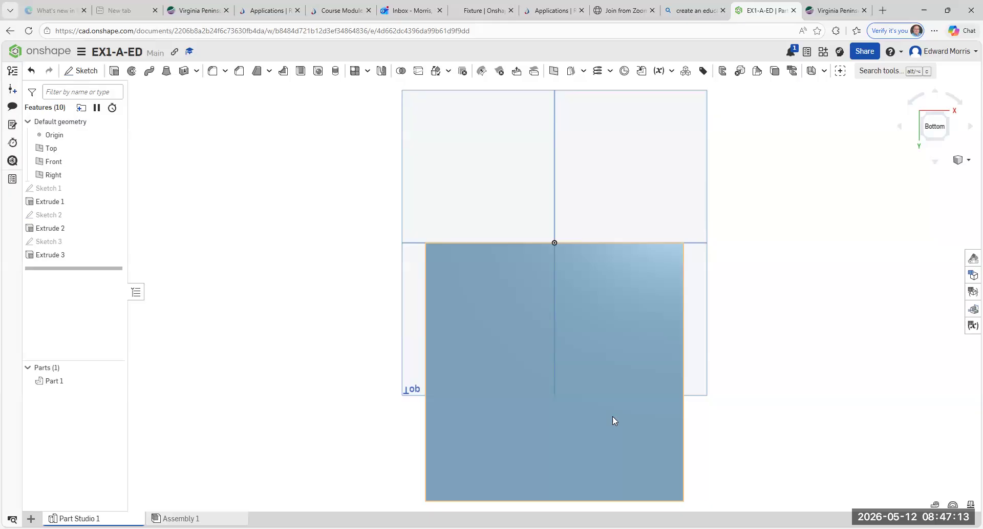
# Step: Start Sketch 4 on the base's bottom face with two joined lines: 1.84 down, 2.41 across
pyautogui.click(86, 73)
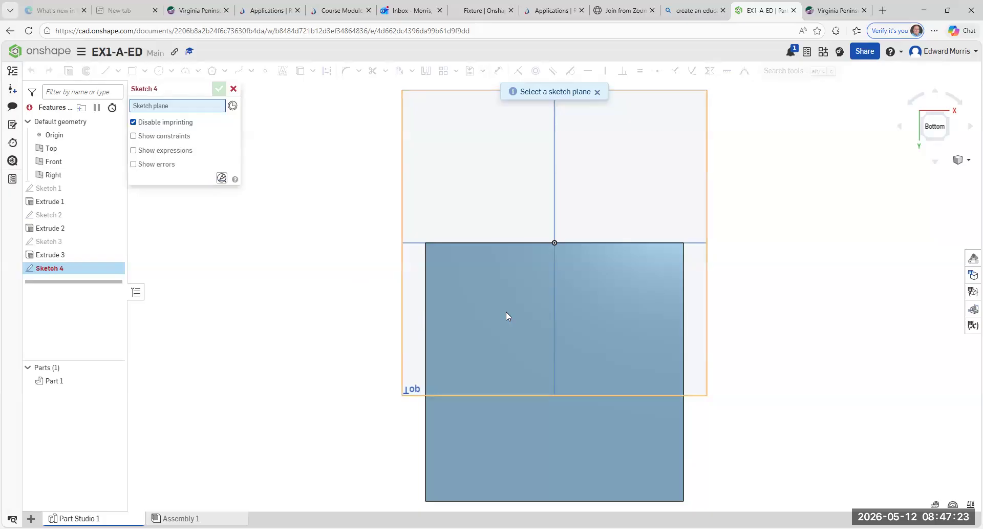
pyautogui.click(481, 296)
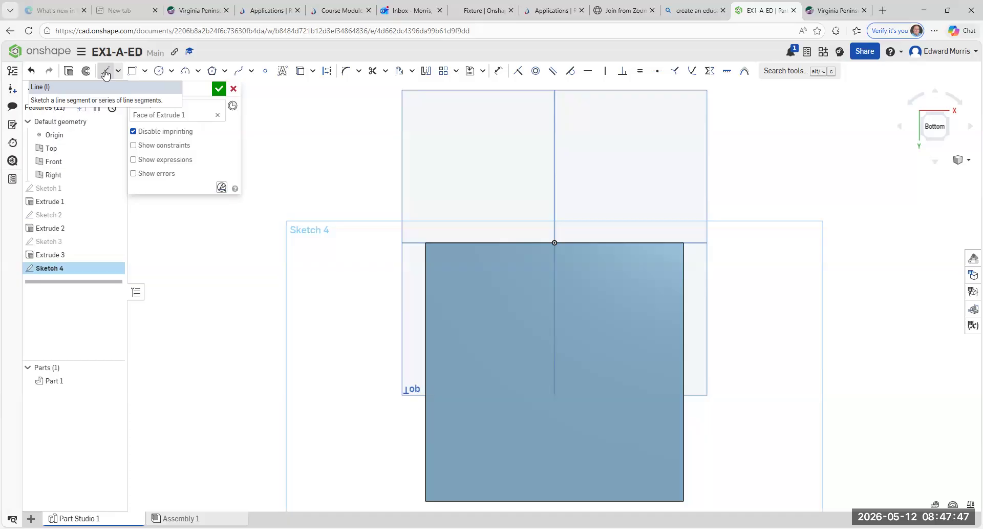
pyautogui.click(106, 75)
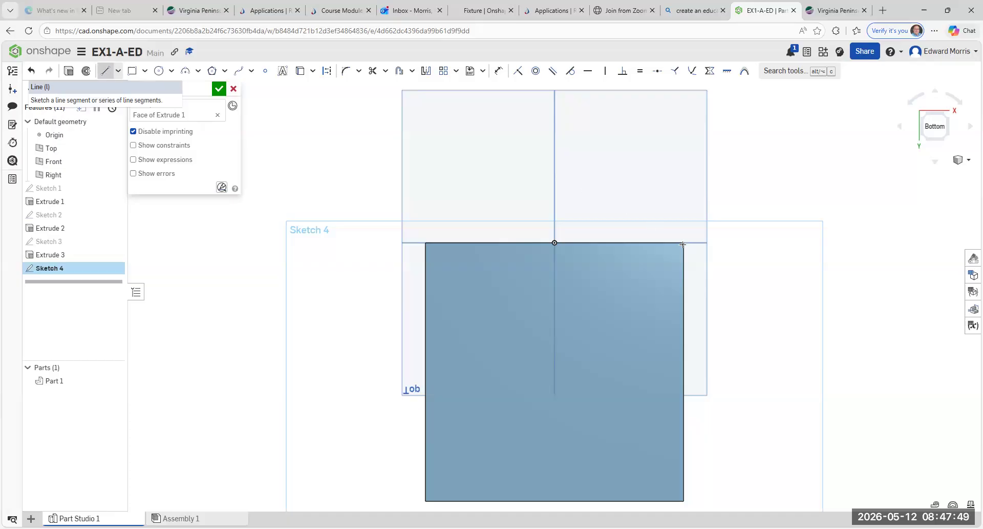
pyautogui.click(684, 338)
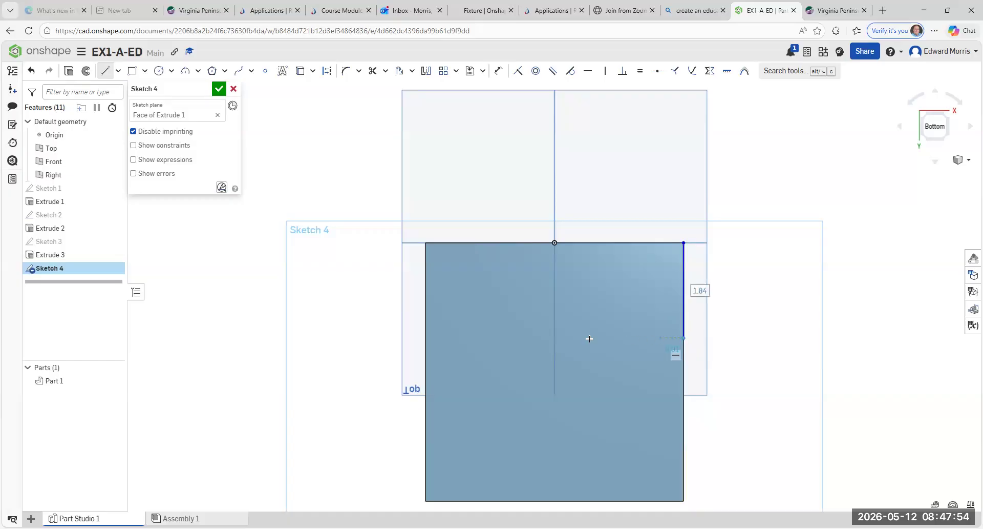
pyautogui.click(559, 337)
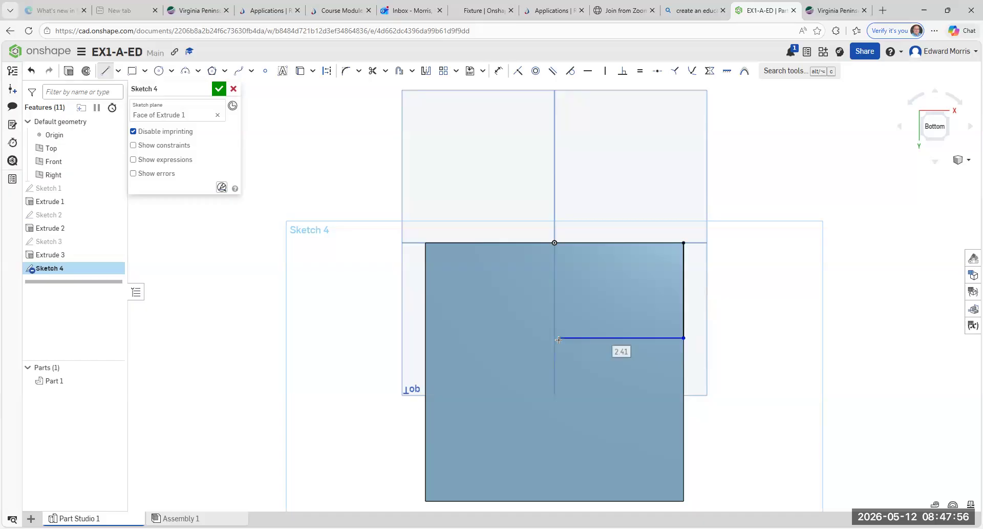
pyautogui.rightClick(864, 283)
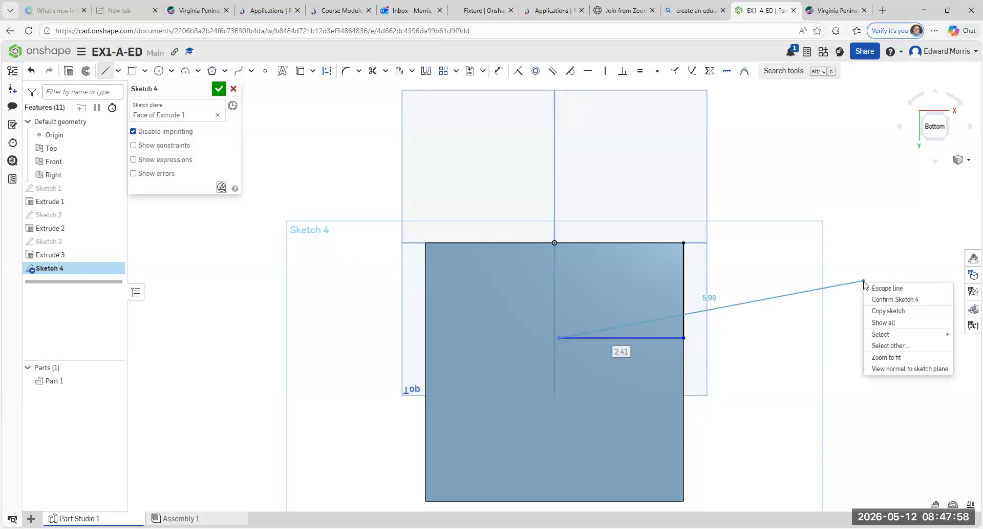
pyautogui.click(907, 289)
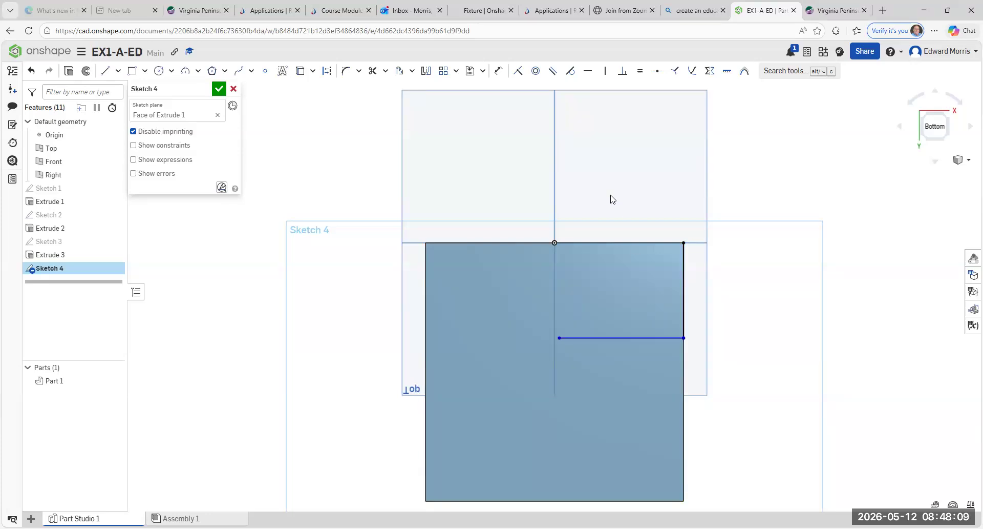
# Step: Dimension the right-edge segment to 2 in and the horizontal line to 2 in
pyautogui.click(501, 73)
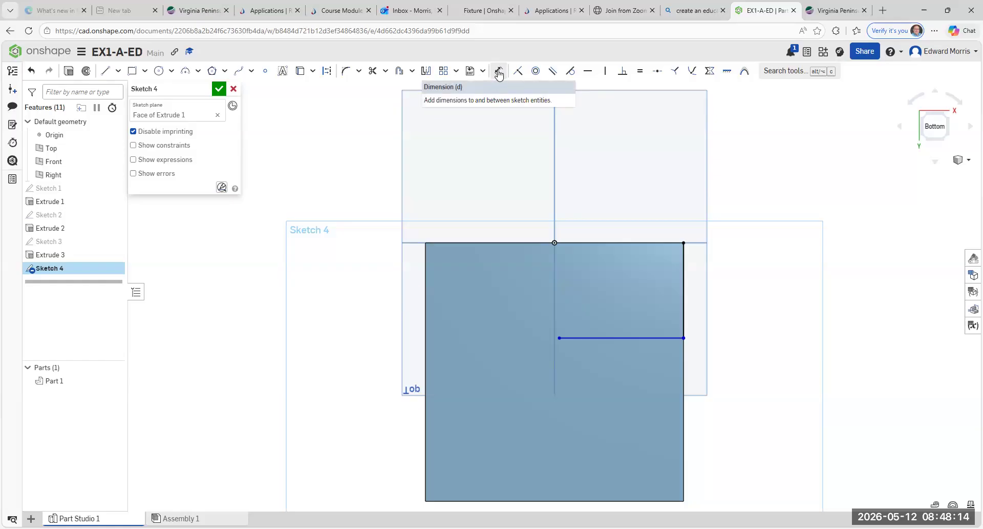
pyautogui.click(684, 286)
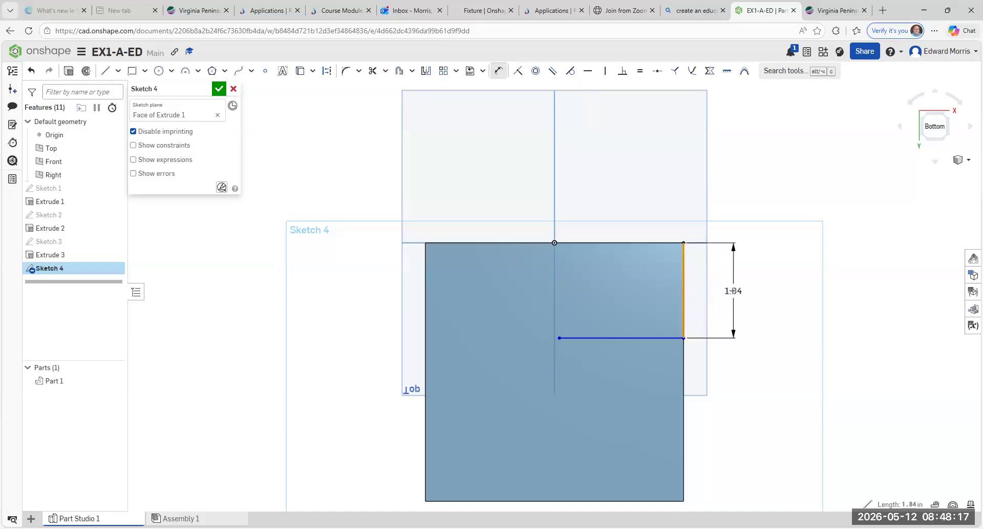
pyautogui.click(759, 307)
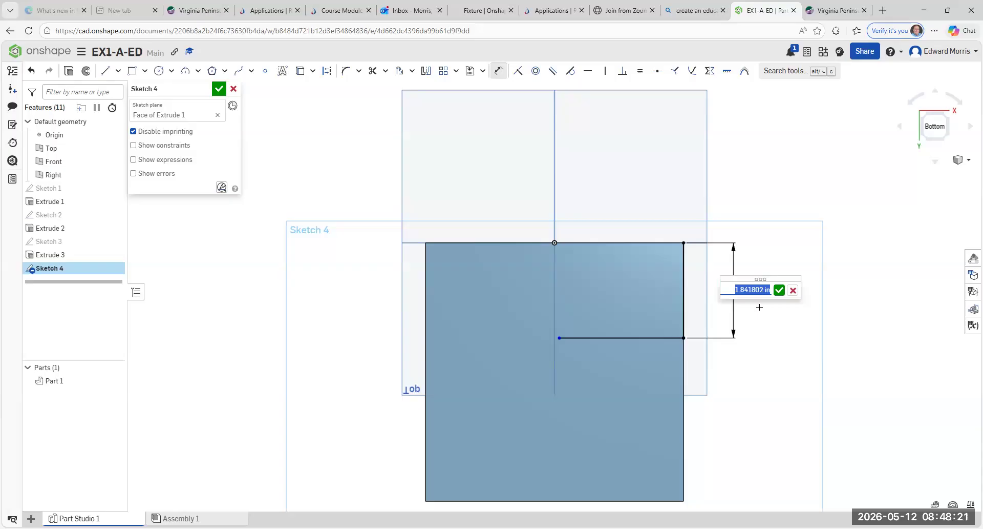
pyautogui.write('2')
pyautogui.press('Return')
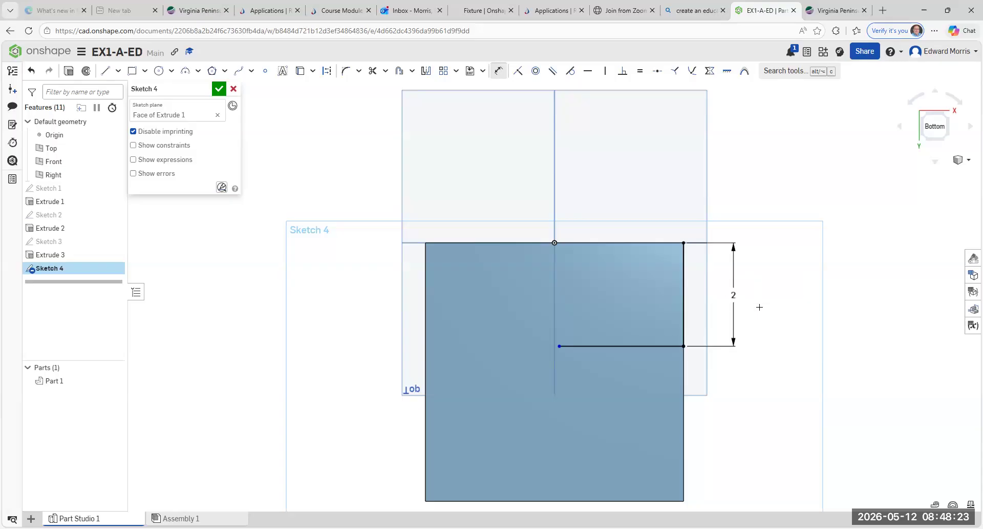
pyautogui.click(498, 75)
pyautogui.click(613, 346)
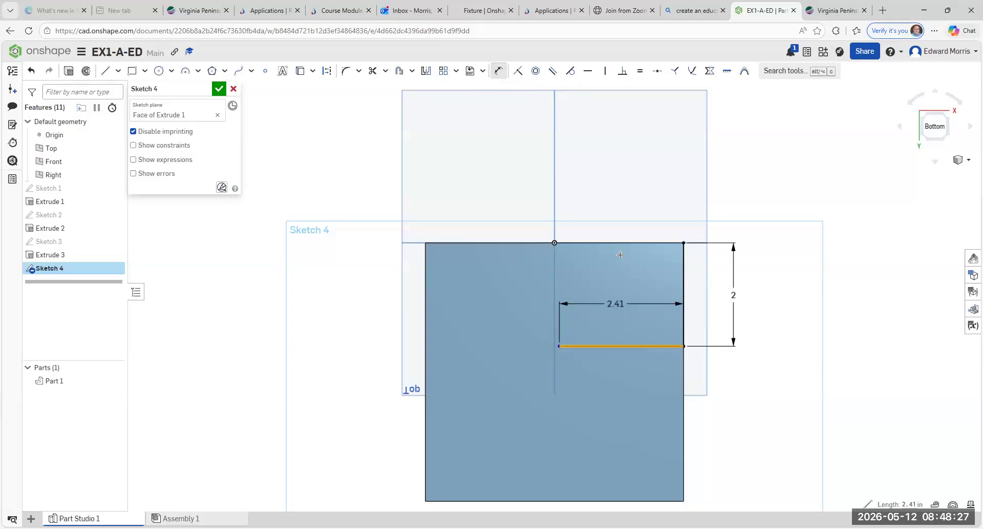
pyautogui.click(625, 211)
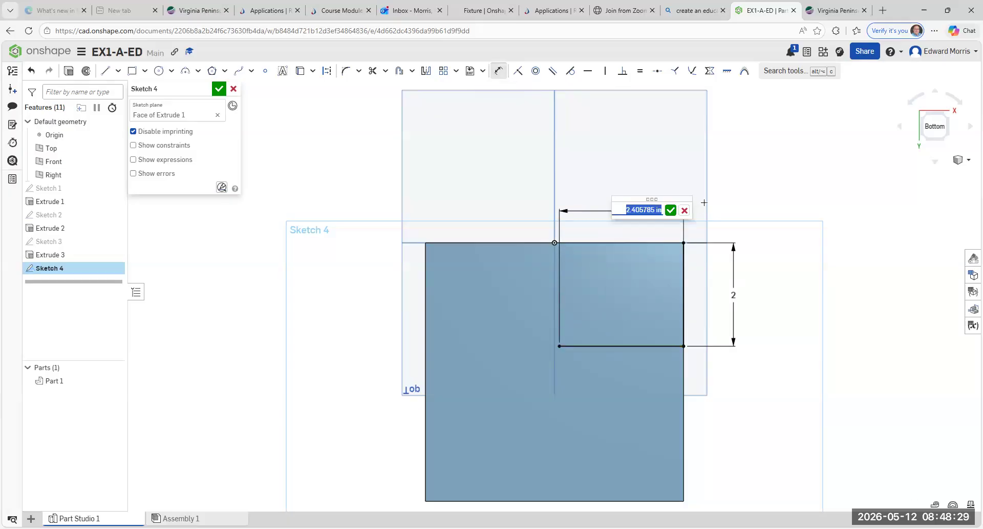
pyautogui.write('2')
pyautogui.press('Return')
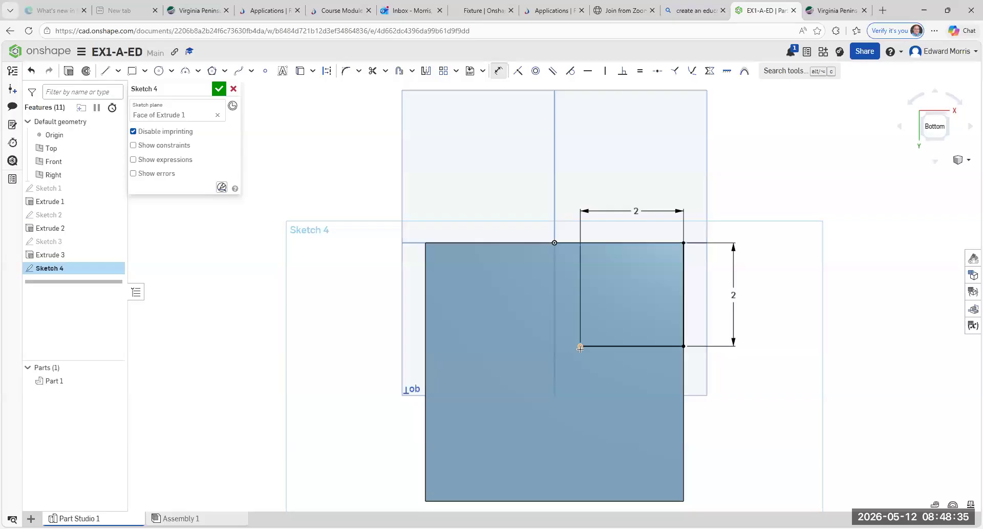
# Step: Draw a 1 in diameter center-point circle at the inner end of the 2 in horizontal line
pyautogui.click(171, 72)
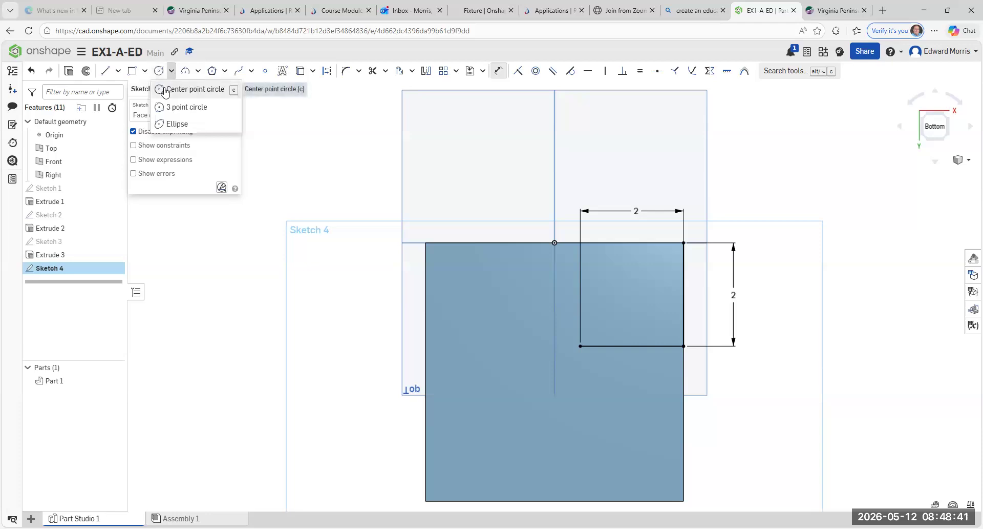
pyautogui.click(165, 90)
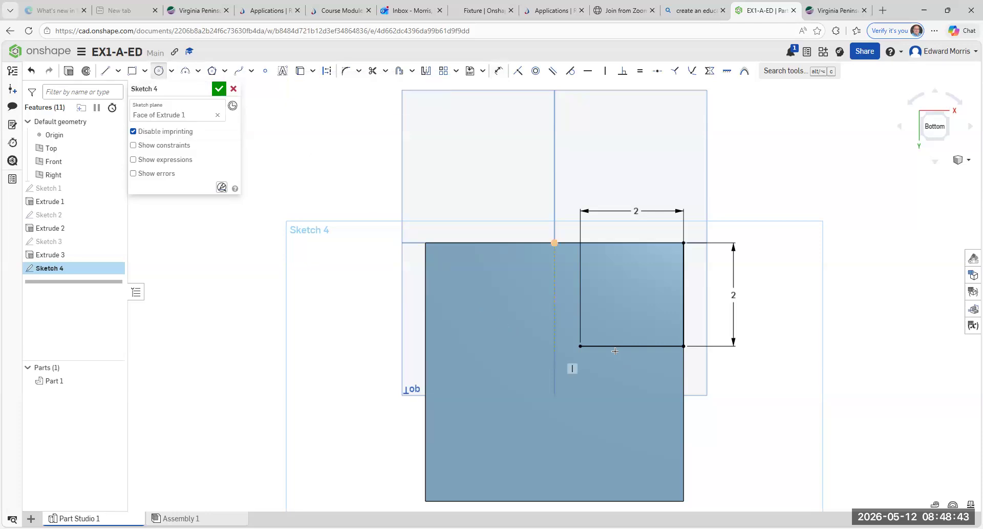
pyautogui.click(581, 346)
pyautogui.click(545, 305)
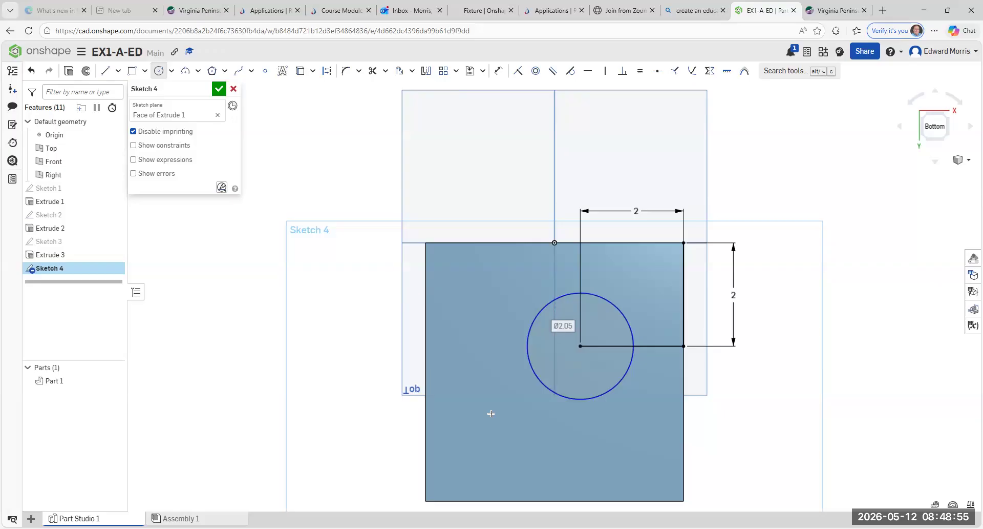
pyautogui.write('1')
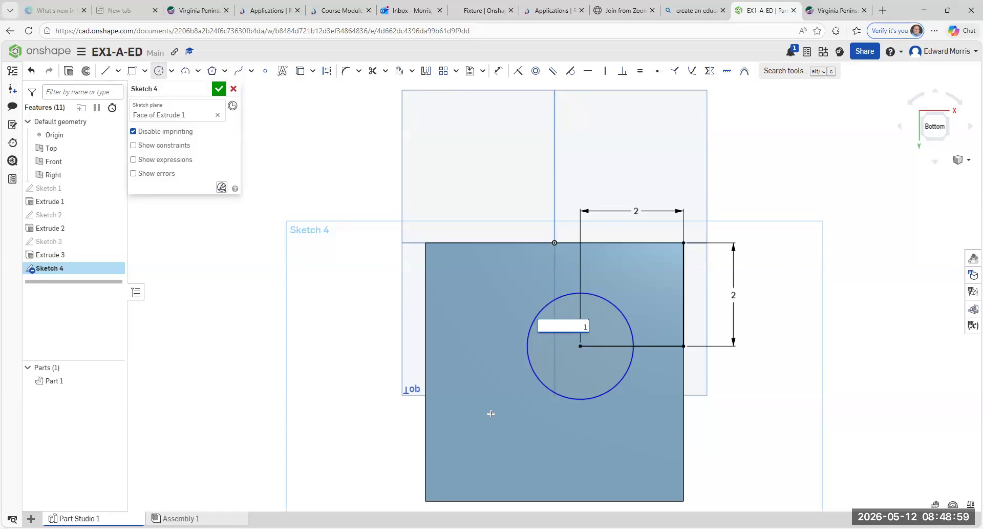
pyautogui.press('Return')
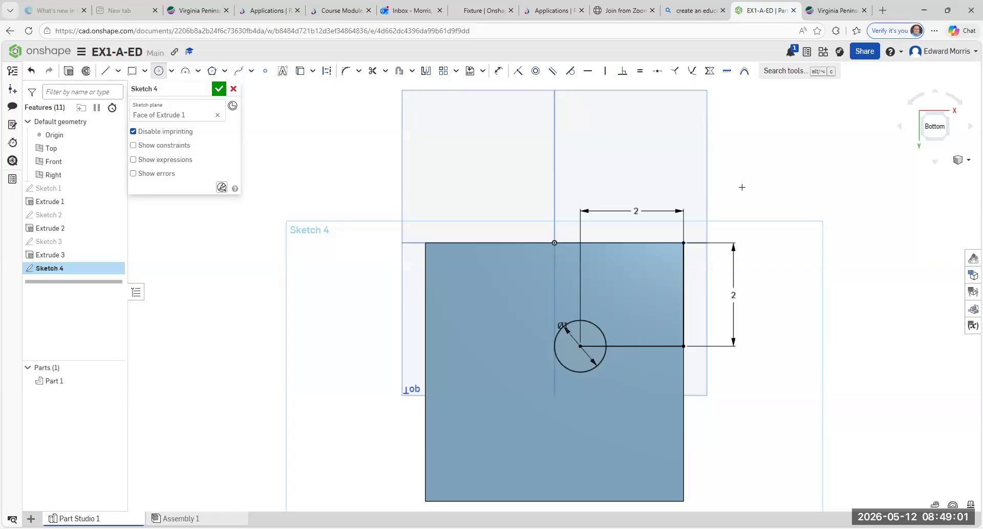
pyautogui.rightClick(755, 134)
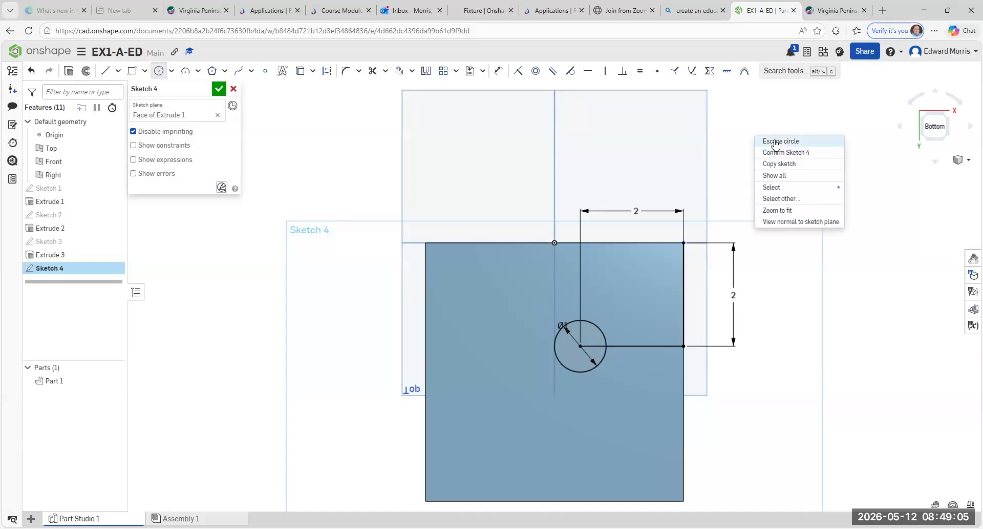
pyautogui.click(776, 143)
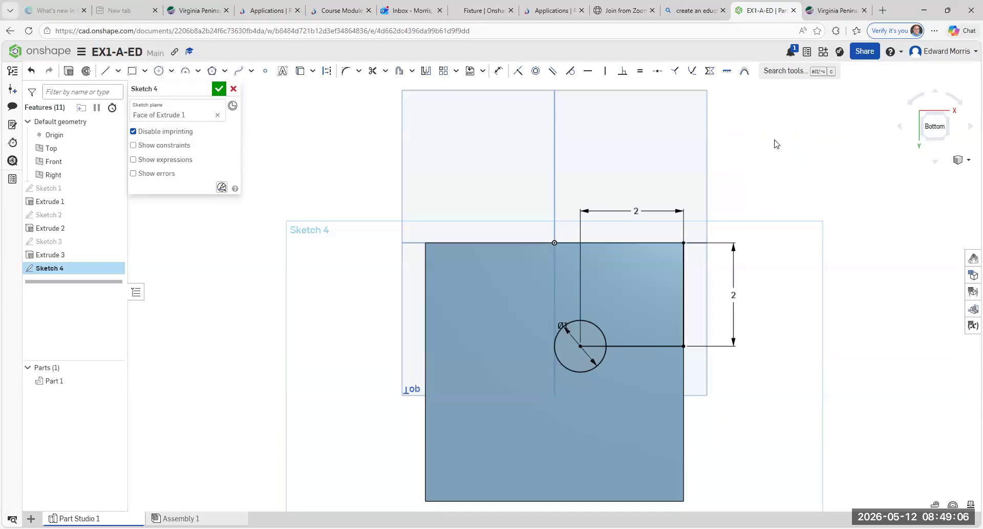
pyautogui.click(947, 117)
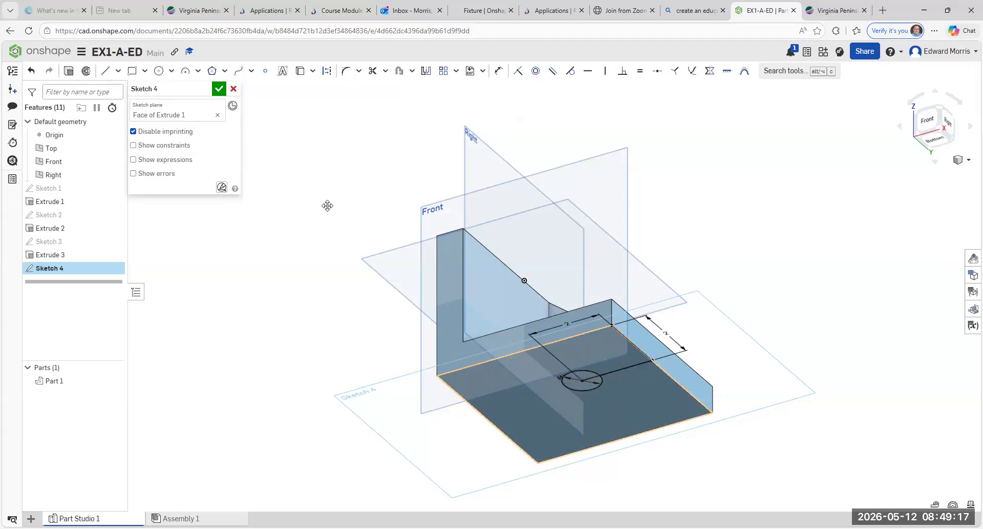
# Step: Accept Sketch 4 and extrude its circle as an opposite-direction Remove cut, boring a 1 in hole
pyautogui.click(218, 91)
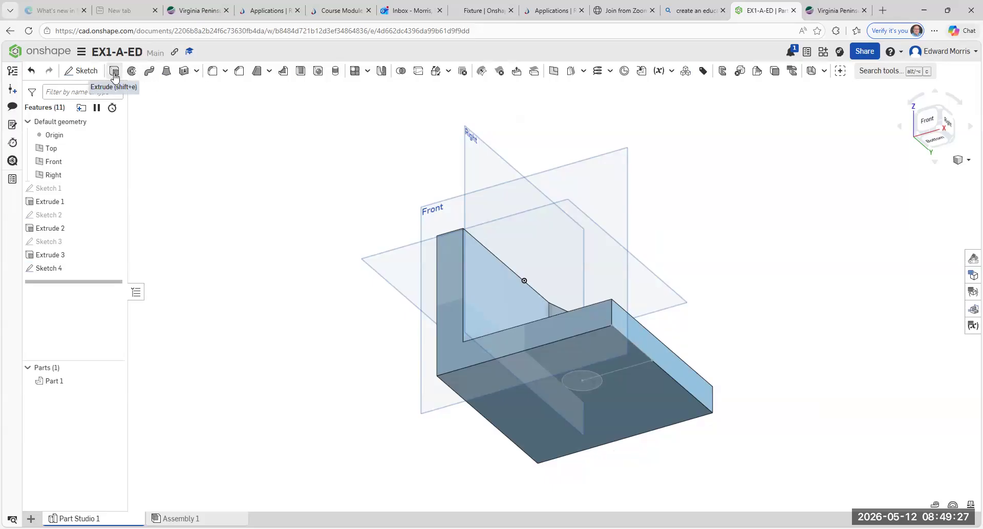
pyautogui.click(114, 72)
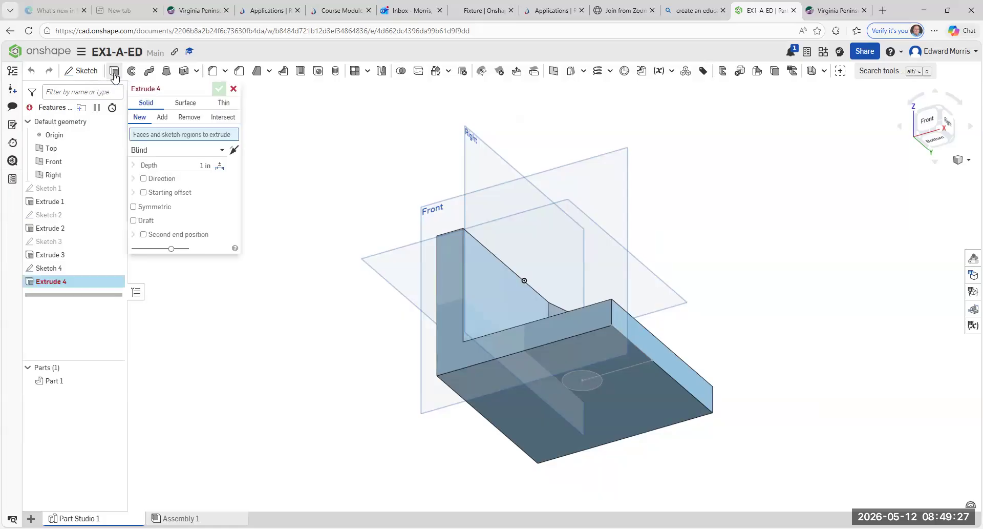
pyautogui.click(589, 383)
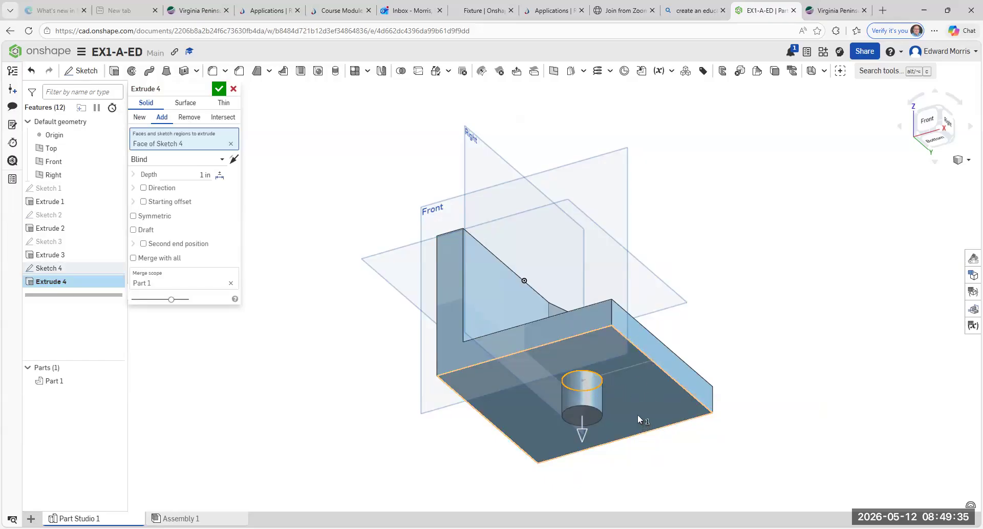
pyautogui.click(234, 160)
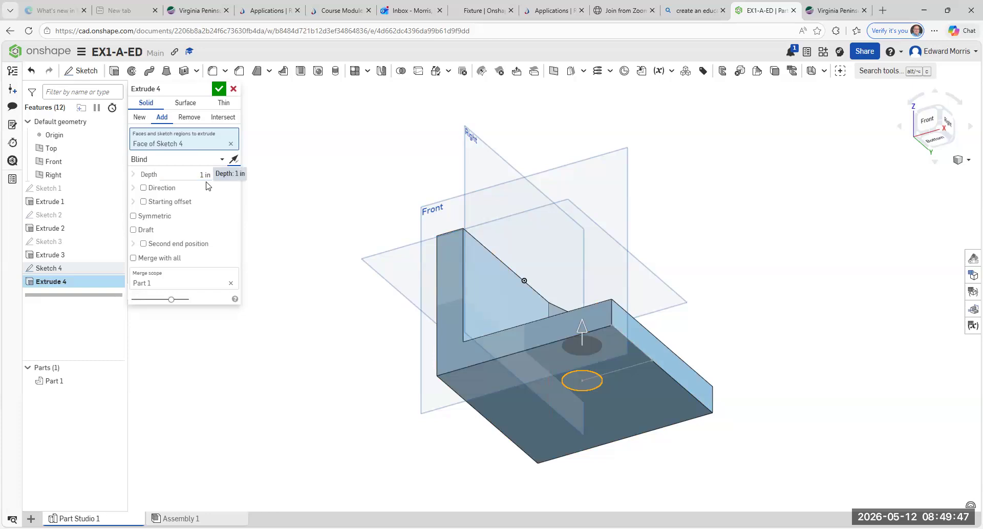
pyautogui.click(189, 119)
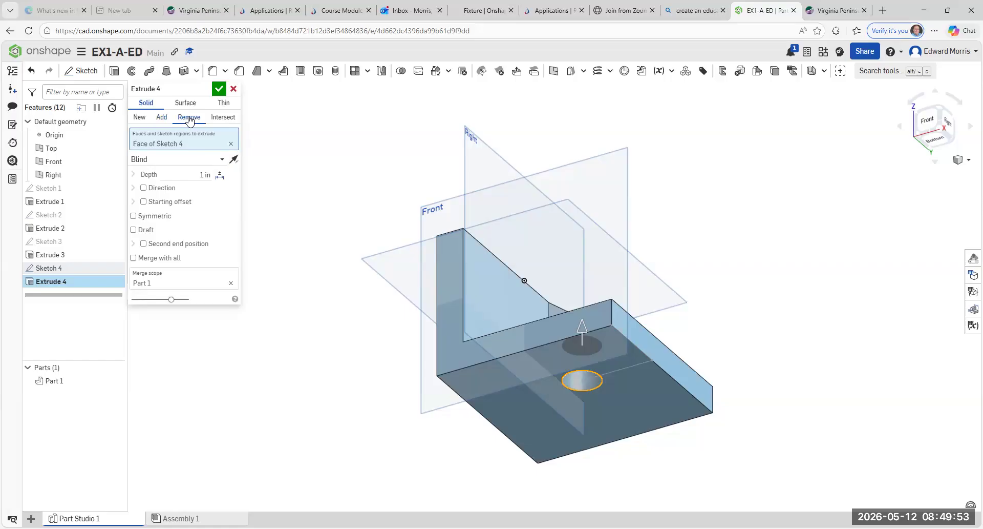
pyautogui.click(219, 89)
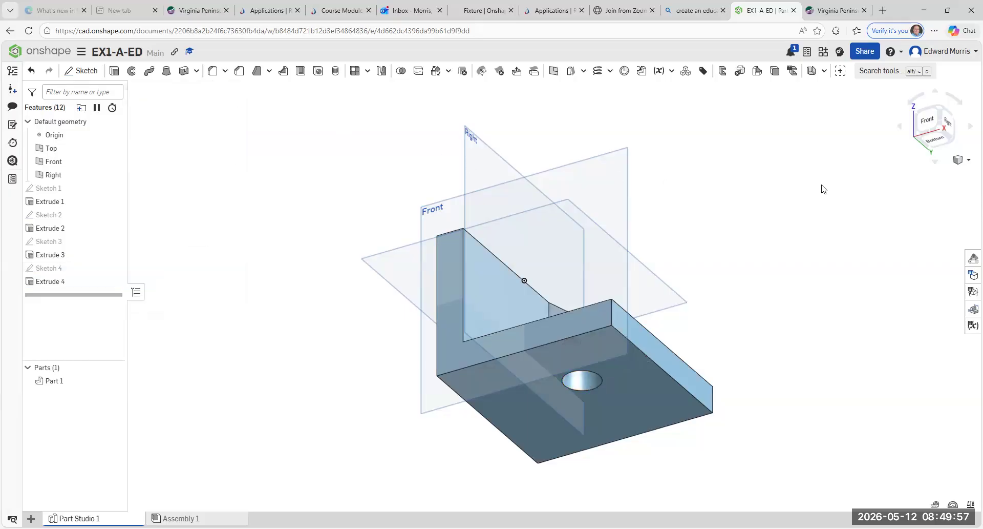
# Step: View the bracket from the Front, then return to the isometric corner view
pyautogui.click(931, 128)
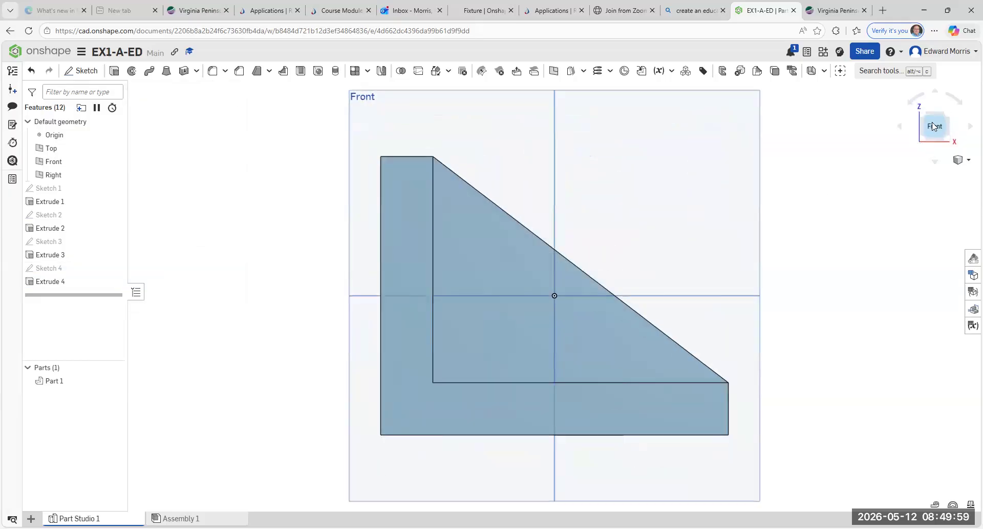
pyautogui.click(946, 117)
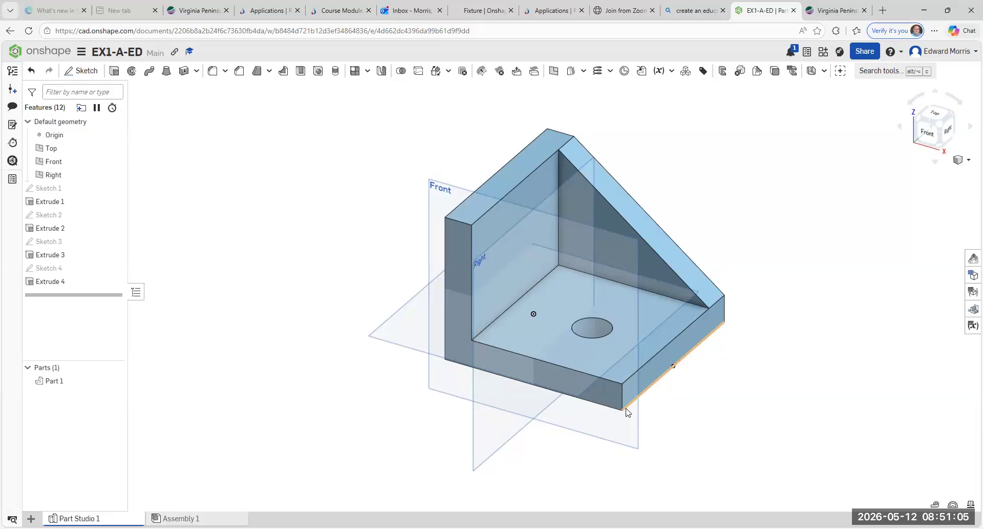
# Step: Fillet the base plate's outer vertical corner edge with a 0.5 in radius
pyautogui.click(225, 73)
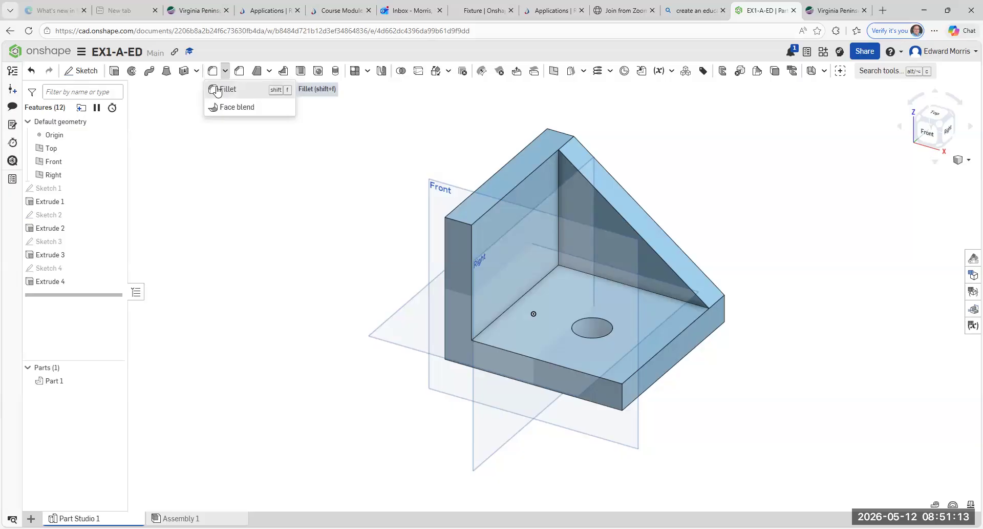
pyautogui.click(217, 90)
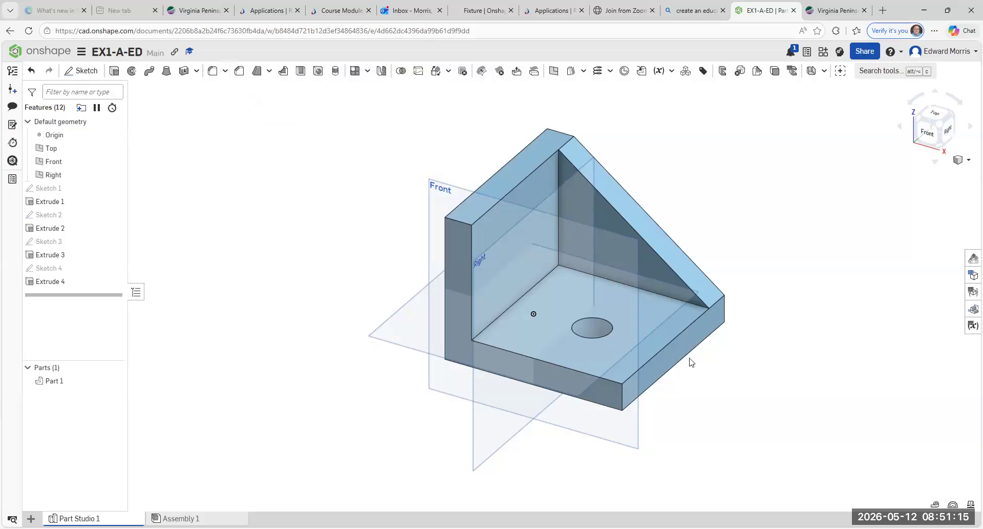
pyautogui.click(623, 404)
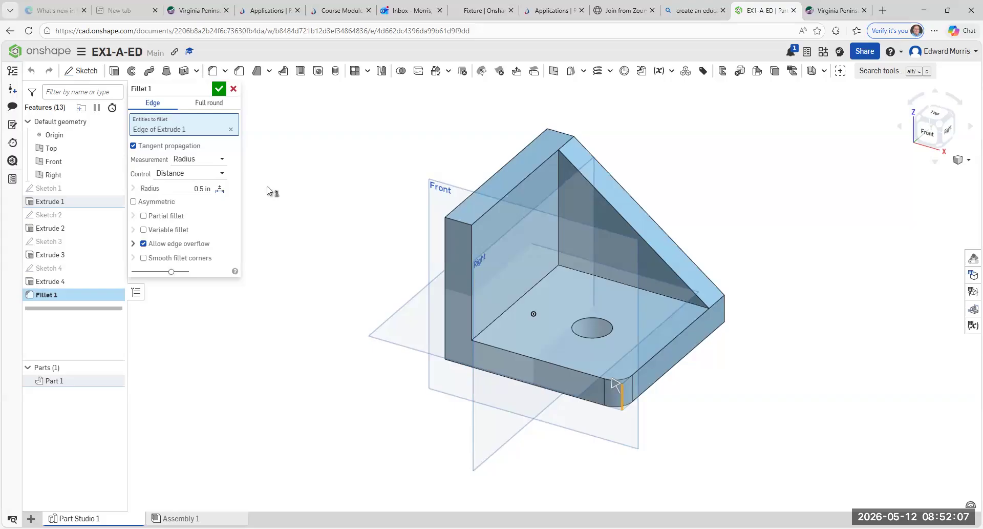
pyautogui.click(219, 90)
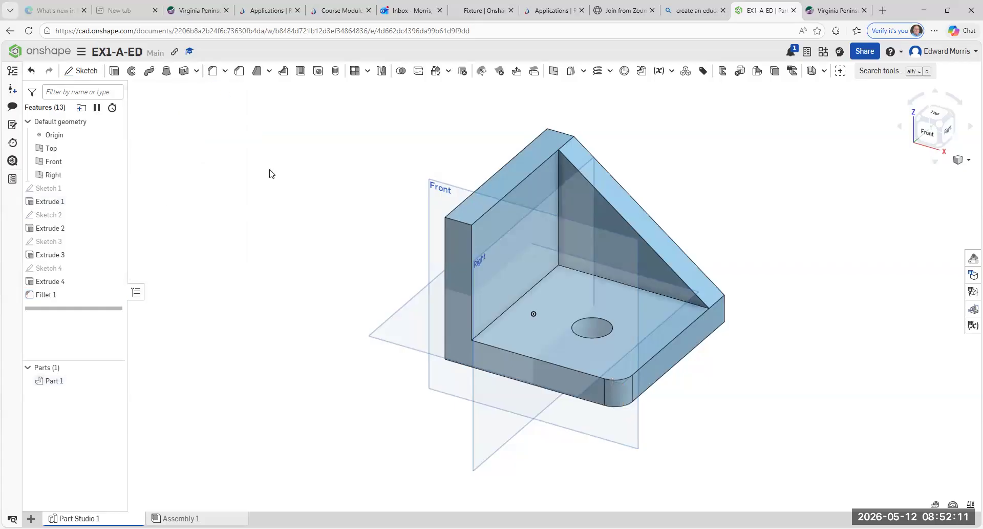
pyautogui.scroll(-2, 366, 286)
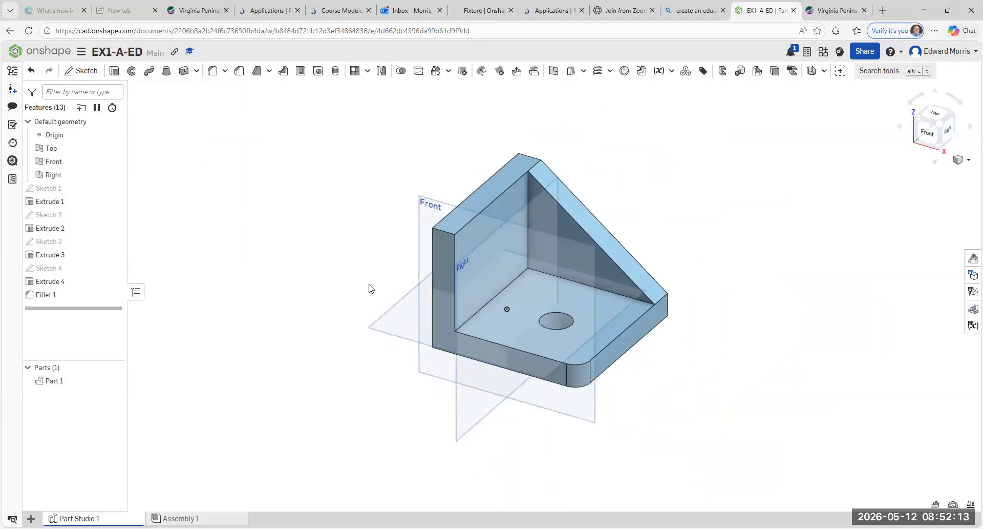
# Step: Recentre the bracket and hide the Top, Front and Right planes from the feature list
pyautogui.moveTo(363, 285); pyautogui.dragTo(323, 269, button='middle')
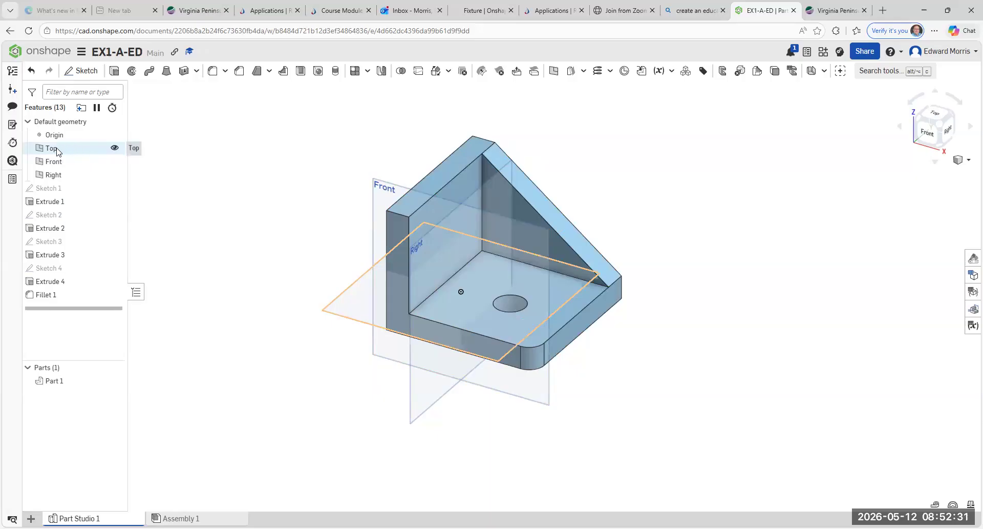
pyautogui.click(115, 148)
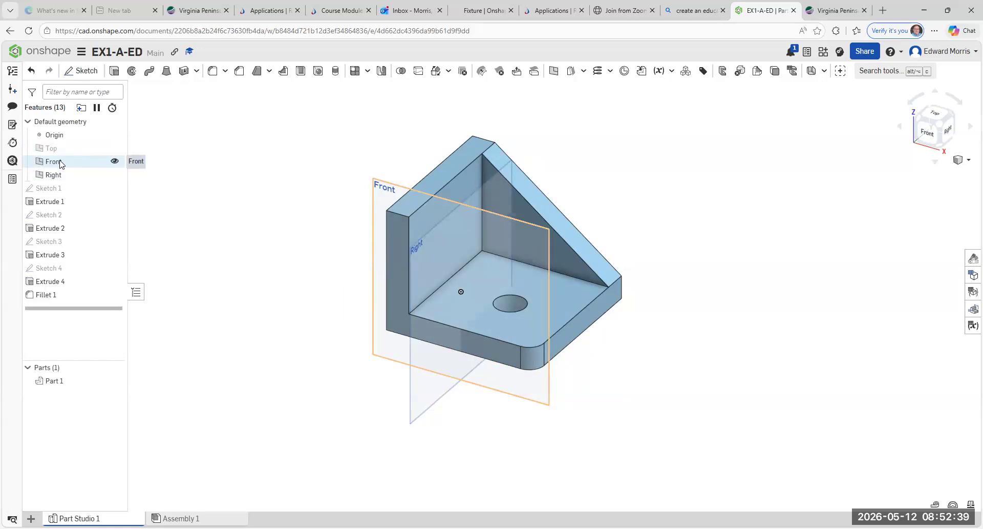
pyautogui.click(115, 161)
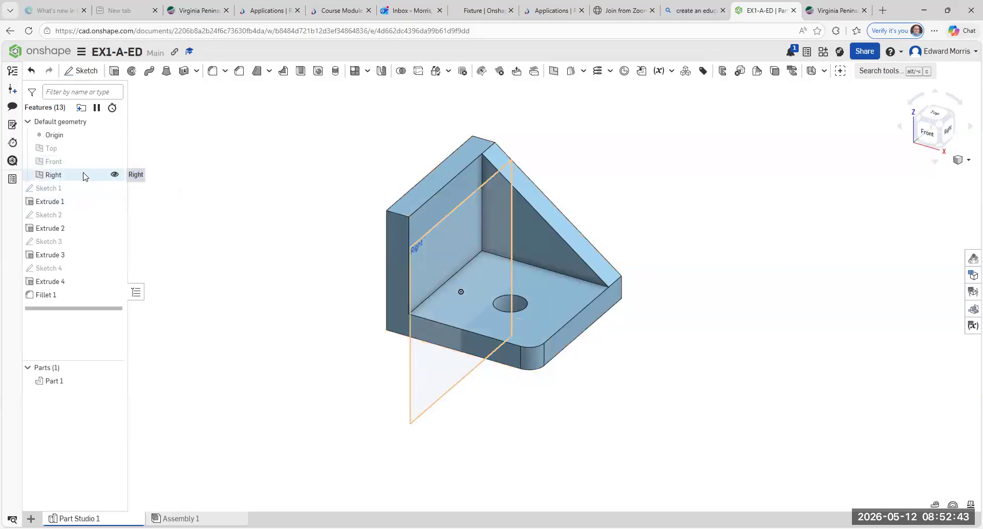
pyautogui.click(115, 175)
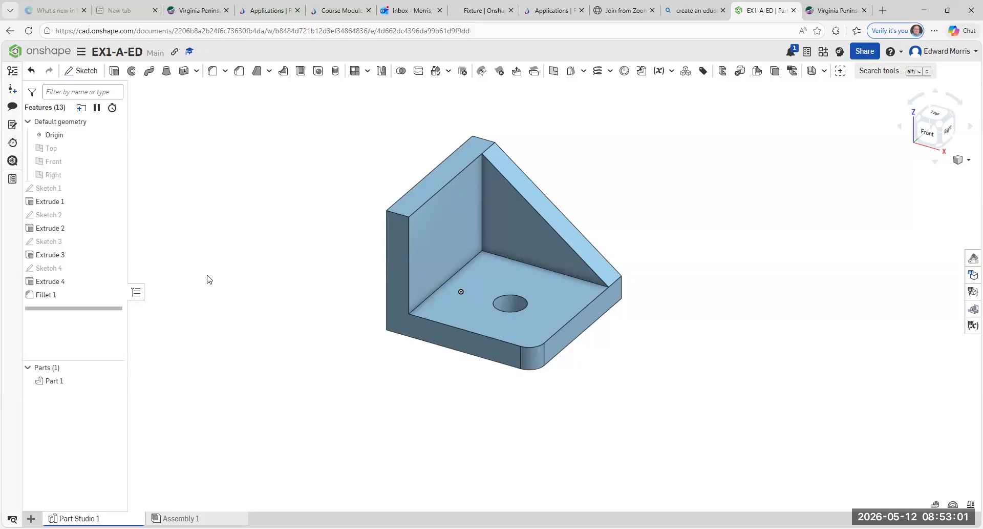
# Step: Give Part 1 a solid red (FF0000) appearance through Edit appearance
pyautogui.rightClick(497, 277)
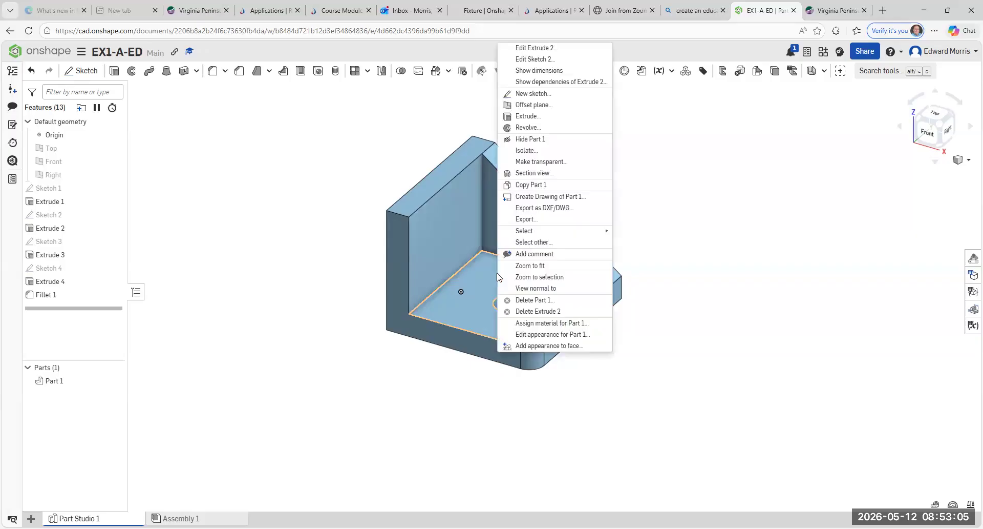
pyautogui.click(571, 335)
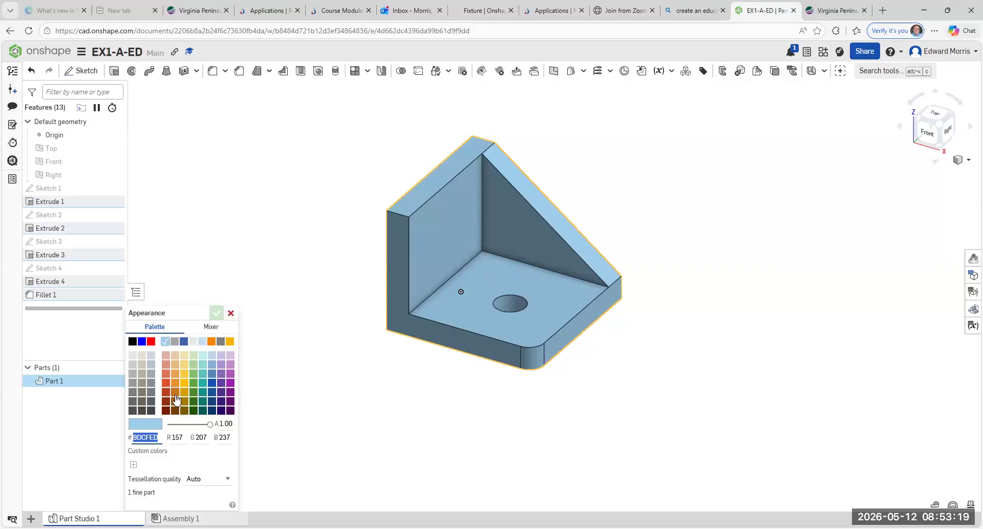
pyautogui.click(151, 342)
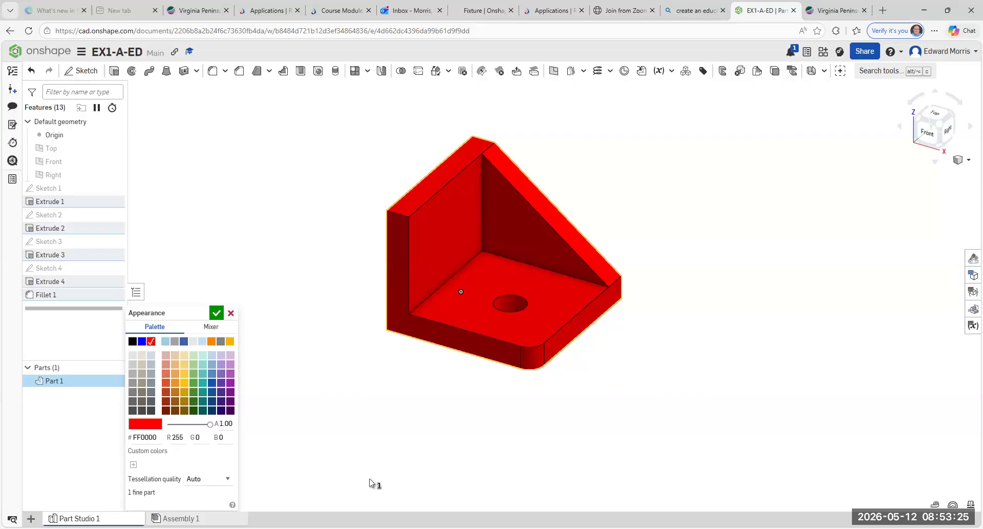
pyautogui.click(216, 314)
pyautogui.scroll(2, 295, 339)
pyautogui.scroll(-2, 297, 340)
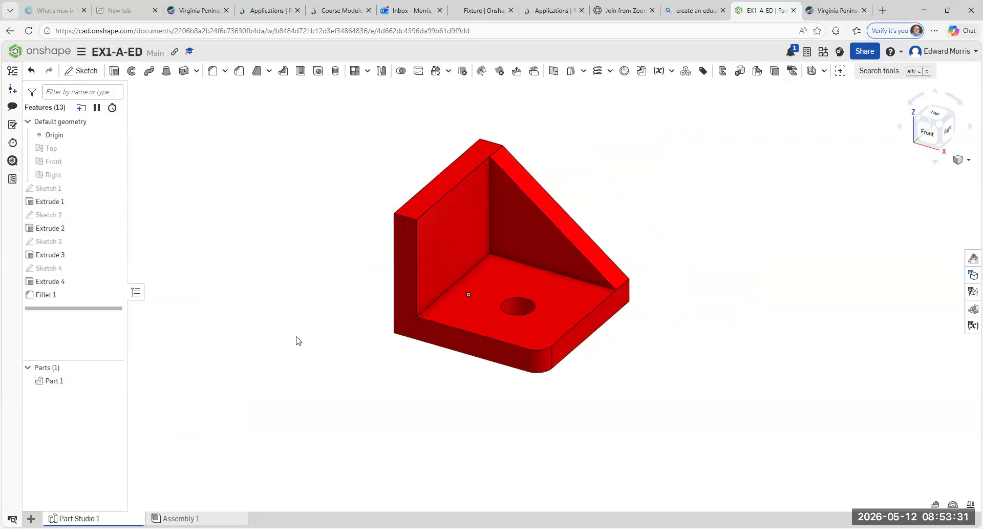
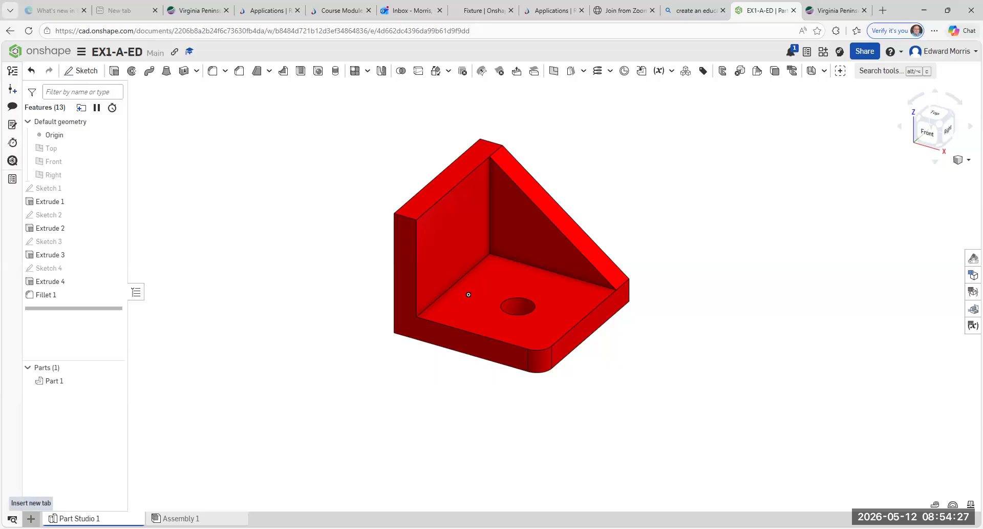
# Step: Create Drawing 1 from the ANSI_B_INCH.dwt template with No views selected
pyautogui.click(31, 517)
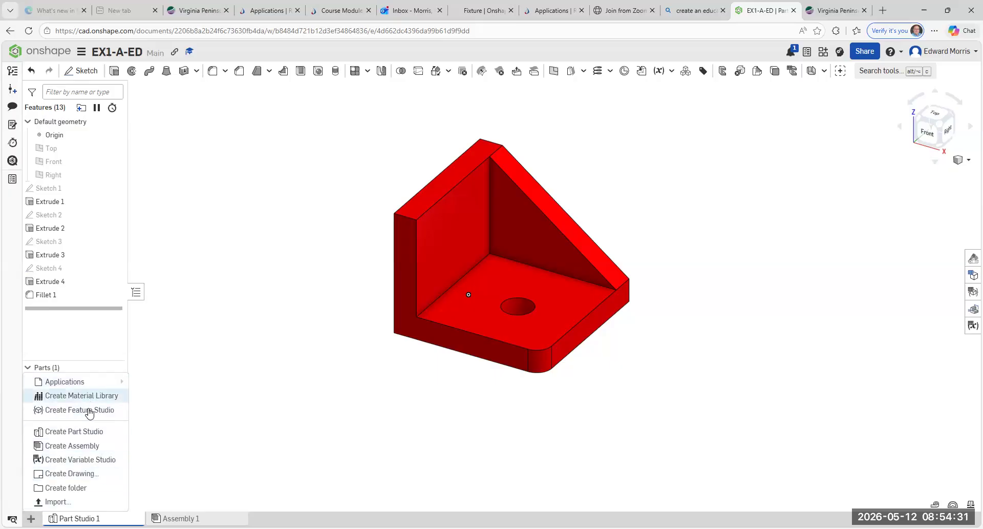
pyautogui.click(90, 478)
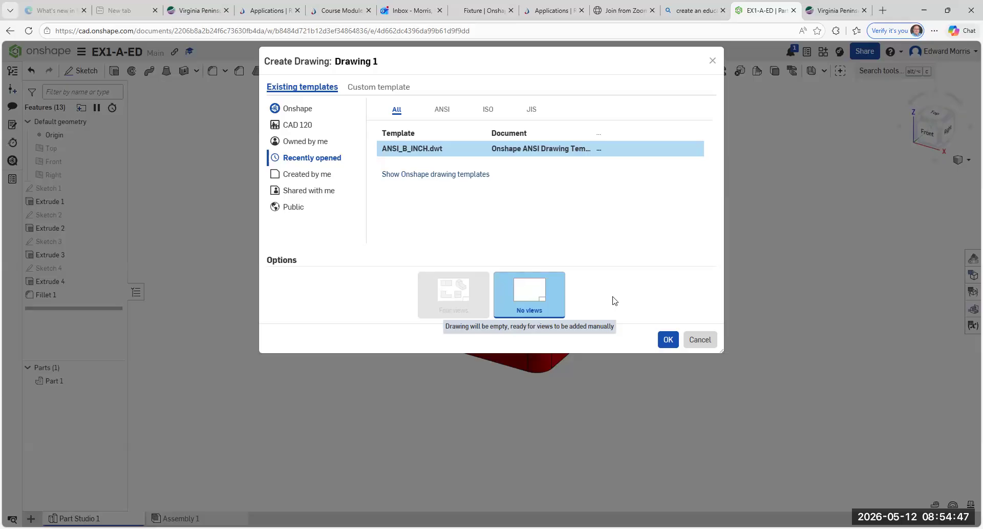
pyautogui.click(667, 342)
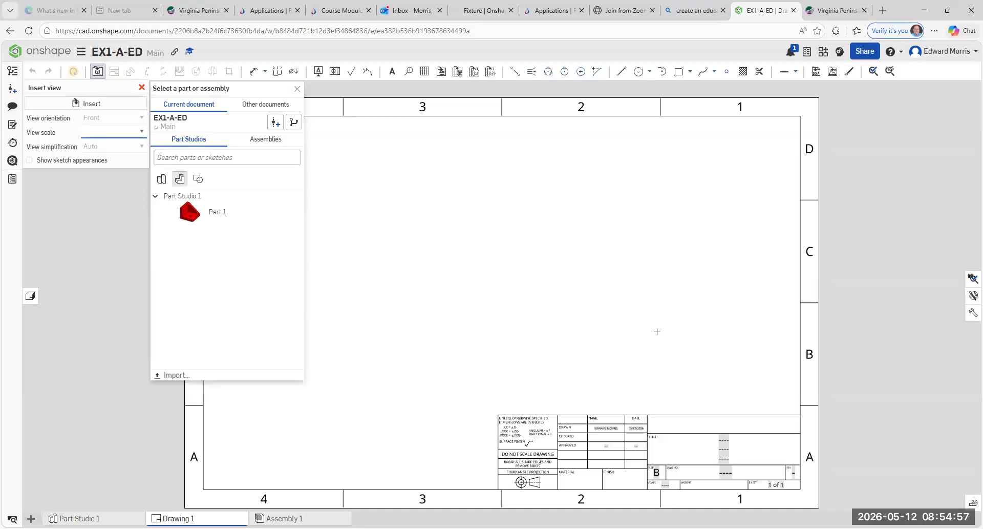
# Step: Choose Part 1 from Part Studio 1 as the part for the new view
pyautogui.click(298, 91)
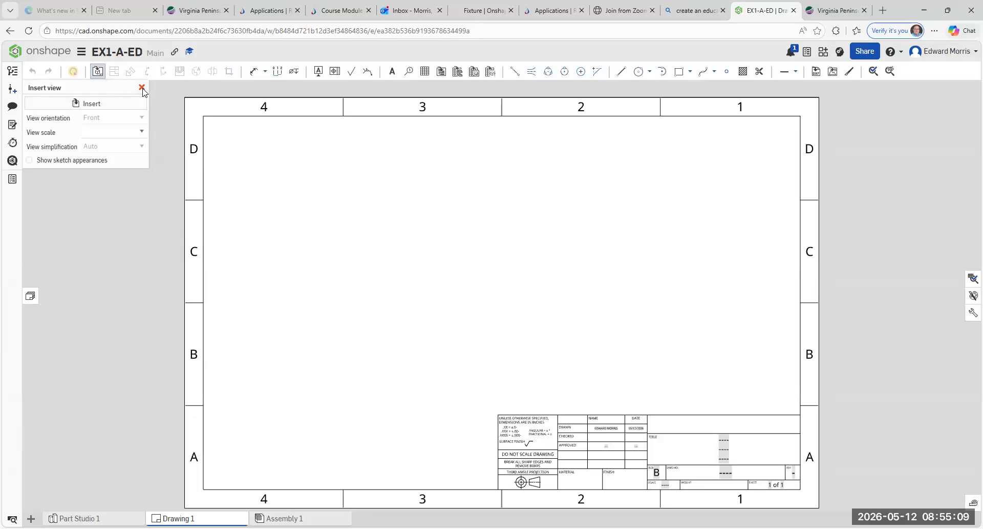
pyautogui.click(98, 72)
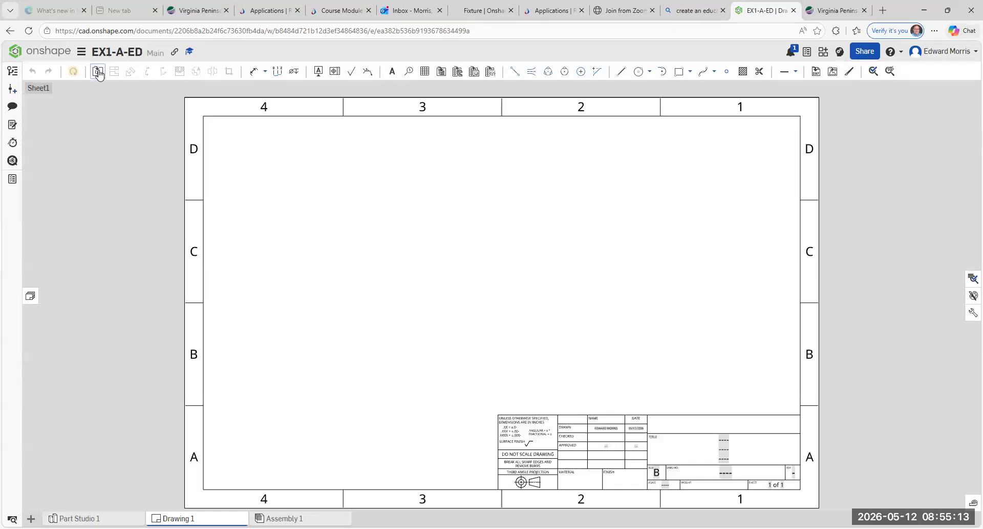
pyautogui.click(98, 72)
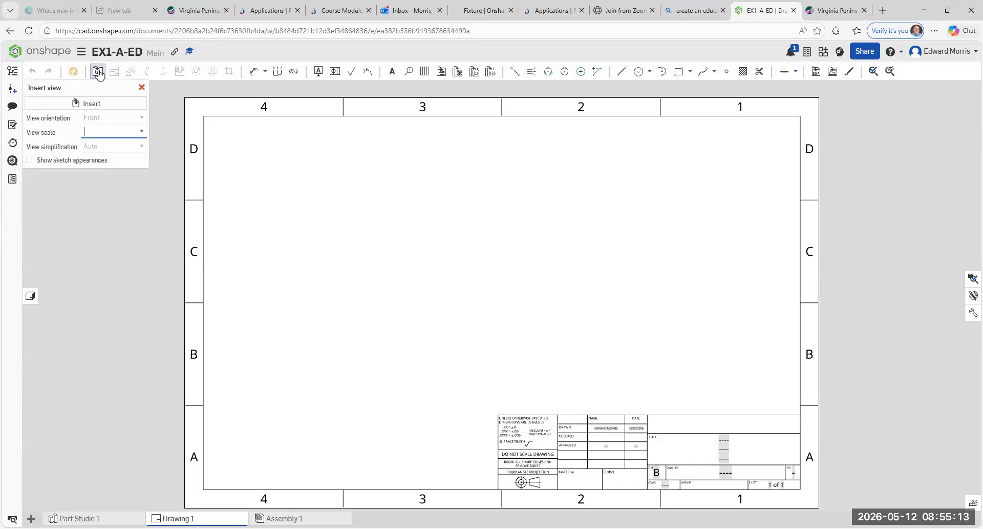
pyautogui.click(94, 104)
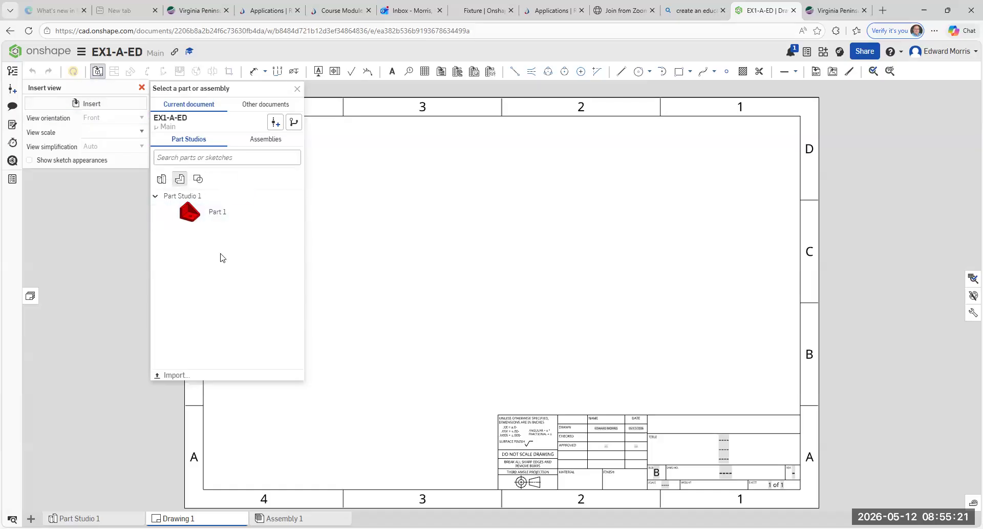
pyautogui.click(198, 219)
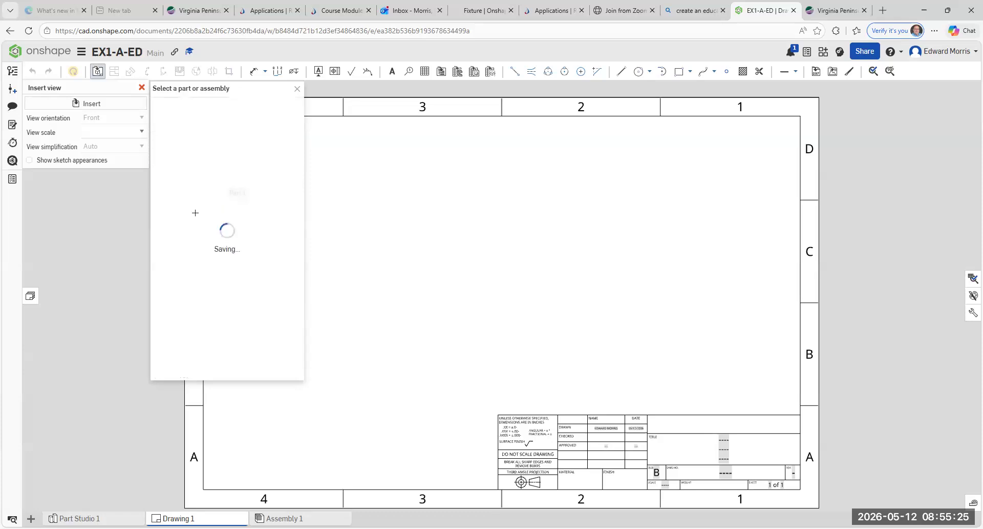
pyautogui.click(285, 287)
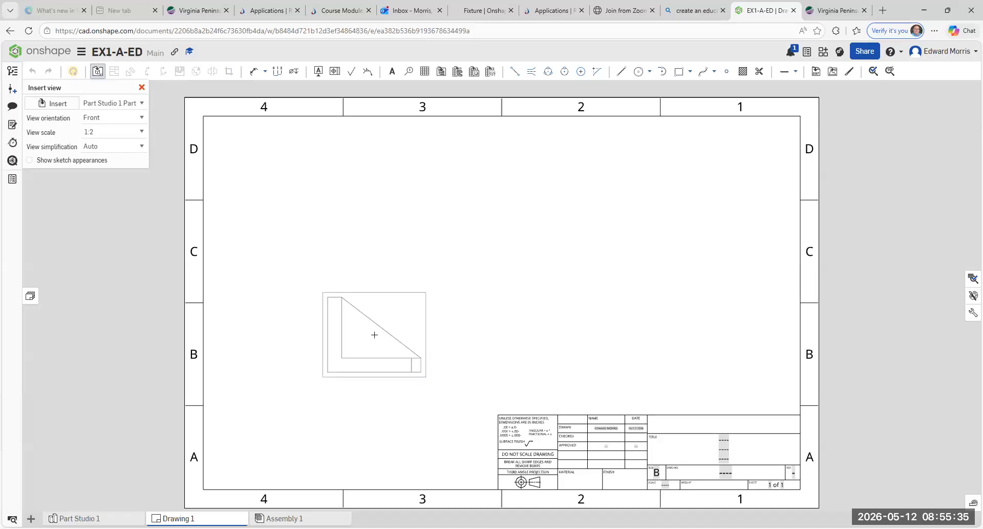
# Step: Set the view scale to 1:2 and place the front view on the sheet
pyautogui.click(141, 132)
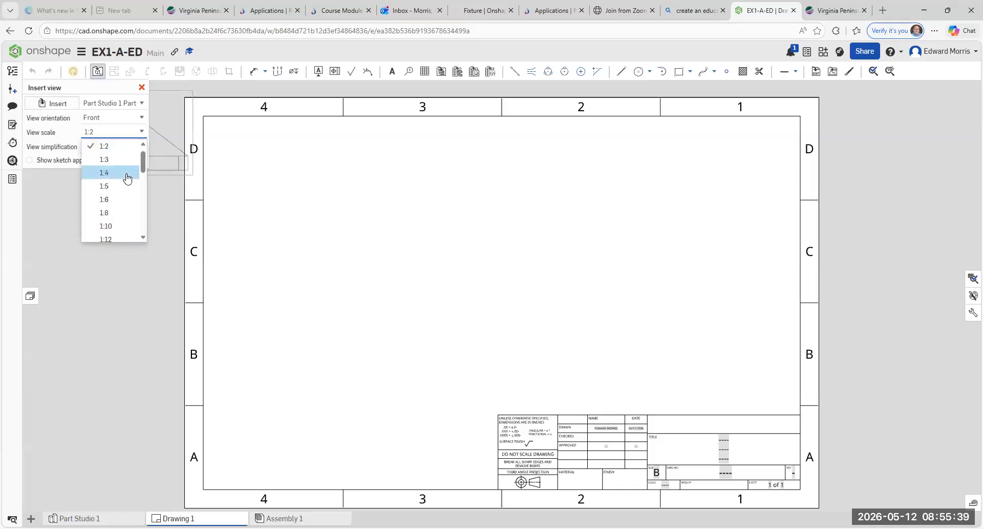
pyautogui.scroll(1, 143, 156)
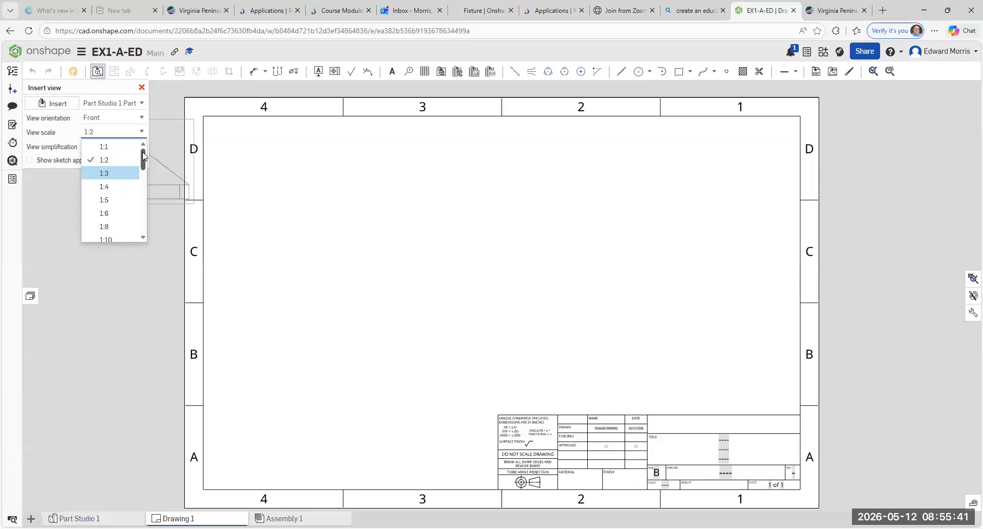
pyautogui.click(122, 152)
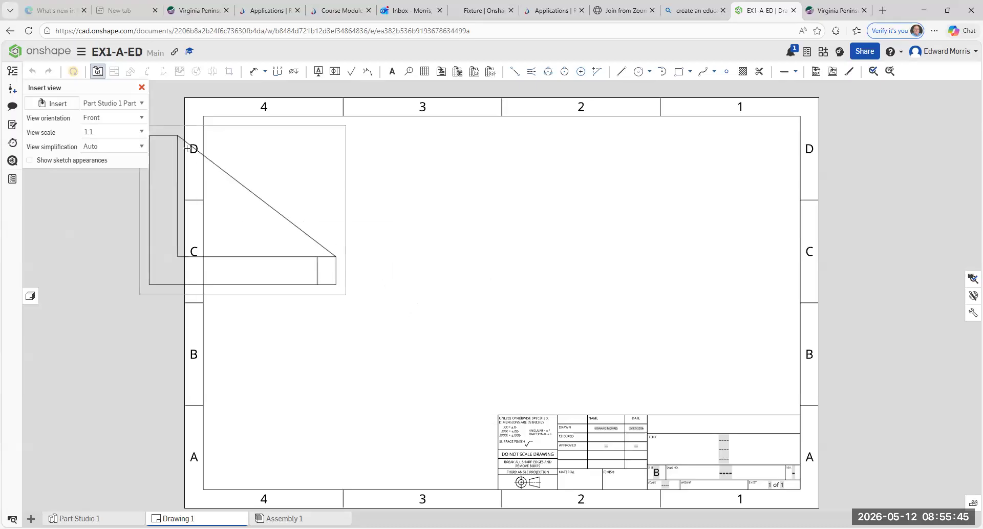
pyautogui.click(143, 135)
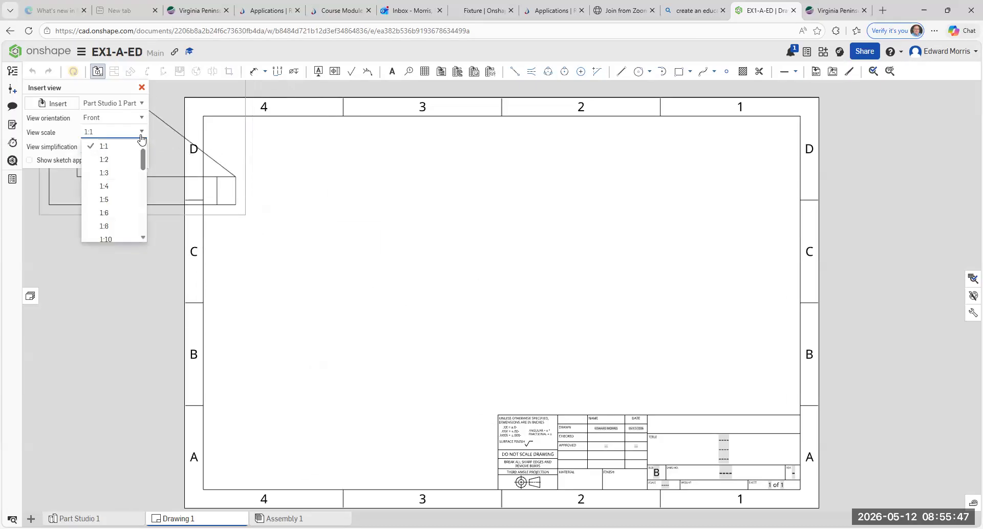
pyautogui.click(133, 159)
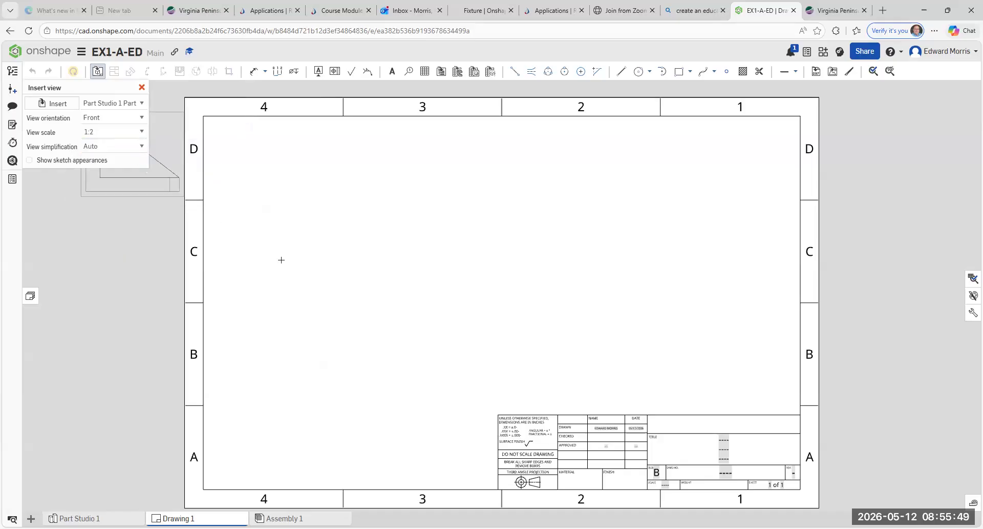
pyautogui.click(103, 131)
pyautogui.press('BackSpace')
pyautogui.write('.75')
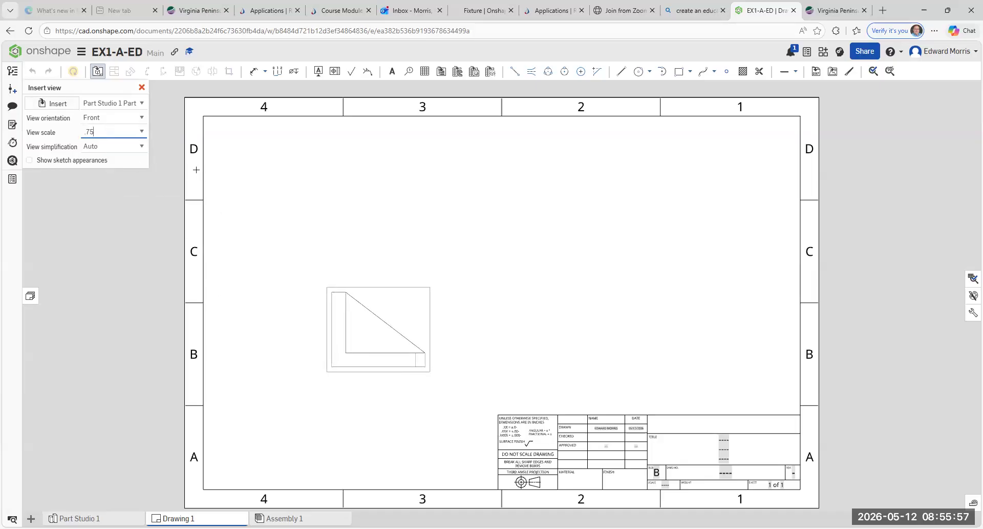
pyautogui.click(142, 135)
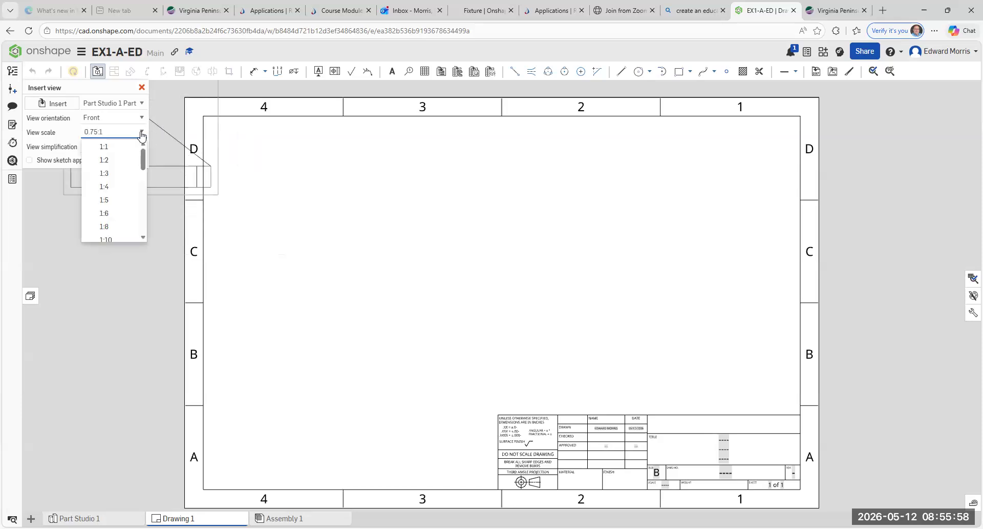
pyautogui.click(126, 160)
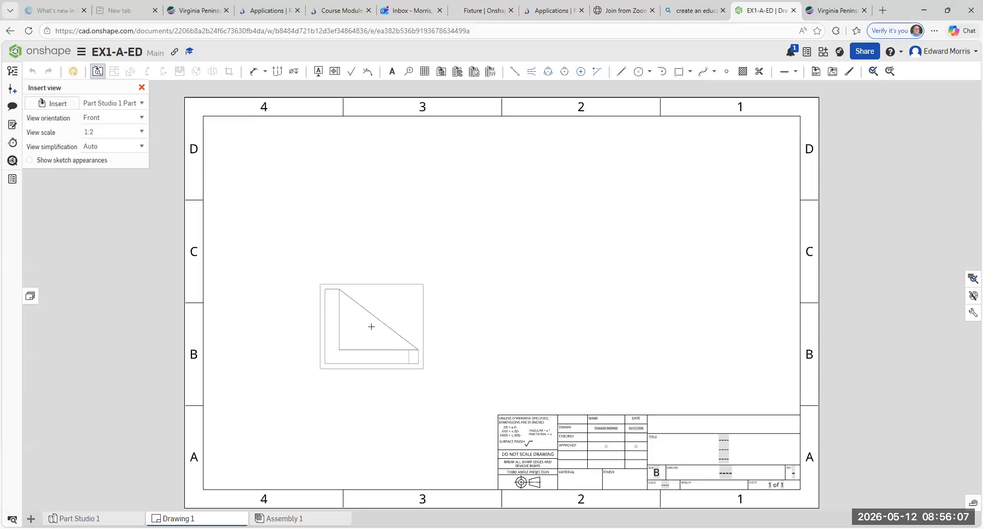
pyautogui.click(372, 326)
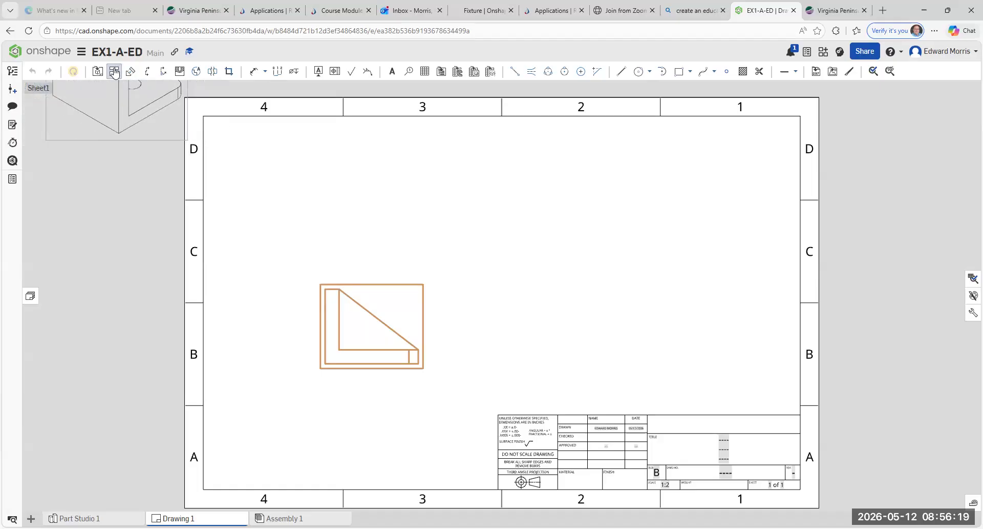
# Step: Cancel the automatic projection and move the front view lower-left on the sheet
pyautogui.press('Escape')
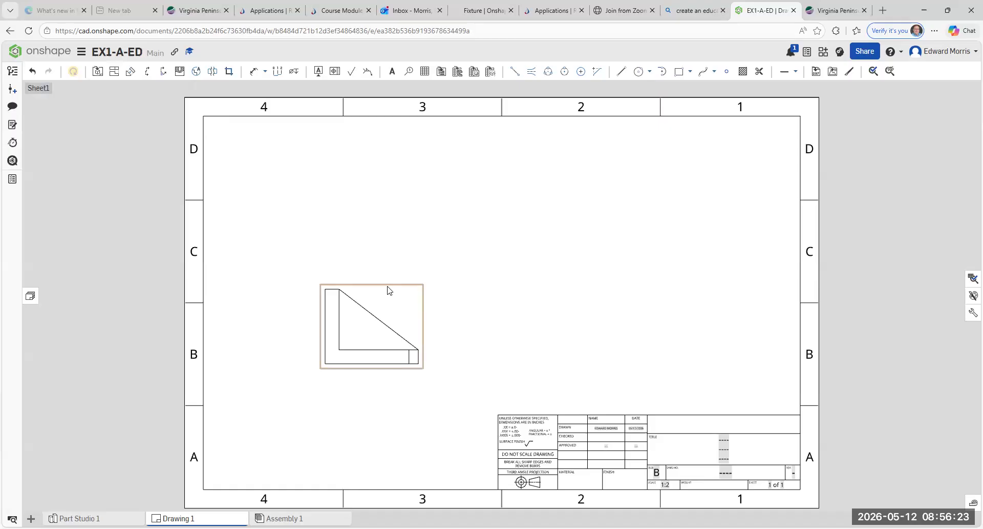
pyautogui.moveTo(388, 290)
pyautogui.mouseDown()
pyautogui.moveTo(374, 317)
pyautogui.moveTo(316, 314)
pyautogui.moveTo(378, 316)
pyautogui.moveTo(417, 298)
pyautogui.moveTo(533, 302)
pyautogui.moveTo(561, 251)
pyautogui.mouseUp()
pyautogui.moveTo(431, 226)
pyautogui.mouseDown()
pyautogui.moveTo(384, 308)
pyautogui.moveTo(384, 293)
pyautogui.moveTo(379, 301)
pyautogui.mouseUp()
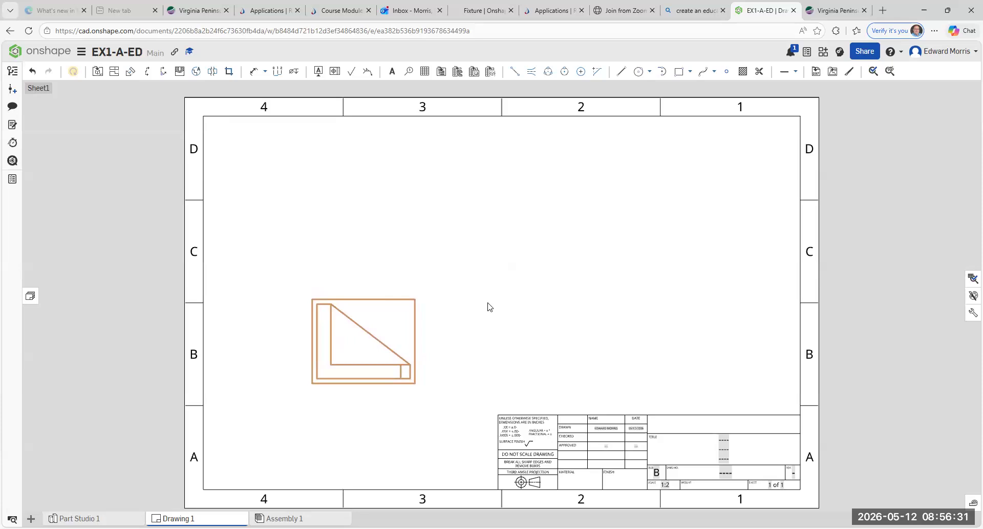
# Step: Add top and right projected views from the front view, then undo both
pyautogui.click(114, 71)
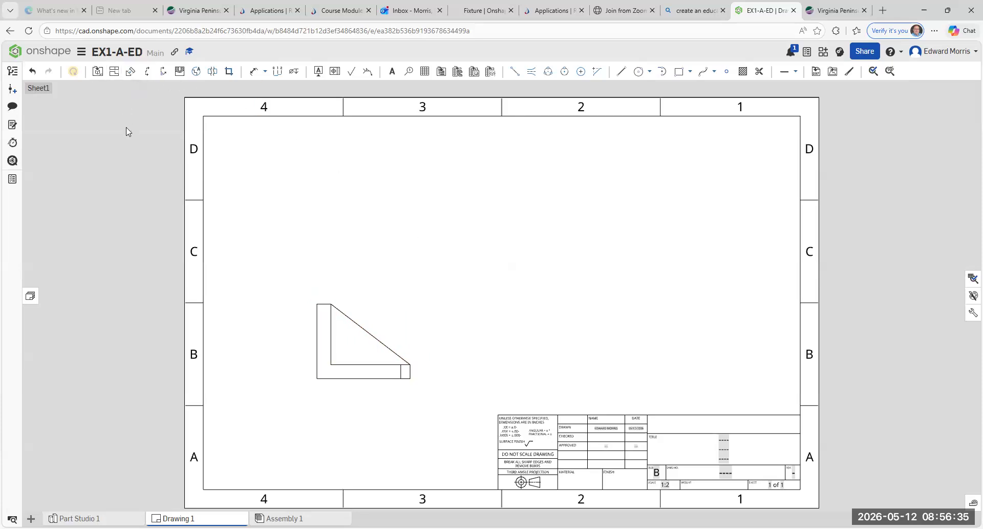
pyautogui.click(115, 73)
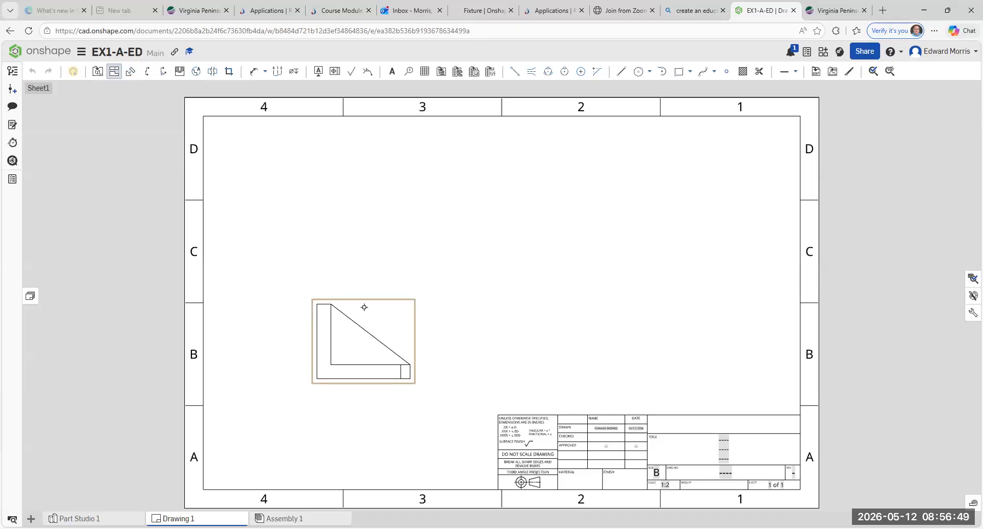
pyautogui.click(364, 307)
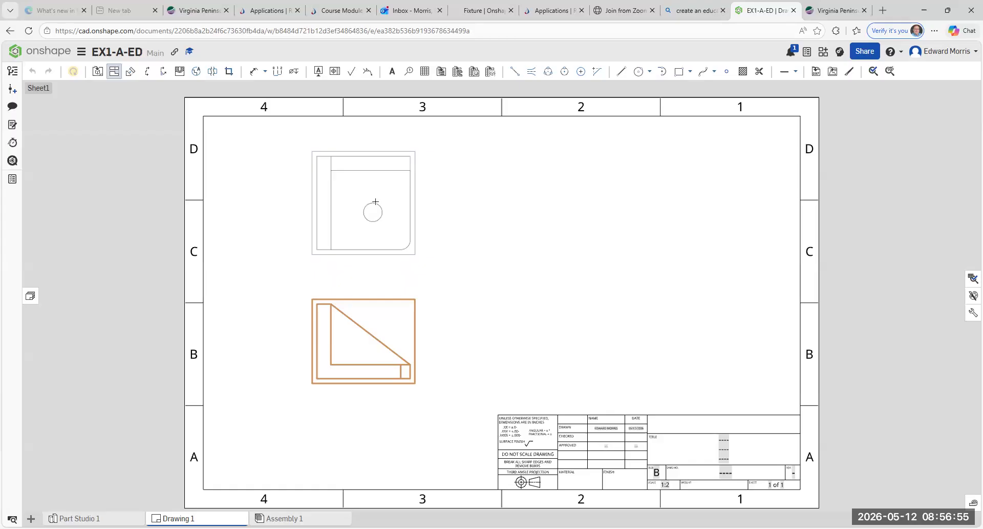
pyautogui.click(375, 202)
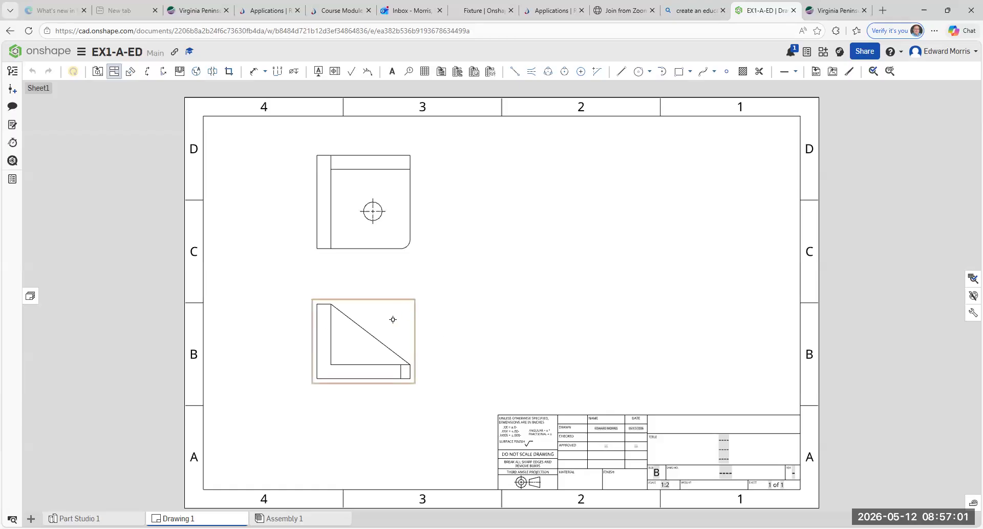
pyautogui.click(456, 328)
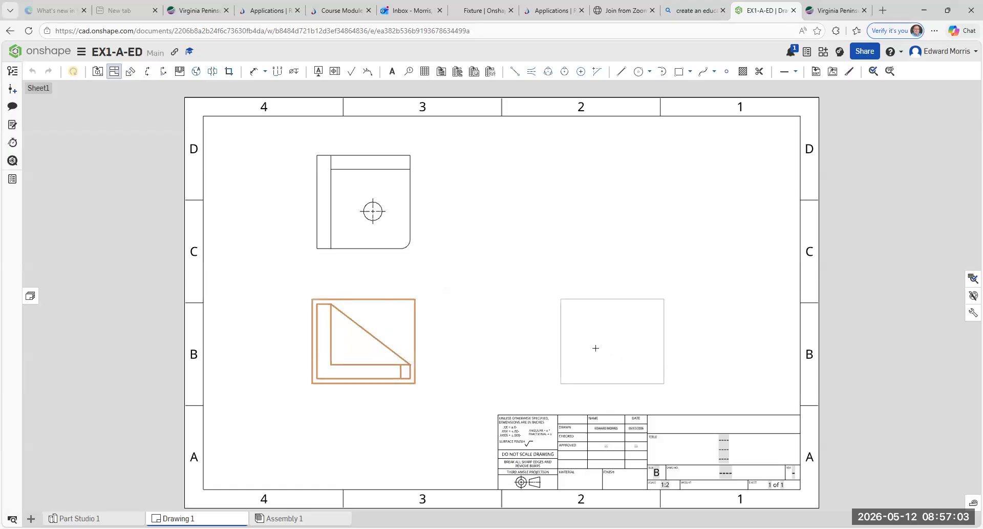
pyautogui.click(572, 348)
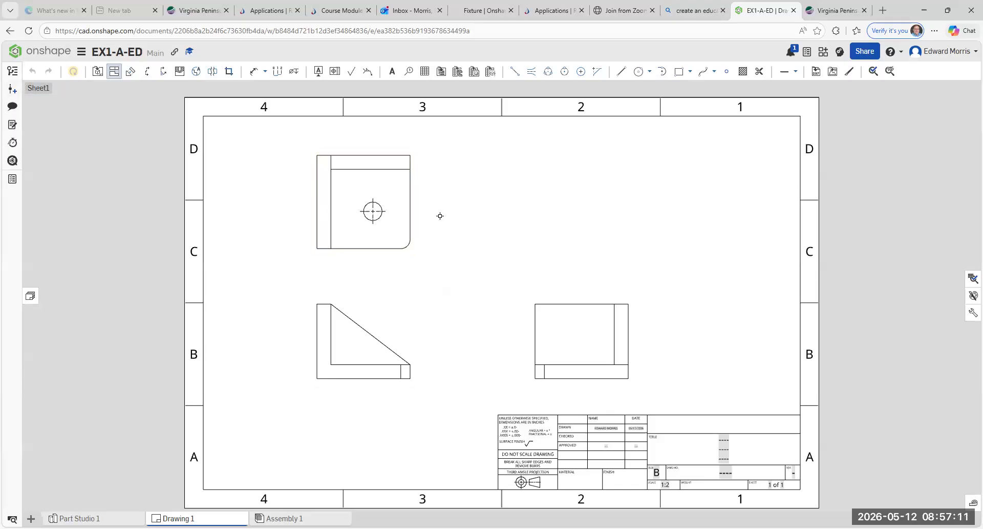
pyautogui.press('Escape')
pyautogui.click(31, 76)
pyautogui.click(34, 74)
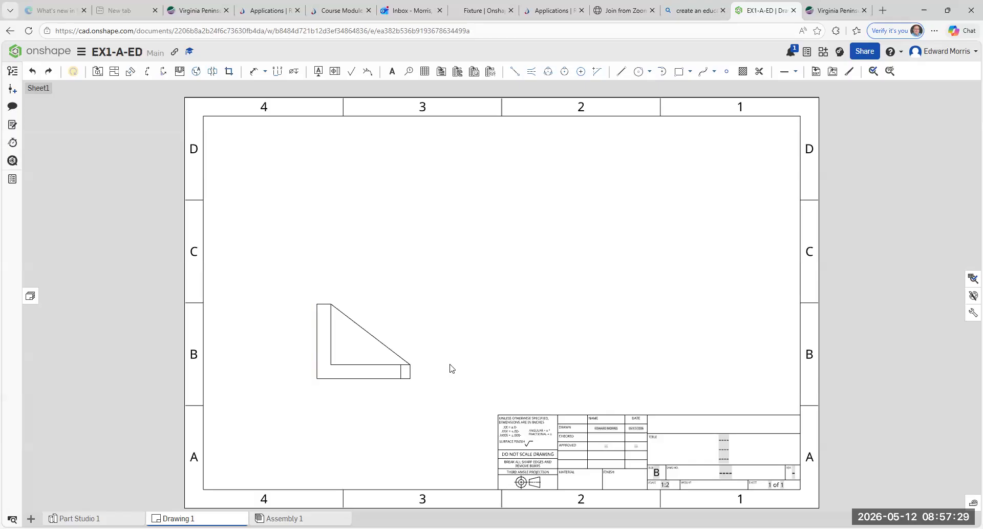
# Step: Project top, right-side and upper-right isometric views from the 1:2 front view
pyautogui.click(113, 75)
pyautogui.click(352, 304)
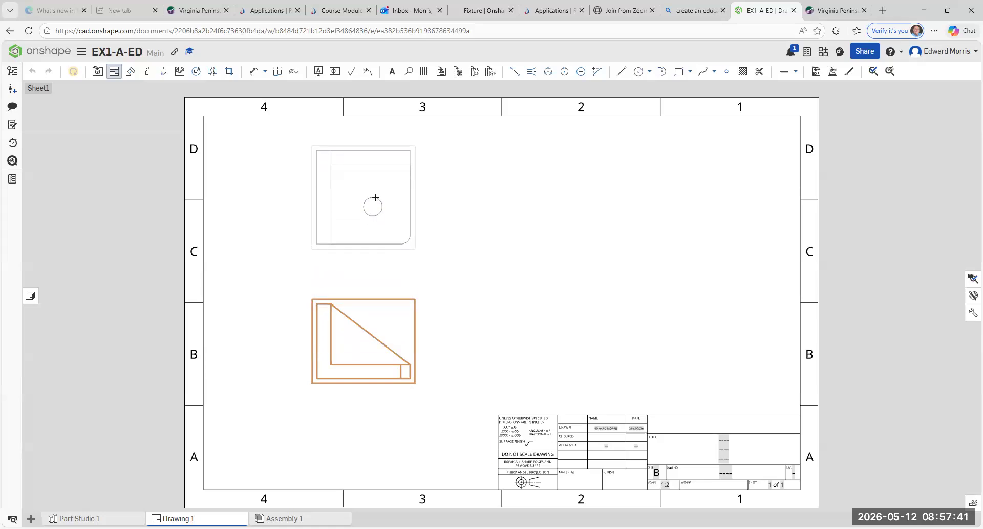
pyautogui.click(376, 197)
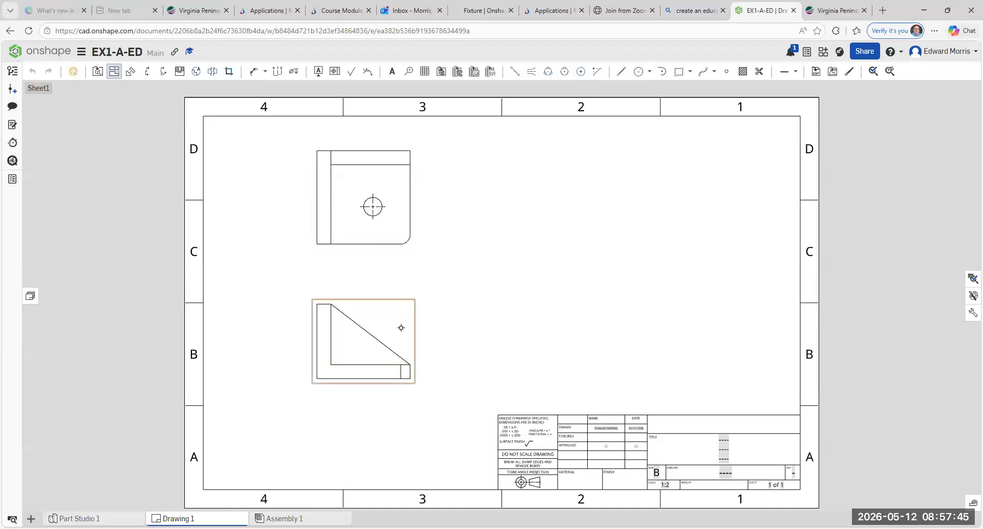
pyautogui.click(401, 327)
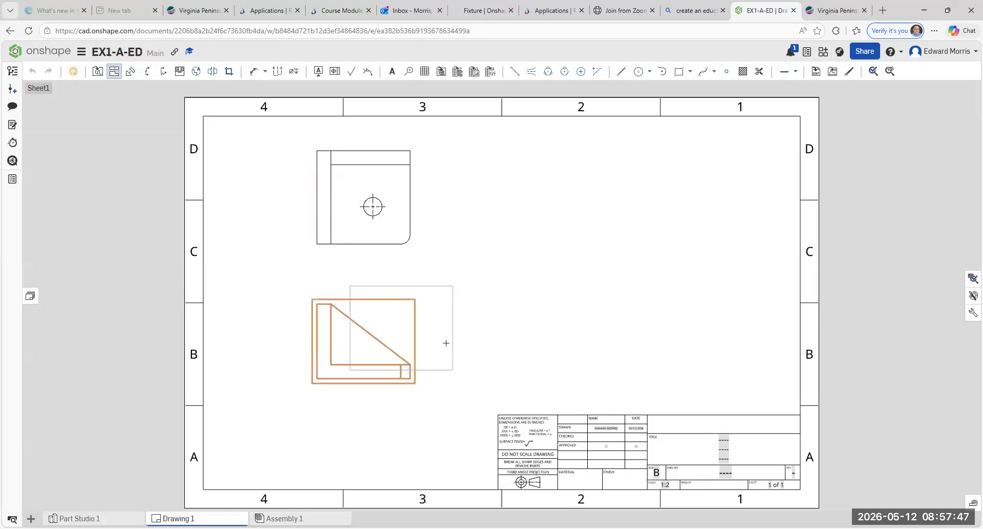
pyautogui.click(612, 354)
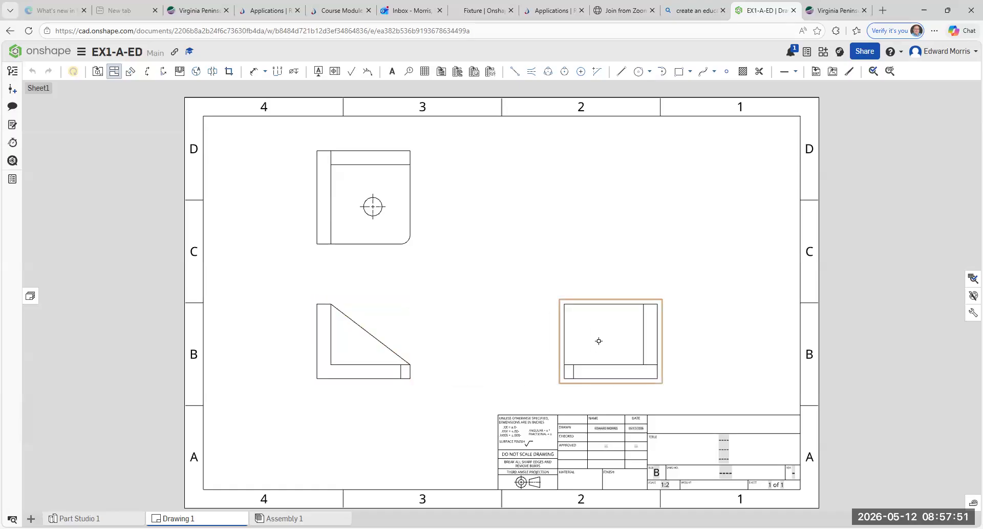
pyautogui.click(391, 325)
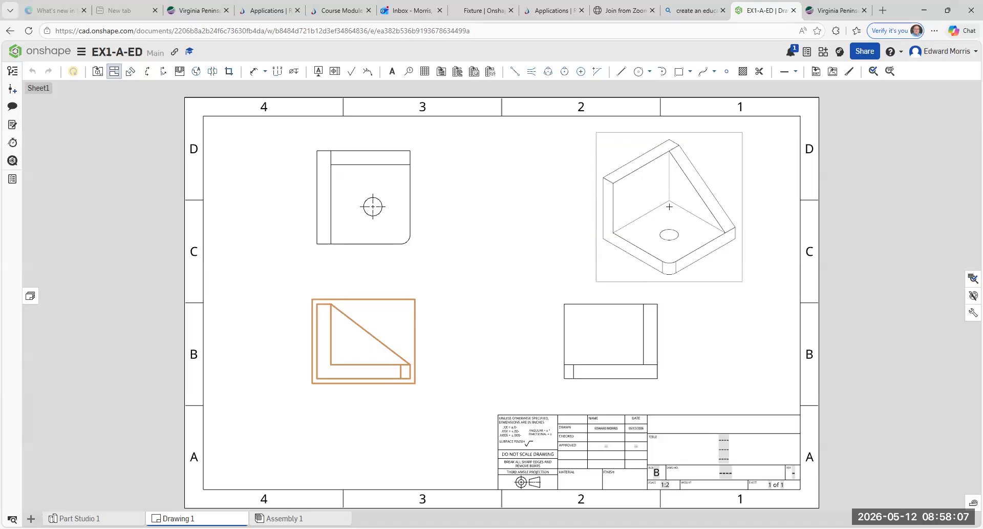
pyautogui.click(669, 206)
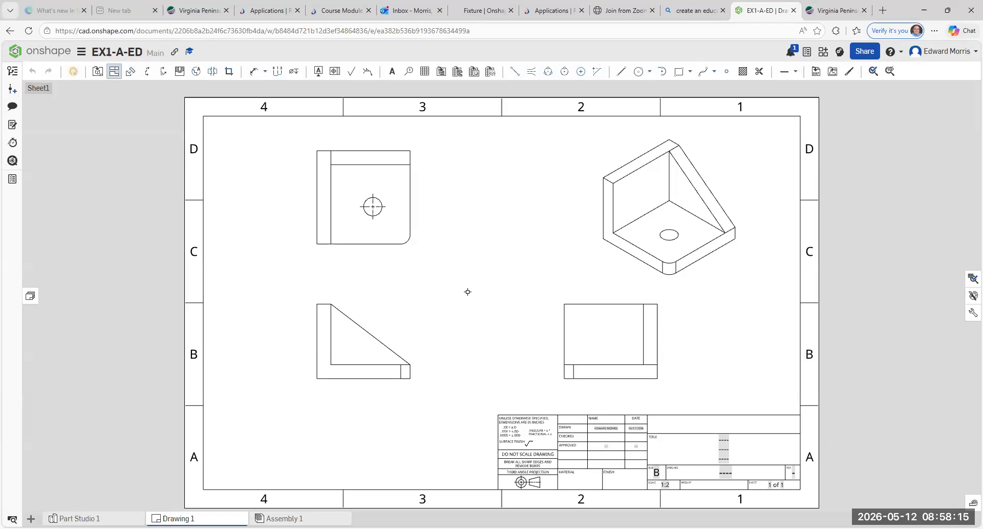
pyautogui.press('Escape')
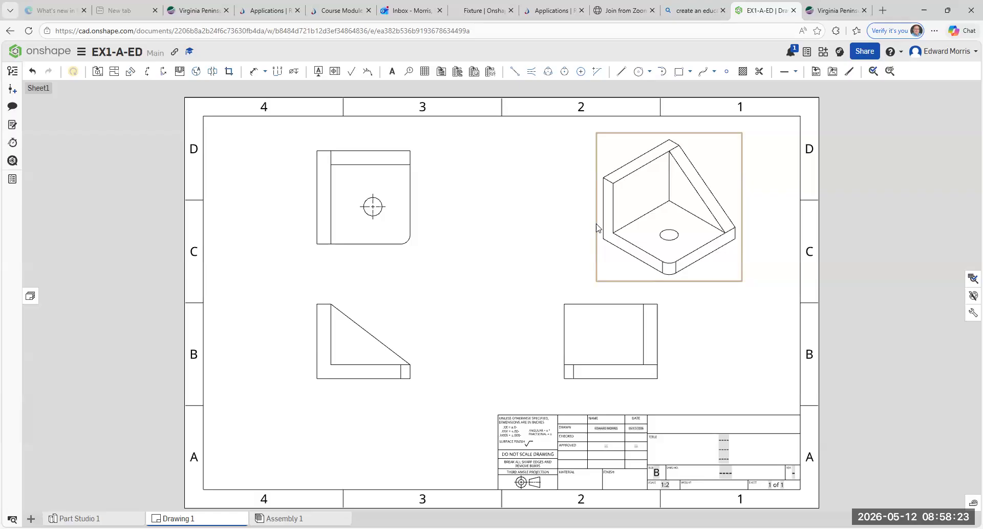
# Step: Nudge the isometric view left and display it as a shaded view
pyautogui.moveTo(597, 227); pyautogui.dragTo(542, 222)
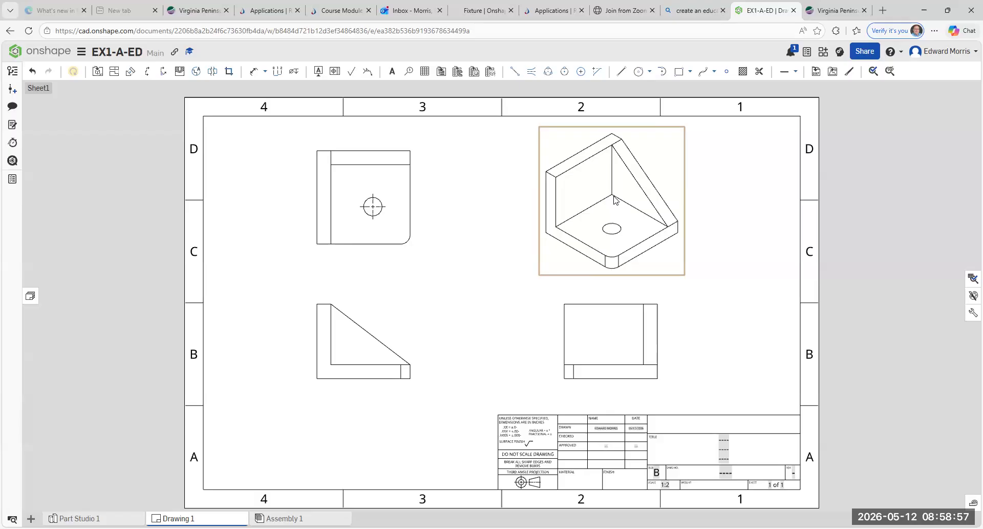
pyautogui.rightClick(557, 151)
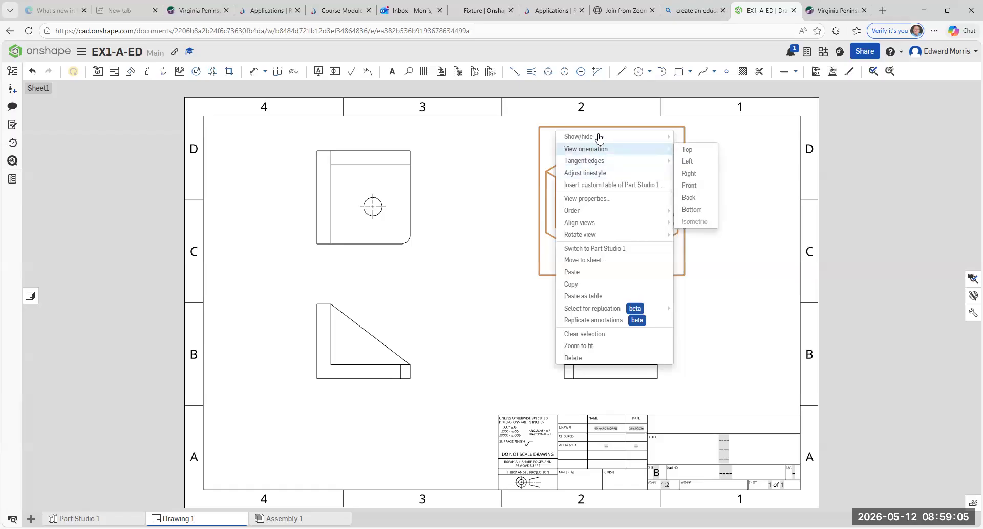
pyautogui.moveTo(600, 137)
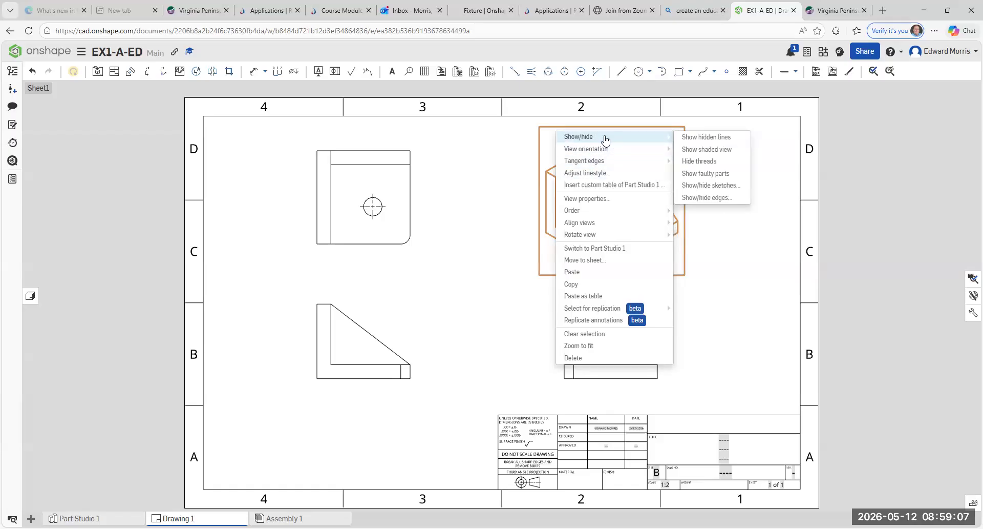
pyautogui.click(519, 152)
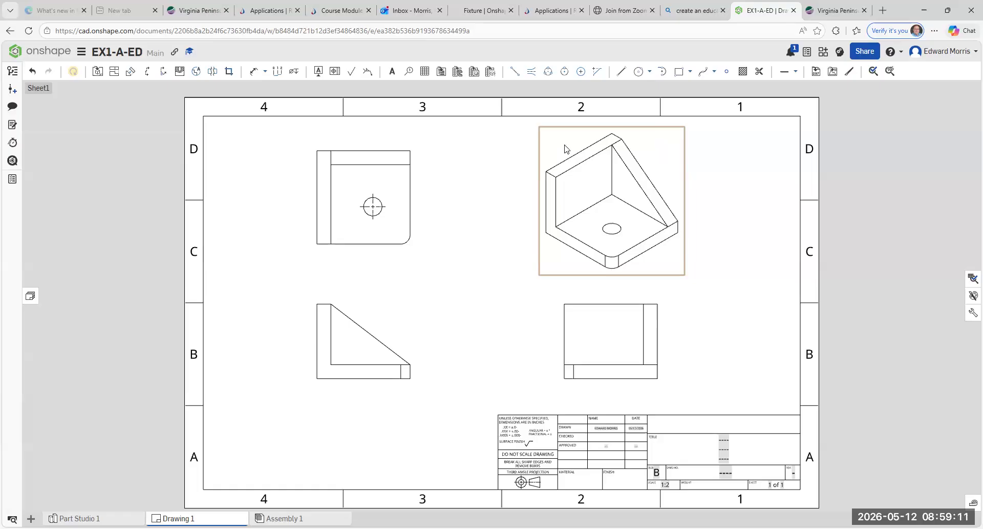
pyautogui.rightClick(565, 148)
pyautogui.moveTo(581, 137)
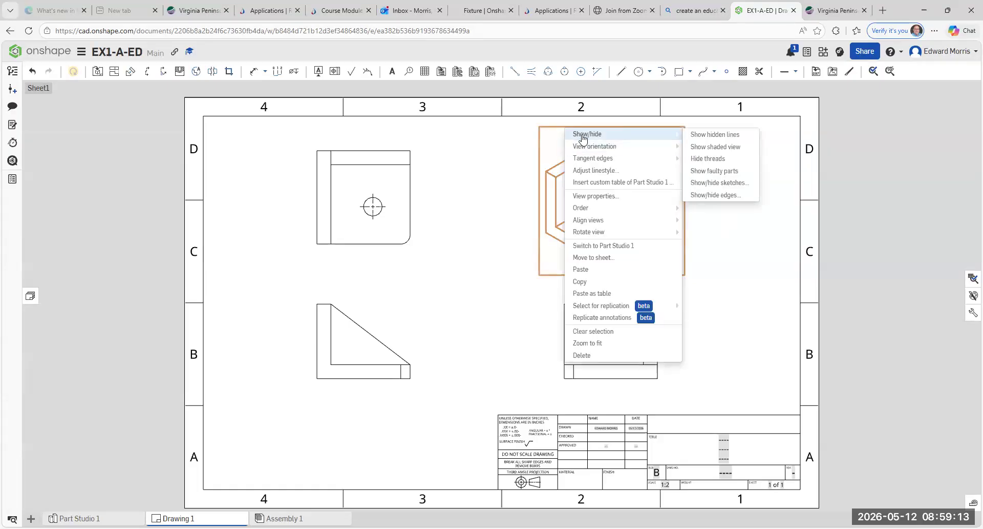
pyautogui.click(706, 149)
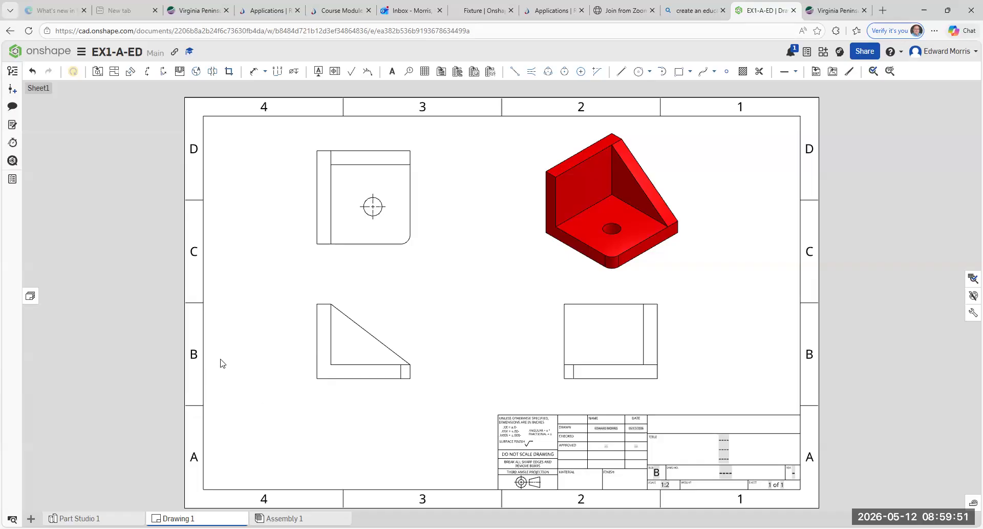
# Step: Turn on Show hidden lines for both the front and right-side views
pyautogui.rightClick(366, 312)
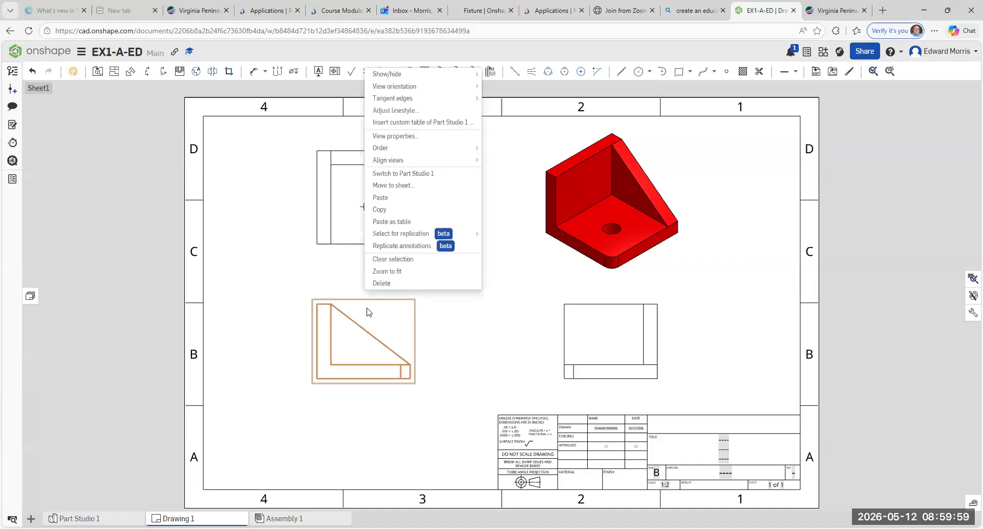
pyautogui.moveTo(392, 74)
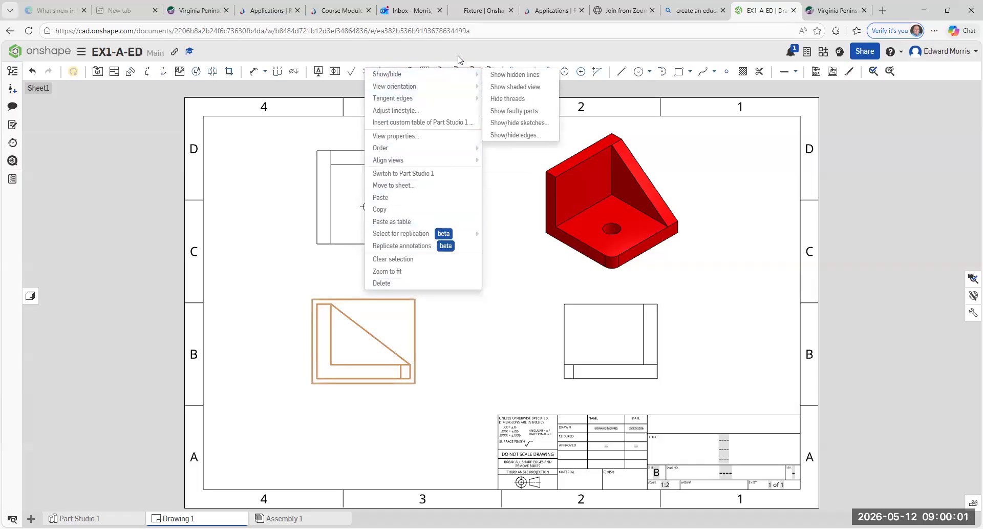
pyautogui.click(498, 74)
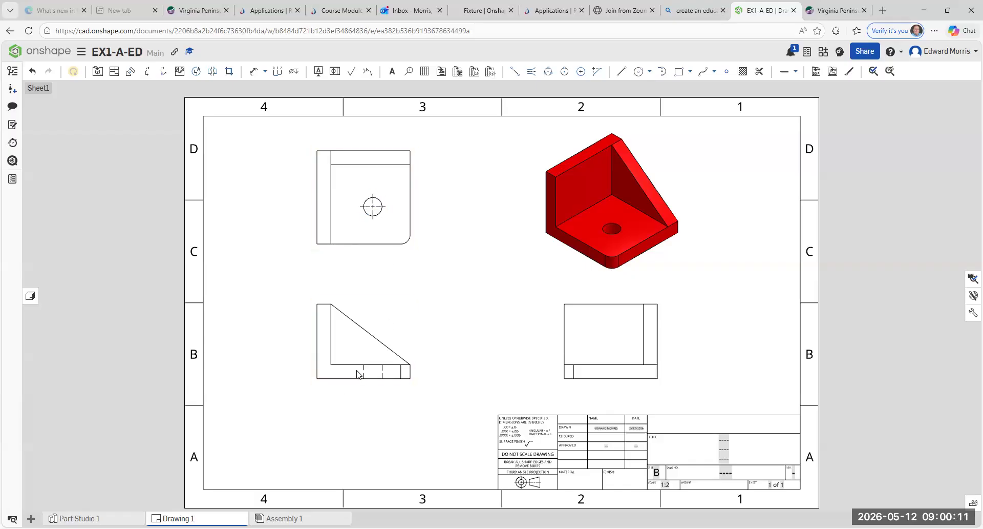
pyautogui.rightClick(564, 331)
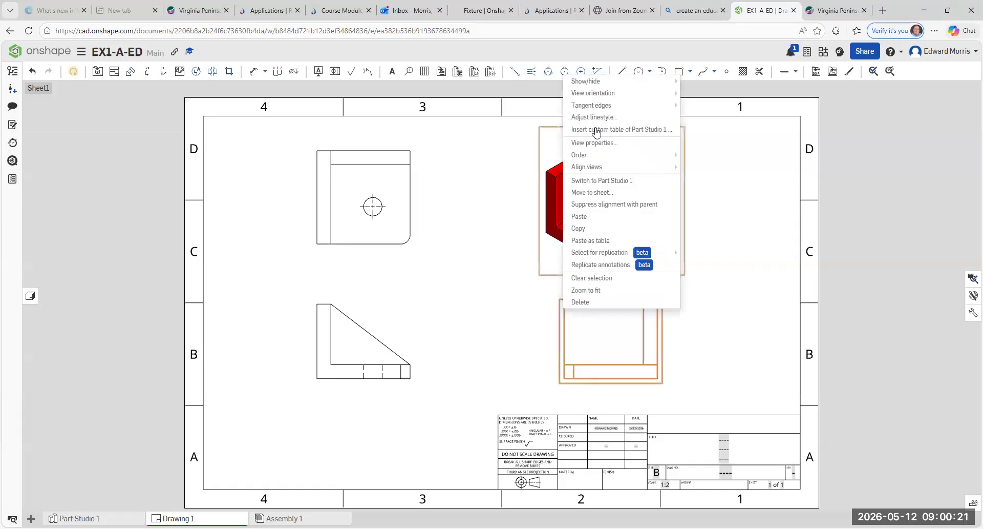
pyautogui.moveTo(614, 82)
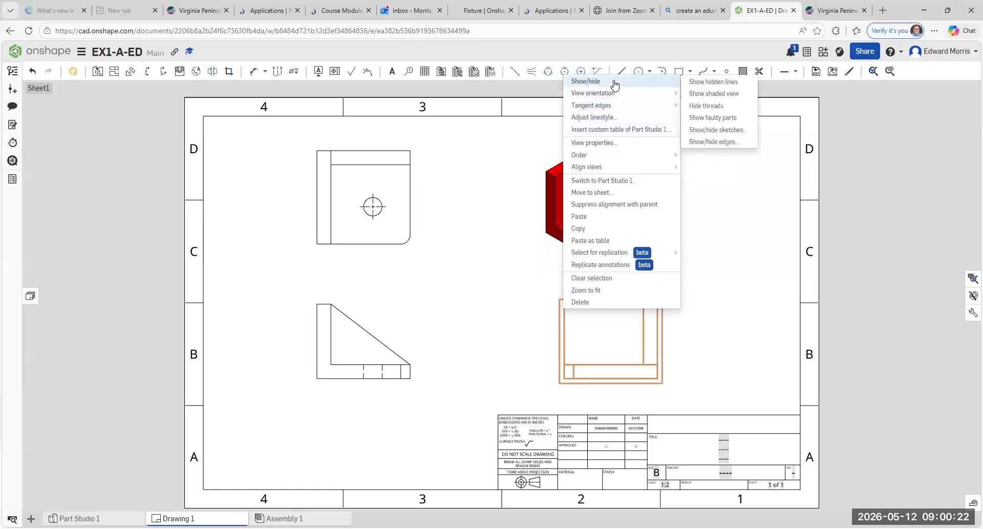
pyautogui.click(736, 85)
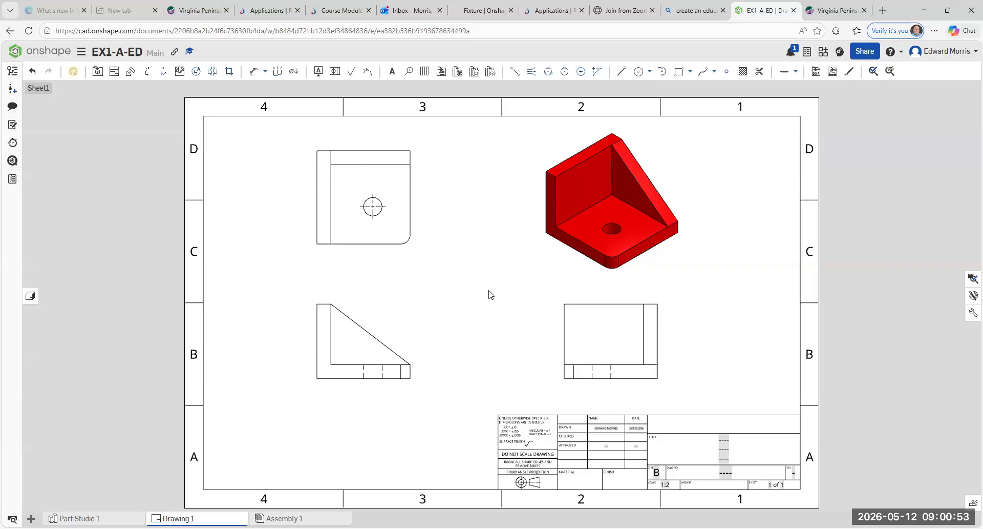
# Step: Draw edge-to-edge centerlines between the hole's hidden lines in the front and right views
pyautogui.click(359, 373)
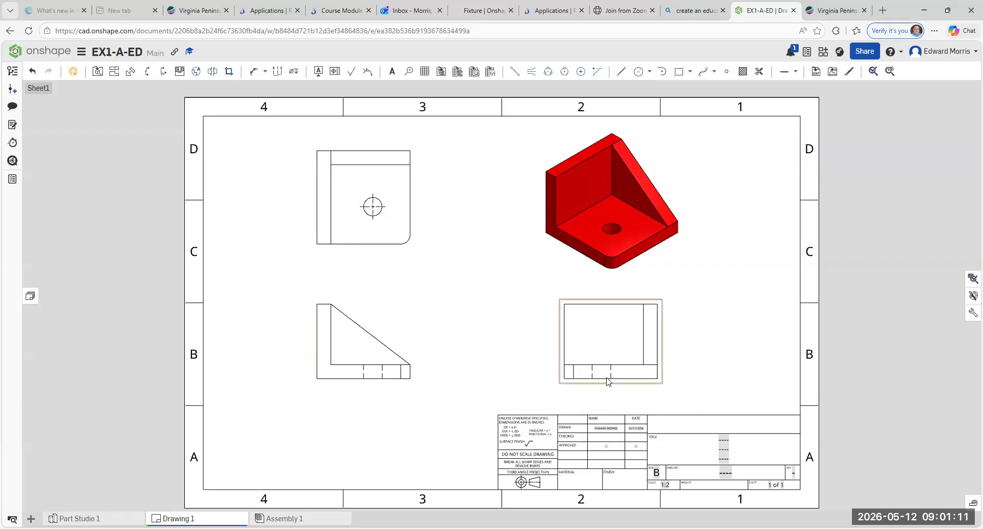
pyautogui.click(608, 414)
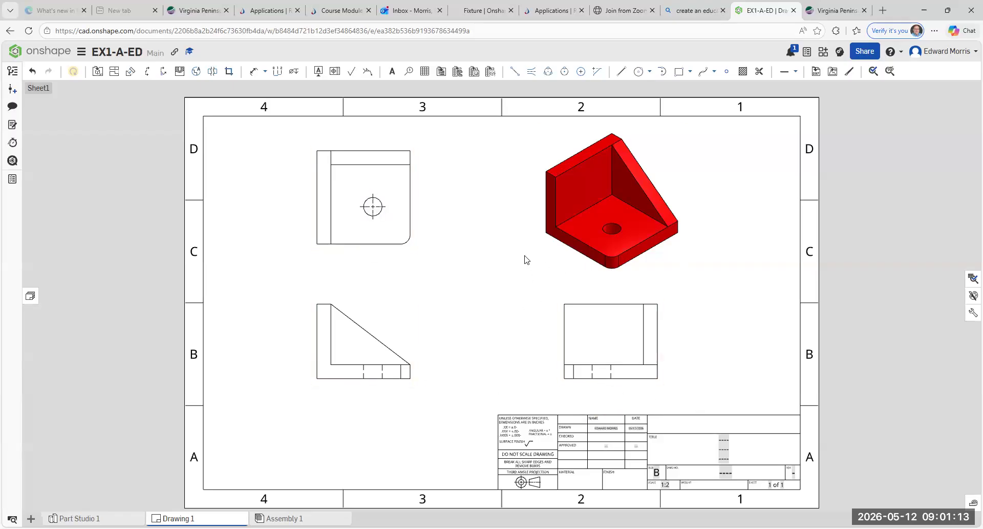
pyautogui.click(534, 76)
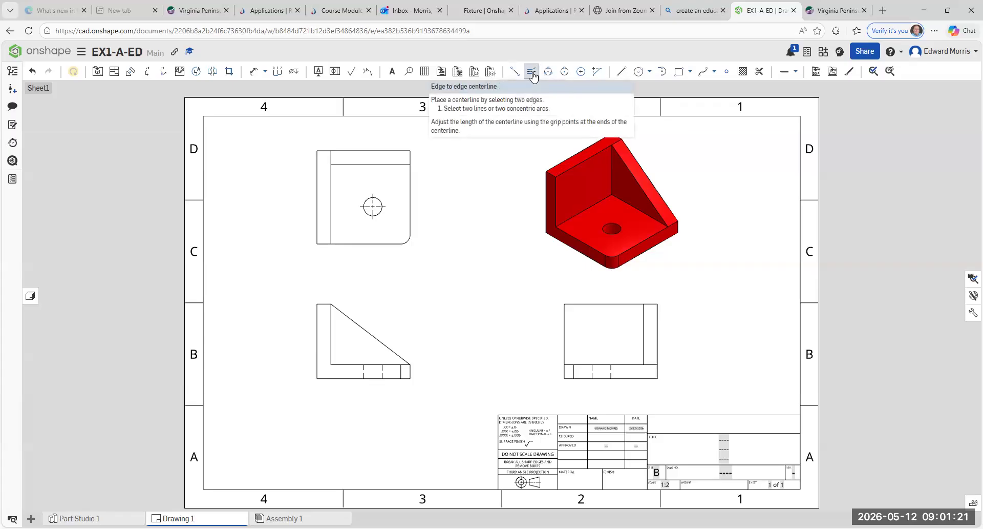
pyautogui.click(364, 373)
pyautogui.click(382, 372)
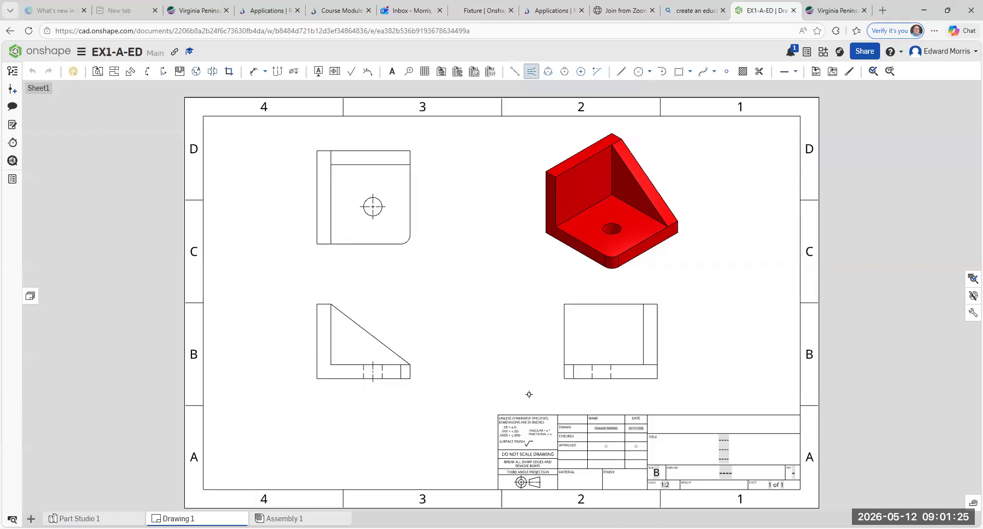
pyautogui.click(592, 371)
pyautogui.press('Escape')
# Step: Add a 4.000 height dimension on the front view and 5.000 on the top view
pyautogui.click(257, 74)
pyautogui.click(317, 379)
pyautogui.click(317, 303)
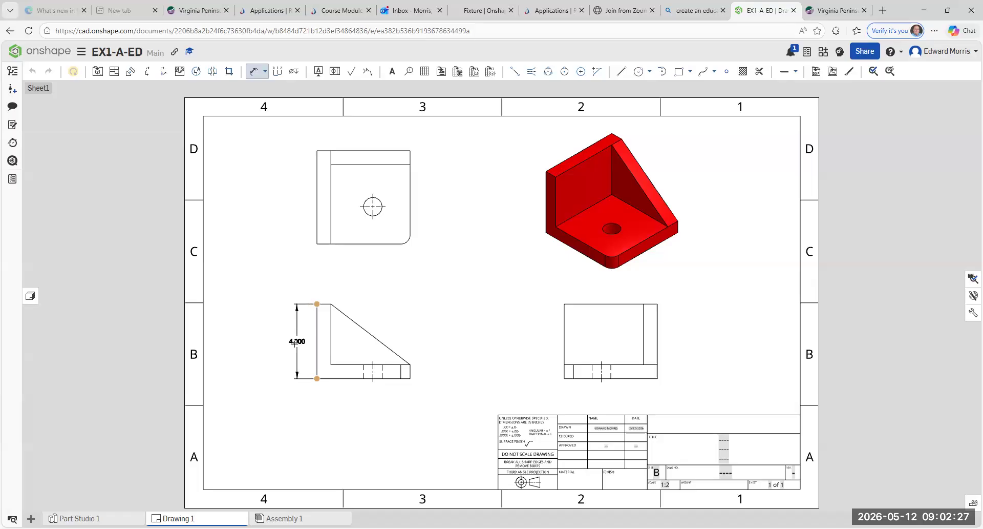
pyautogui.click(295, 341)
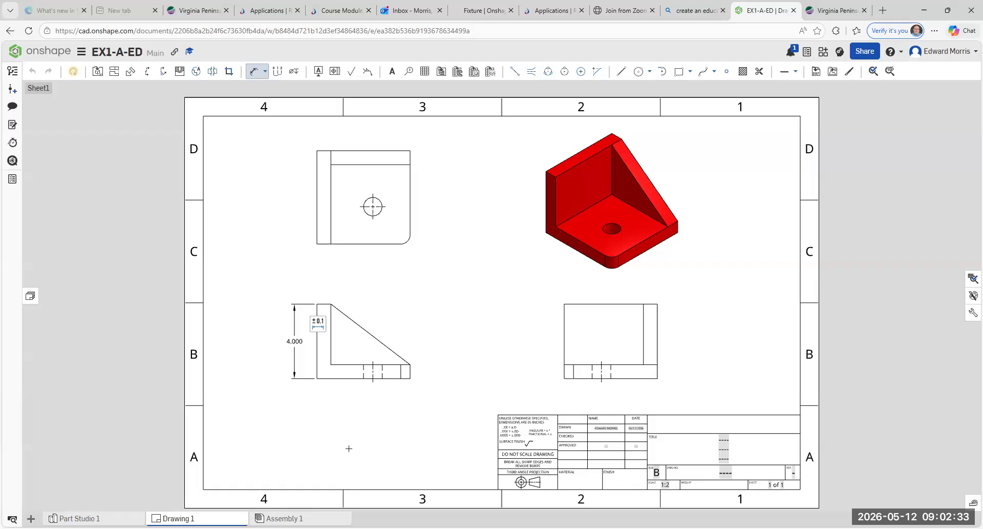
pyautogui.press('Escape')
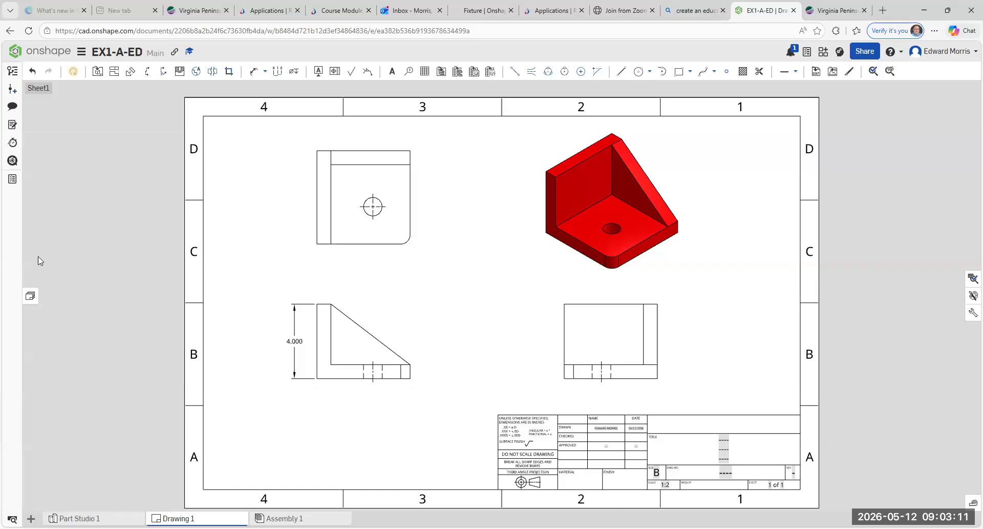
pyautogui.click(255, 72)
pyautogui.click(317, 150)
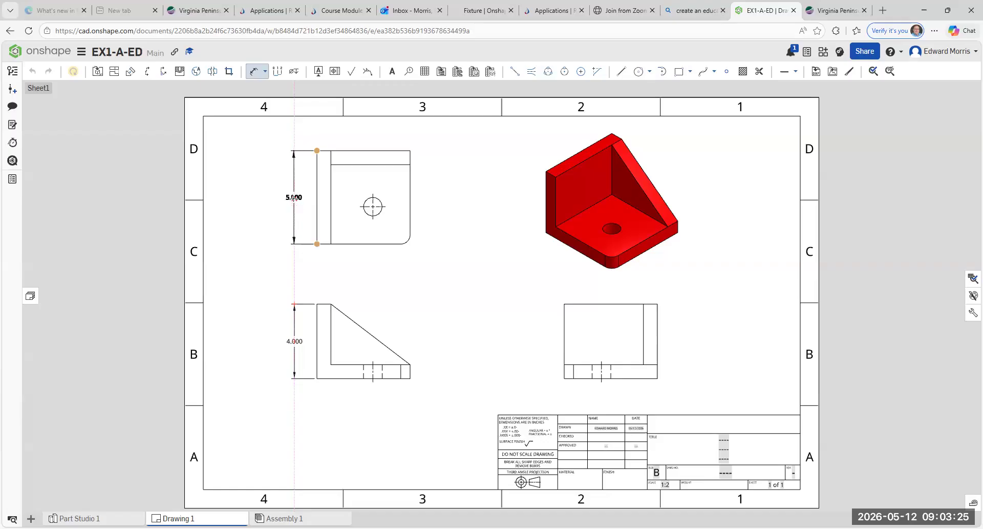
pyautogui.click(294, 197)
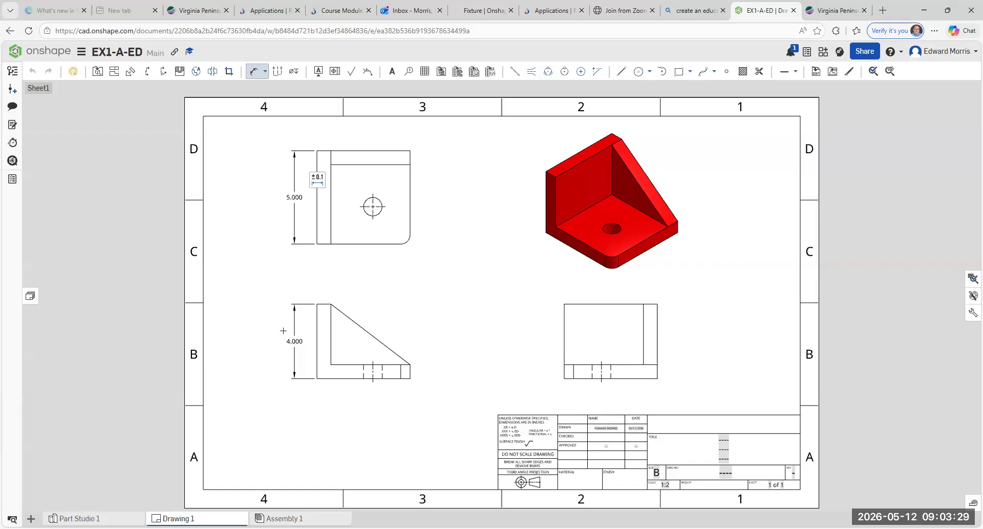
pyautogui.press('Escape')
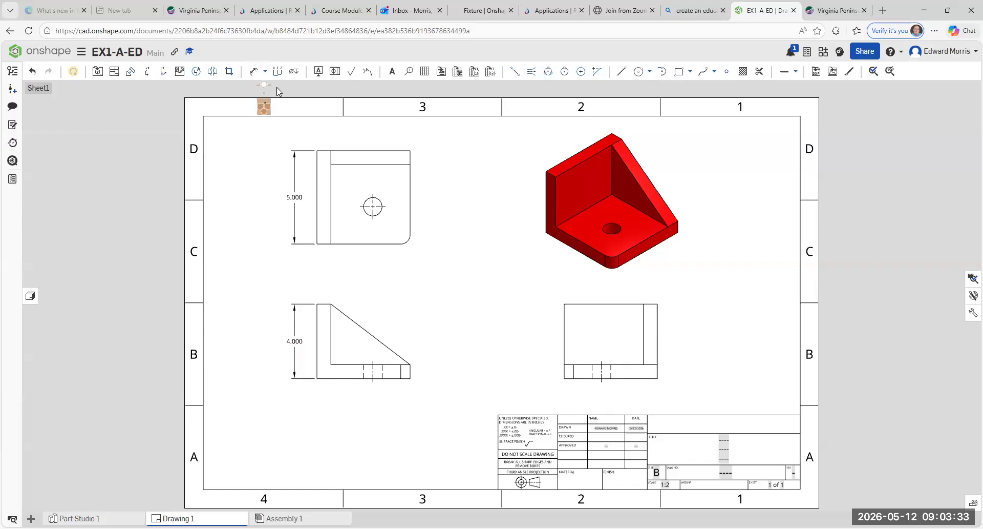
# Step: Dimension the front view's 5.000 base length and .750 base thickness
pyautogui.click(253, 71)
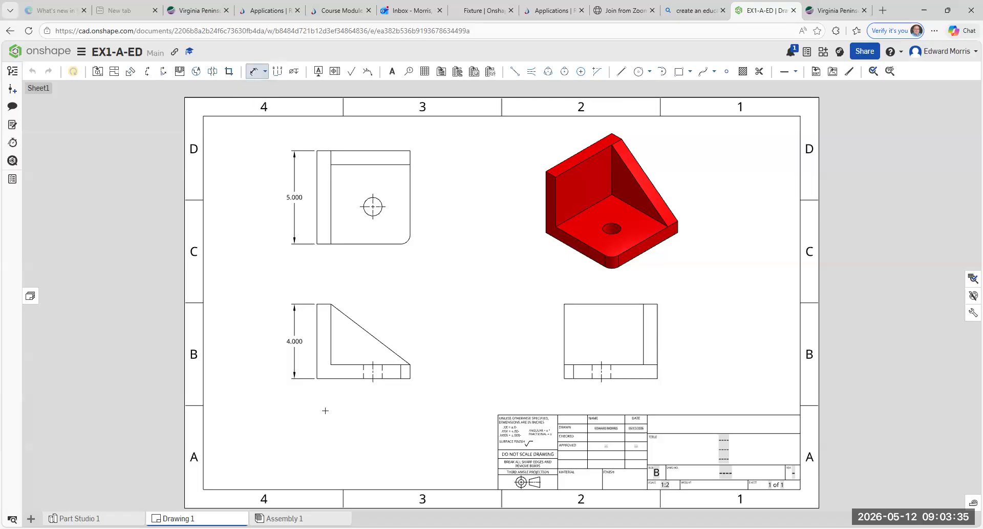
pyautogui.click(317, 379)
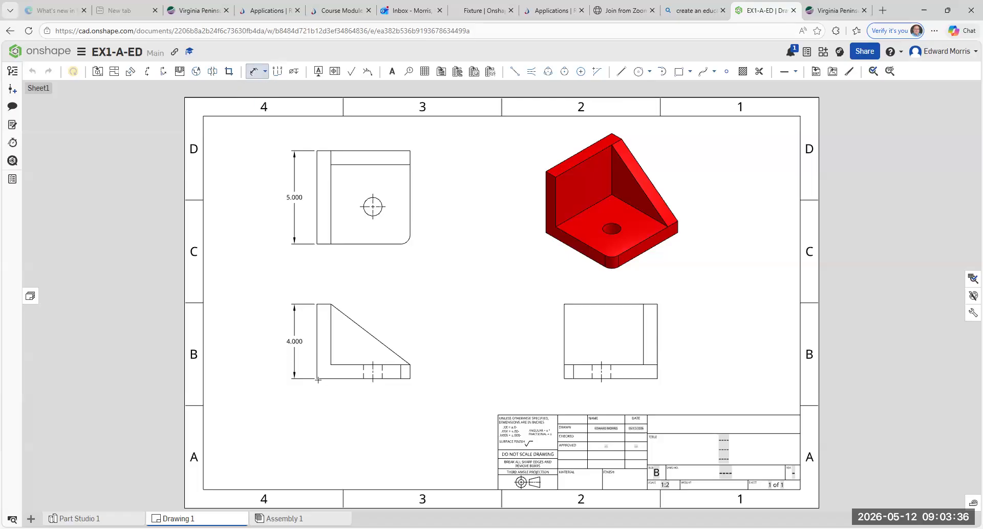
pyautogui.click(411, 378)
pyautogui.click(359, 399)
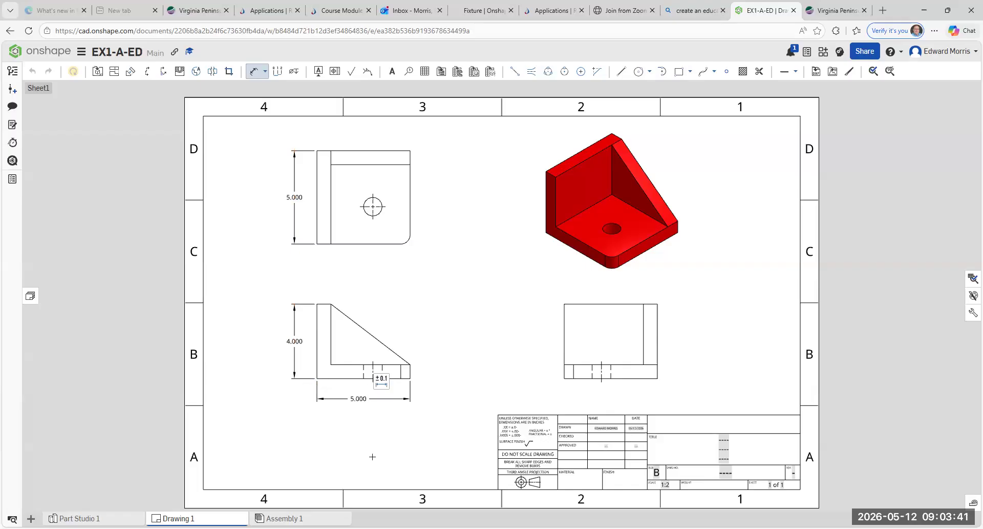
pyautogui.press('Escape')
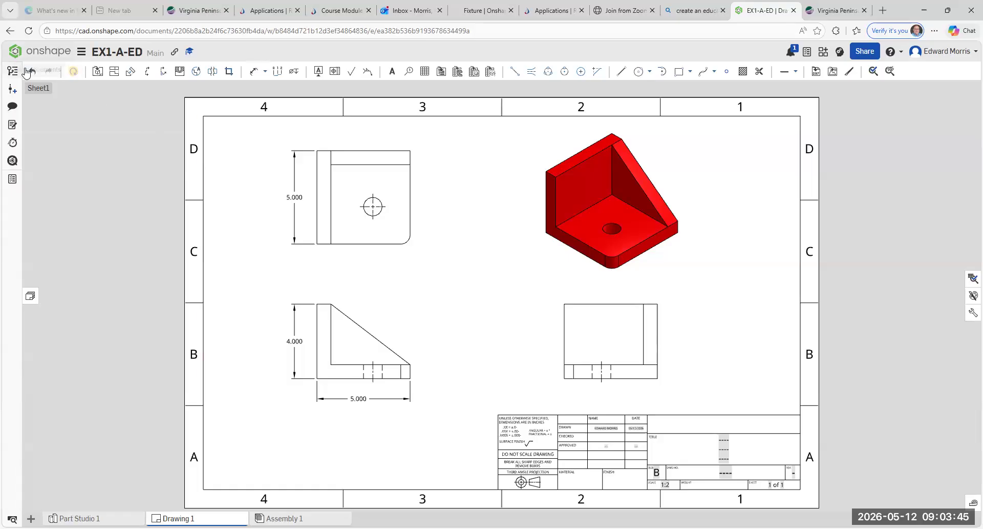
pyautogui.click(254, 72)
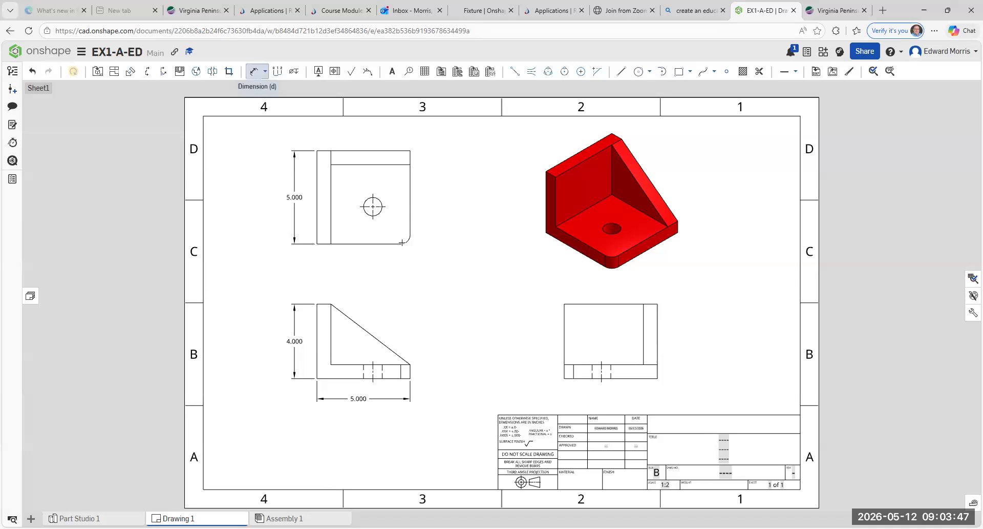
pyautogui.click(410, 364)
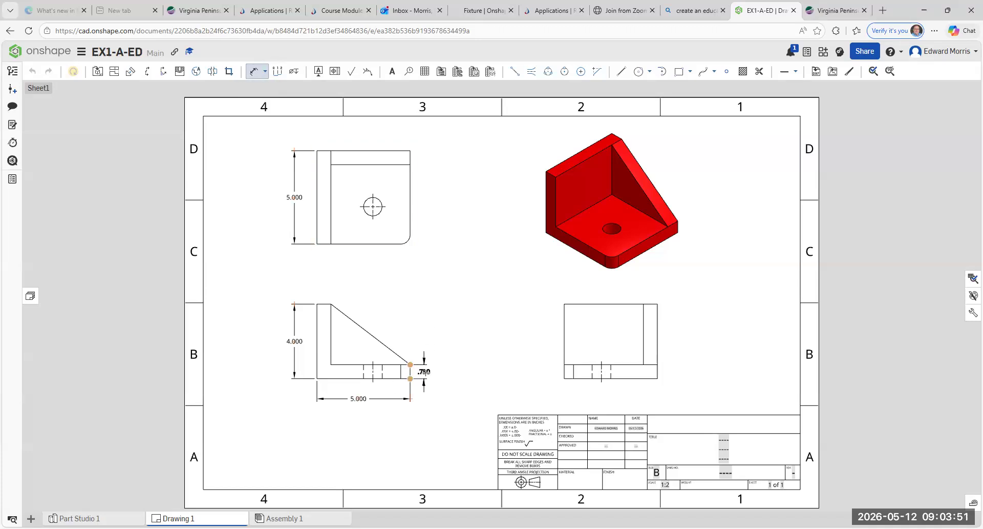
pyautogui.click(426, 371)
pyautogui.press('Escape')
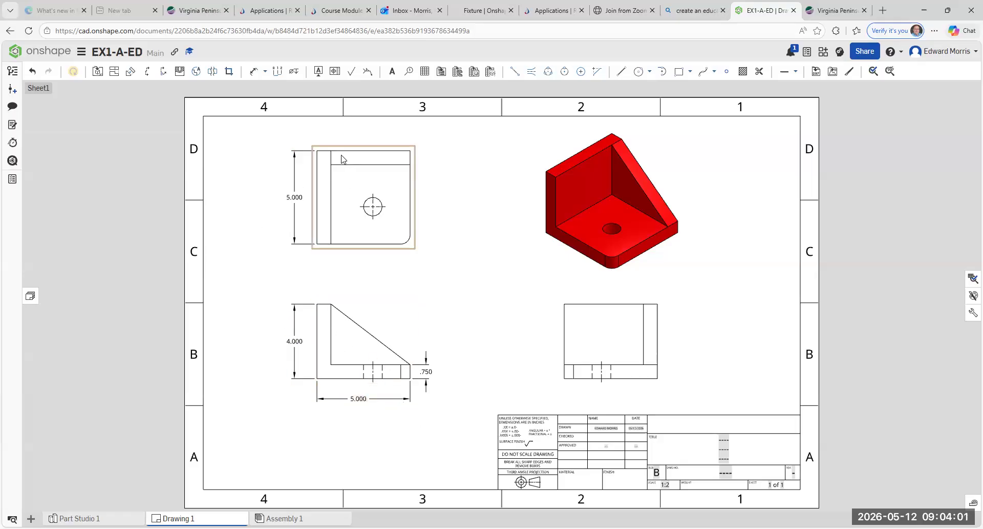
# Step: Locate the hole with a horizontal 2.000 dimension from the top view's right edge
pyautogui.scroll(3, 342, 159)
pyautogui.scroll(-1, 351, 211)
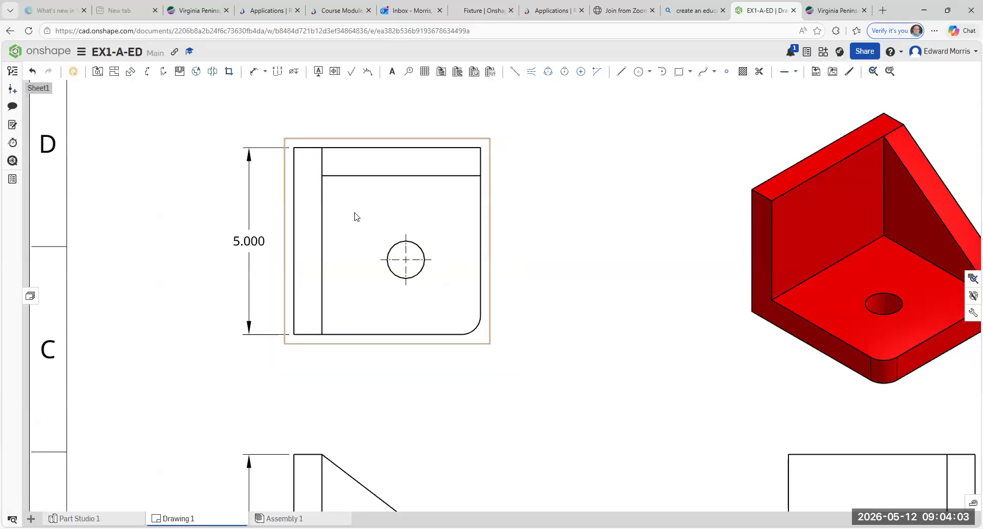
pyautogui.scroll(1, 356, 215)
pyautogui.scroll(-1, 362, 228)
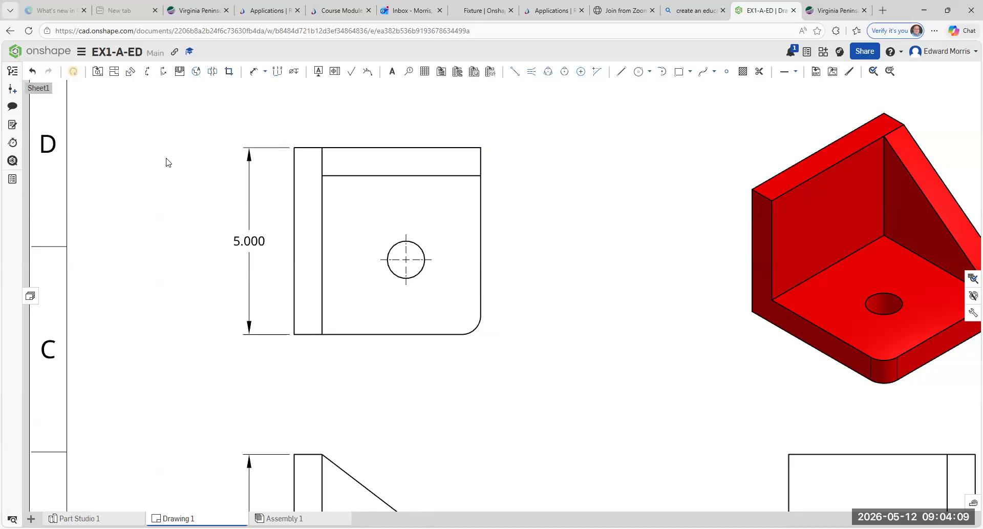
pyautogui.click(256, 75)
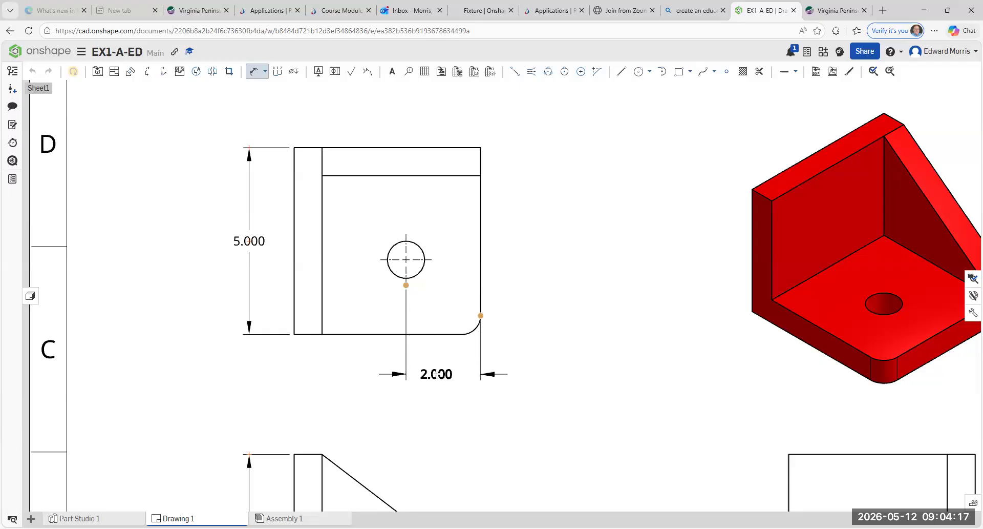
pyautogui.click(441, 378)
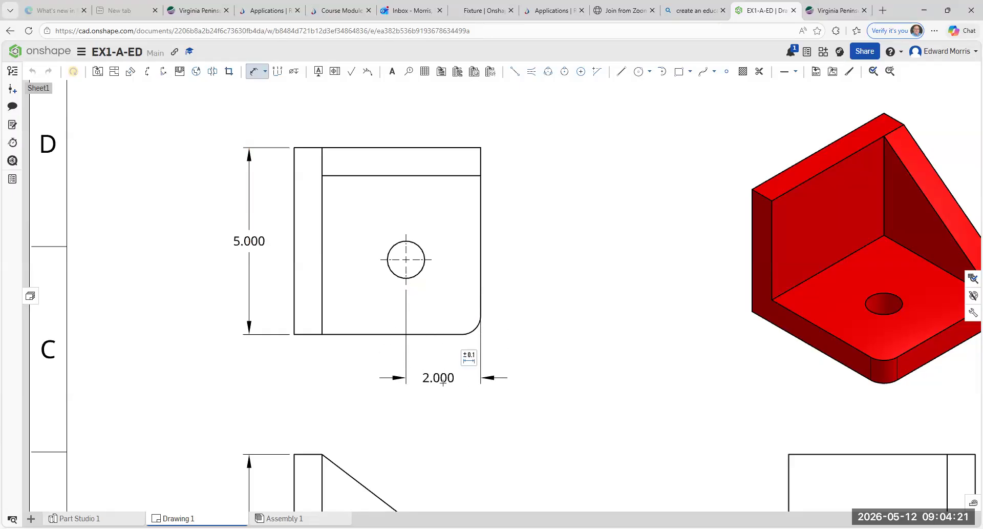
pyautogui.press('Escape')
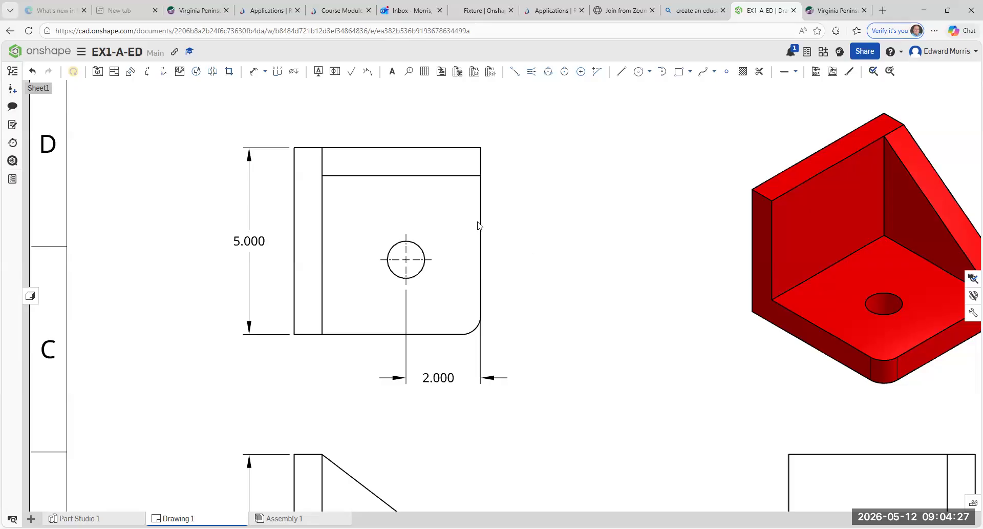
# Step: Add the vertical 2.000 hole dimension from the bottom edge, redoing it once
pyautogui.click(256, 74)
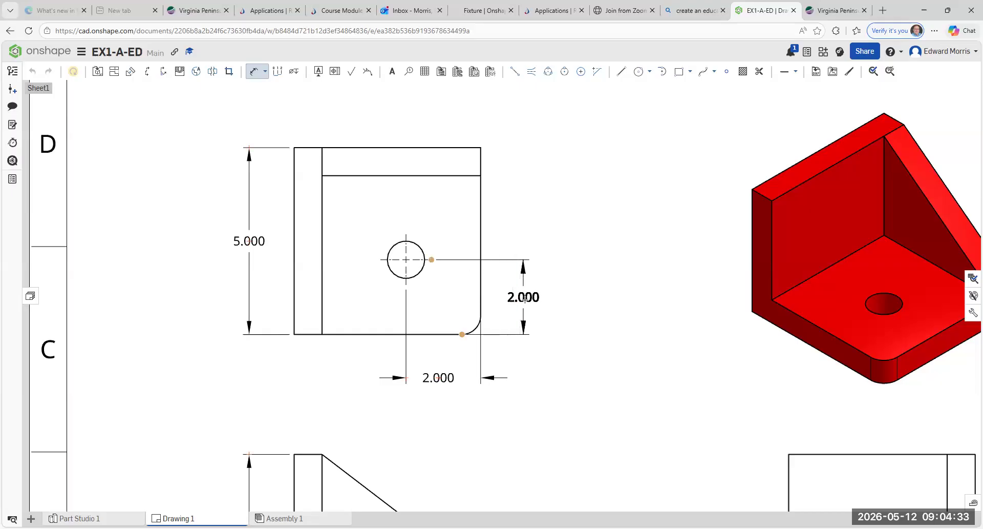
pyautogui.click(523, 299)
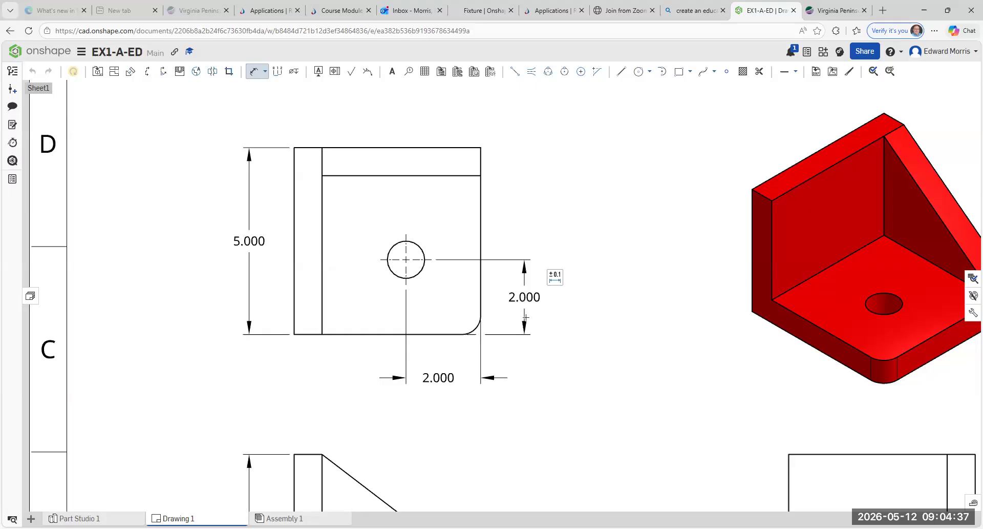
pyautogui.press('Escape')
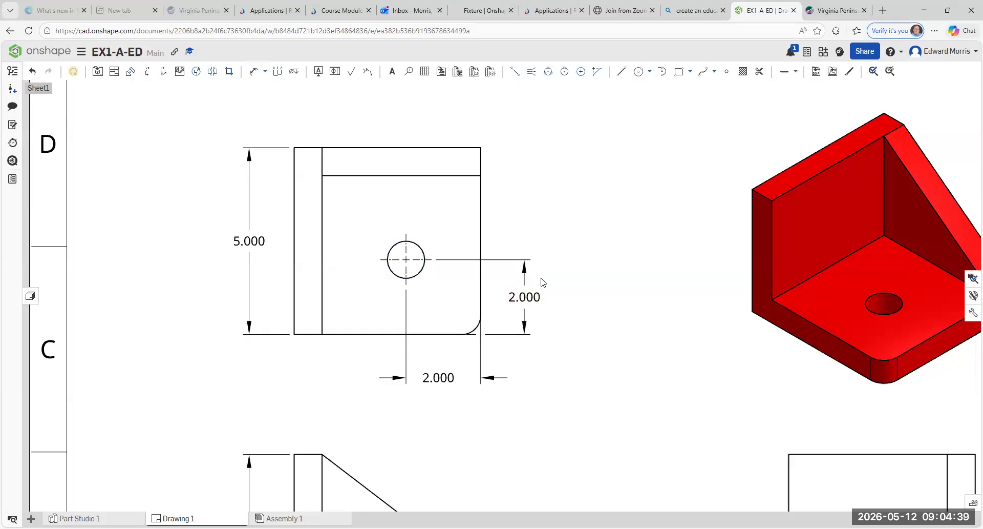
pyautogui.click(32, 73)
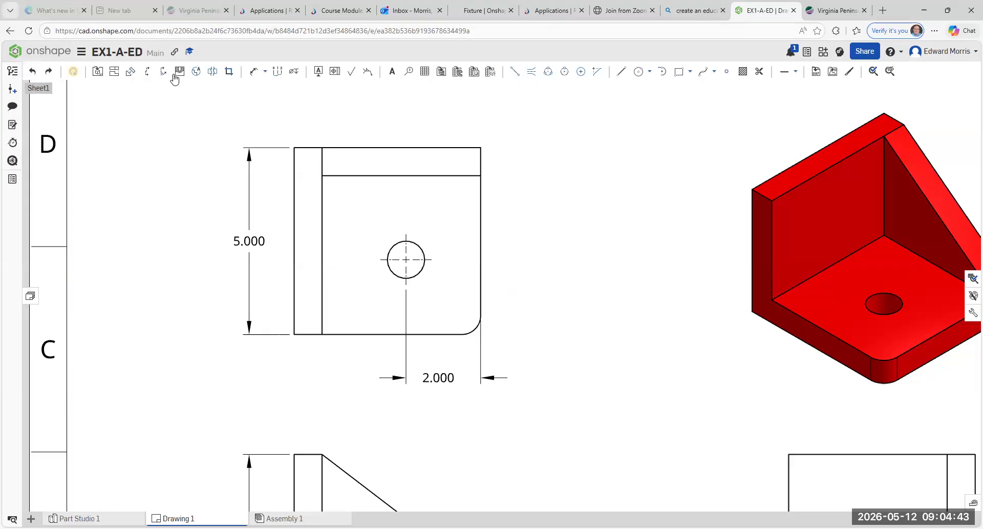
pyautogui.click(253, 71)
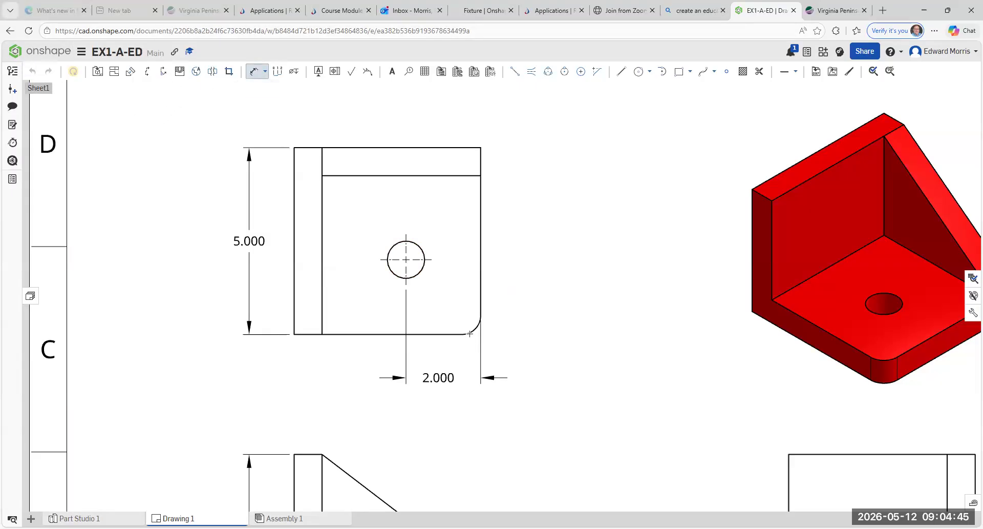
pyautogui.click(432, 260)
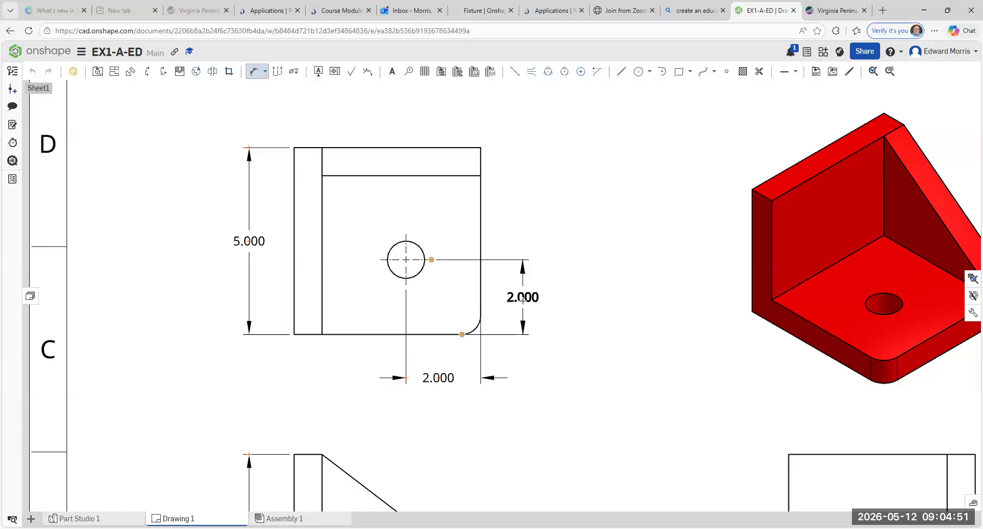
pyautogui.click(522, 300)
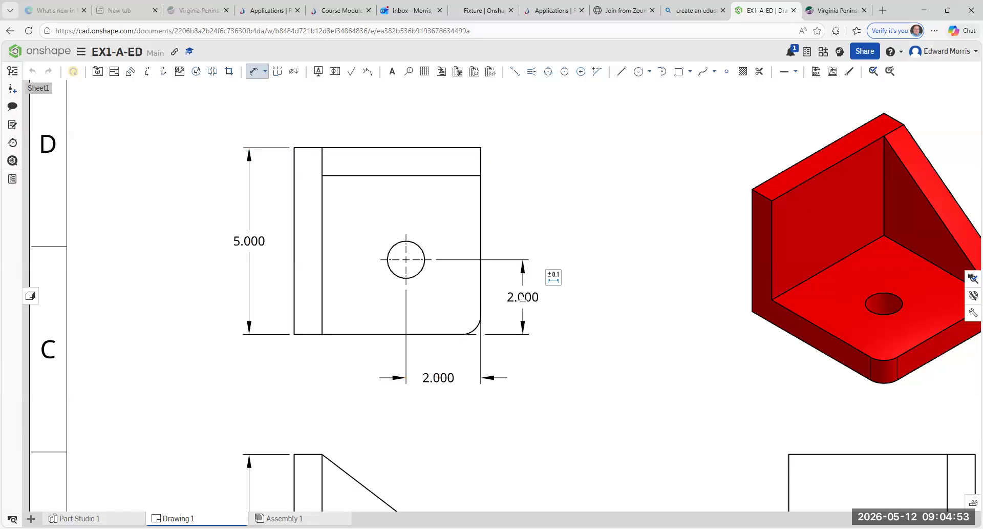
pyautogui.press('Escape')
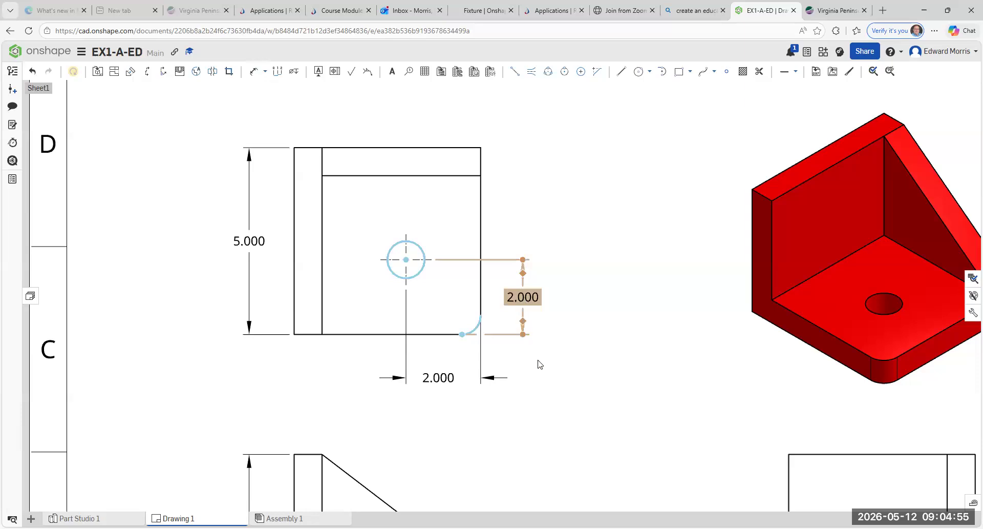
# Step: Zoom out to the sheet and back into the top view, then open the Dimension dropdown
pyautogui.scroll(-1, 554, 366)
pyautogui.scroll(3, 556, 376)
pyautogui.scroll(-3, 562, 395)
pyautogui.scroll(-5, 566, 407)
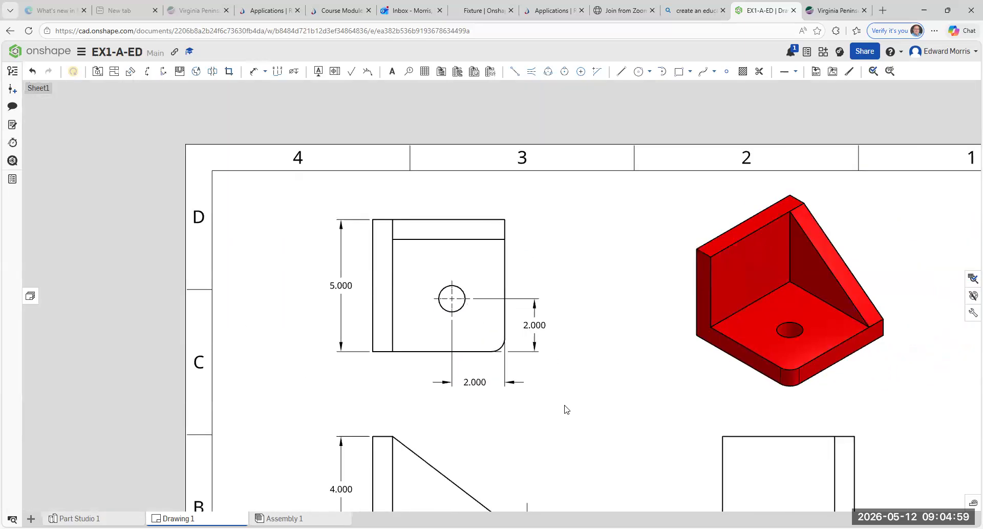
pyautogui.scroll(1, 585, 459)
pyautogui.scroll(-4, 582, 457)
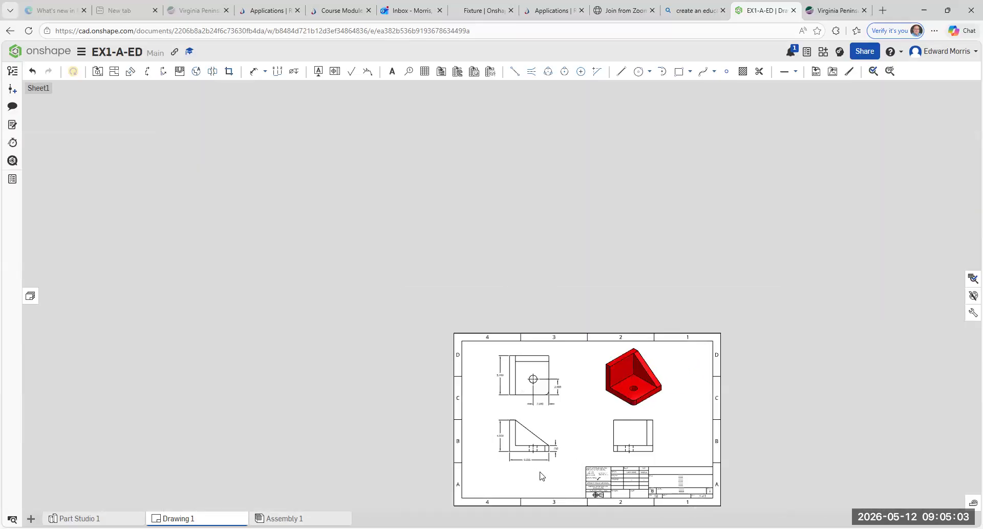
pyautogui.scroll(4, 542, 471)
pyautogui.scroll(-1, 542, 486)
pyautogui.scroll(-2, 543, 461)
pyautogui.scroll(2, 698, 387)
pyautogui.scroll(-2, 707, 388)
pyautogui.scroll(1, 676, 331)
pyautogui.scroll(1, 650, 256)
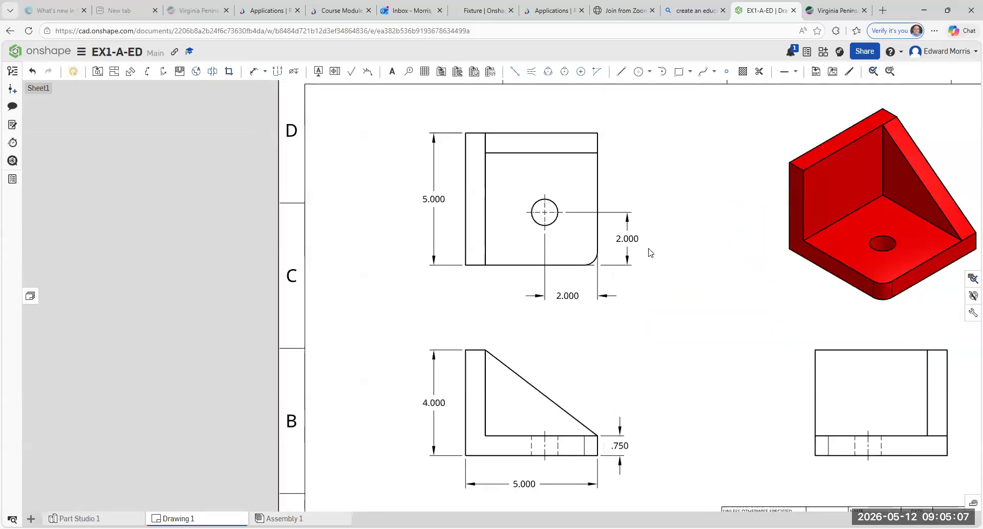
pyautogui.scroll(2, 551, 257)
pyautogui.scroll(2, 463, 222)
pyautogui.scroll(-2, 471, 145)
pyautogui.scroll(-3, 469, 143)
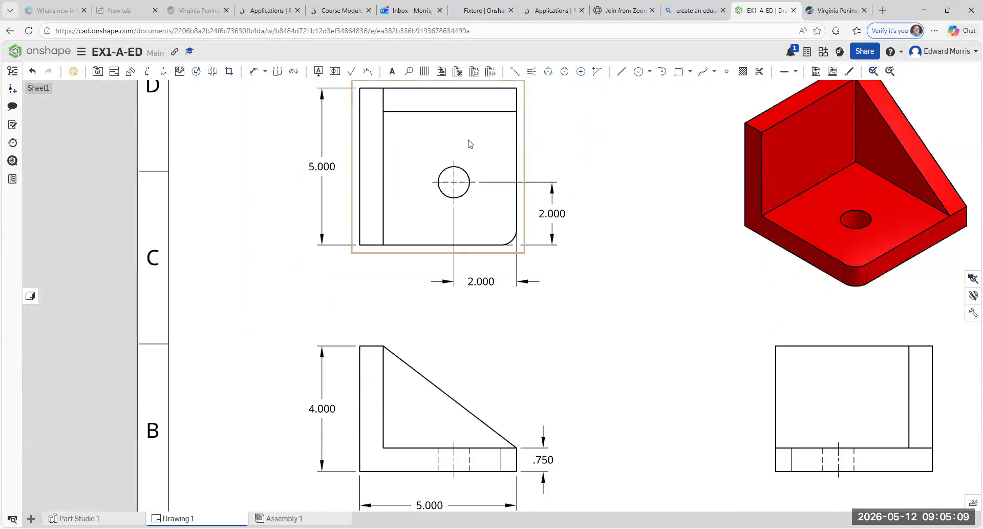
pyautogui.scroll(2, 453, 102)
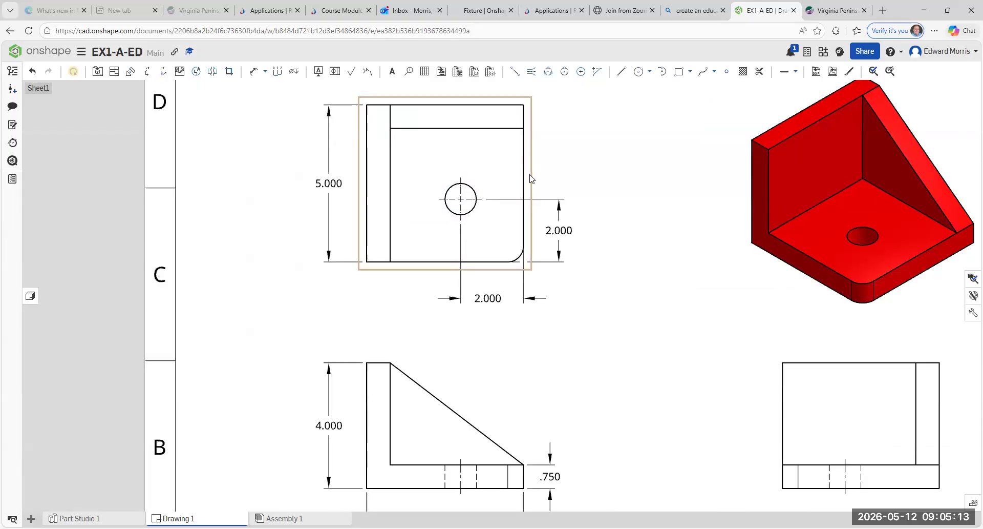
pyautogui.click(266, 72)
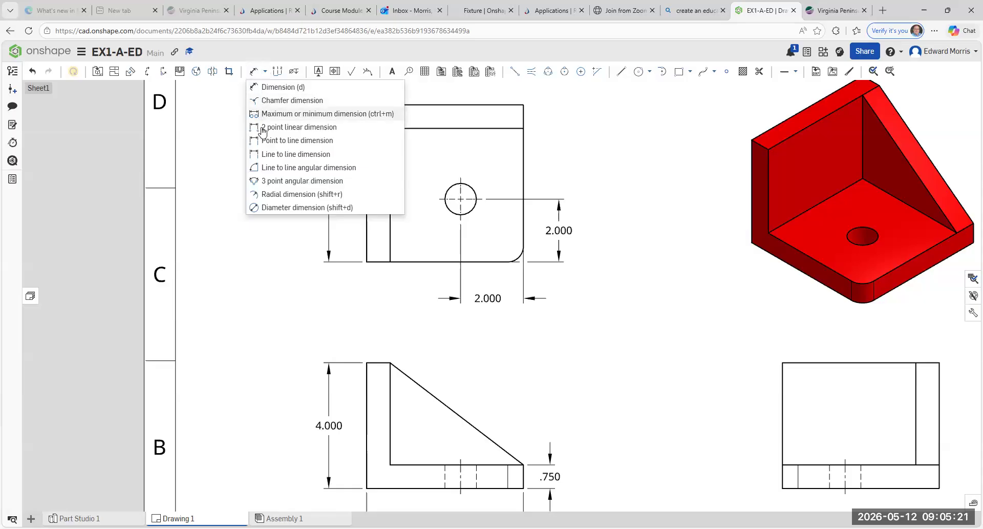
# Step: Dimension the top view's hole with a Ø1.000 diameter callout placed up-right of it
pyautogui.click(279, 208)
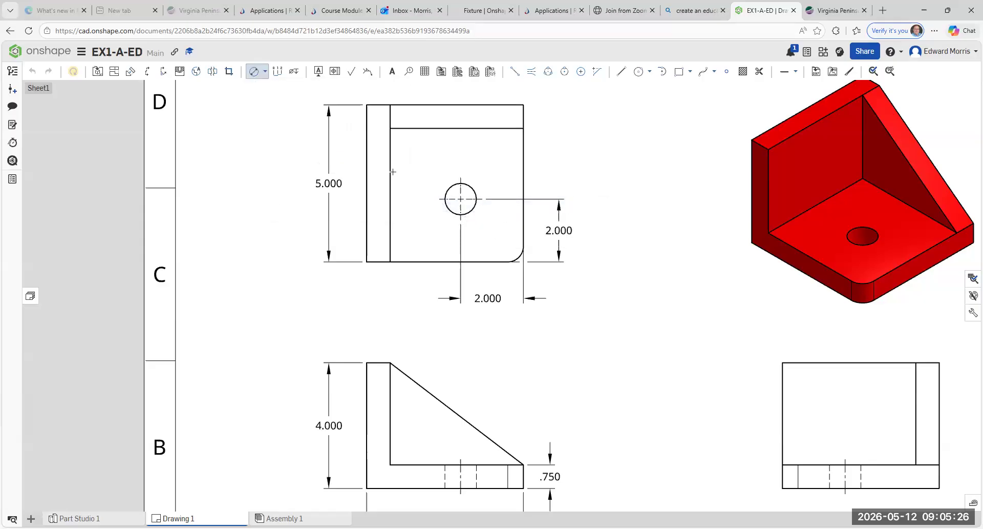
pyautogui.click(471, 187)
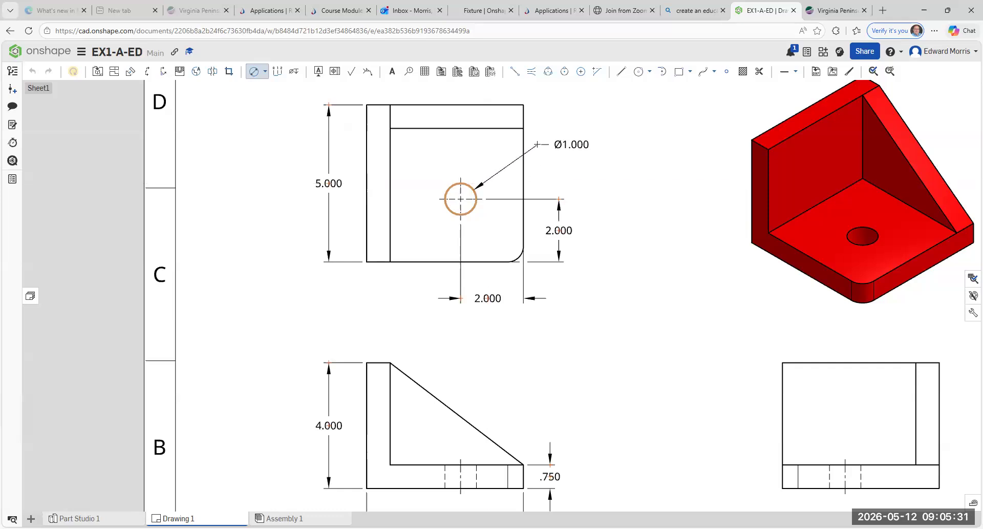
pyautogui.click(537, 144)
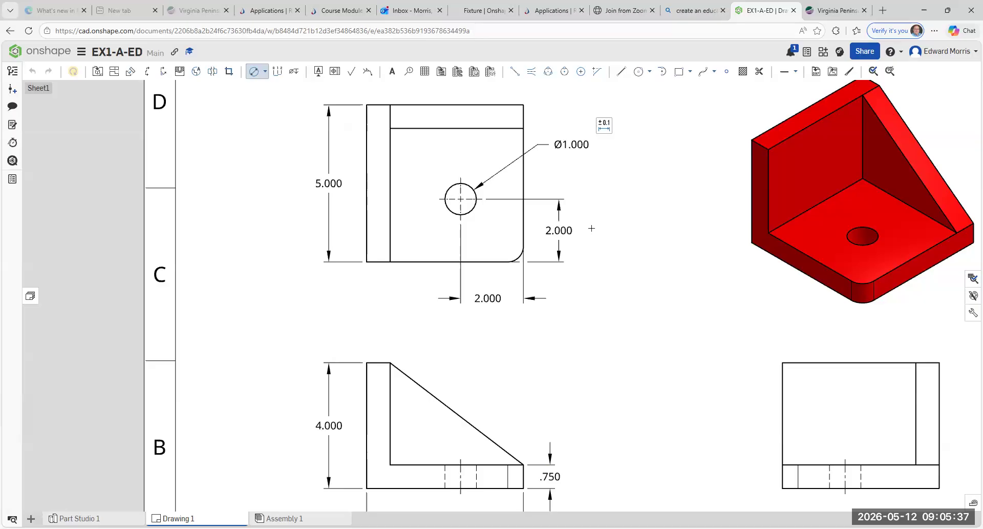
pyautogui.press('Escape')
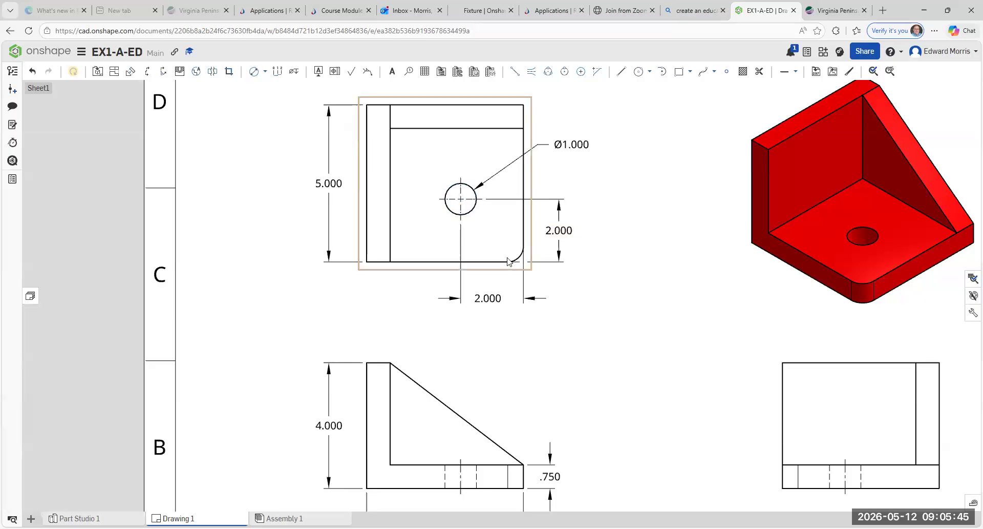
pyautogui.scroll(-2, 514, 259)
pyautogui.scroll(2, 513, 258)
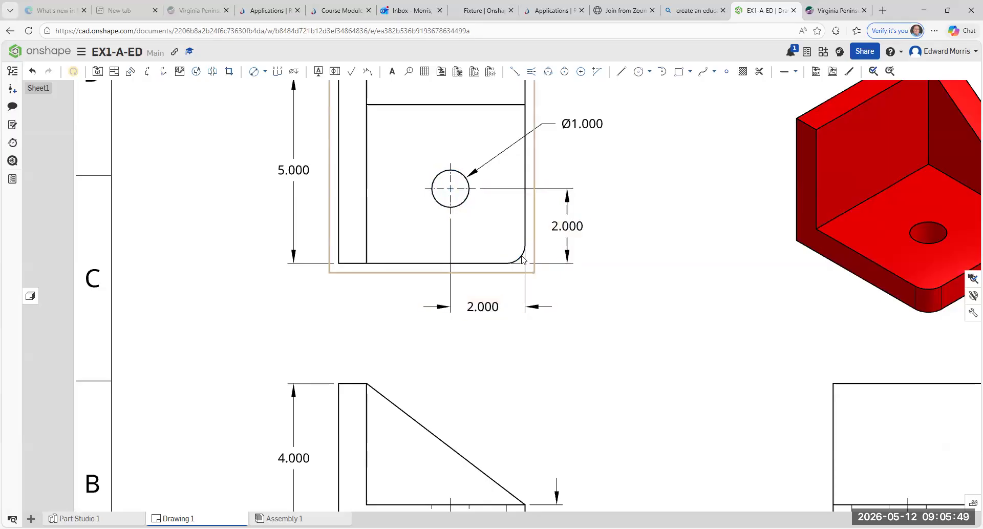
pyautogui.scroll(-1, 522, 261)
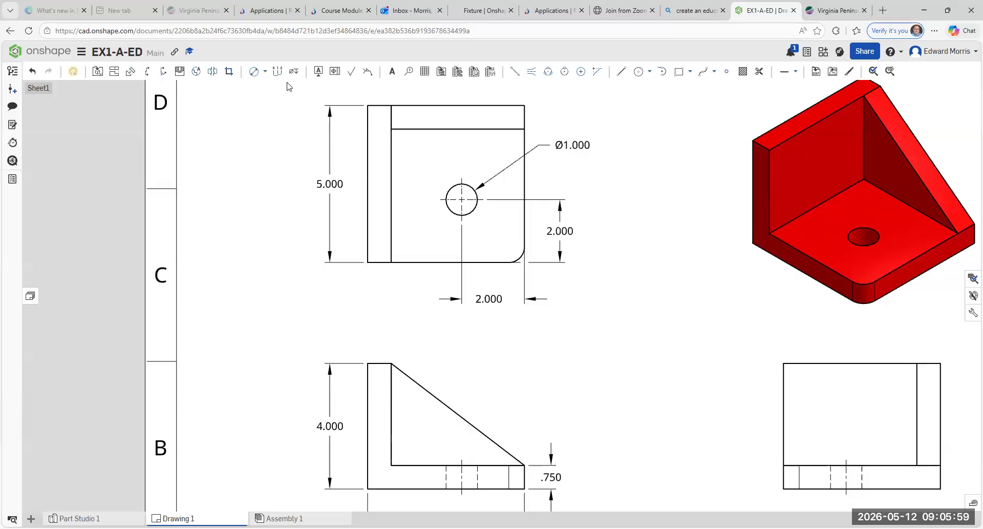
# Step: Add an R.500 radial dimension to the lower-right fillet of the upper-left view
pyautogui.click(299, 76)
pyautogui.scroll(4, 311, 146)
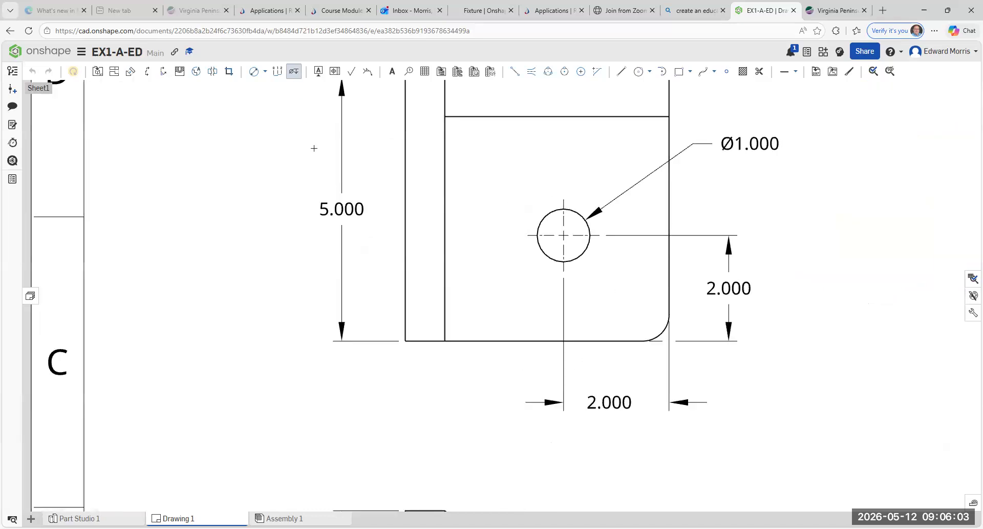
pyautogui.scroll(-2, 313, 147)
pyautogui.click(265, 73)
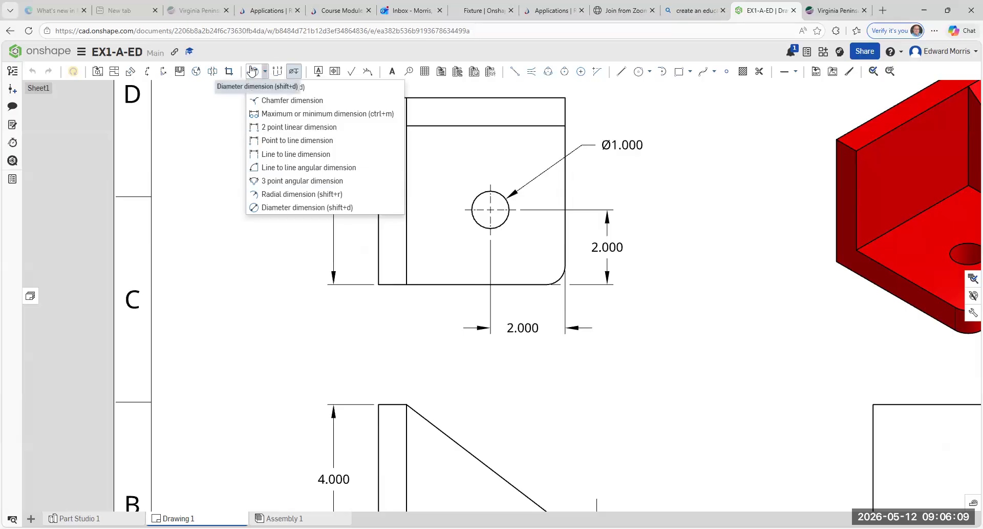
pyautogui.click(280, 195)
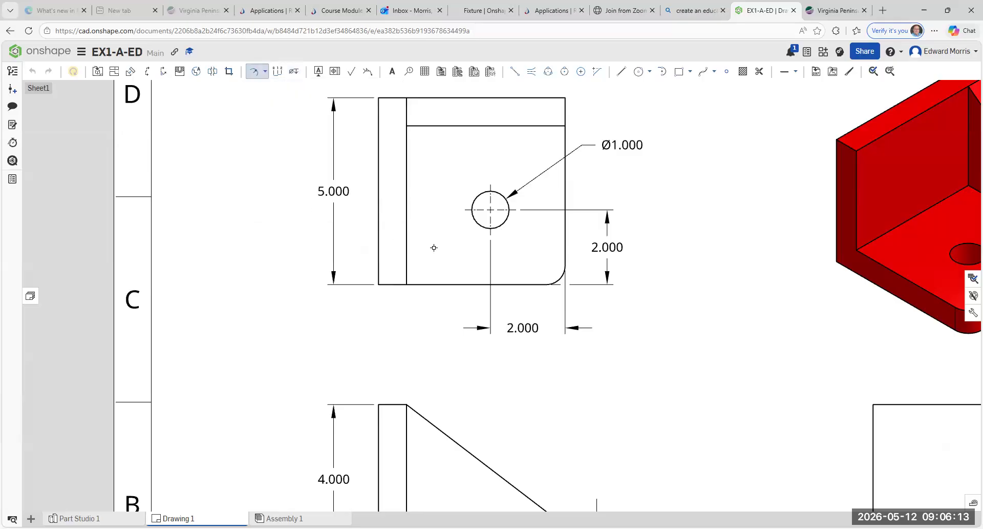
pyautogui.click(559, 279)
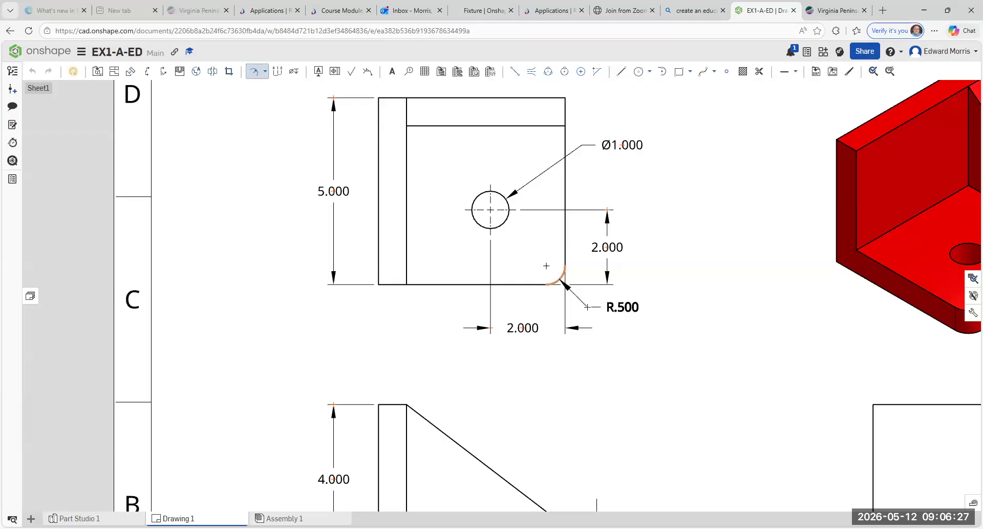
pyautogui.click(587, 307)
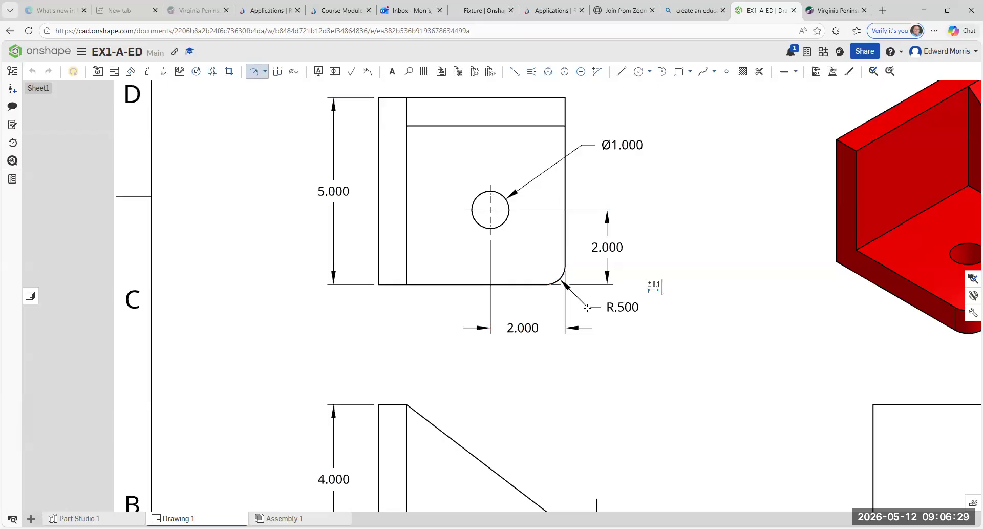
pyautogui.press('Escape')
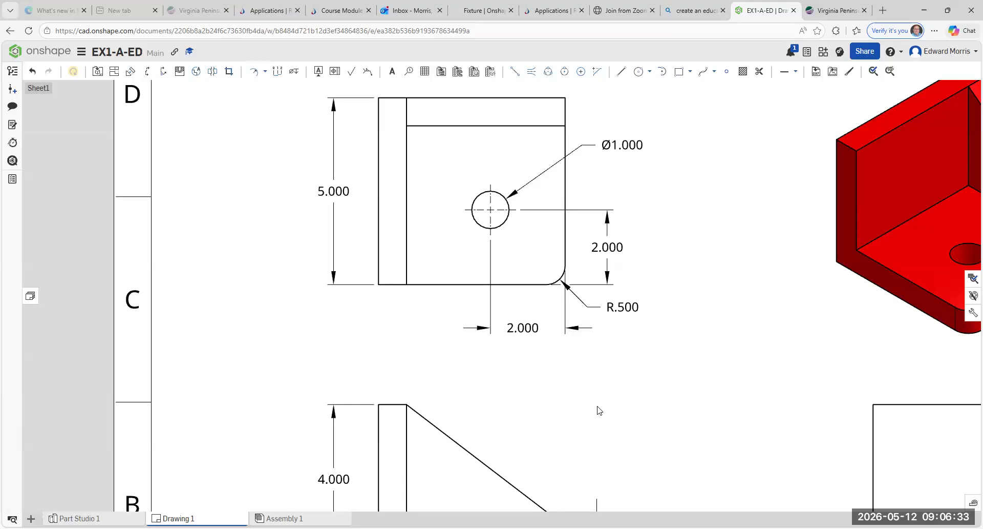
# Step: Zoom out to see the full sheet with all four views and the title block
pyautogui.scroll(-5, 598, 409)
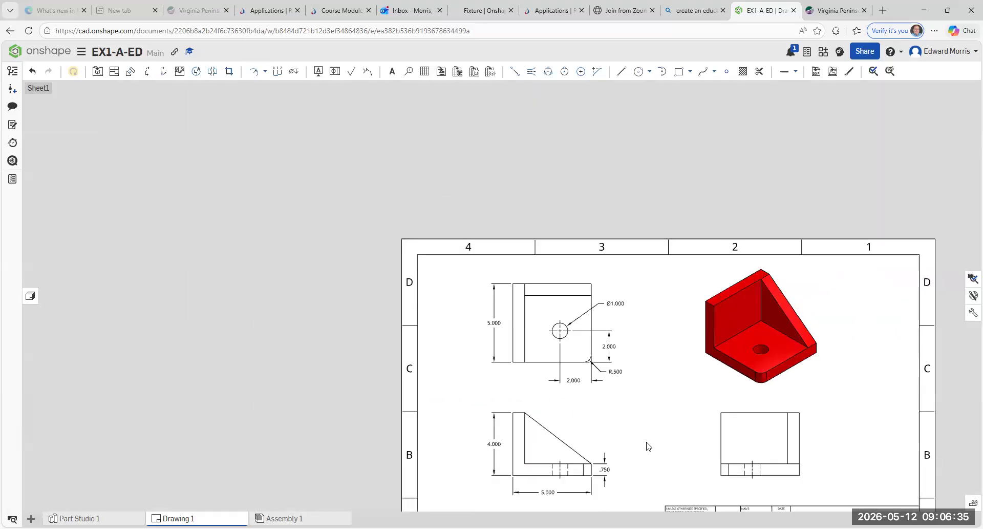
pyautogui.scroll(-3, 648, 448)
pyautogui.scroll(2, 742, 479)
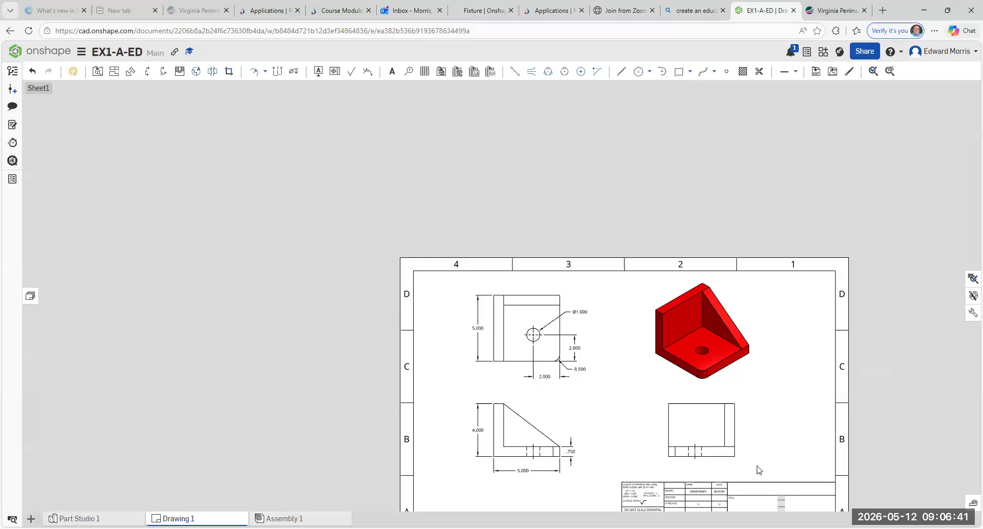
pyautogui.scroll(2, 759, 469)
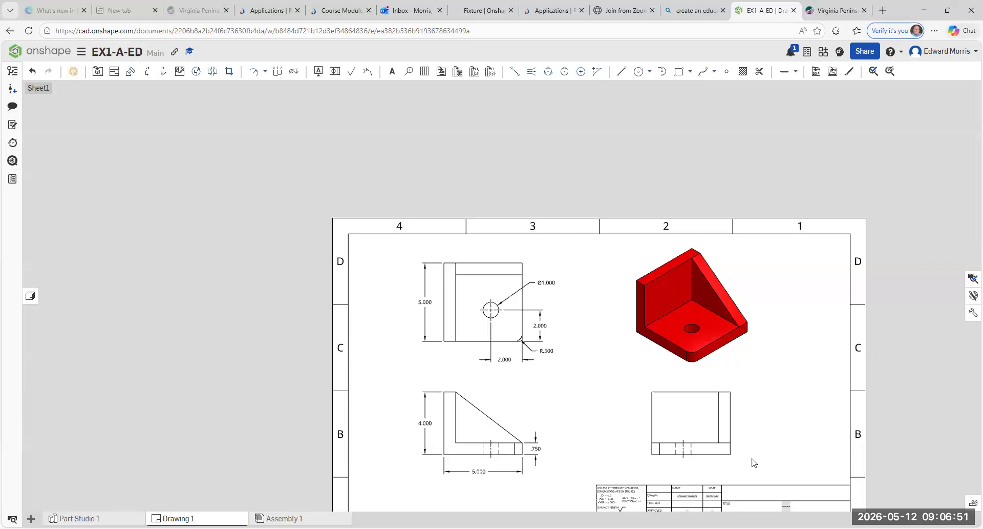
pyautogui.scroll(2, 801, 446)
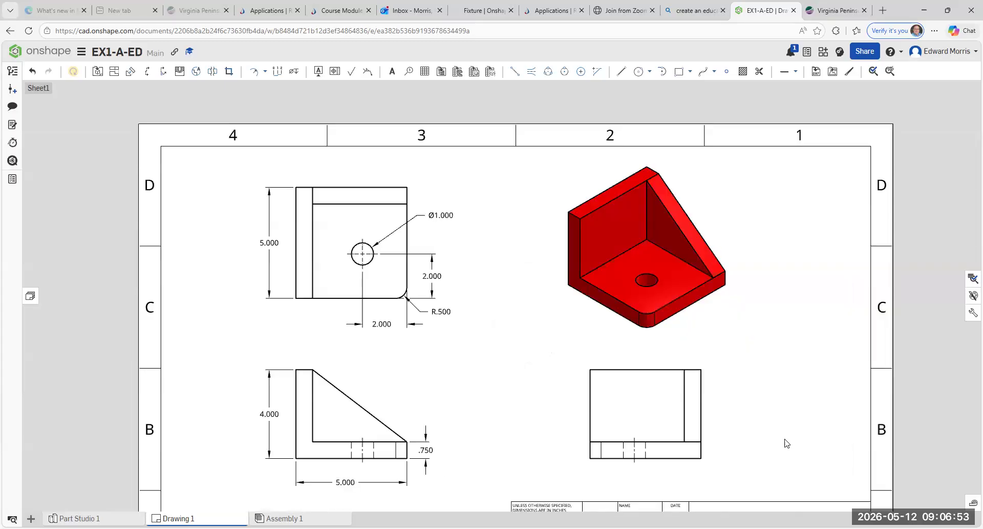
# Step: Start a note right of the bottom-right view with lines FIXTURE, MATERIAL -STEEL and UNITS
pyautogui.click(392, 72)
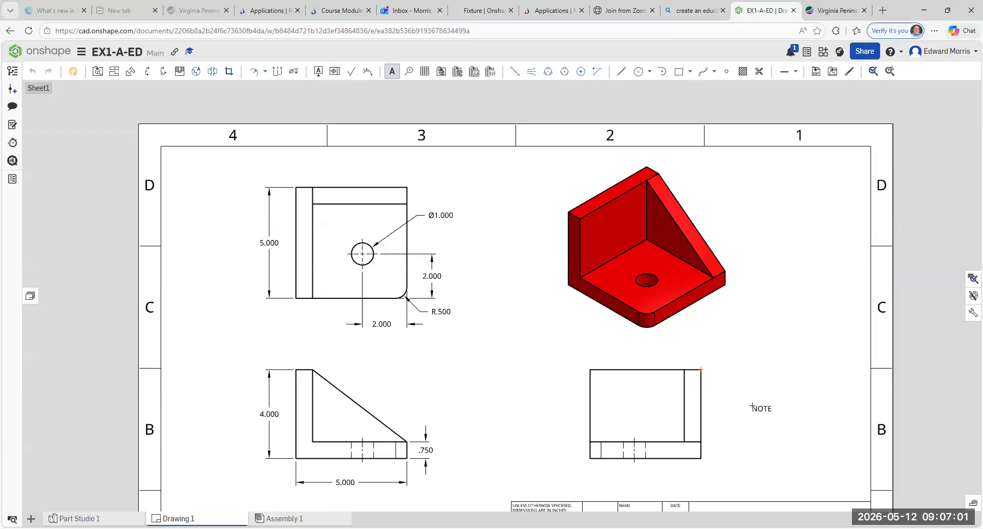
pyautogui.click(752, 406)
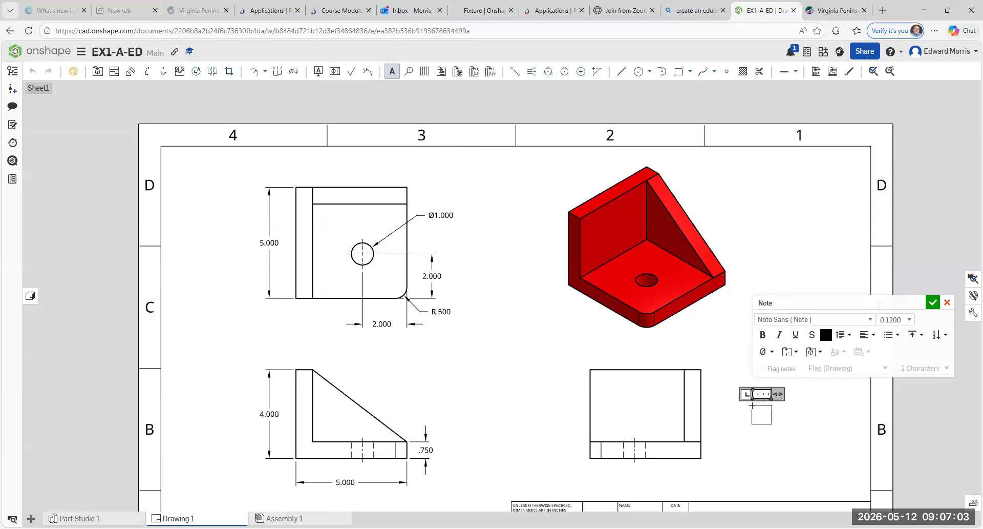
pyautogui.write('FIXTURE')
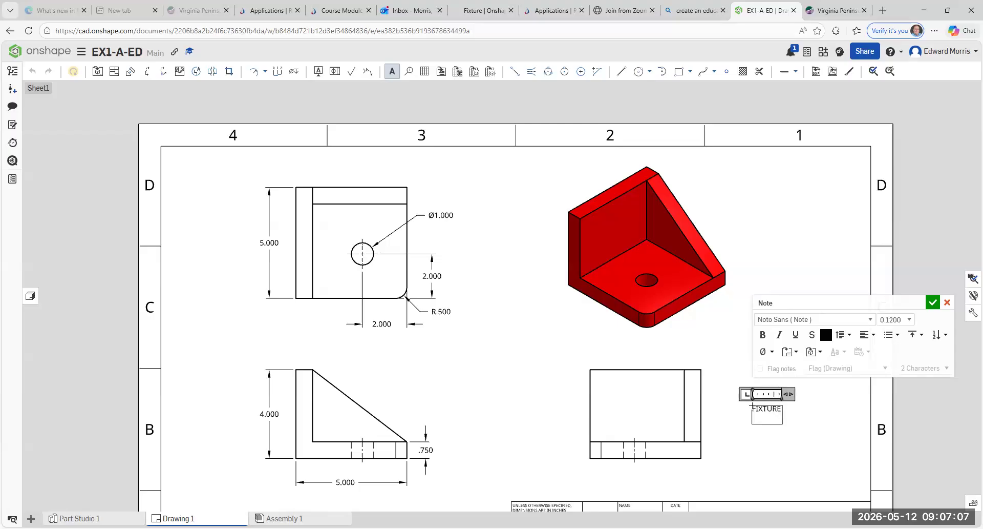
pyautogui.press('Return')
pyautogui.write('MATERIAL')
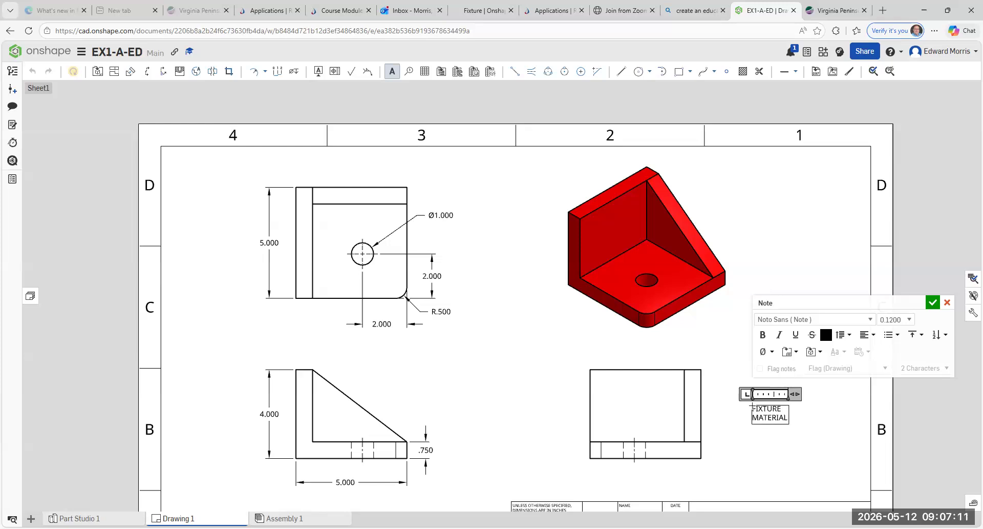
pyautogui.write(' _ S')
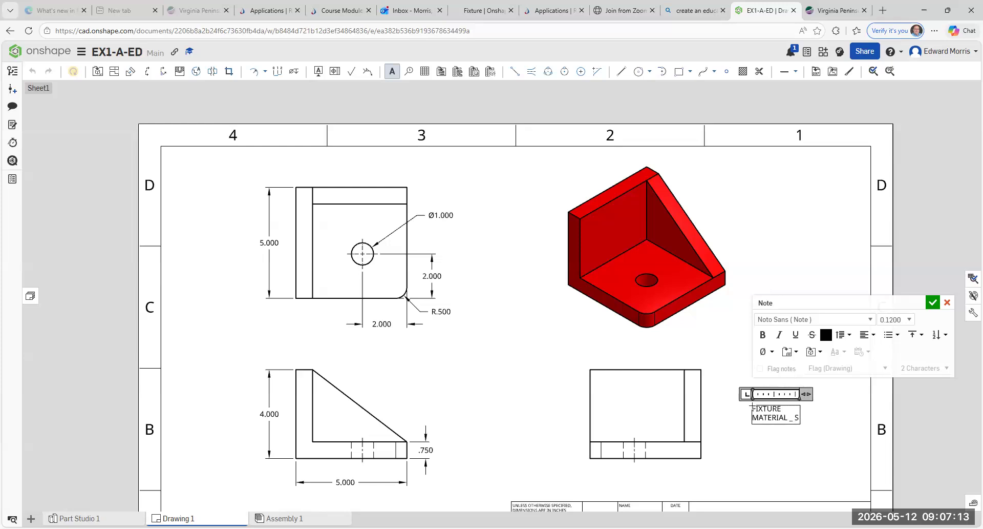
pyautogui.press('BackSpace')
pyautogui.press('BackSpace')
pyautogui.press('BackSpace')
pyautogui.write('-STEEL')
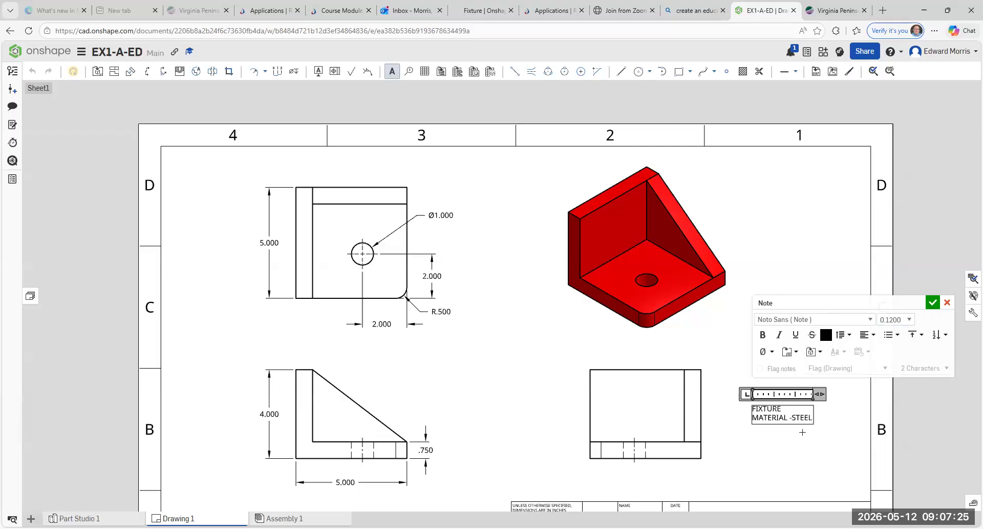
pyautogui.press('Return')
pyautogui.write('UNITS - IMN')
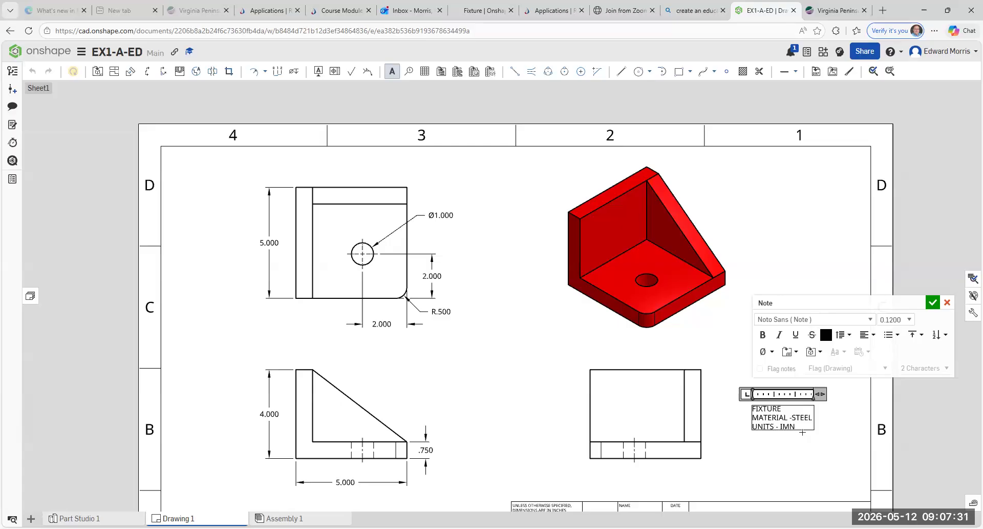
pyautogui.press('BackSpace')
pyautogui.press('BackSpace')
pyautogui.write('N')
pyautogui.press('Return')
# Step: Add the MASS - lb line, correct the units to 'in', bold FIXTURE, and confirm the note
pyautogui.write('MASS - IB')
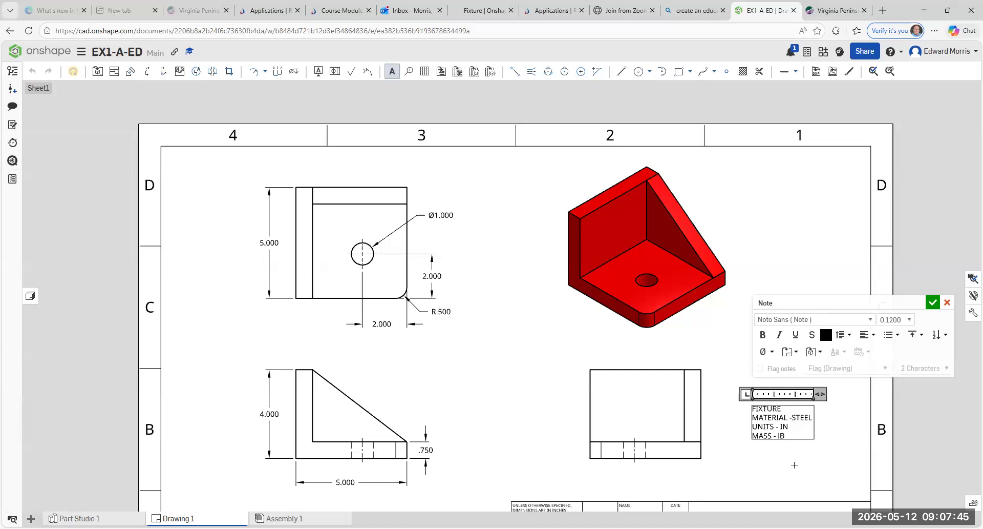
pyautogui.write('lb')
pyautogui.click(791, 428)
pyautogui.press('BackSpace')
pyautogui.write('in')
pyautogui.moveTo(781, 408); pyautogui.dragTo(750, 410)
pyautogui.click(763, 334)
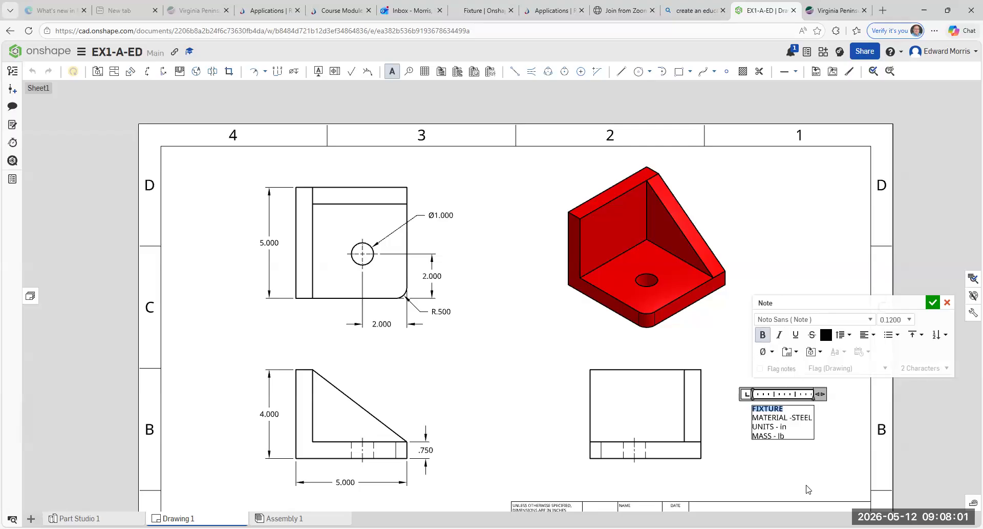
pyautogui.click(938, 303)
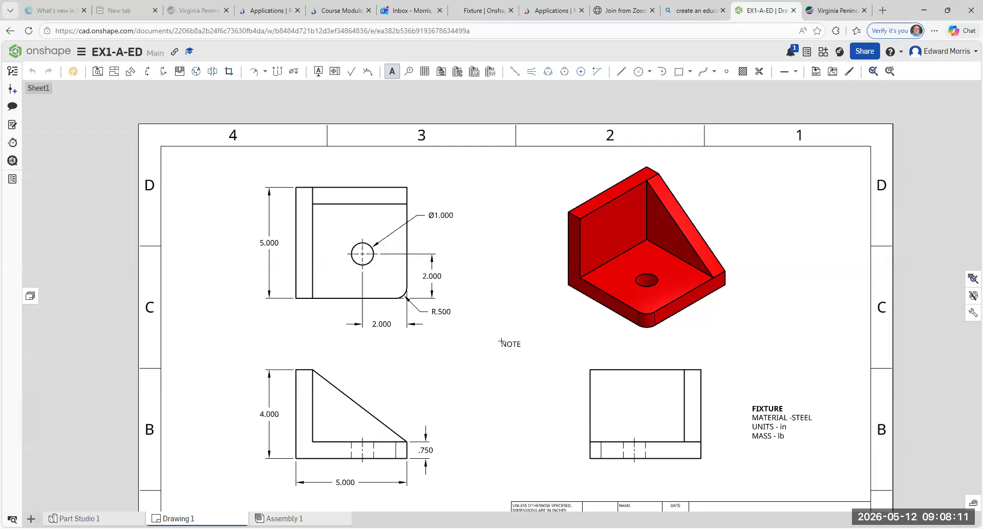
# Step: Zoom and pan until the whole sheet, including the title block, fits the window
pyautogui.press('Escape')
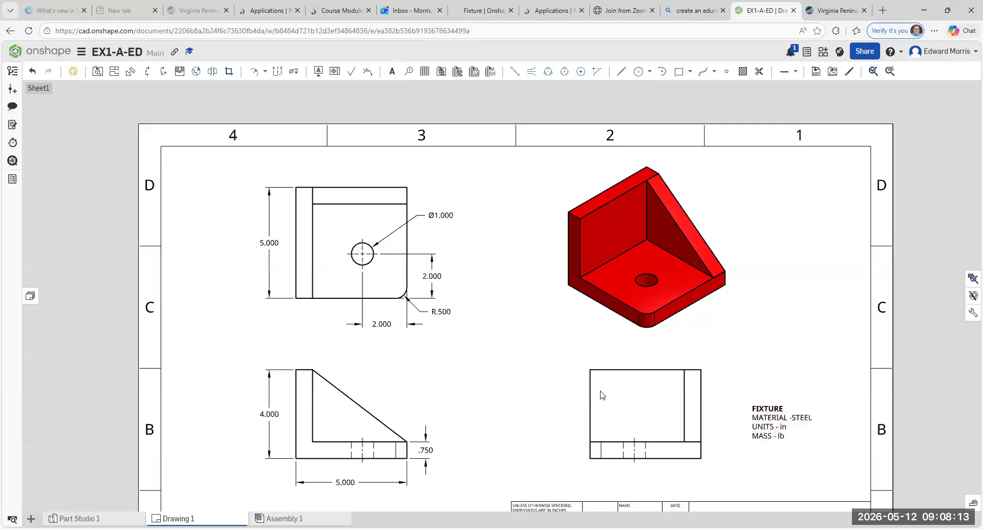
pyautogui.scroll(2, 629, 420)
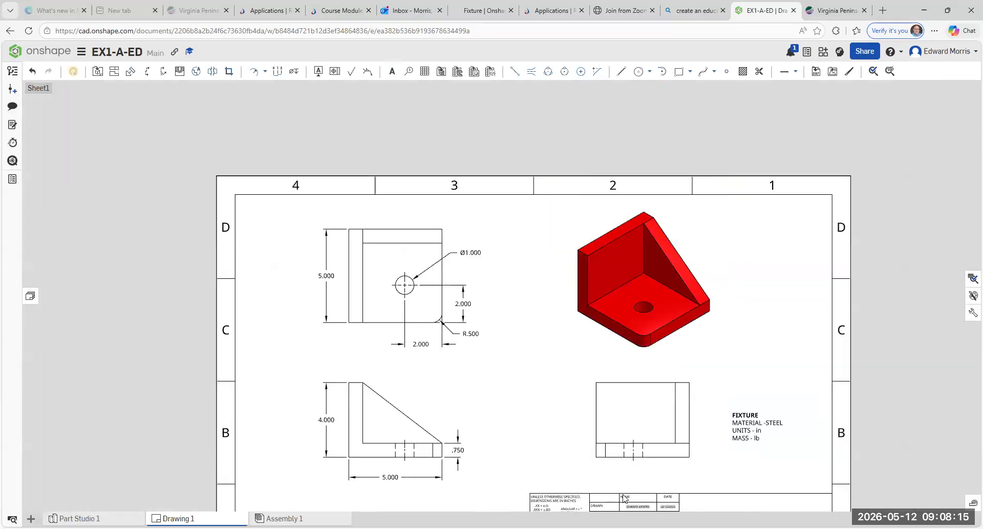
pyautogui.moveTo(619, 484)
pyautogui.mouseDown(button='middle')
pyautogui.moveTo(608, 370)
pyautogui.moveTo(606, 422)
pyautogui.mouseUp(button='middle')
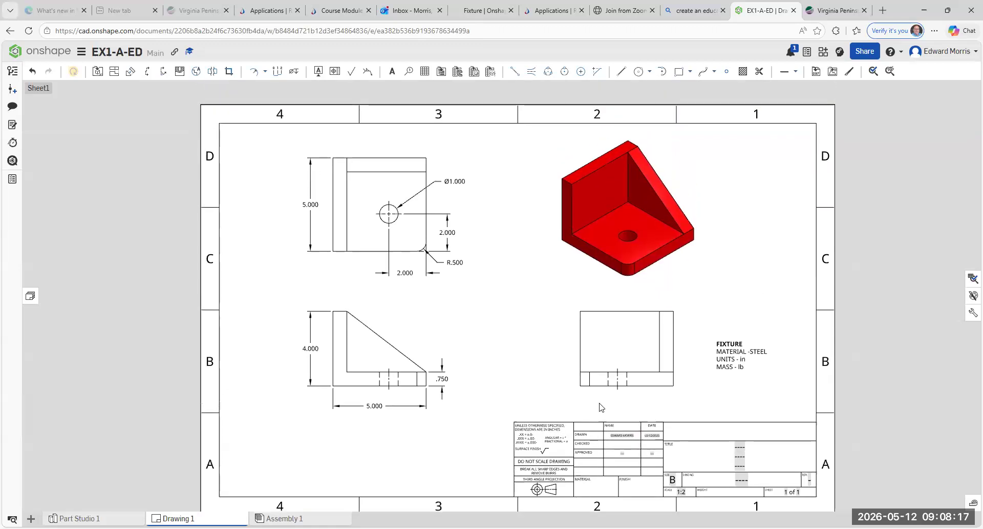
pyautogui.scroll(-3, 537, 357)
pyautogui.scroll(6, 537, 358)
pyautogui.scroll(-5, 540, 358)
pyautogui.scroll(3, 541, 357)
pyautogui.scroll(-1, 542, 357)
pyautogui.scroll(2, 533, 391)
pyautogui.scroll(-1, 533, 391)
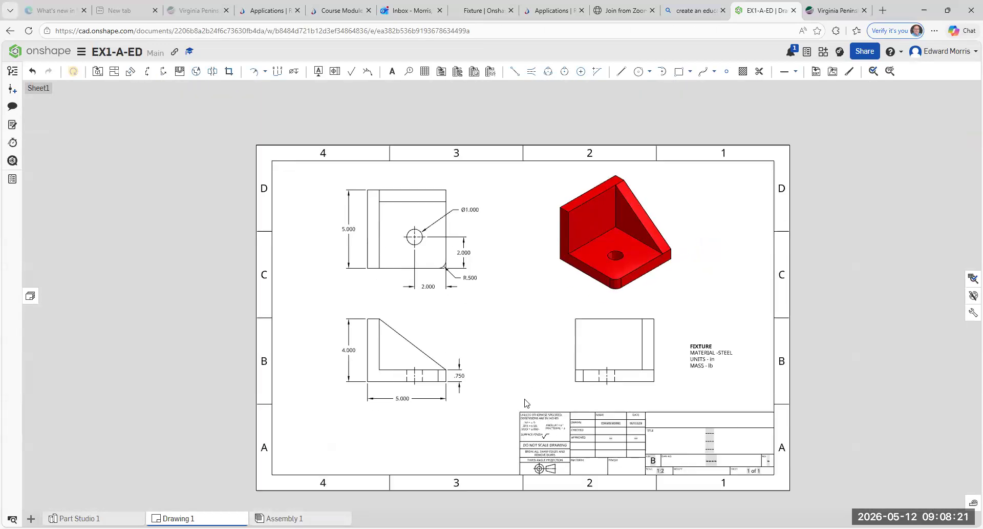
pyautogui.scroll(1, 525, 404)
pyautogui.moveTo(429, 387)
pyautogui.mouseDown(button='middle')
pyautogui.moveTo(529, 364)
pyautogui.moveTo(509, 365)
pyautogui.mouseUp(button='middle')
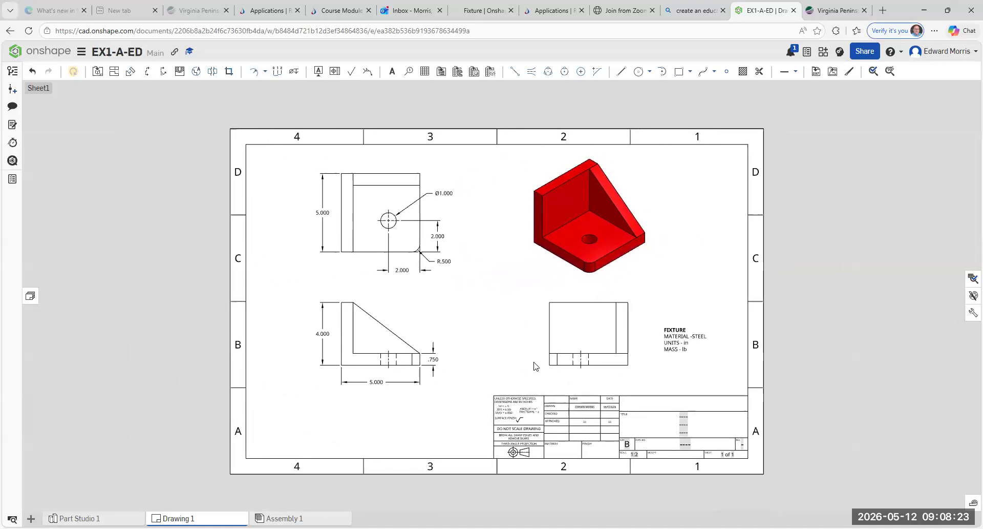
pyautogui.scroll(-3, 515, 361)
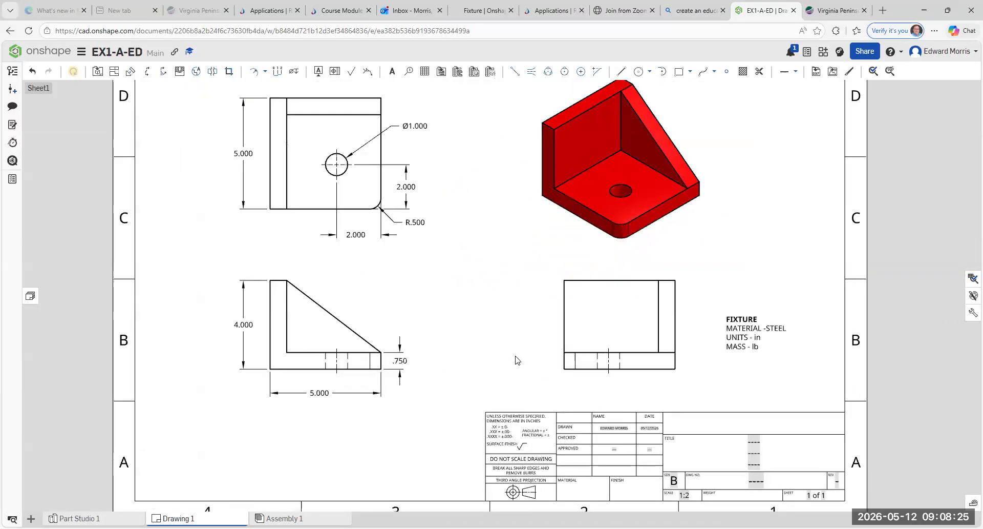
pyautogui.scroll(1, 521, 358)
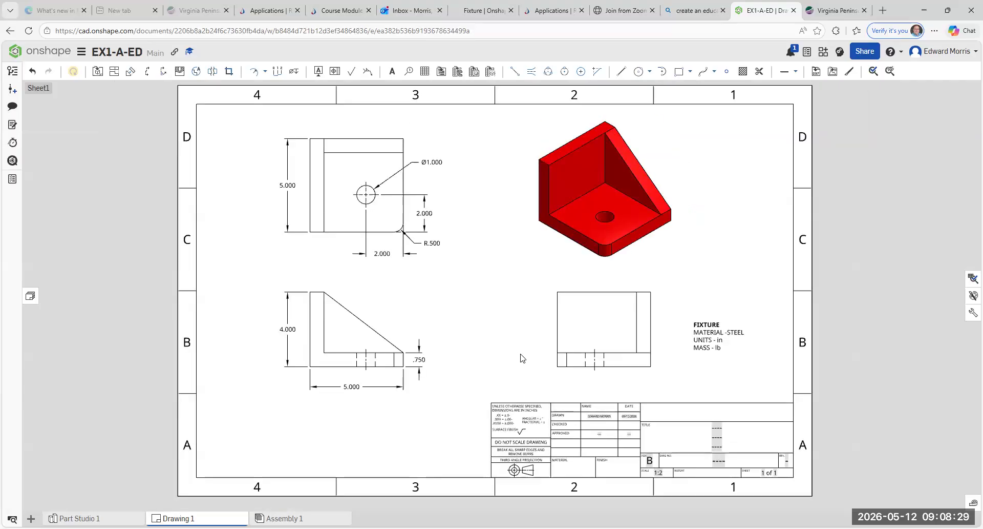
pyautogui.scroll(1, 532, 353)
pyautogui.moveTo(533, 353); pyautogui.dragTo(574, 380, button='middle')
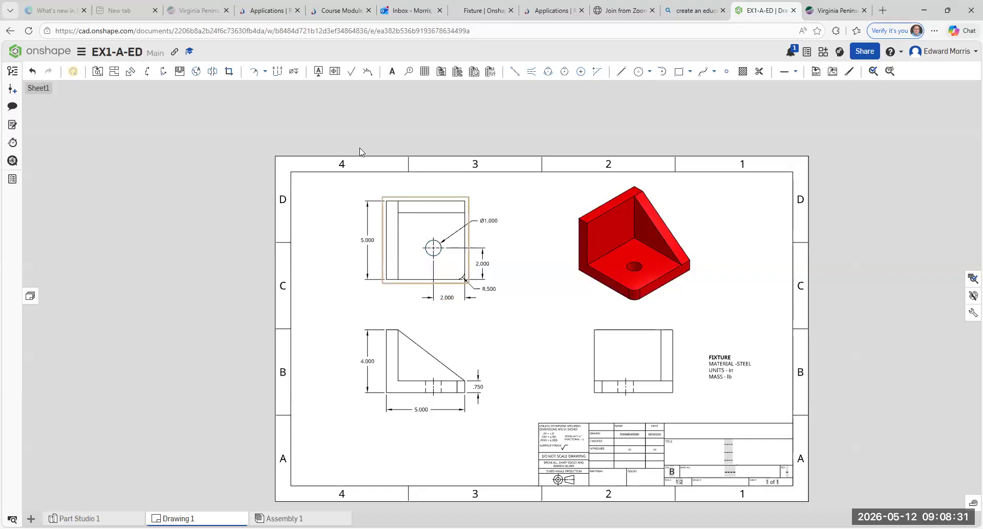
pyautogui.click(478, 384)
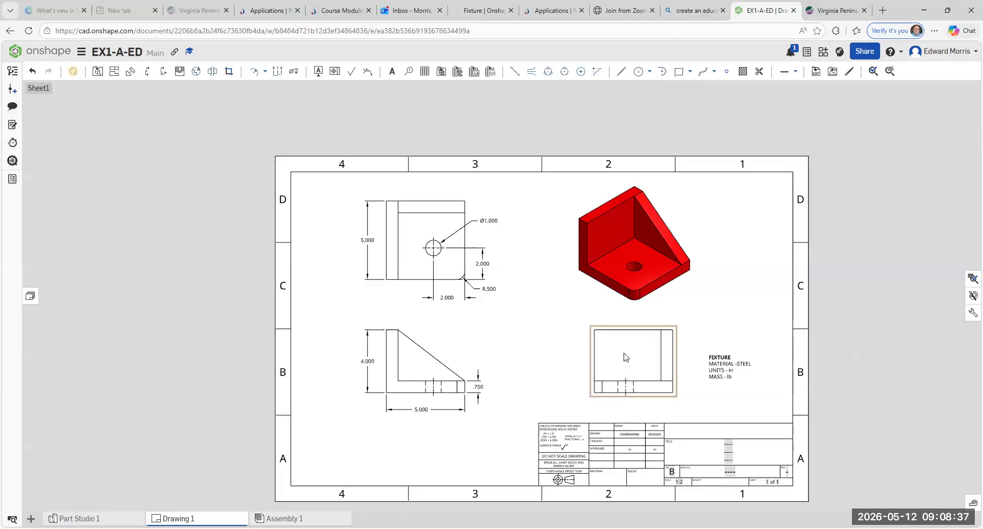
# Step: Add the note 'TOP VIEW' under the upper-left view, formatted bold and underlined
pyautogui.click(393, 74)
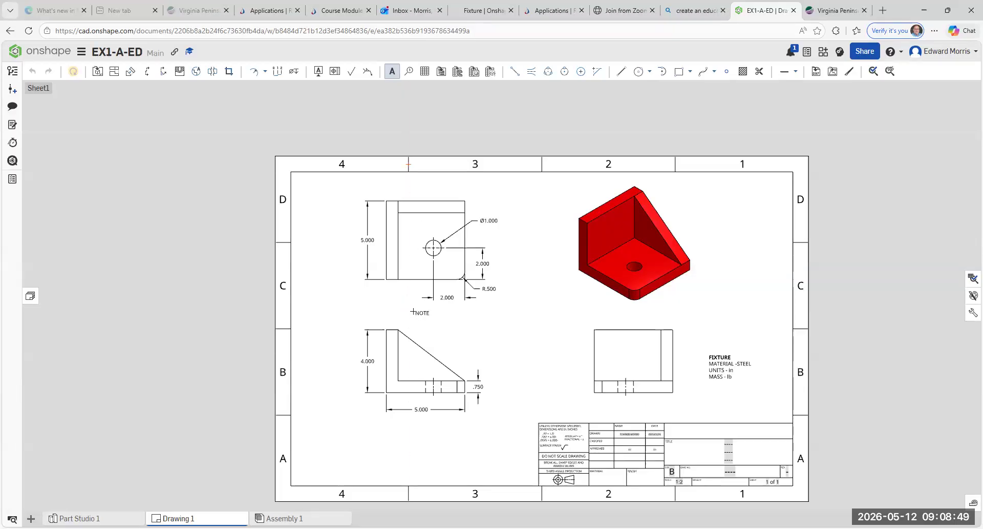
pyautogui.click(413, 311)
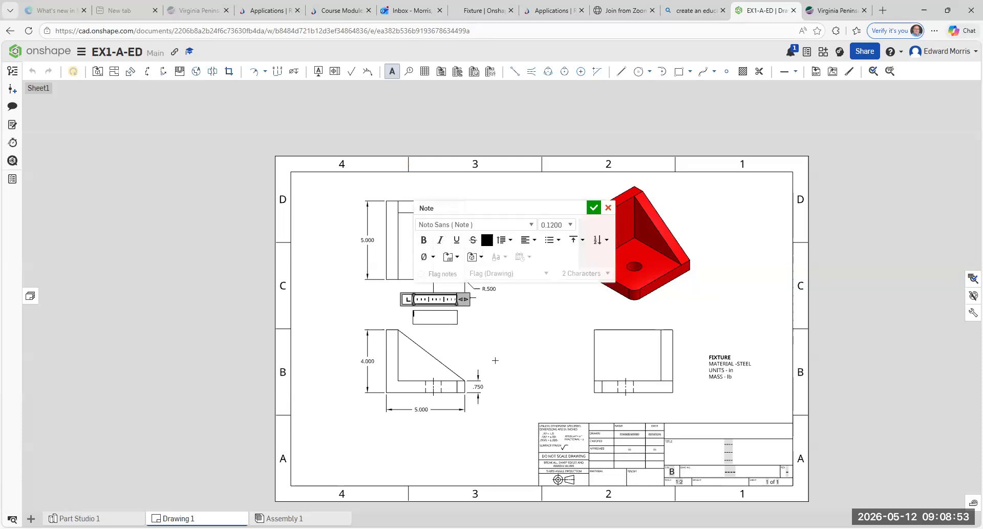
pyautogui.write('TOP VIEW')
pyautogui.moveTo(444, 314); pyautogui.dragTo(413, 314)
pyautogui.click(424, 240)
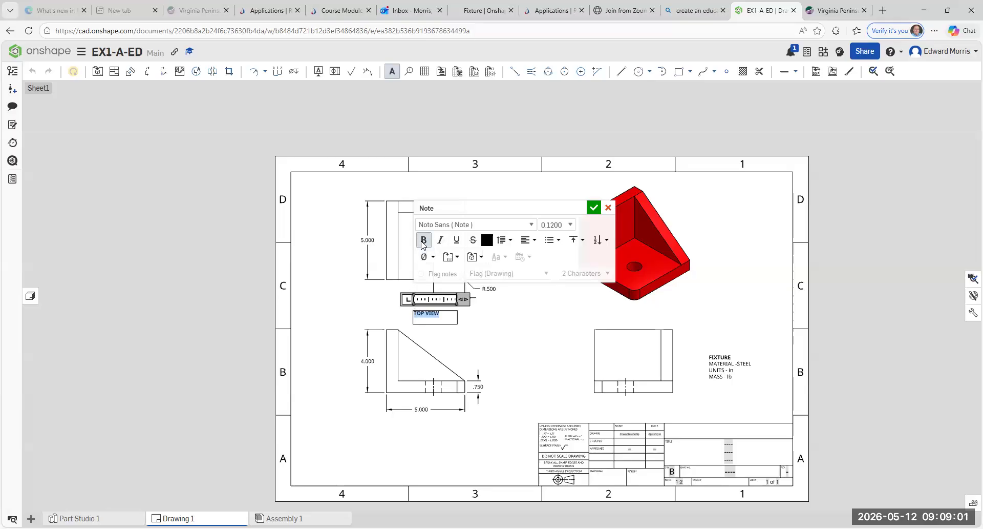
pyautogui.click(456, 241)
pyautogui.click(594, 209)
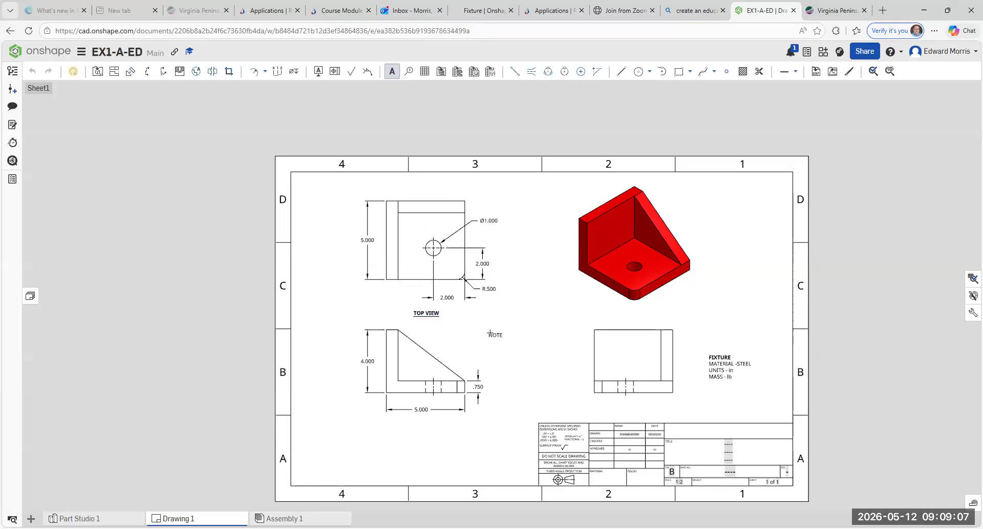
pyautogui.press('Escape')
pyautogui.click(416, 315)
pyautogui.press('Escape')
# Step: Copy the TOP VIEW note and paste it below the lower-left view
pyautogui.click(424, 316)
pyautogui.rightClick(425, 314)
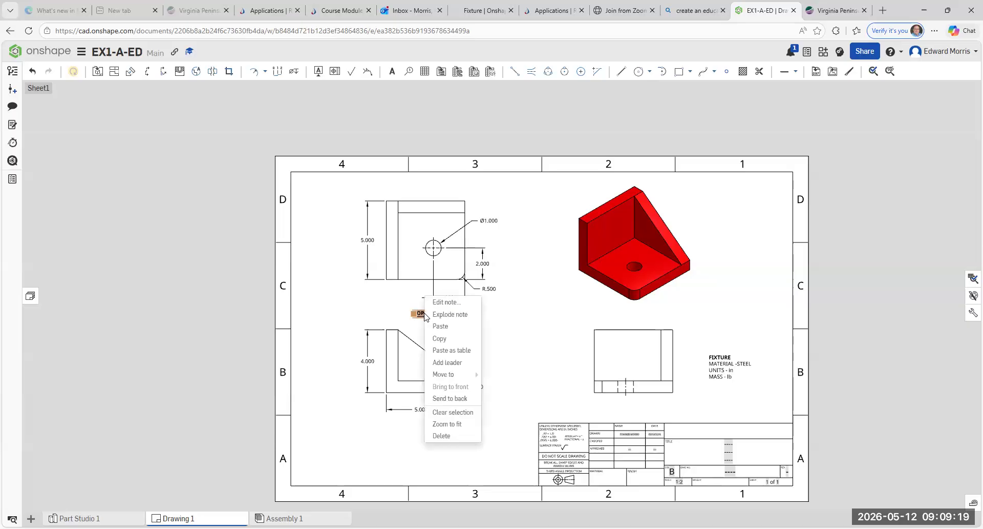
pyautogui.click(441, 341)
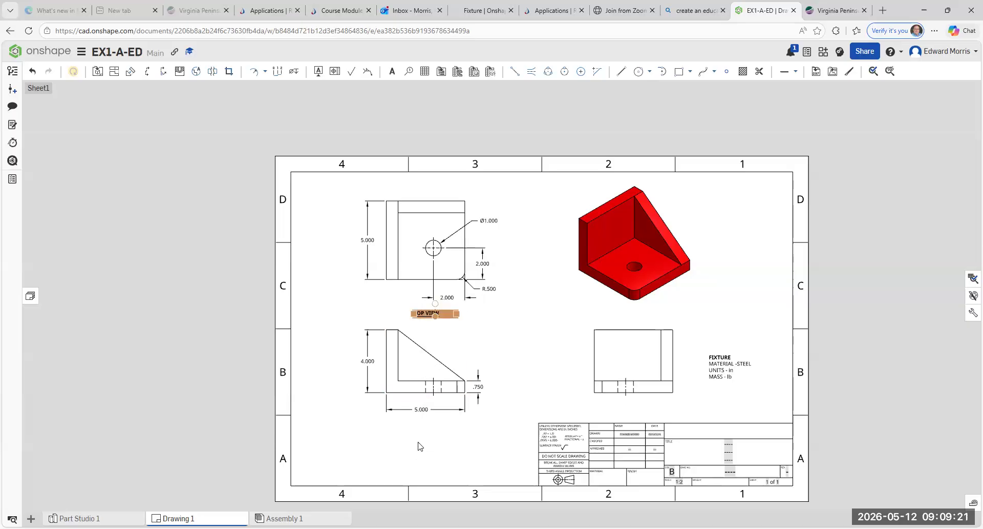
pyautogui.rightClick(419, 446)
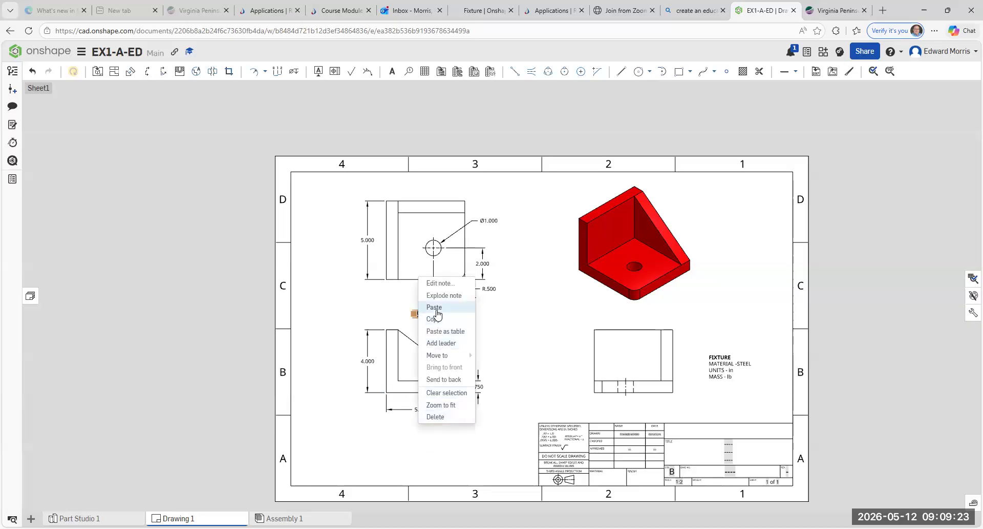
pyautogui.click(438, 311)
pyautogui.click(399, 447)
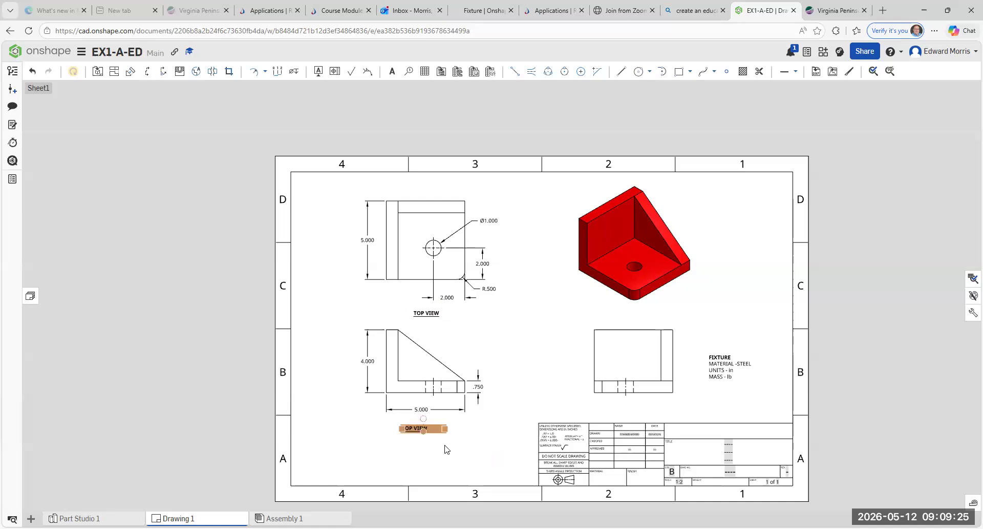
# Step: Change the pasted label's text to FRONT VIEW
pyautogui.doubleClick(413, 429)
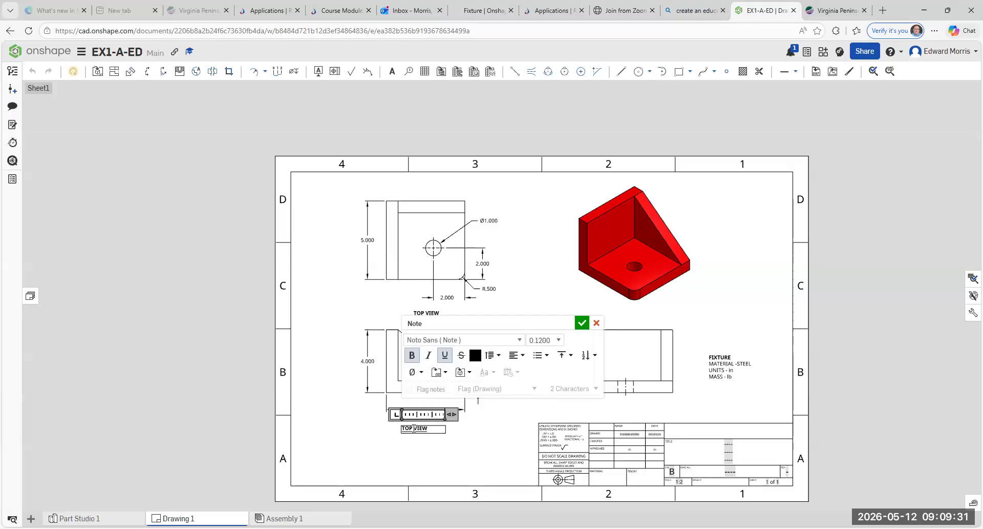
pyautogui.press('BackSpace')
pyautogui.press('BackSpace')
pyautogui.press('BackSpace')
pyautogui.press('BackSpace')
pyautogui.write('FRONT')
pyautogui.click(582, 324)
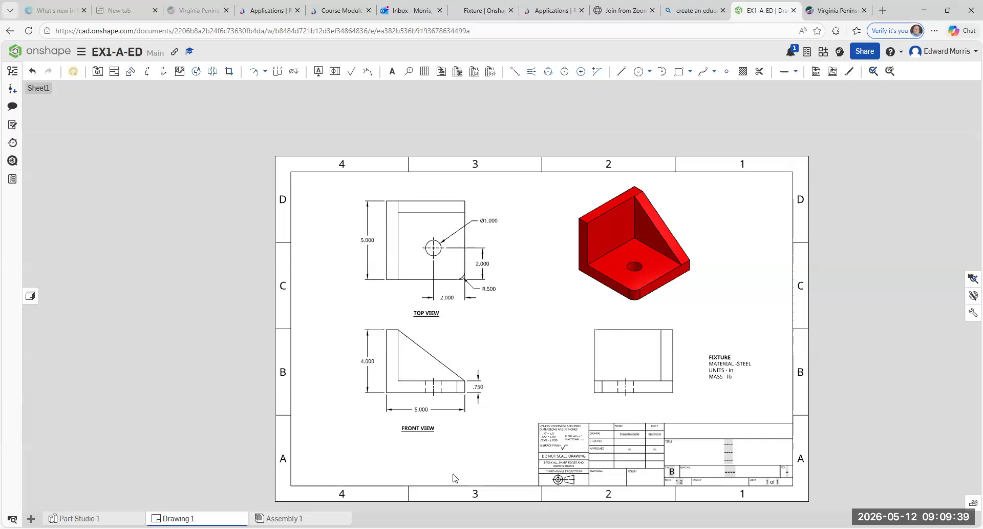
# Step: Copy the FRONT VIEW note and paste it just below the right-side view
pyautogui.click(413, 430)
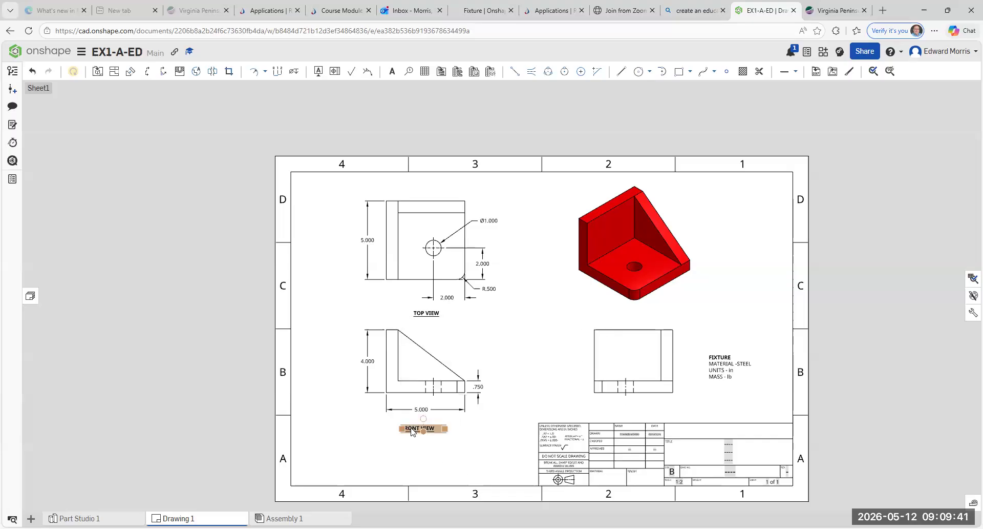
pyautogui.rightClick(412, 432)
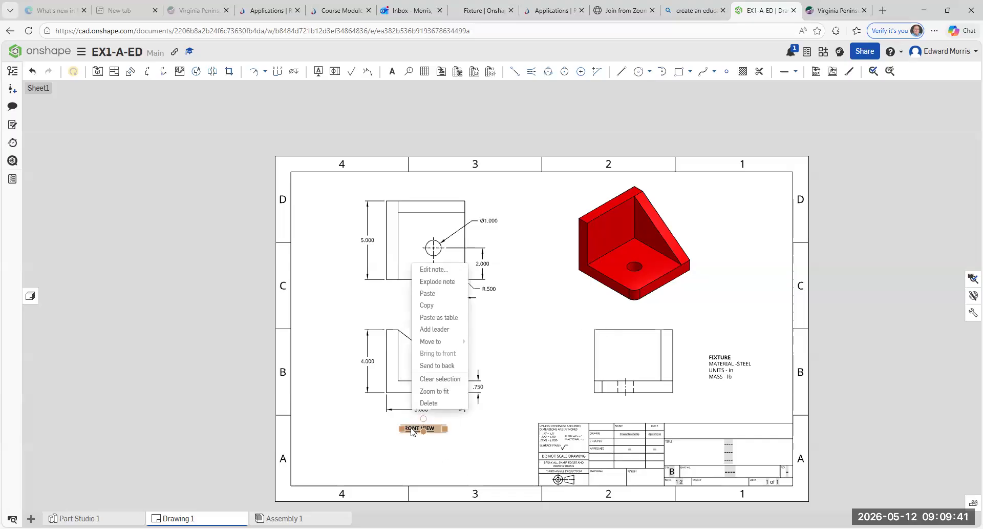
pyautogui.click(434, 306)
pyautogui.rightClick(630, 411)
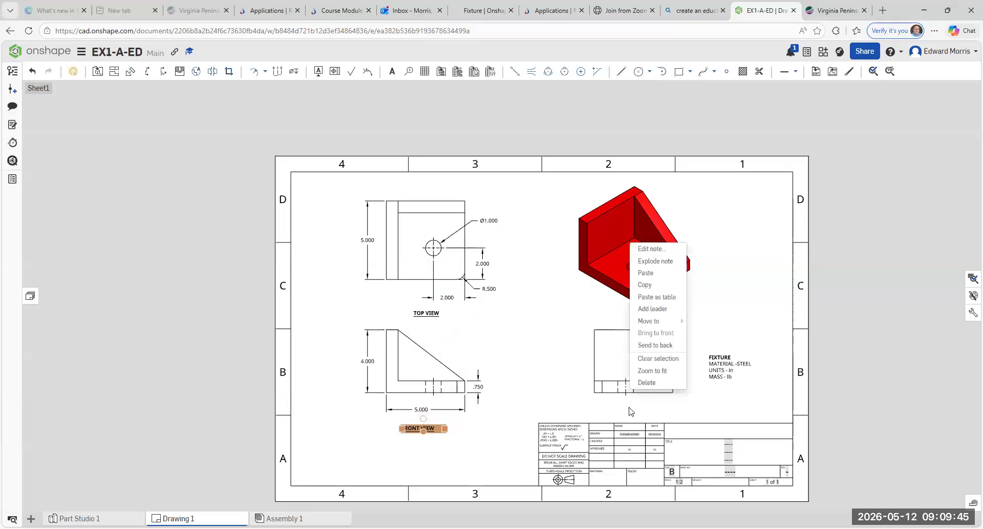
pyautogui.click(648, 273)
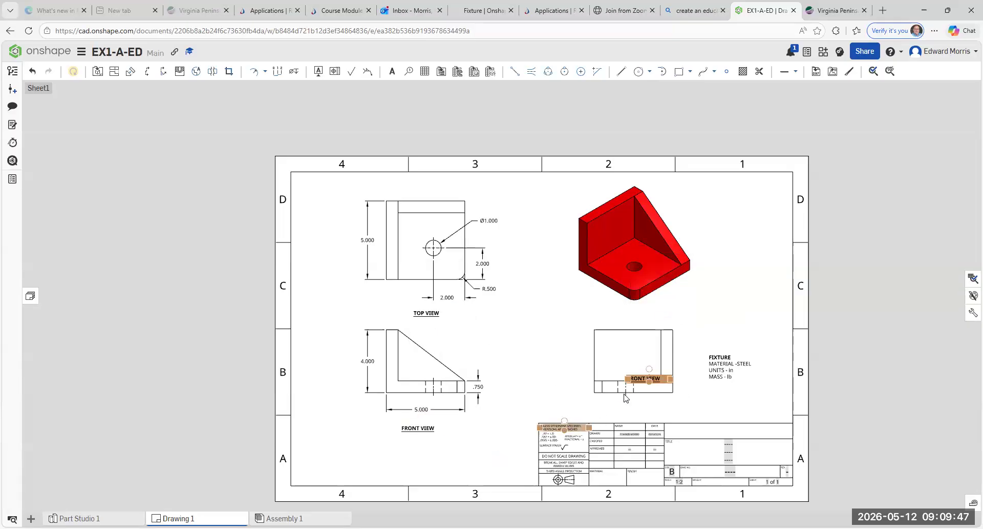
pyautogui.moveTo(642, 378); pyautogui.dragTo(628, 411)
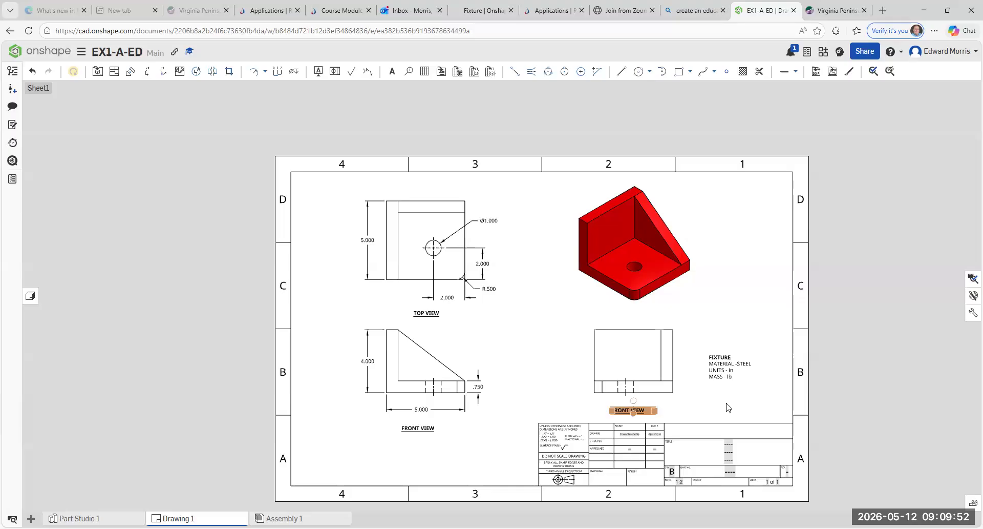
# Step: Change the pasted label's text to RS VIEW
pyautogui.doubleClick(618, 412)
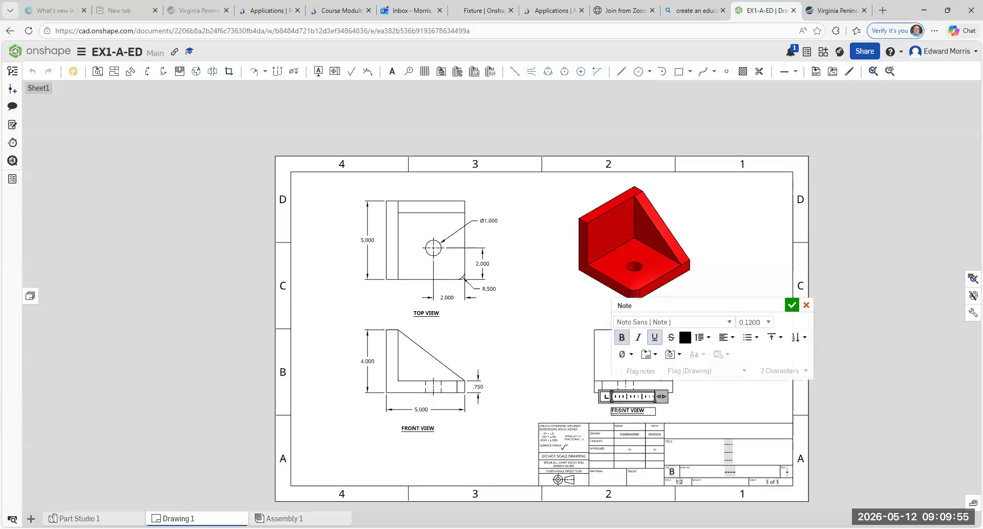
pyautogui.press('BackSpace')
pyautogui.press('BackSpace')
pyautogui.press('BackSpace')
pyautogui.press('BackSpace')
pyautogui.press('BackSpace')
pyautogui.press('BackSpace')
pyautogui.write('RS')
pyautogui.click(793, 305)
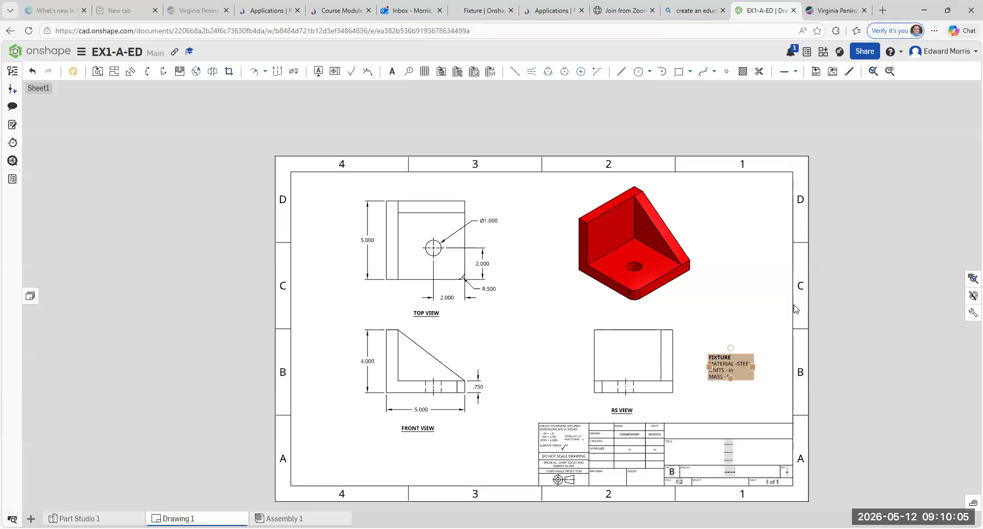
# Step: Copy the RS VIEW note and paste it below the isometric view
pyautogui.rightClick(620, 411)
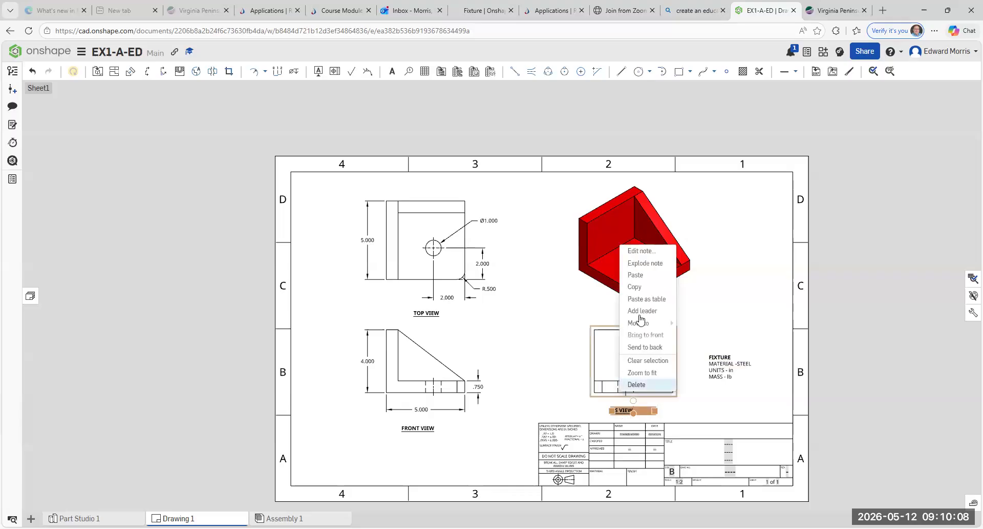
pyautogui.click(644, 289)
pyautogui.rightClick(615, 318)
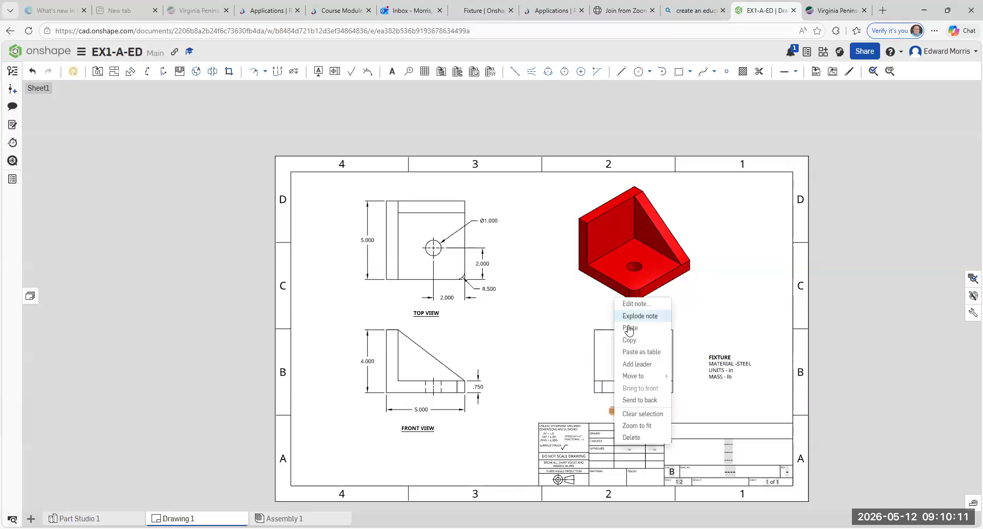
pyautogui.click(630, 326)
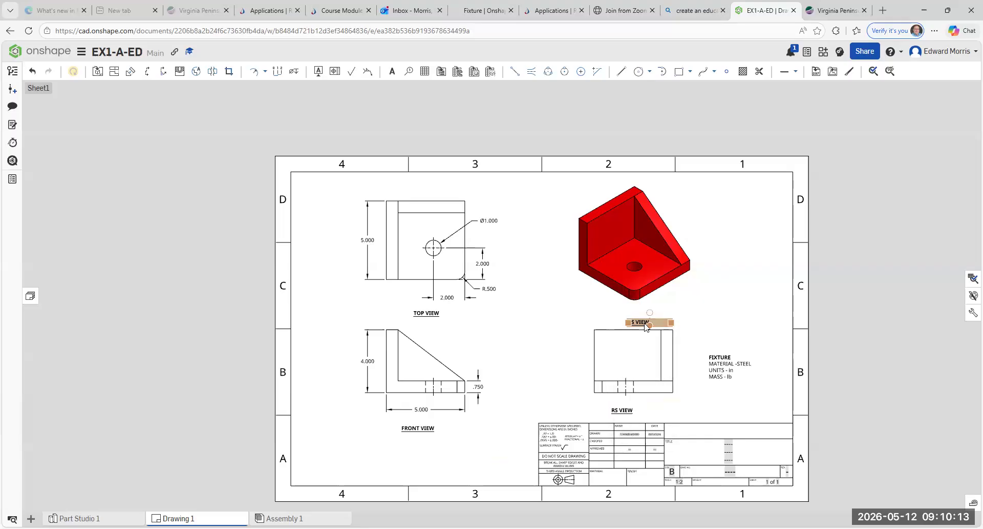
pyautogui.moveTo(628, 319); pyautogui.dragTo(617, 313)
# Step: Change the pasted label's text to ISO VIEW
pyautogui.click(623, 319)
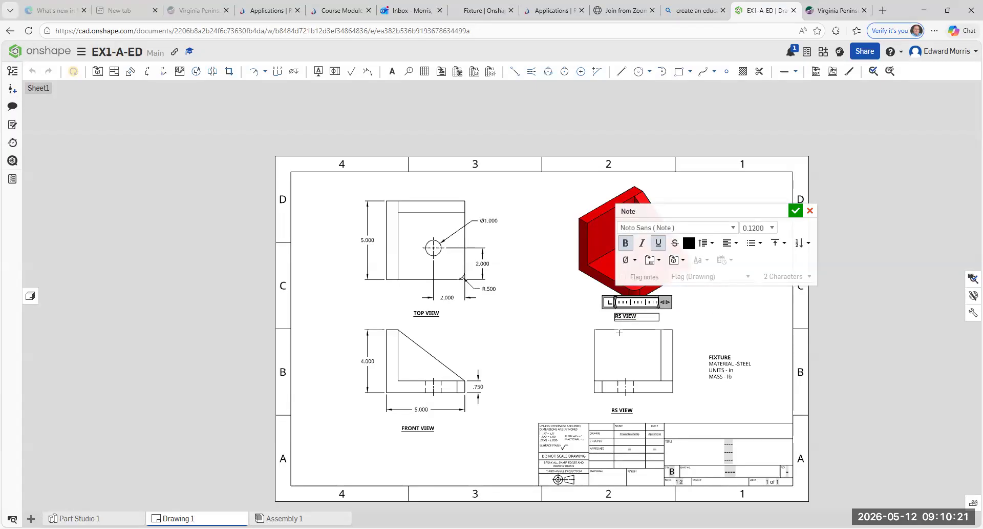
pyautogui.press('BackSpace')
pyautogui.press('BackSpace')
pyautogui.write('ISO')
pyautogui.click(796, 211)
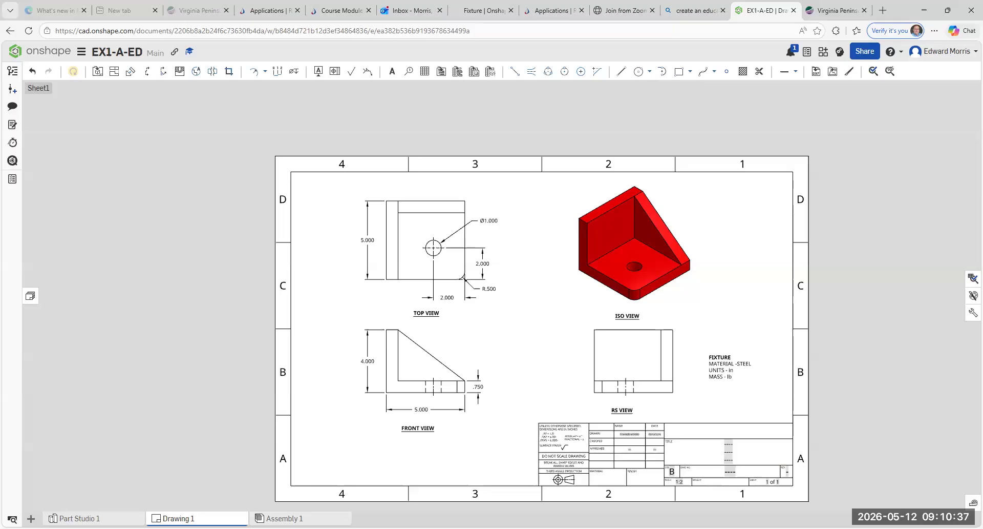
# Step: Enter the checker's surname in the title block's CHECKED name cell
pyautogui.scroll(5, 801, 504)
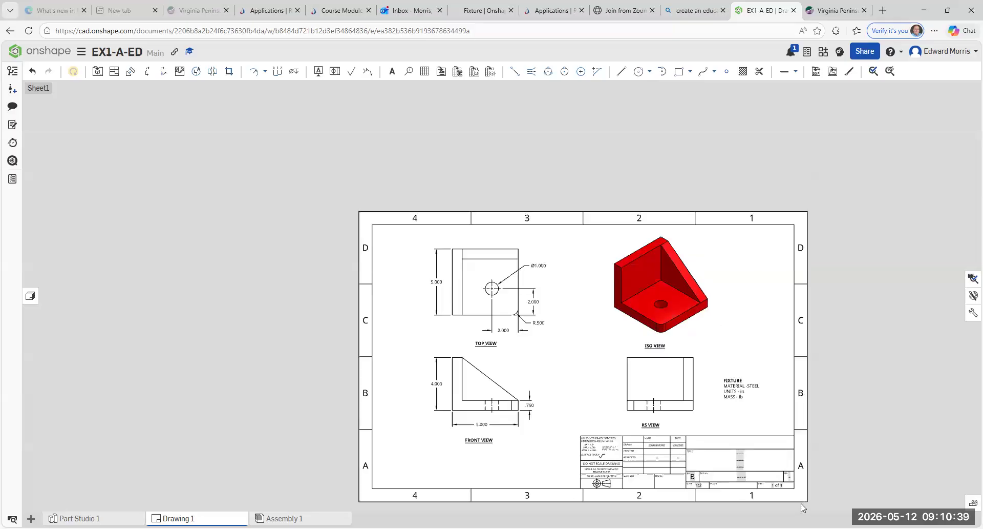
pyautogui.scroll(2, 801, 503)
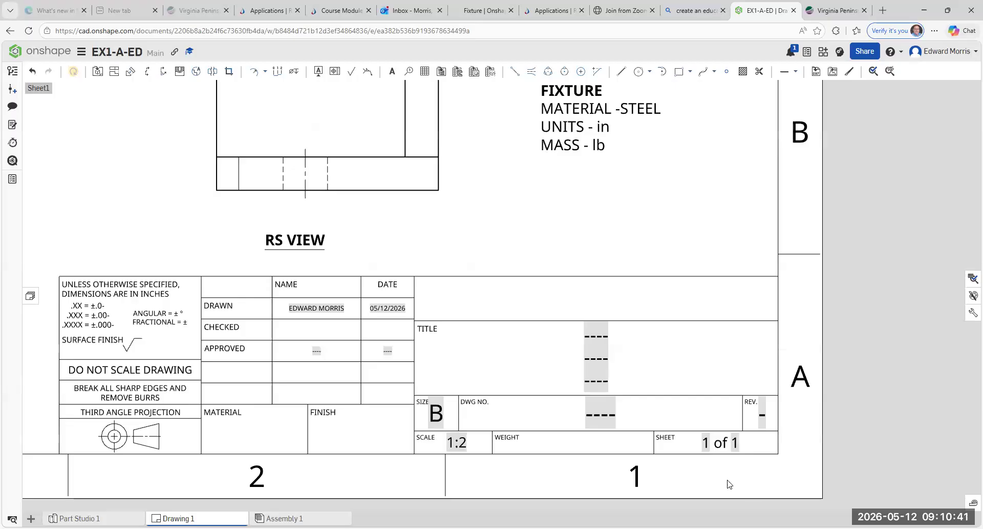
pyautogui.scroll(2, 729, 483)
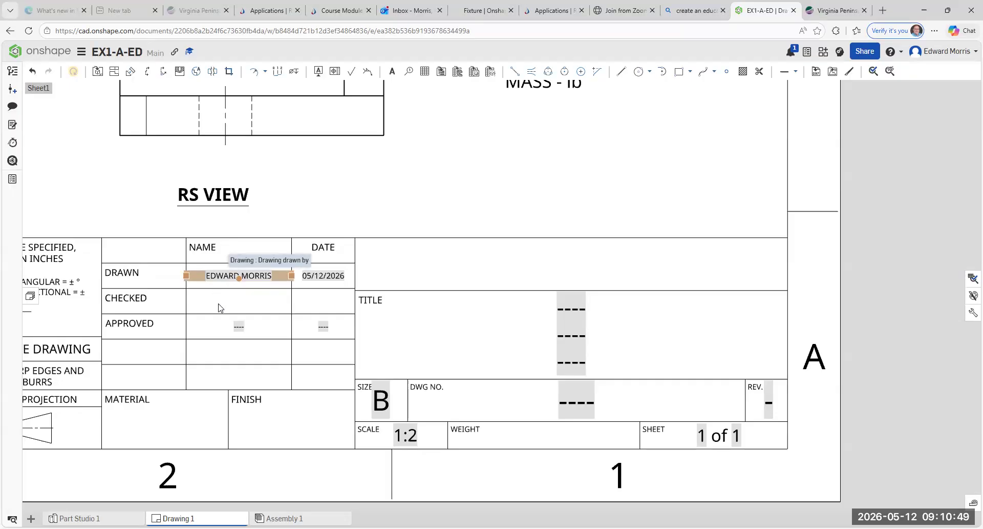
pyautogui.click(228, 276)
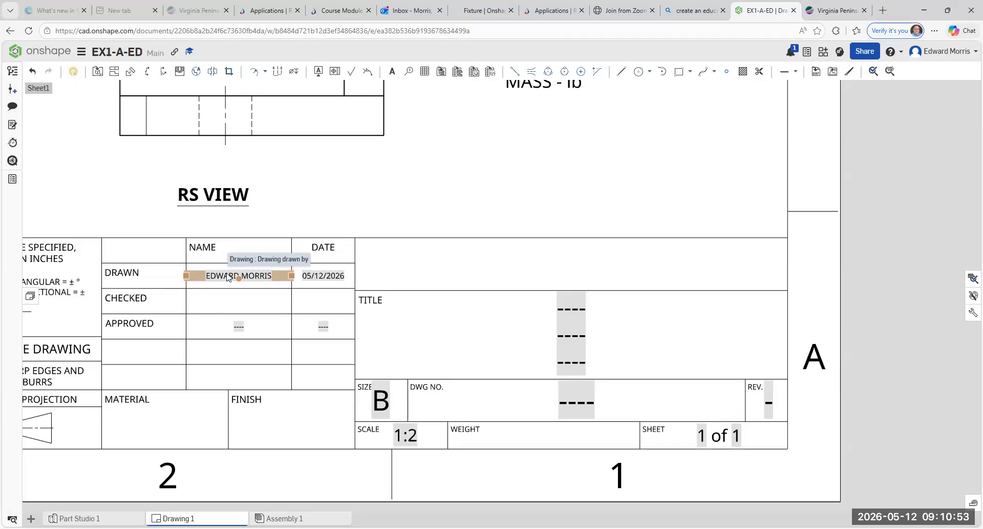
pyautogui.click(207, 312)
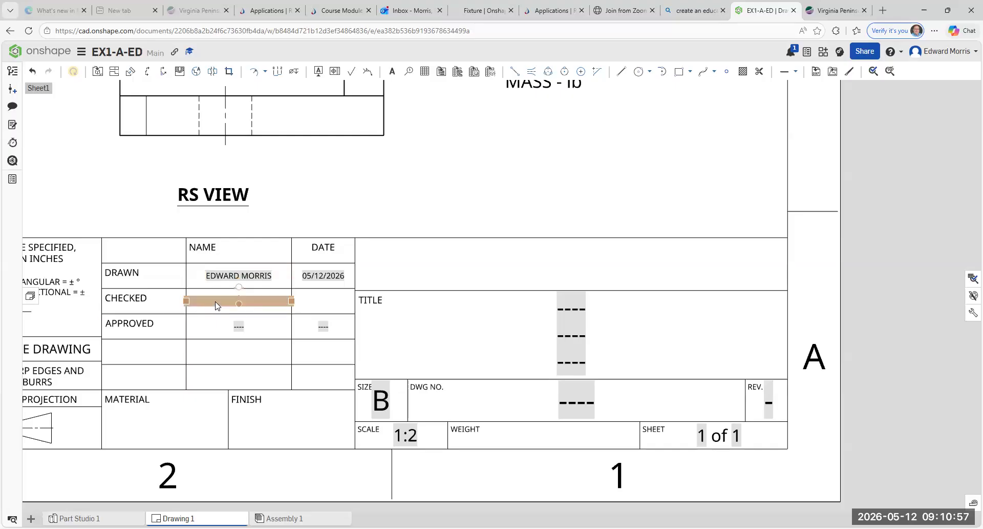
pyautogui.doubleClick(219, 304)
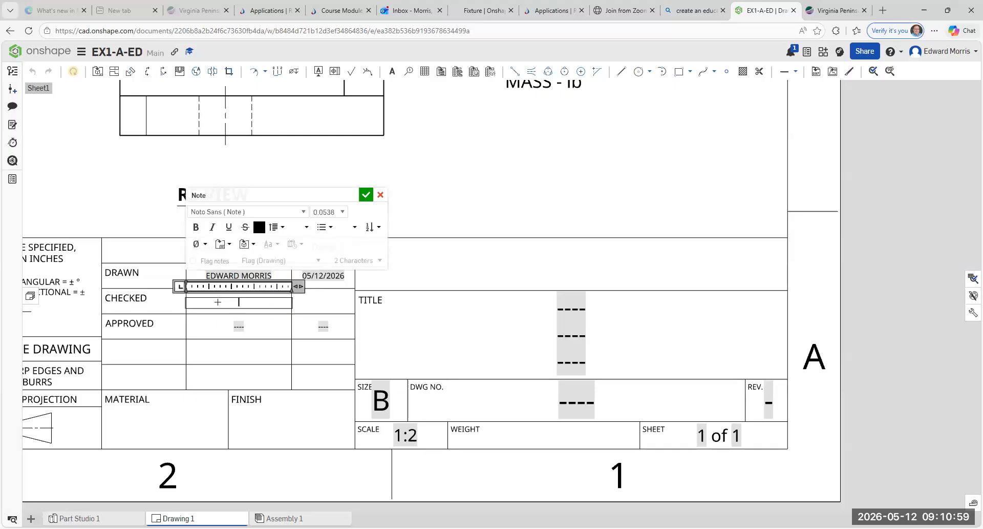
pyautogui.write('N')
pyautogui.press('BackSpace')
pyautogui.write('MRR')
pyautogui.press('BackSpace')
pyautogui.press('BackSpace')
pyautogui.write('ORRIS')
pyautogui.click(456, 184)
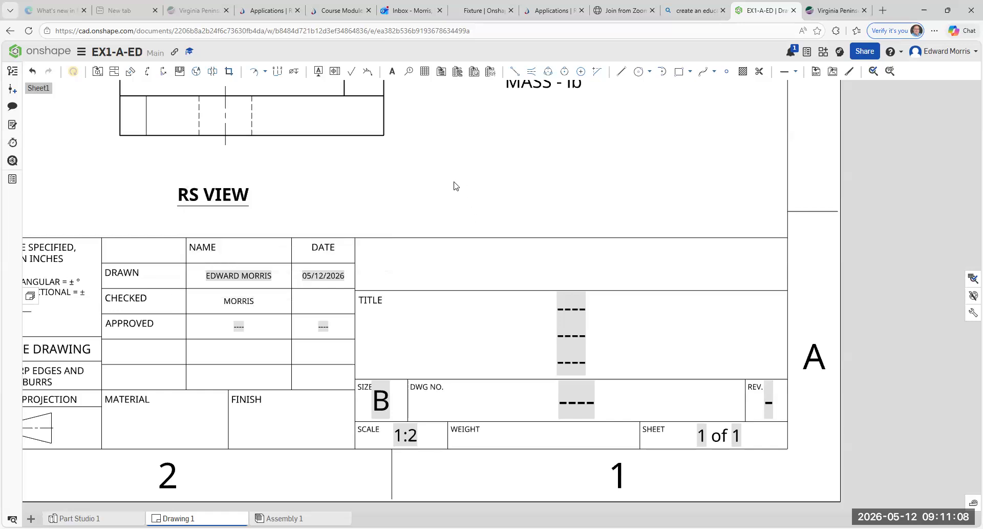
# Step: Enter 05/12/2026 in the CHECKED date cell
pyautogui.doubleClick(319, 302)
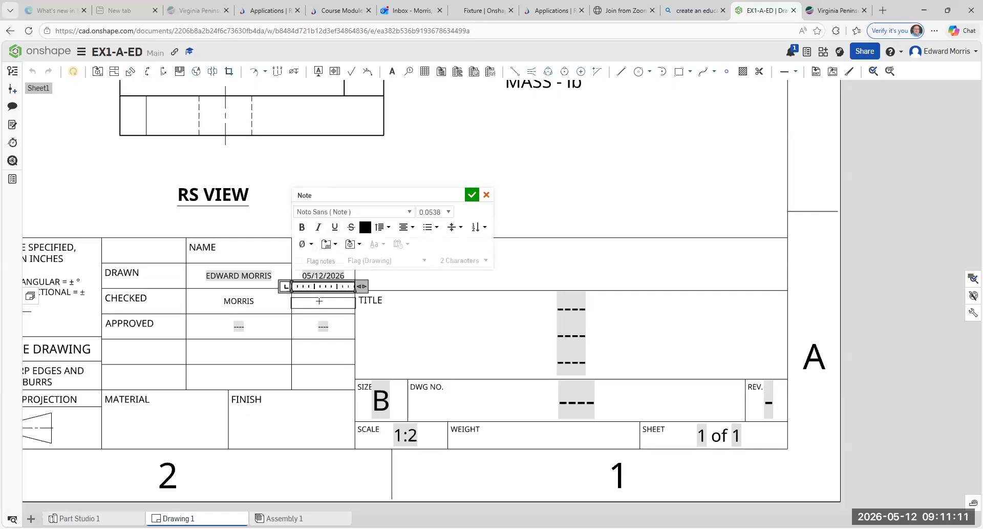
pyautogui.write('05/12/2026')
pyautogui.click(472, 196)
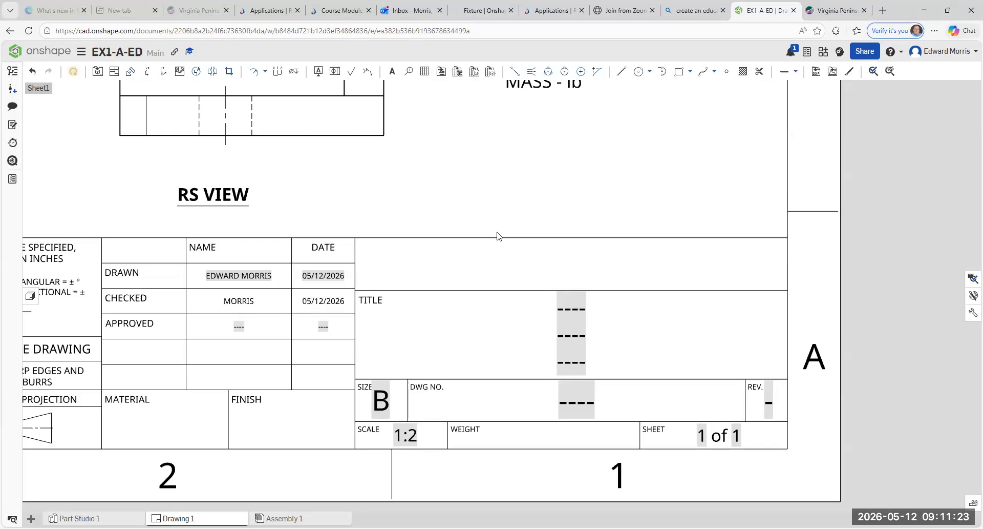
# Step: Enter EX1-A-ED as the title note in the TITLE field
pyautogui.doubleClick(575, 313)
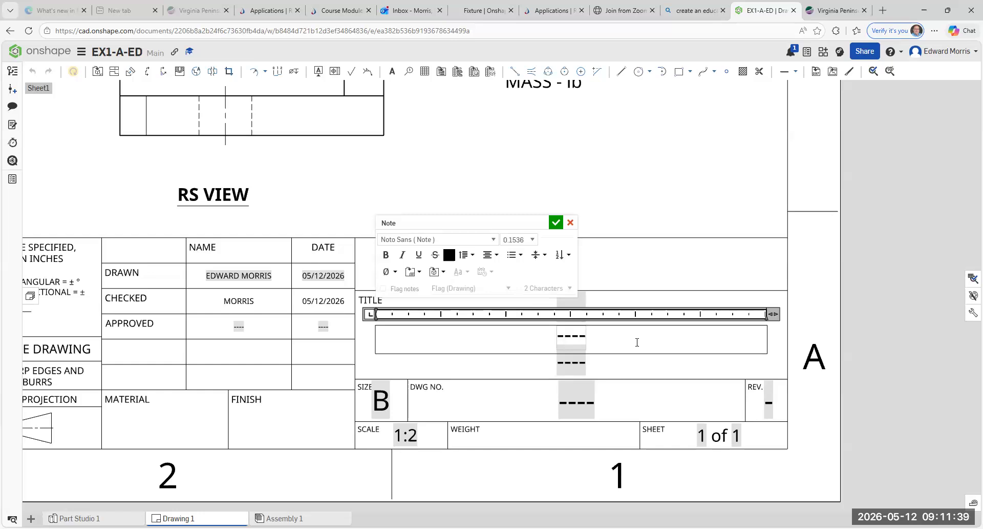
pyautogui.write('EX')
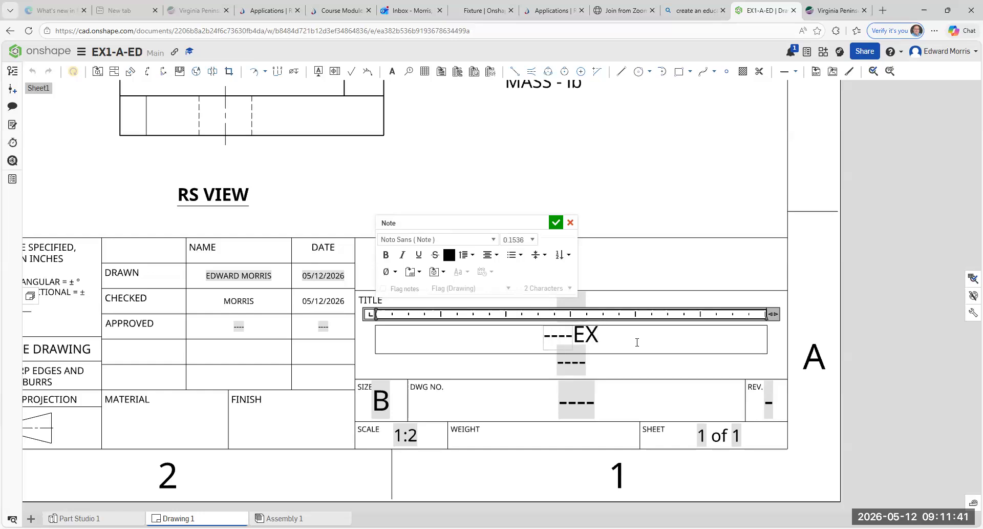
pyautogui.write('1')
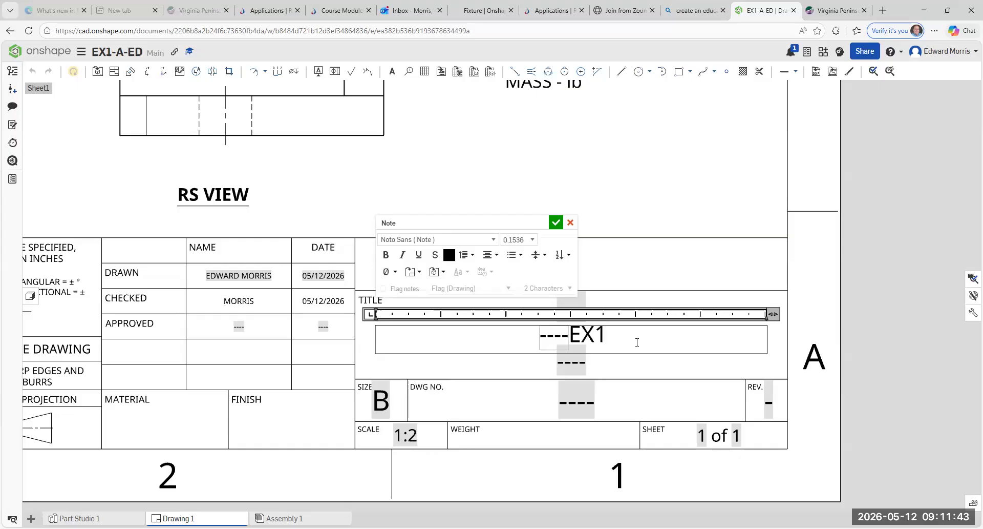
pyautogui.write('-A-ED')
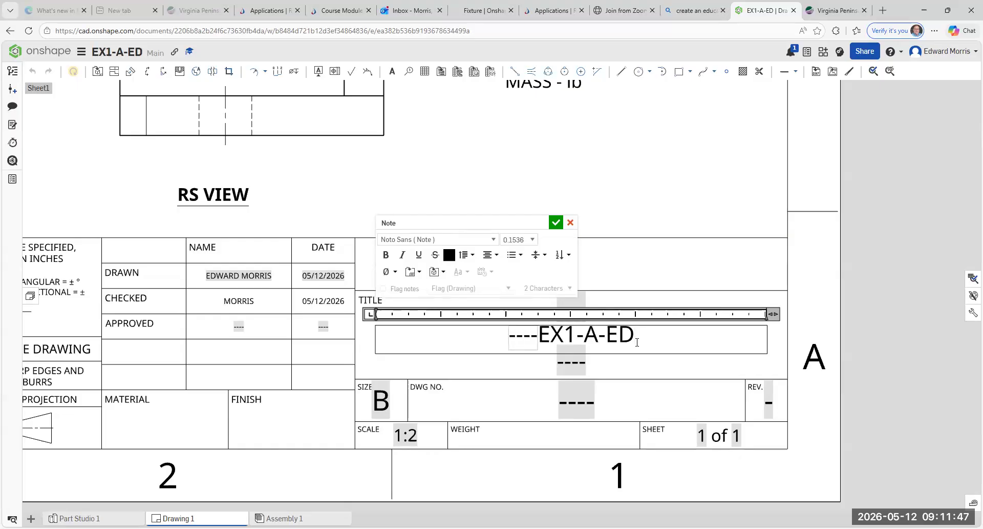
pyautogui.click(556, 225)
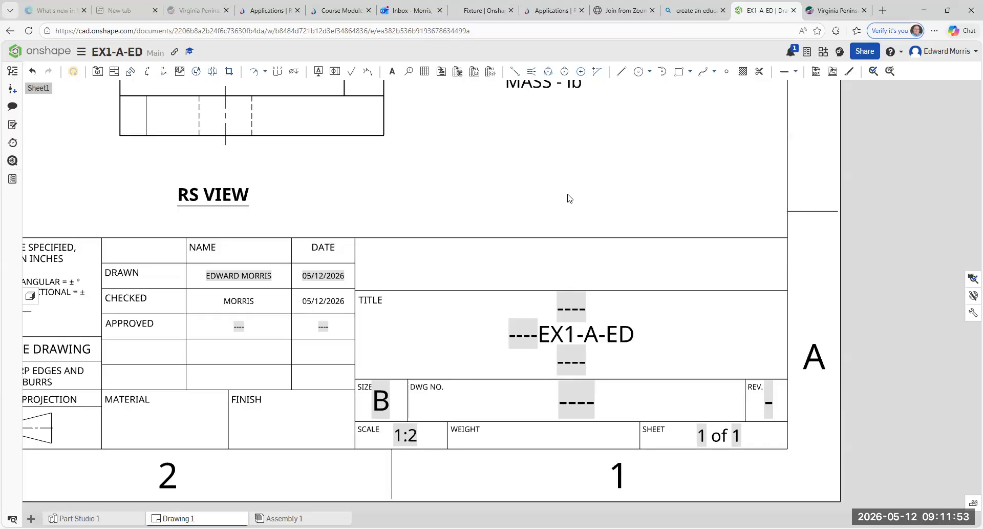
pyautogui.click(572, 409)
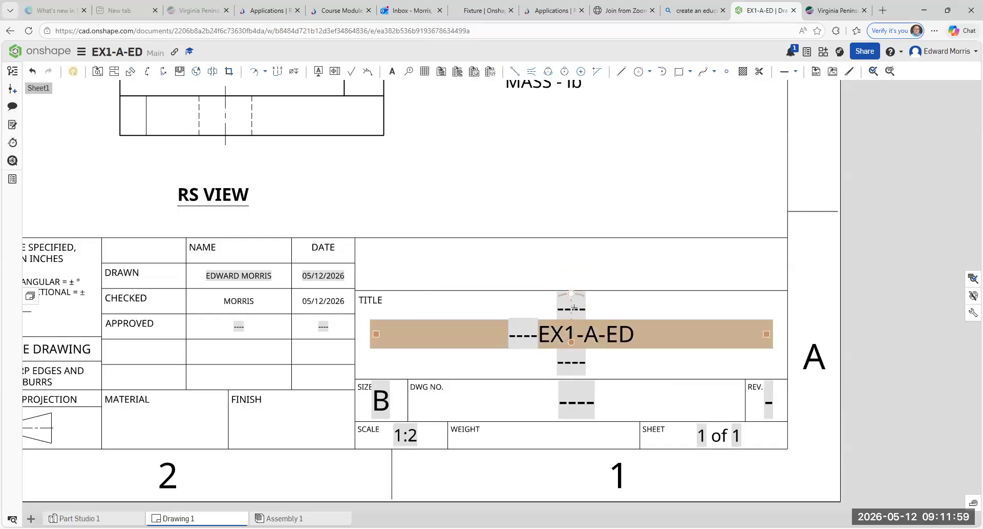
pyautogui.doubleClick(576, 335)
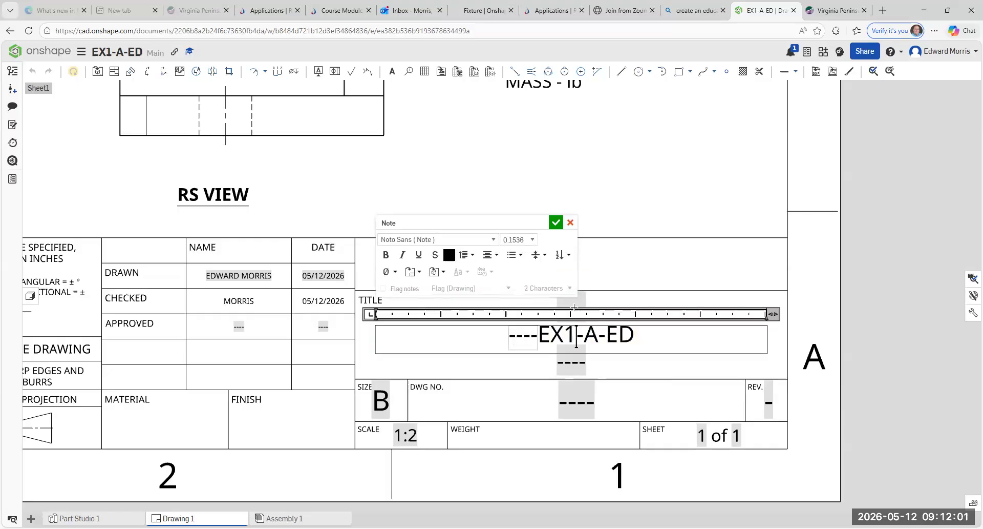
pyautogui.click(556, 223)
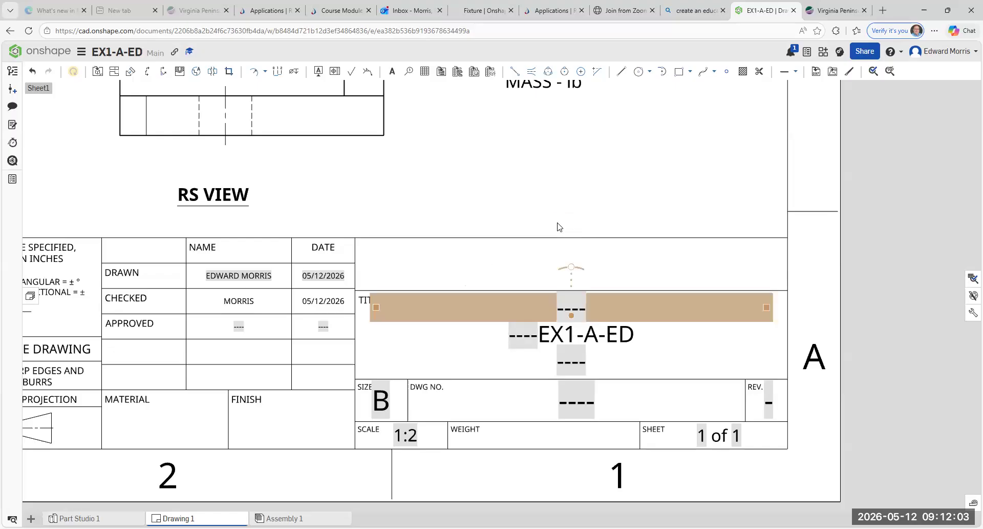
# Step: Type VIRGINIA PENINSULA CC on the upper title line and zoom out to show the whole sheet
pyautogui.doubleClick(571, 266)
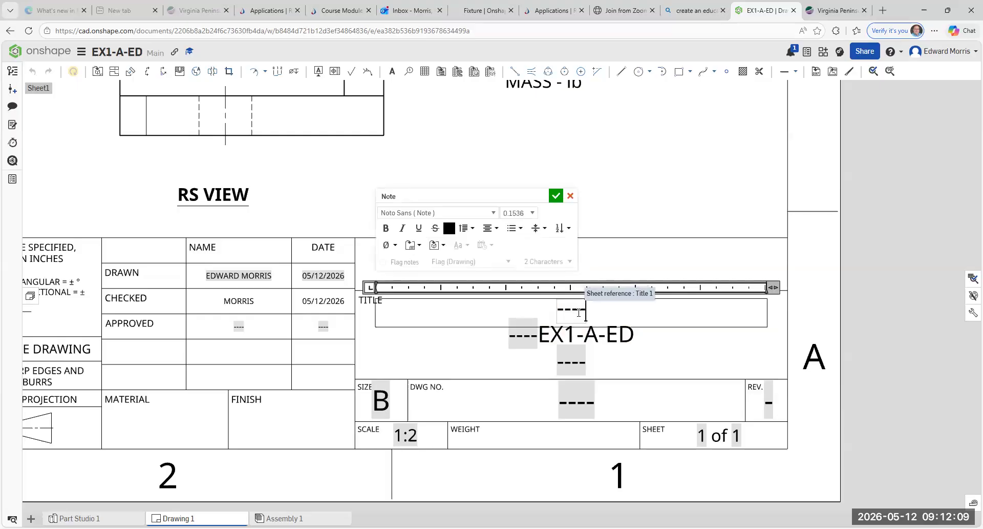
pyautogui.write('VIRGI')
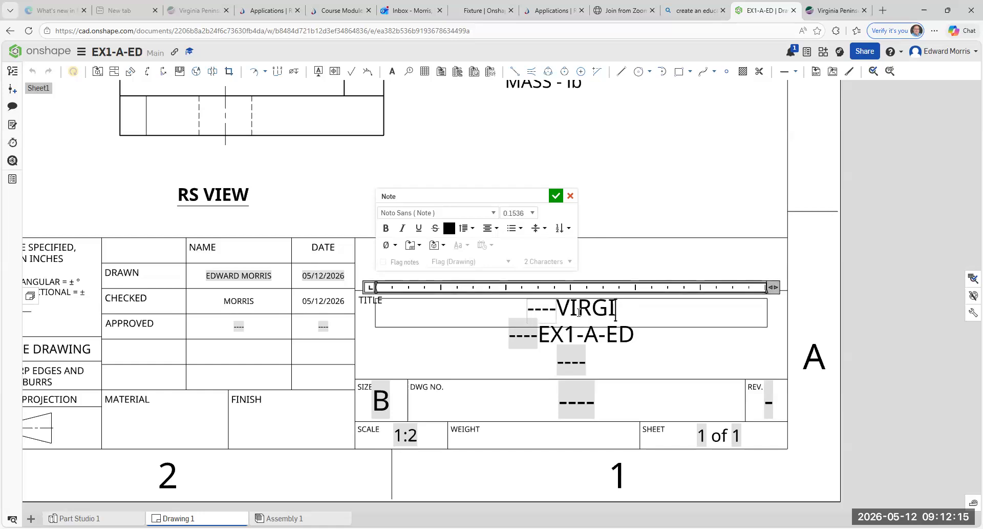
pyautogui.write('NIA PENINSI')
pyautogui.press('BackSpace')
pyautogui.write('ULA ')
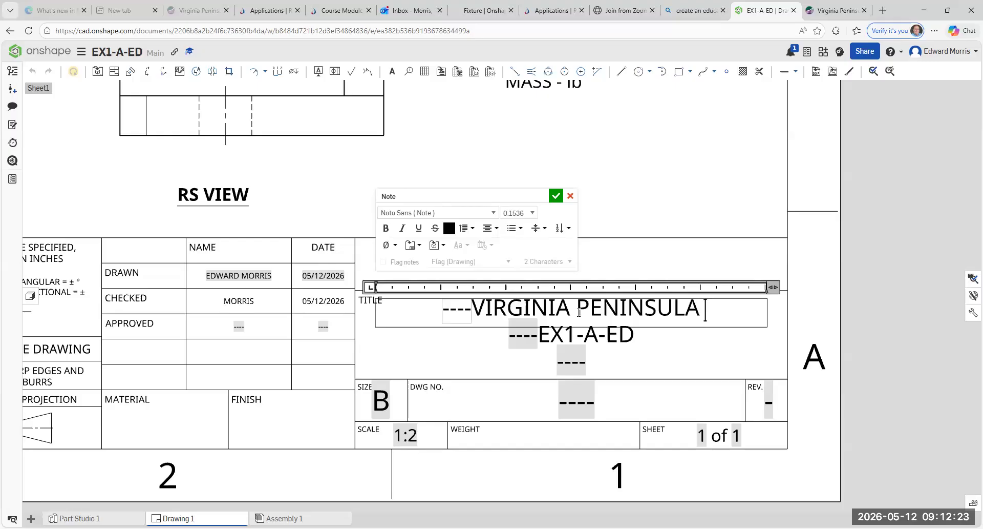
pyautogui.write('CC')
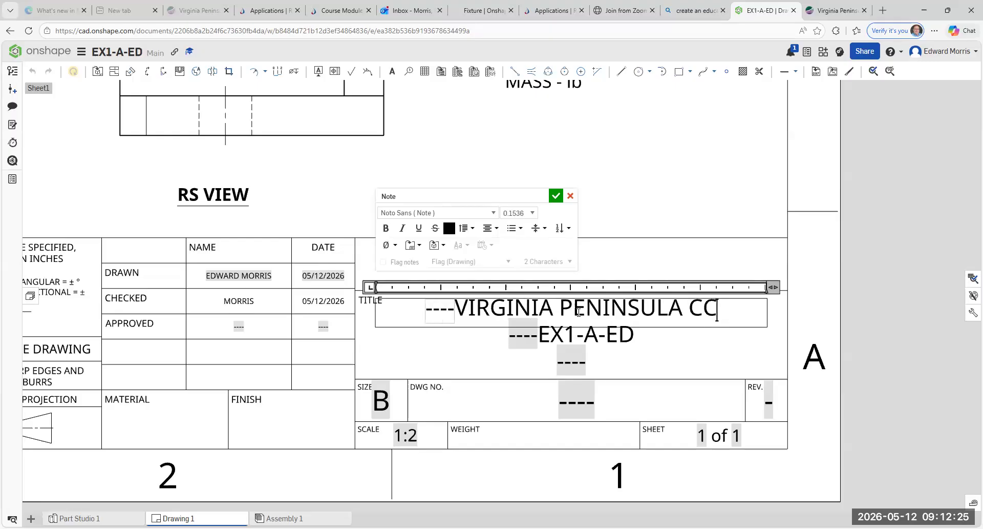
pyautogui.click(557, 196)
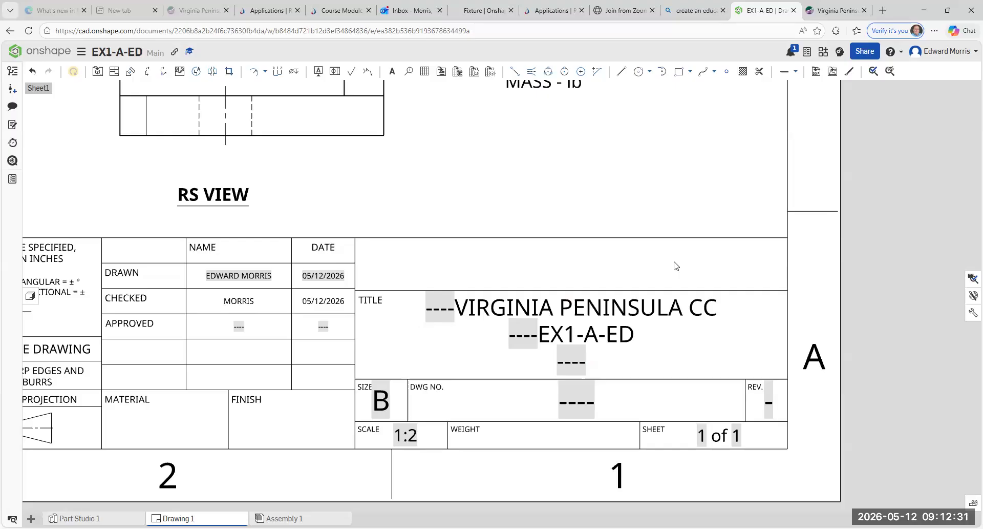
pyautogui.click(584, 311)
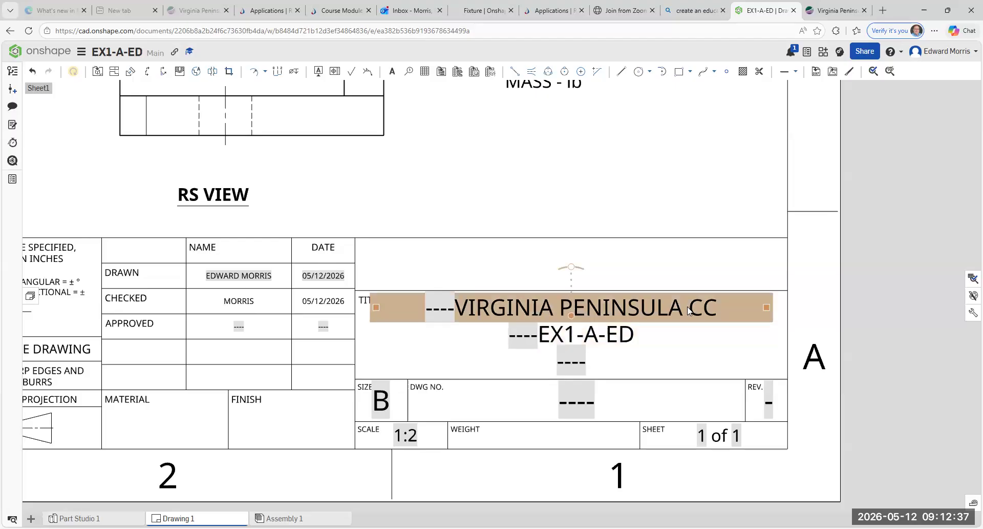
pyautogui.scroll(-3, 553, 333)
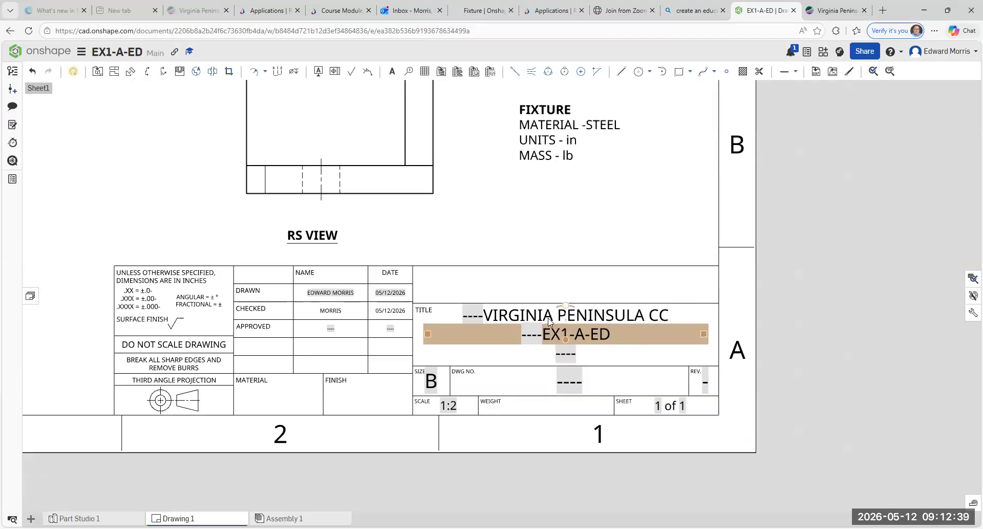
pyautogui.scroll(-3, 513, 215)
pyautogui.moveTo(518, 223); pyautogui.dragTo(602, 360, button='middle')
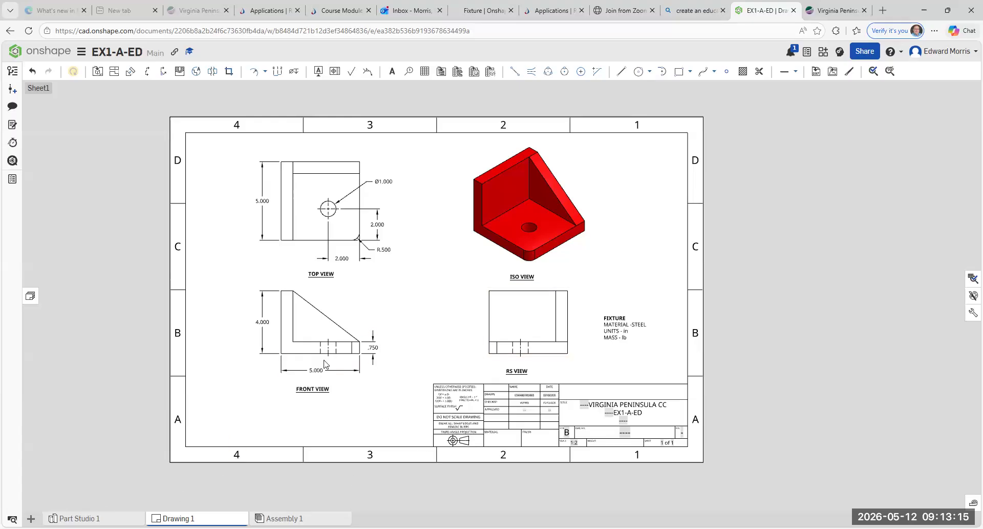
# Step: Toggle between the Drawing 1 and Part Studio 1 tabs, ending on the red 3-D bracket
pyautogui.scroll(-1, 326, 361)
pyautogui.scroll(3, 326, 357)
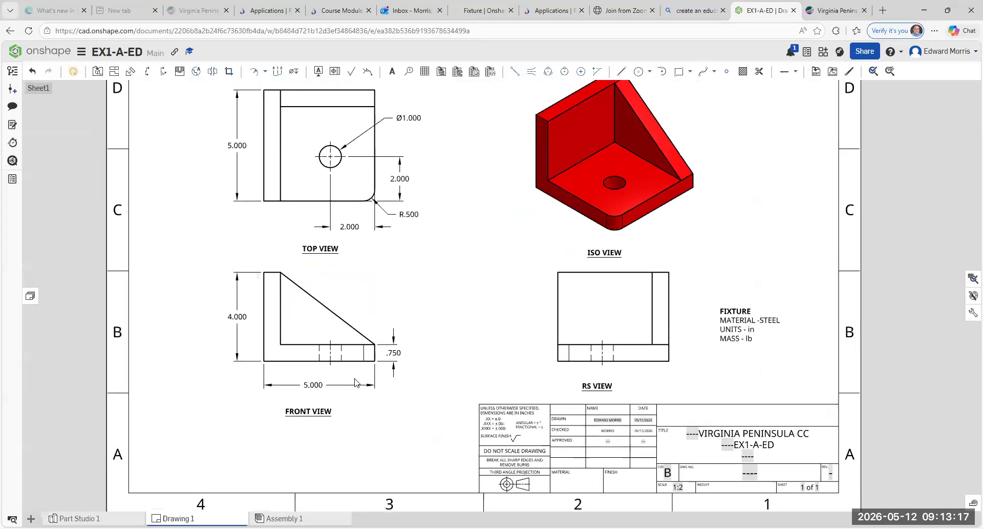
pyautogui.scroll(-2, 353, 372)
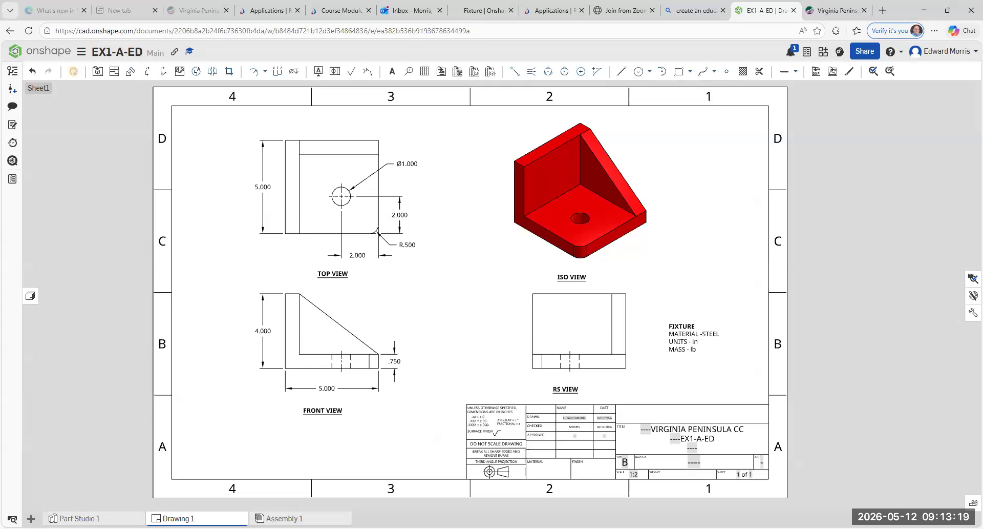
pyautogui.click(79, 519)
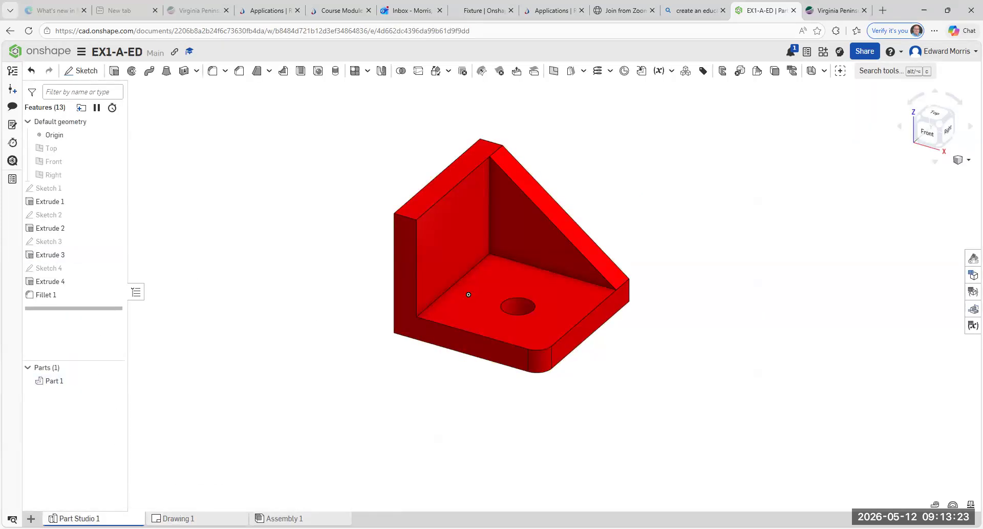
pyautogui.click(174, 518)
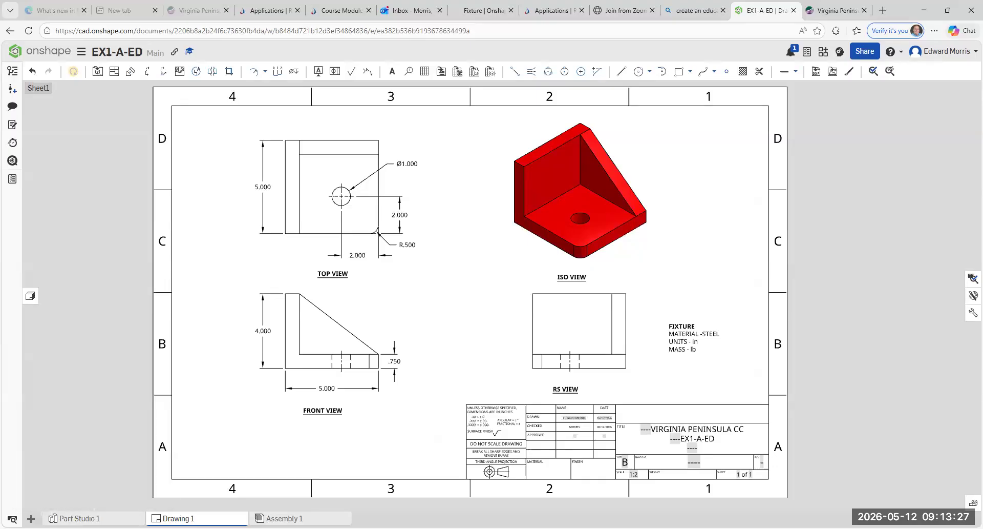
pyautogui.click(94, 518)
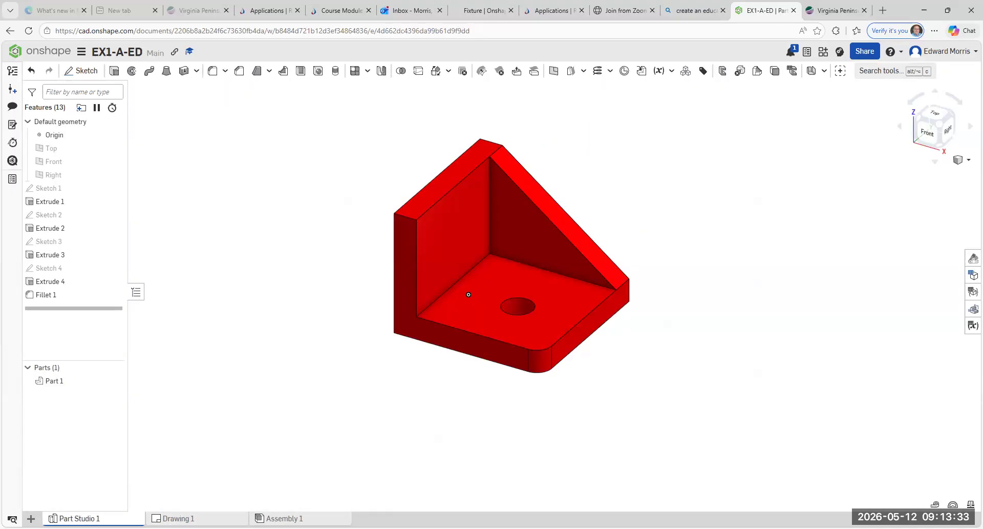
pyautogui.click(174, 517)
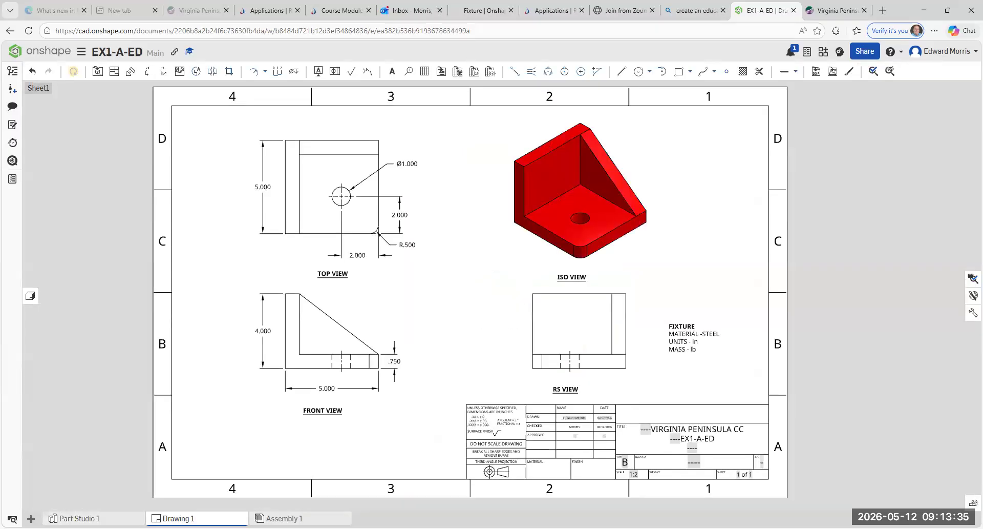
pyautogui.click(82, 518)
pyautogui.click(74, 518)
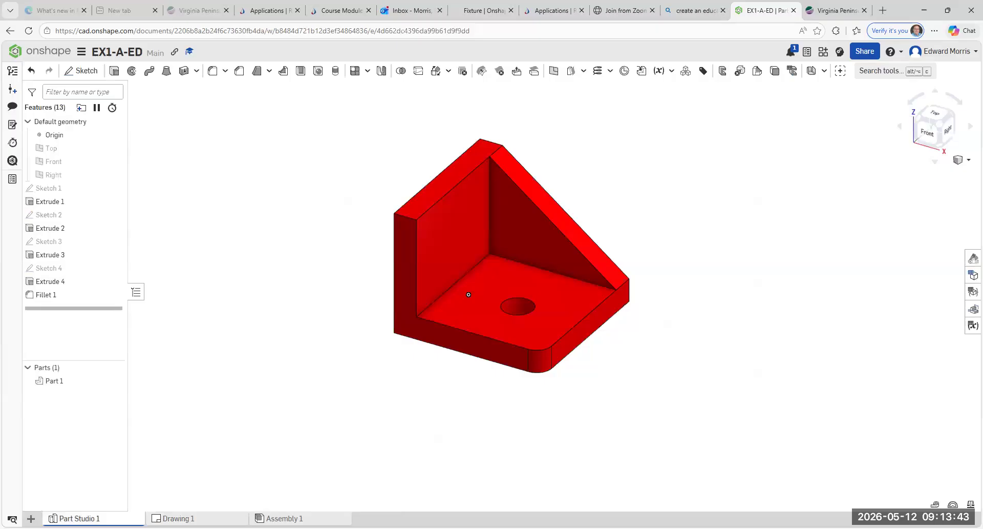
pyautogui.click(179, 518)
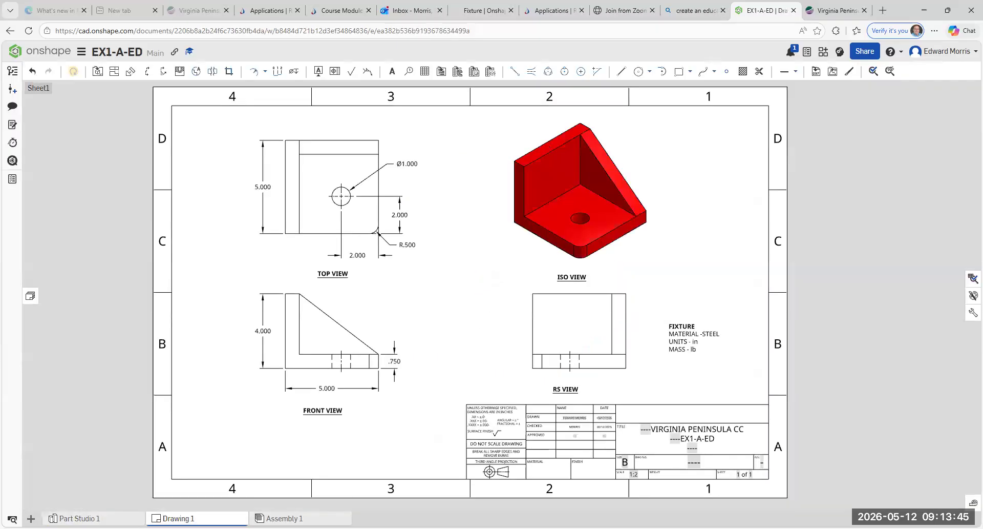
pyautogui.click(77, 518)
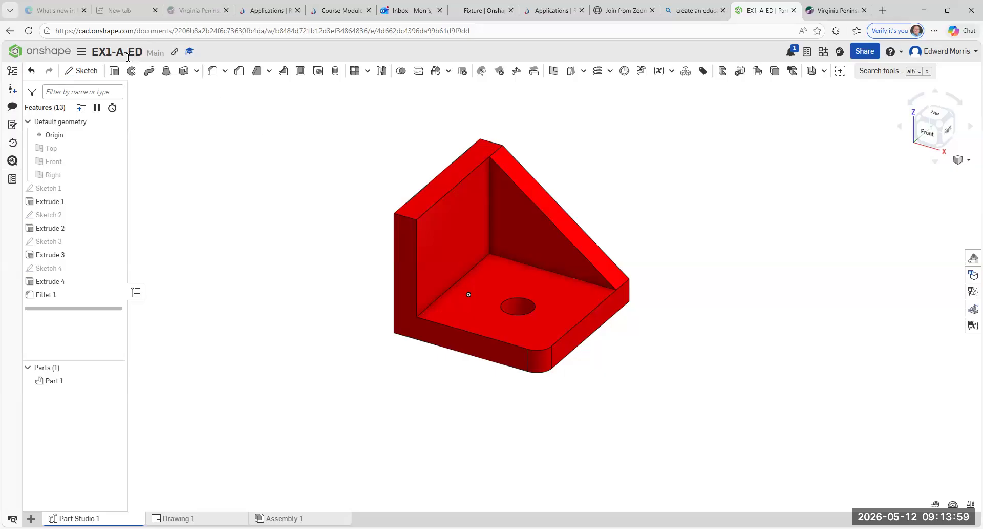
# Step: Open Print setup for Part Studio 1 and set the Letter page to Portrait after trying Landscape
pyautogui.click(82, 53)
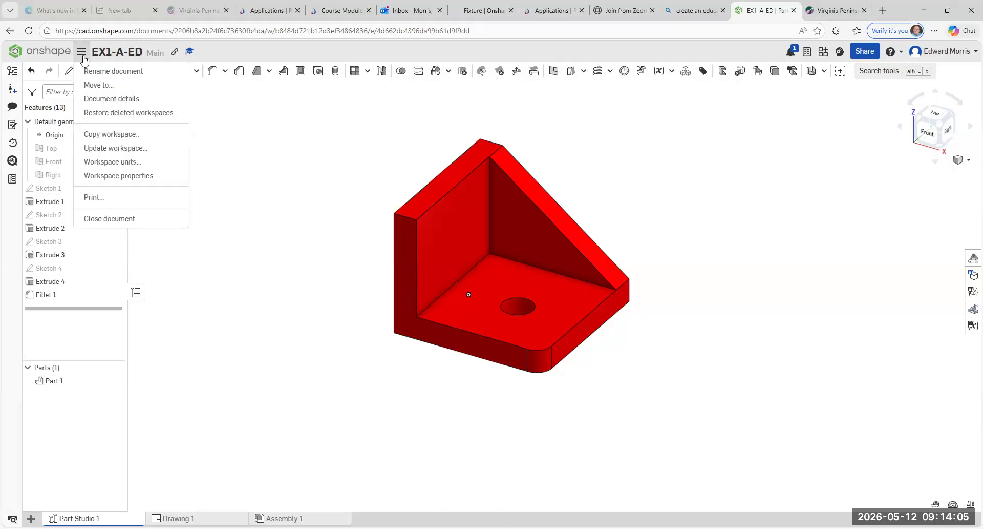
pyautogui.click(98, 205)
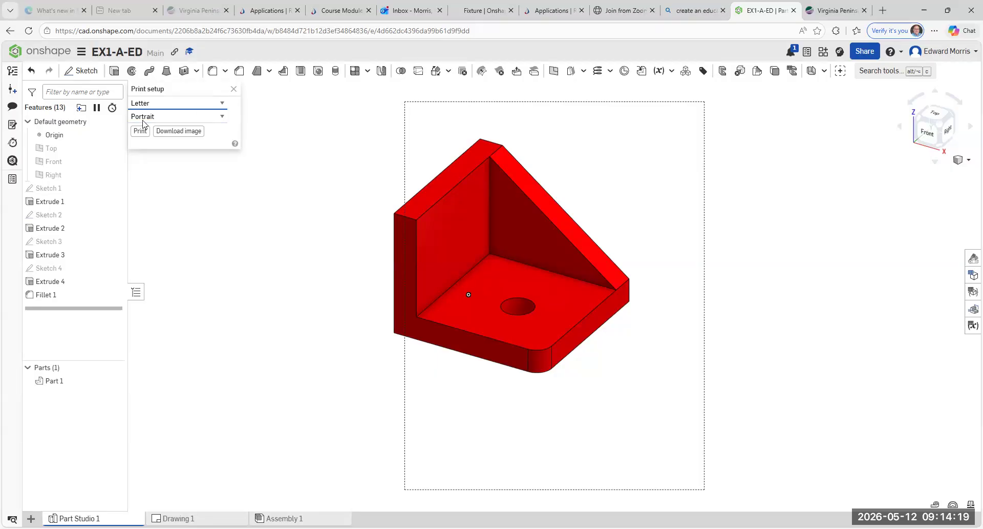
pyautogui.click(224, 117)
pyautogui.click(196, 144)
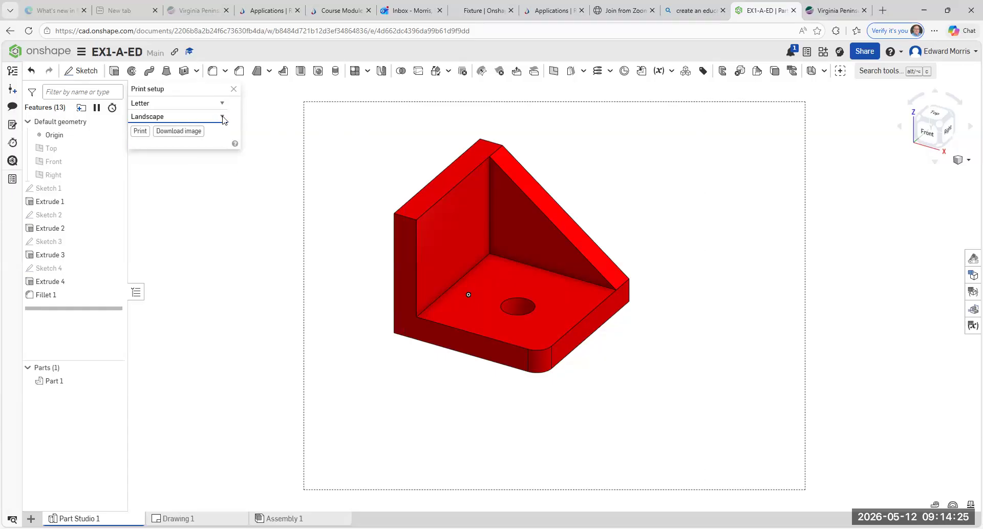
pyautogui.click(223, 117)
pyautogui.click(204, 131)
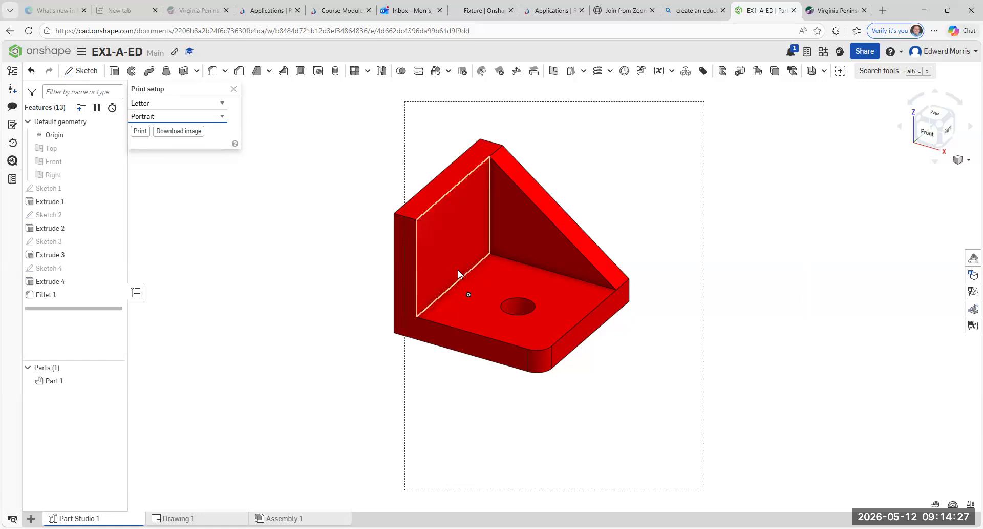
# Step: Zoom and shift the bracket so it fits inside the dashed print frame
pyautogui.scroll(3, 526, 266)
pyautogui.scroll(2, 529, 266)
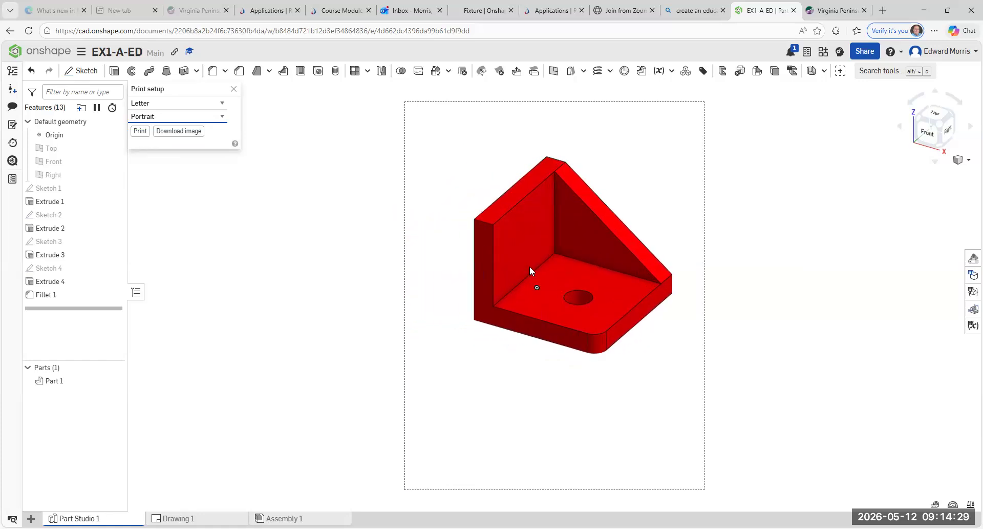
pyautogui.scroll(-4, 517, 272)
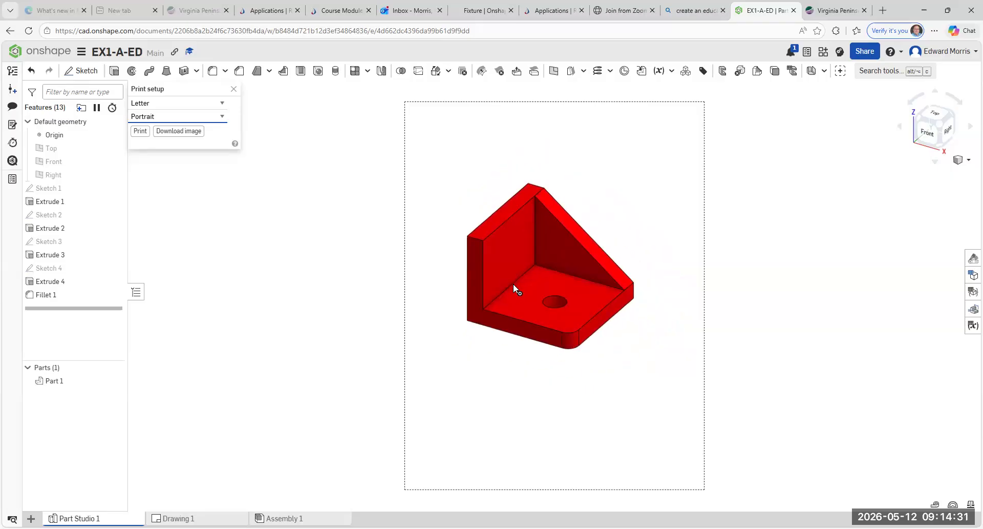
pyautogui.moveTo(529, 285)
pyautogui.mouseDown(button='middle')
pyautogui.moveTo(600, 291)
pyautogui.moveTo(489, 276)
pyautogui.moveTo(584, 278)
pyautogui.moveTo(539, 282)
pyautogui.mouseUp(button='middle')
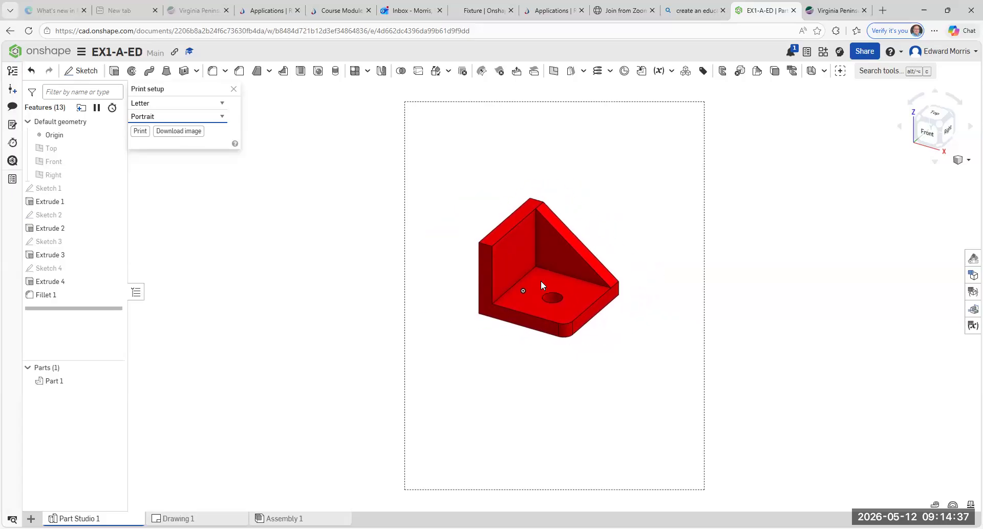
pyautogui.scroll(2, 544, 282)
pyautogui.scroll(1, 547, 280)
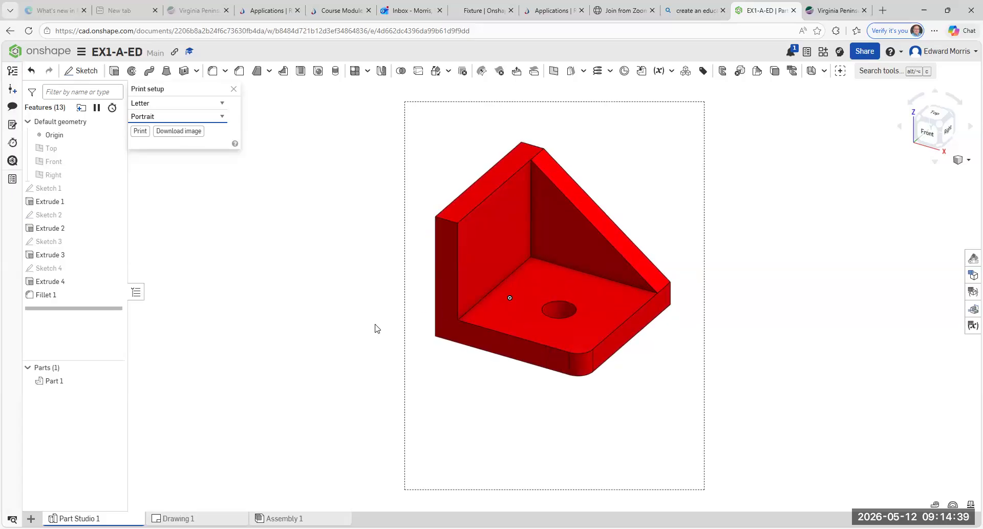
# Step: Download the bracket view as Part Studio 1 (4).png, open it, then close the Downloads list
pyautogui.click(174, 134)
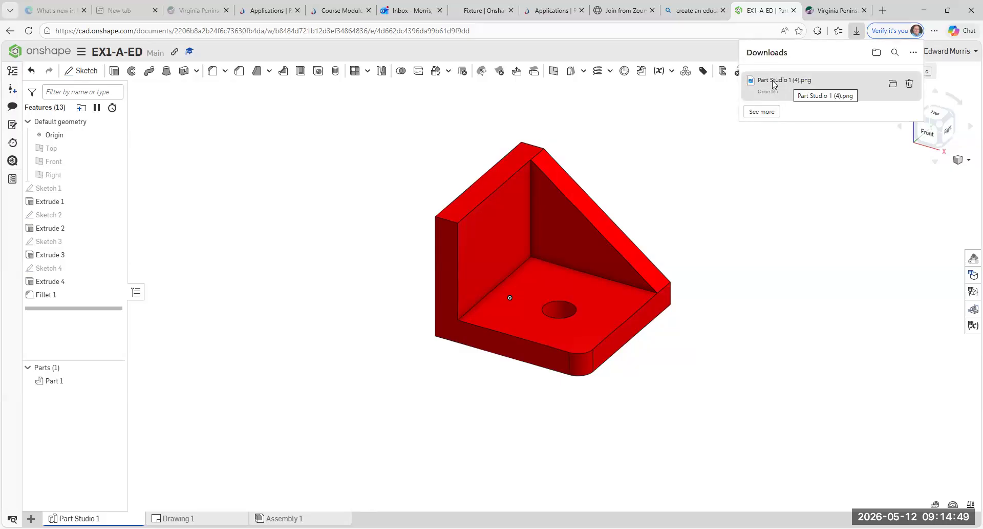
pyautogui.click(774, 85)
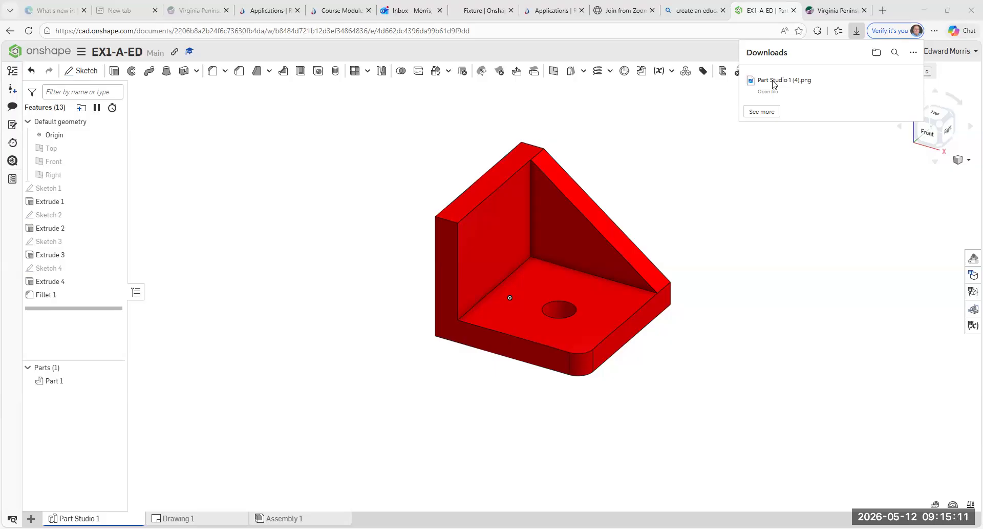
pyautogui.click(773, 82)
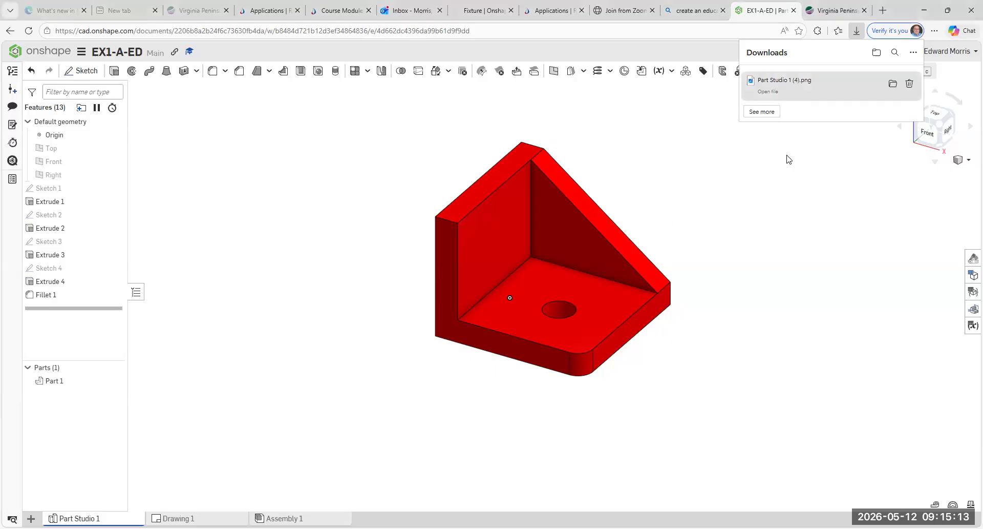
pyautogui.click(789, 160)
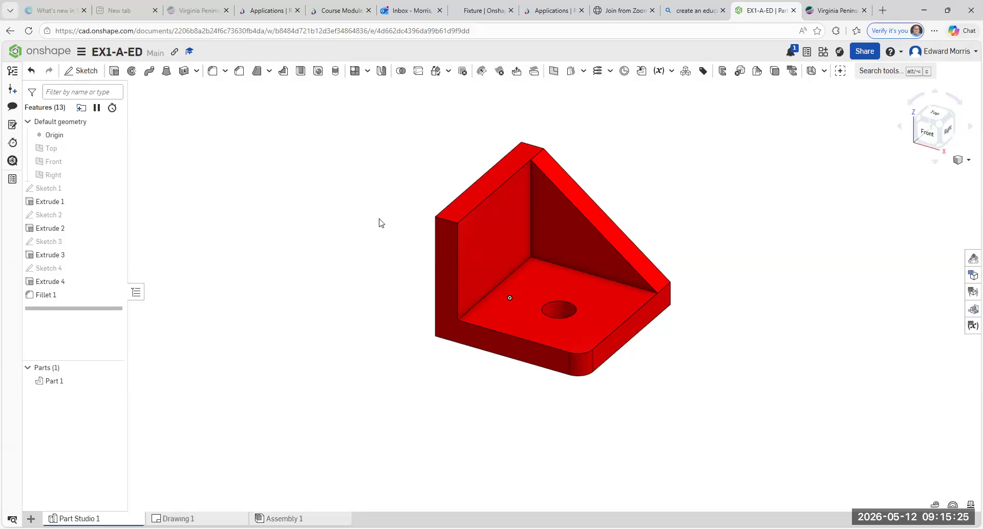
pyautogui.moveTo(174, 518)
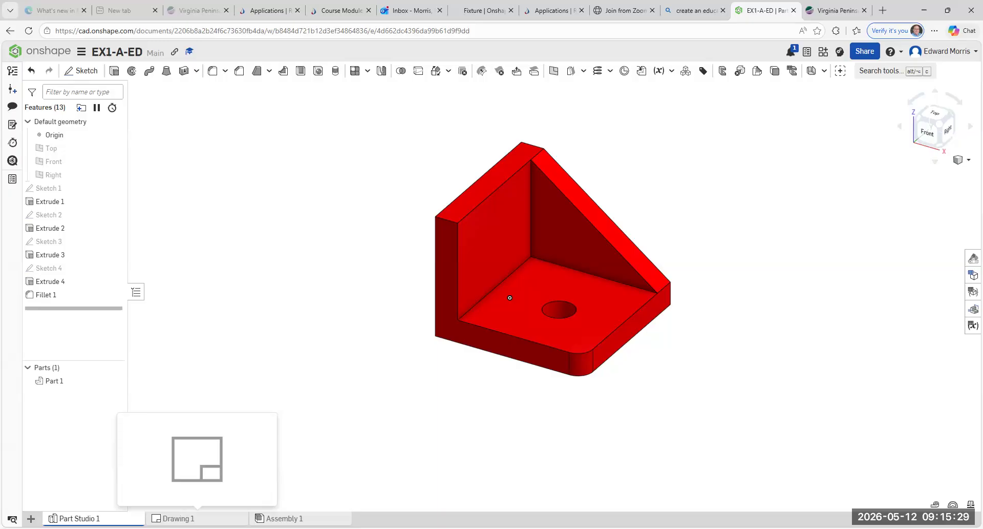
# Step: Switch to Drawing 1, attempt Print twice, and dismiss the pop-up blocked notice
pyautogui.click(174, 518)
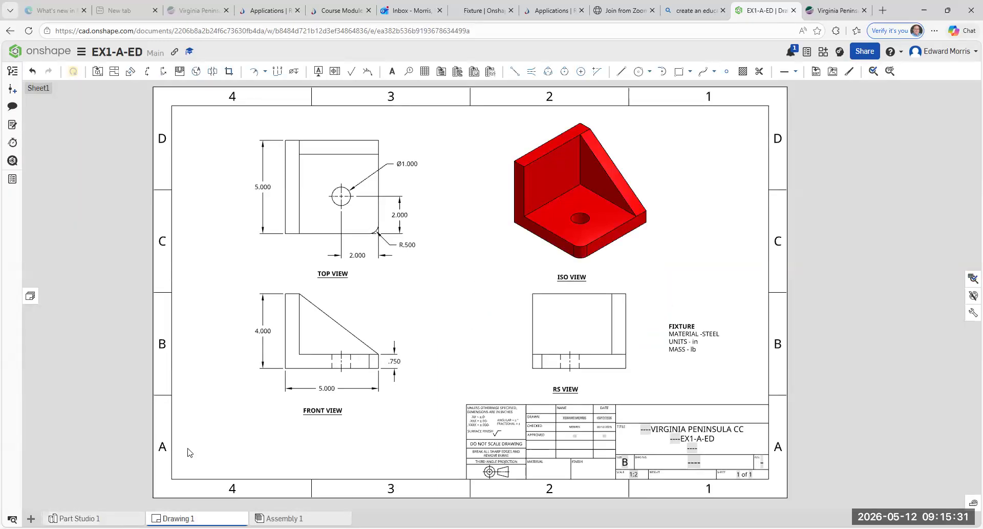
pyautogui.click(82, 53)
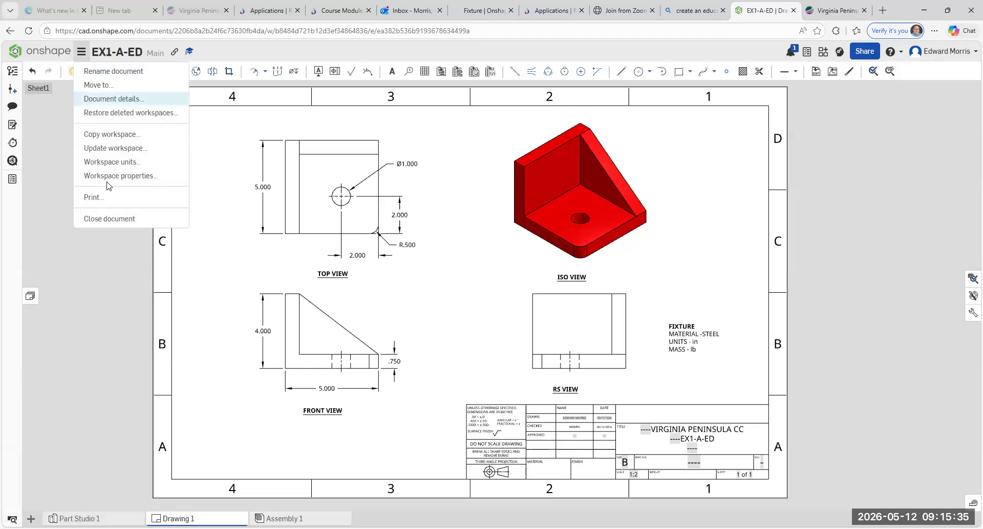
pyautogui.click(106, 199)
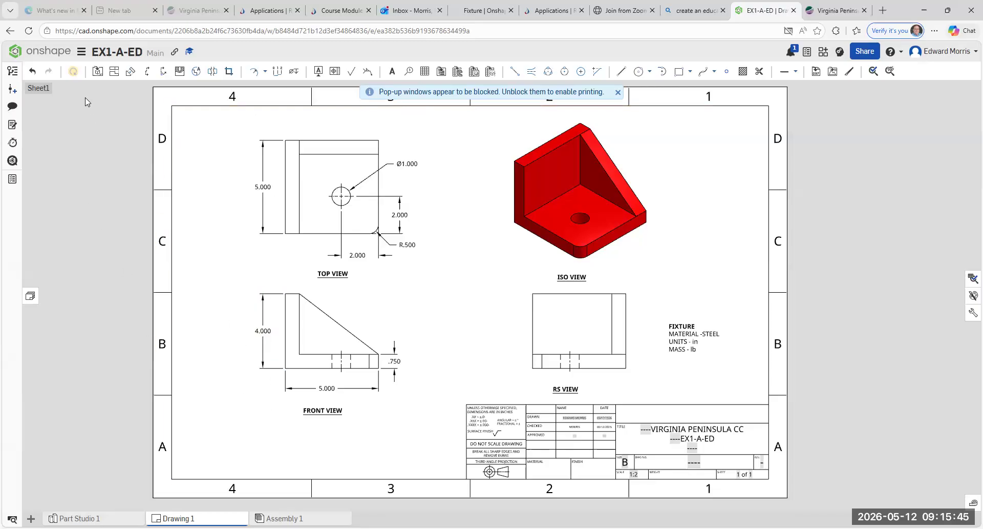
pyautogui.click(81, 51)
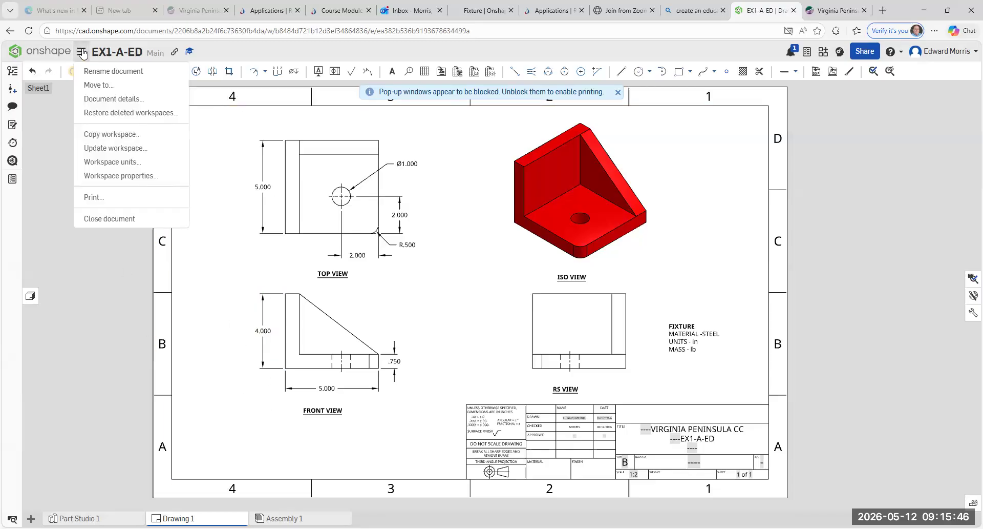
pyautogui.click(95, 198)
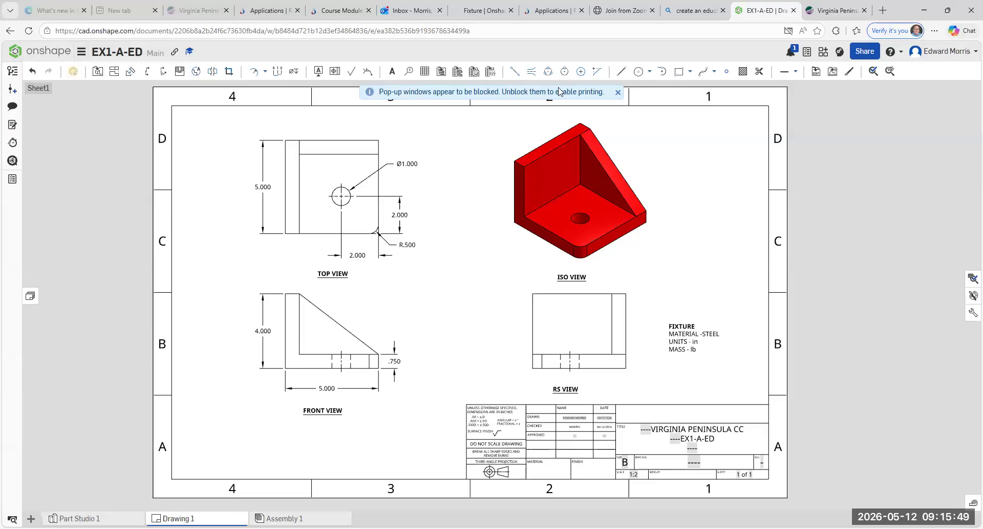
pyautogui.click(618, 93)
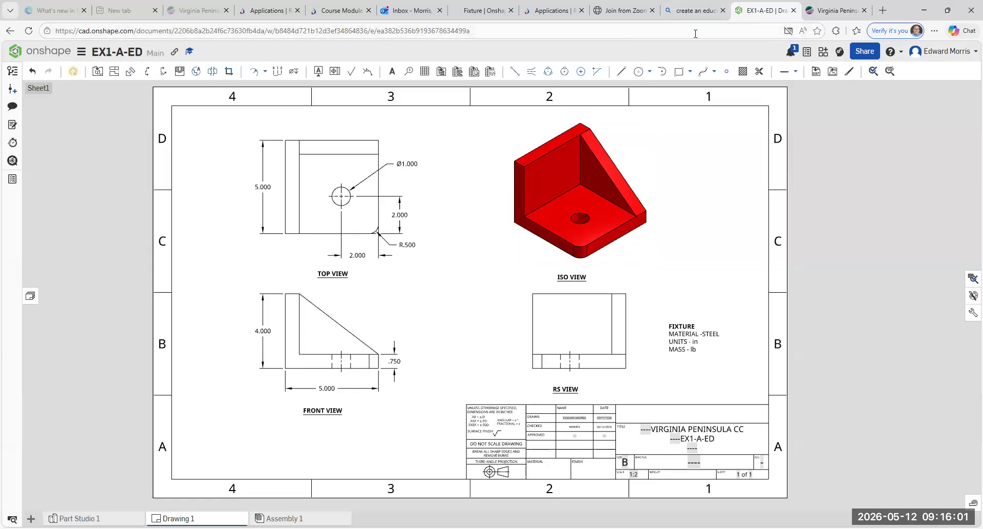
# Step: Set Edge to always allow pop-ups from cad.onshape.com
pyautogui.click(789, 32)
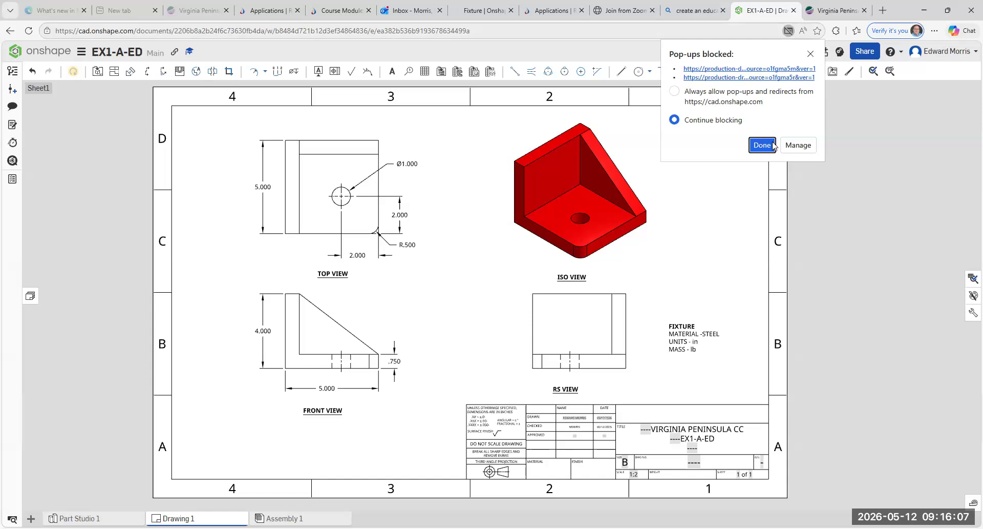
pyautogui.click(674, 93)
pyautogui.click(758, 147)
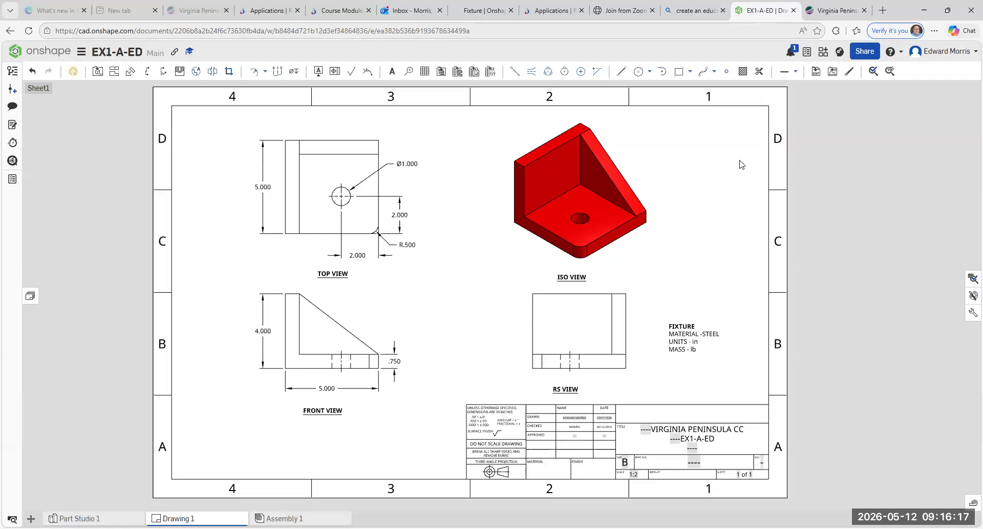
pyautogui.click(82, 54)
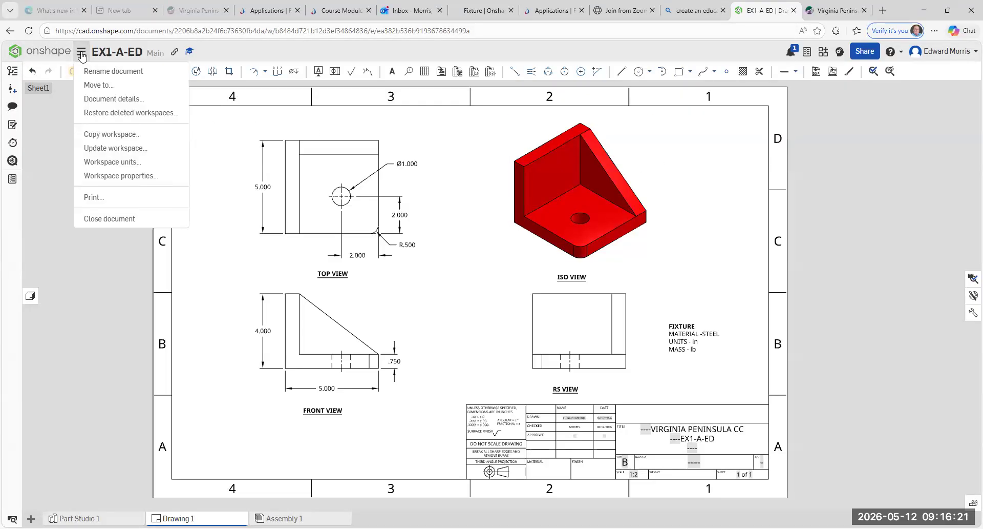
# Step: Print Drawing 1 to a PDF in a new tab and scroll through the whole sheet
pyautogui.click(110, 198)
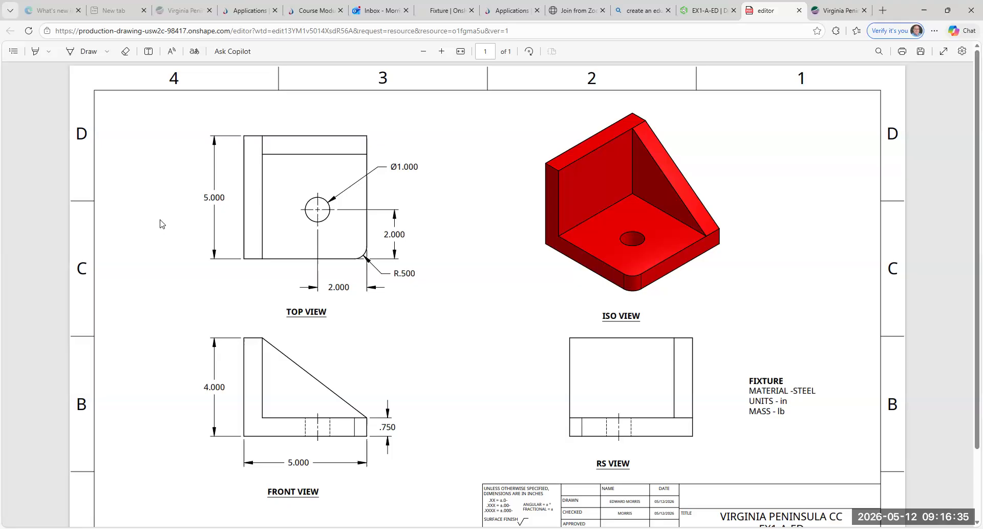
pyautogui.scroll(-1, 143, 179)
pyautogui.scroll(-1, 142, 181)
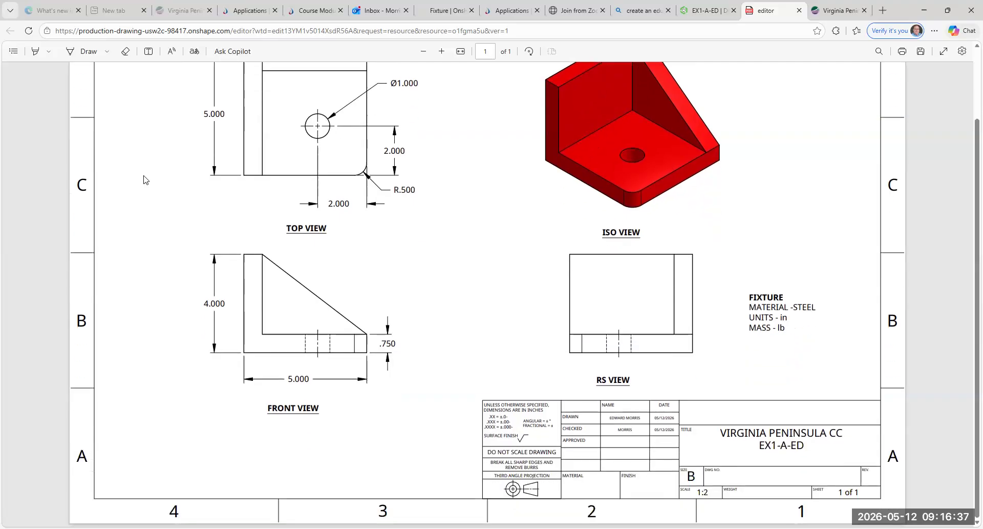
pyautogui.scroll(2, 144, 180)
pyautogui.scroll(-2, 146, 180)
pyautogui.scroll(2, 146, 180)
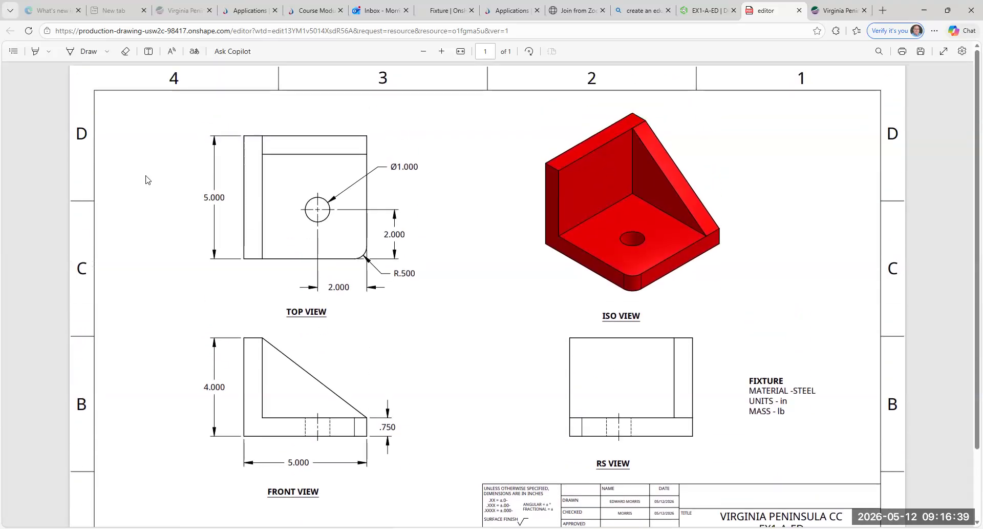
pyautogui.scroll(-2, 146, 175)
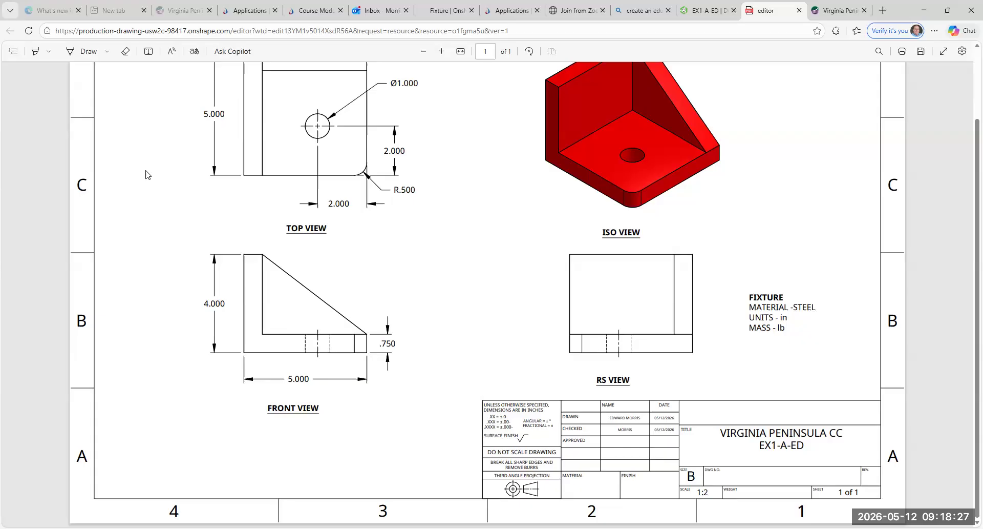
# Step: Leave the exported angle-bracket drawing PDF and return to the Outlook inbox tab
pyautogui.click(379, 10)
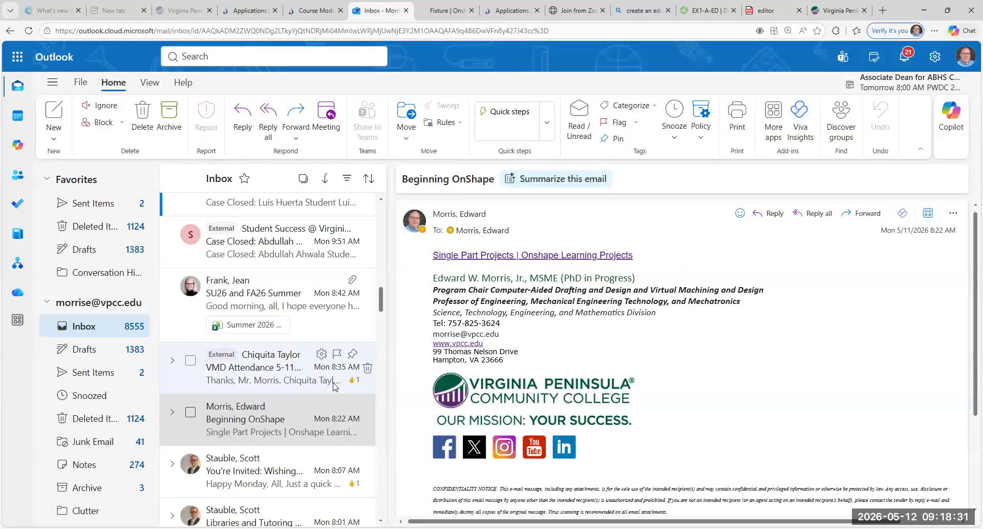
# Step: Open the VMD Attendance 5-11-26 message and scroll through its reply thread
pyautogui.click(276, 382)
pyautogui.scroll(2, 636, 338)
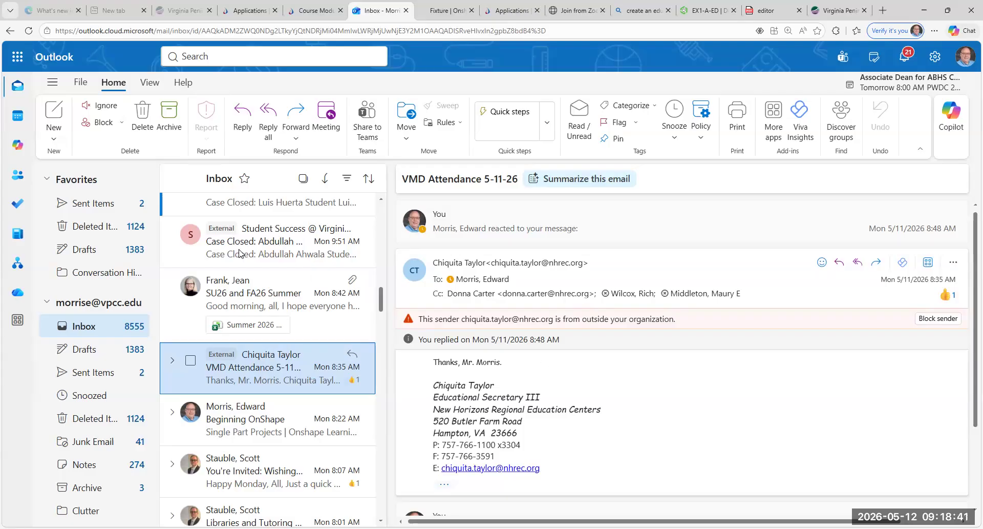
pyautogui.scroll(2, 241, 254)
pyautogui.scroll(4, 217, 237)
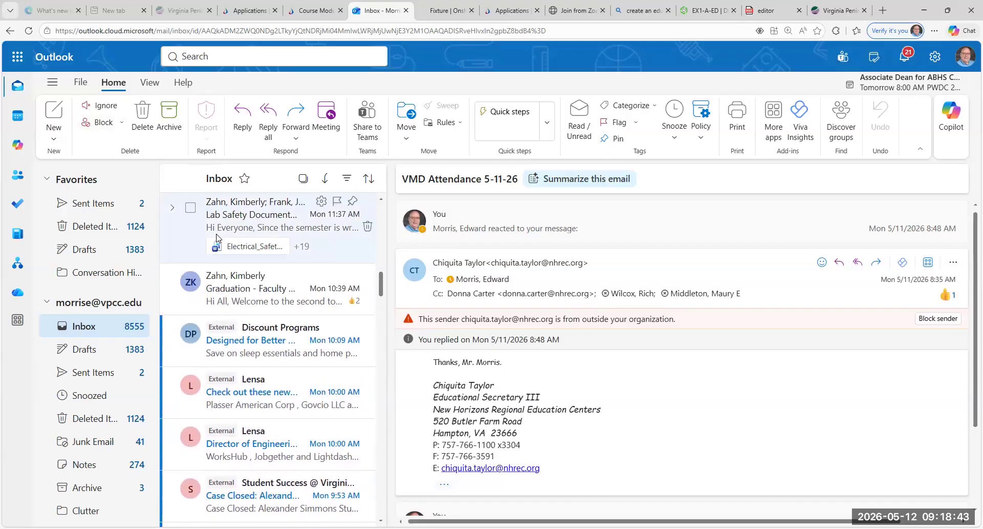
pyautogui.scroll(10, 218, 238)
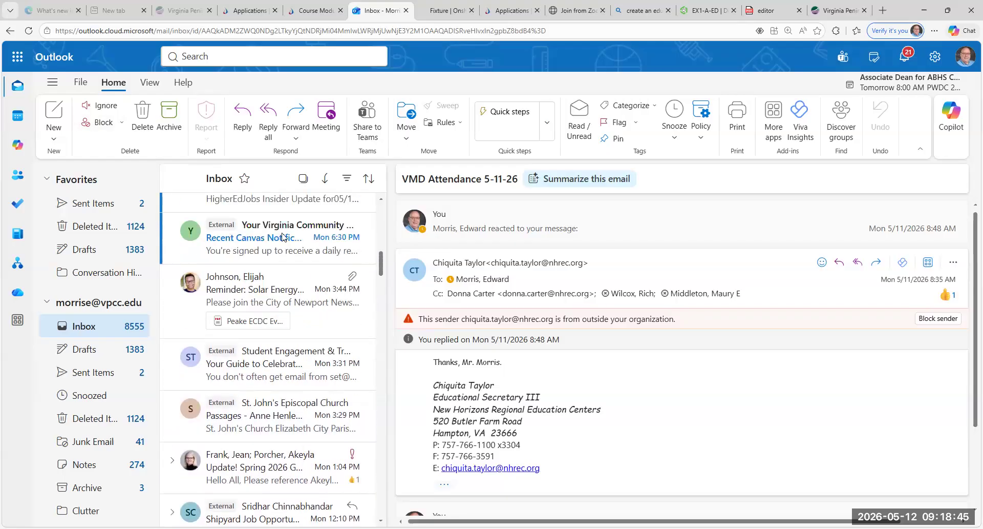
pyautogui.moveTo(381, 254); pyautogui.dragTo(383, 233)
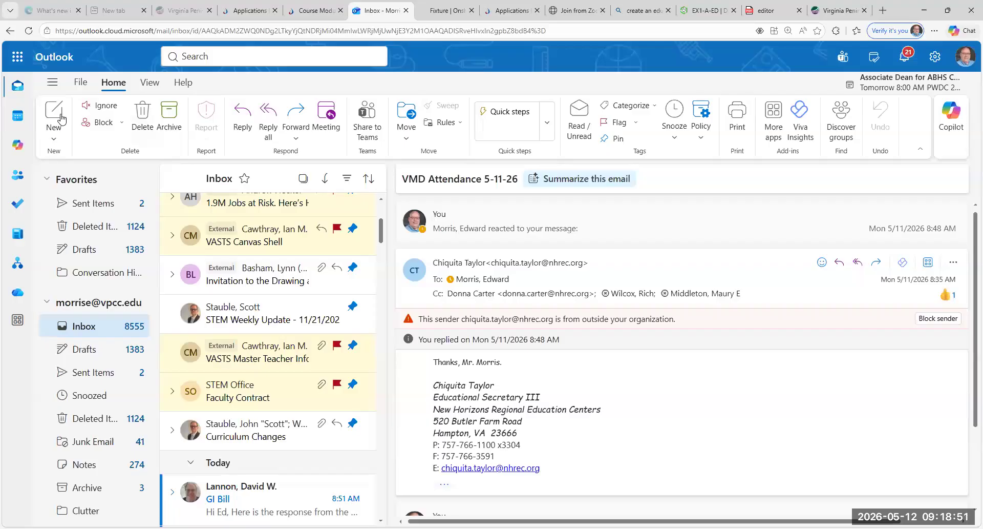
# Step: Start a new blank email addressed to the VMD Attendance sender
pyautogui.click(55, 133)
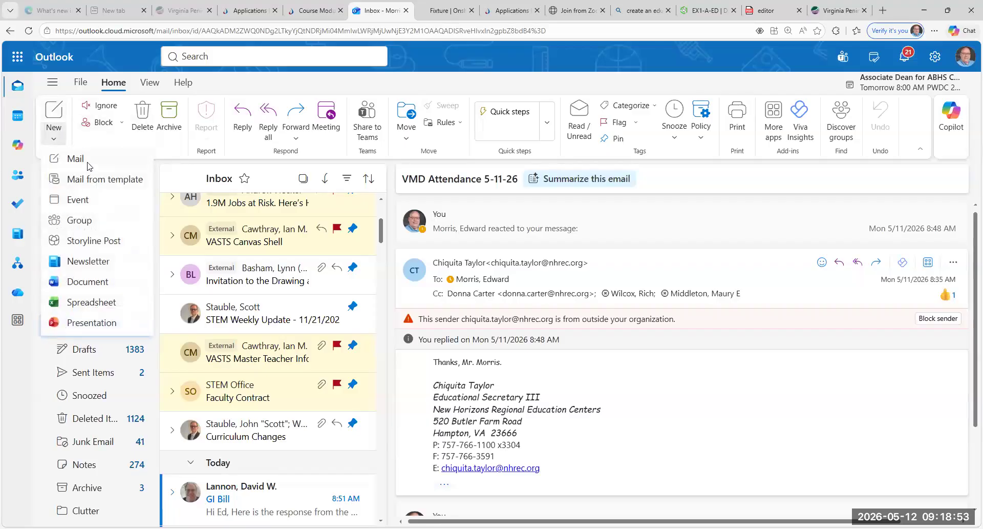
pyautogui.click(56, 159)
pyautogui.write('chi')
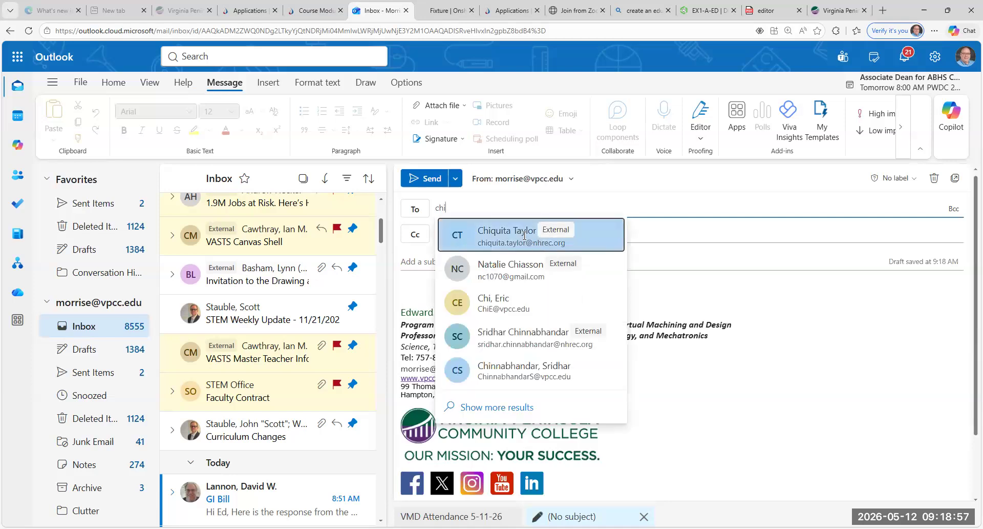
pyautogui.click(525, 236)
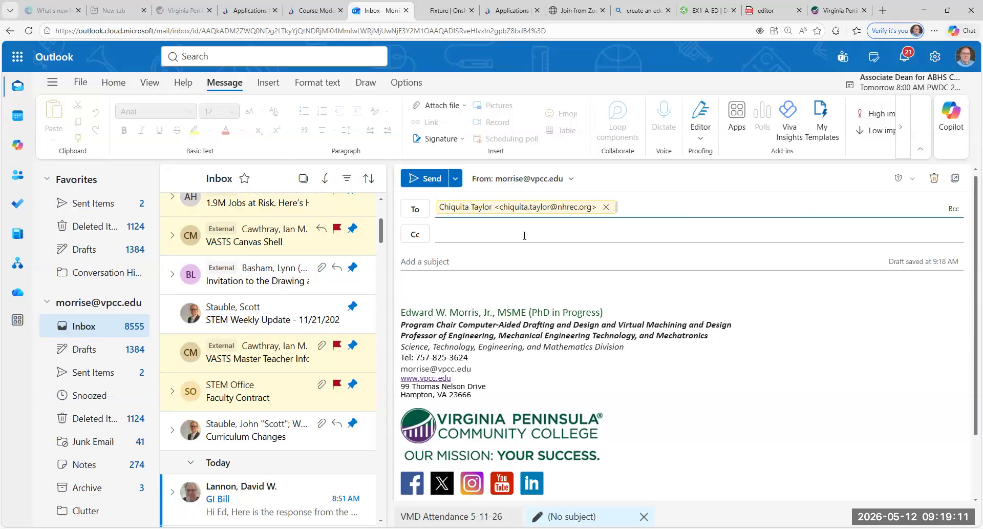
# Step: Add the first two Cc recipients: a matching external contact and a suggested colleague
pyautogui.click(525, 235)
pyautogui.write('dion')
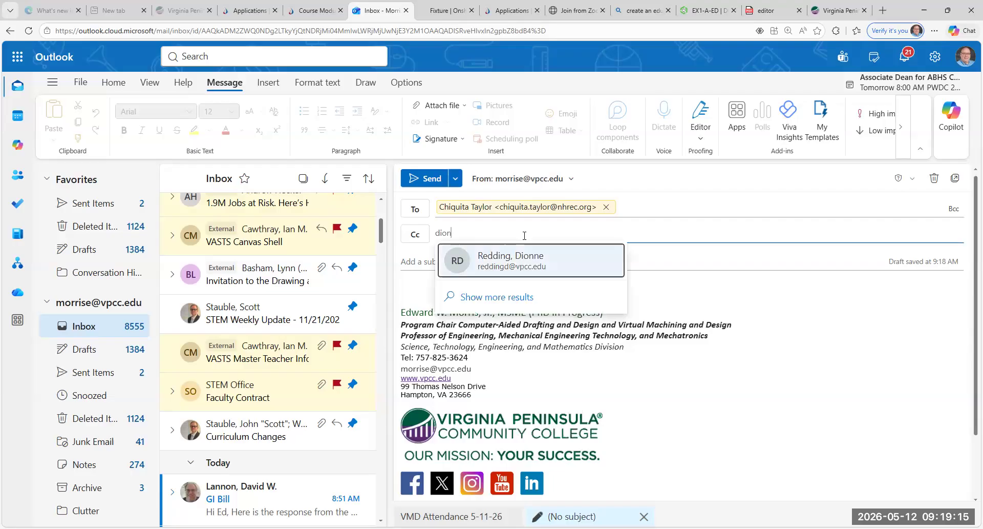
pyautogui.press('BackSpace')
pyautogui.press('BackSpace')
pyautogui.write('onna')
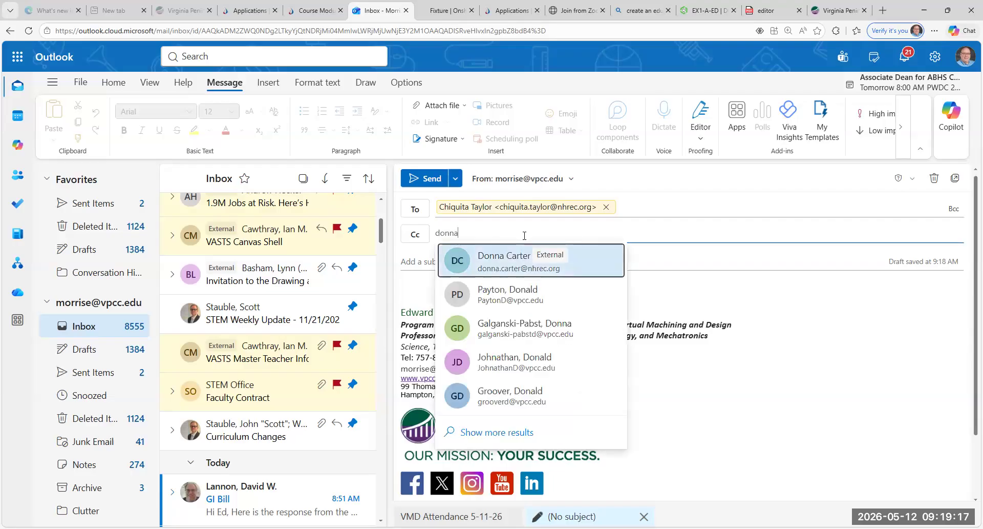
pyautogui.click(565, 254)
pyautogui.click(627, 236)
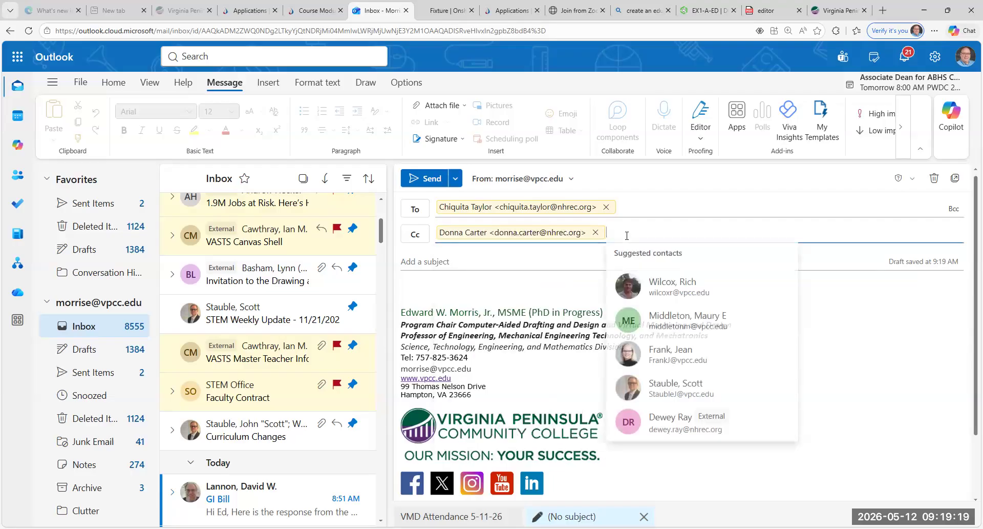
pyautogui.click(671, 288)
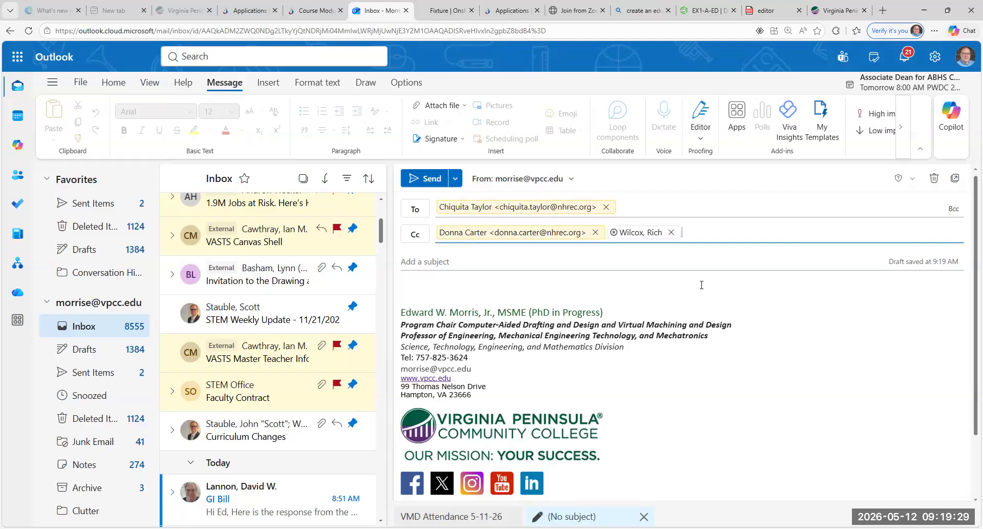
# Step: Add three more Cc recipients by searching and picking each matching contact
pyautogui.write('ma')
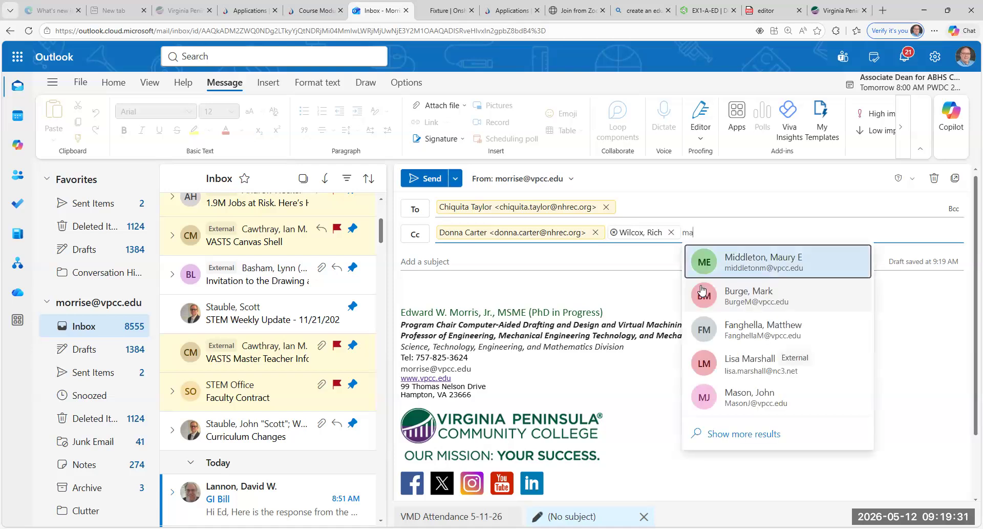
pyautogui.click(760, 257)
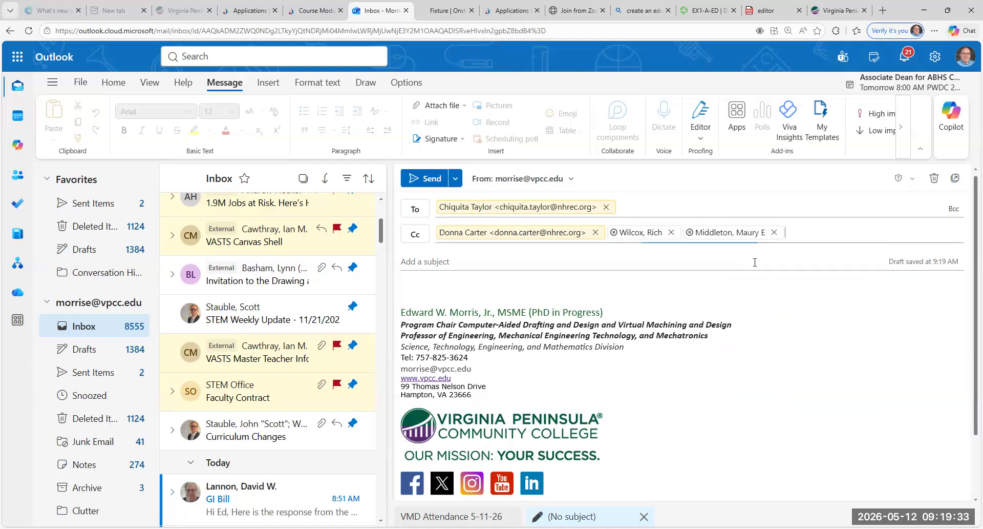
pyautogui.write('dew')
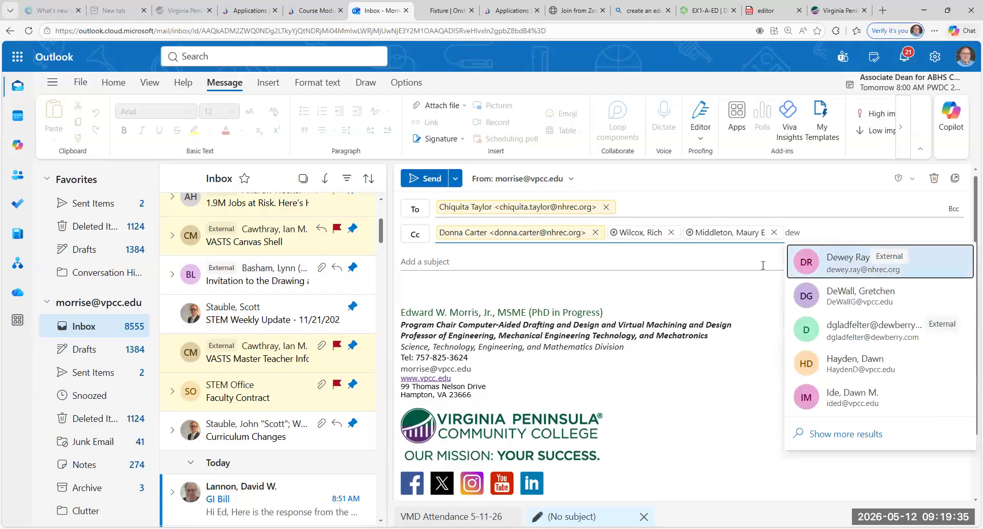
pyautogui.click(854, 267)
pyautogui.write('mia')
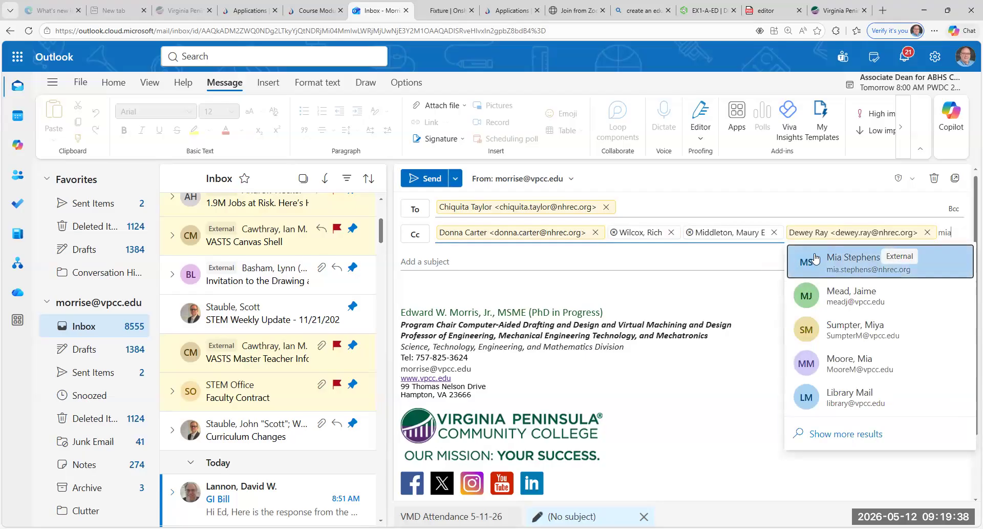
pyautogui.click(815, 258)
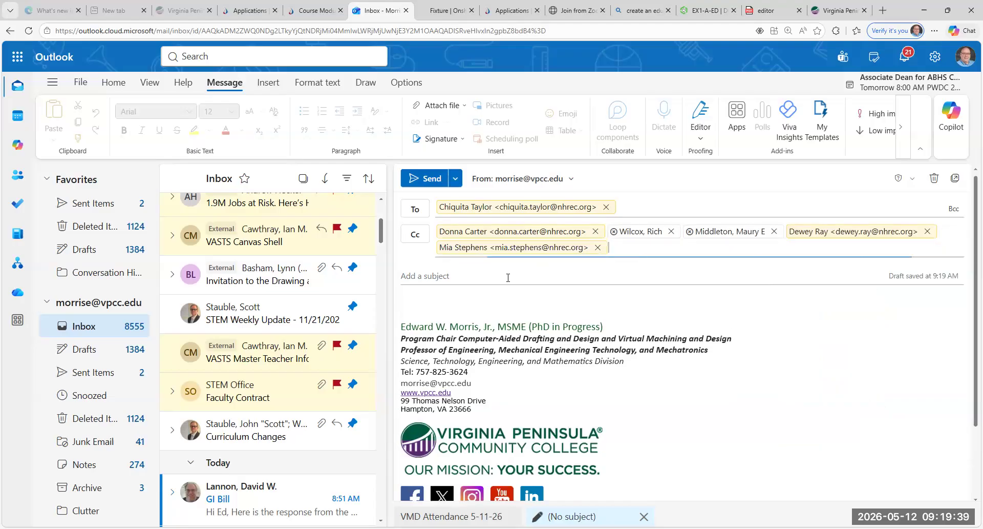
# Step: Set the subject to 'VMD Attendance' and open the body with 'The following students are present:'
pyautogui.click(431, 269)
pyautogui.write('V')
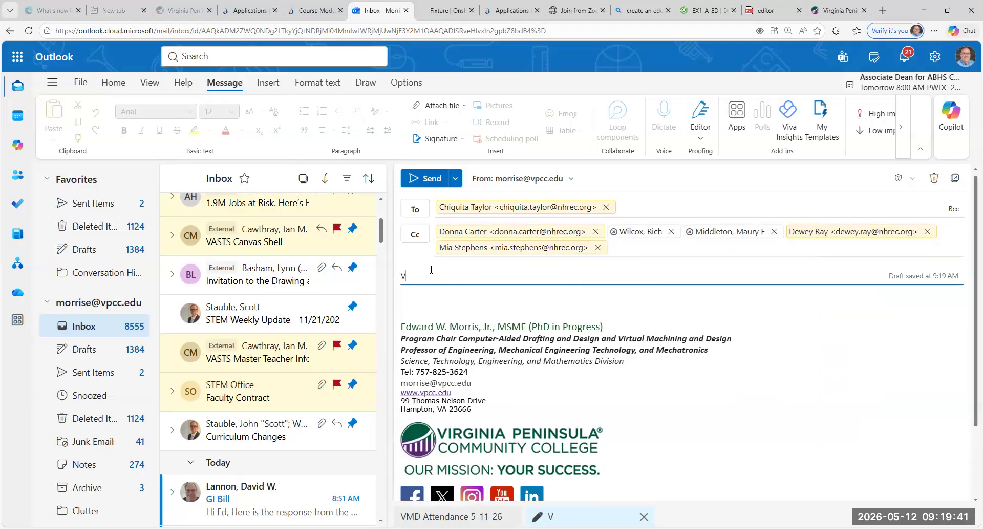
pyautogui.write('MD Attendance')
pyautogui.click(439, 305)
pyautogui.write('The fiollowing students are present:')
pyautogui.press('Return')
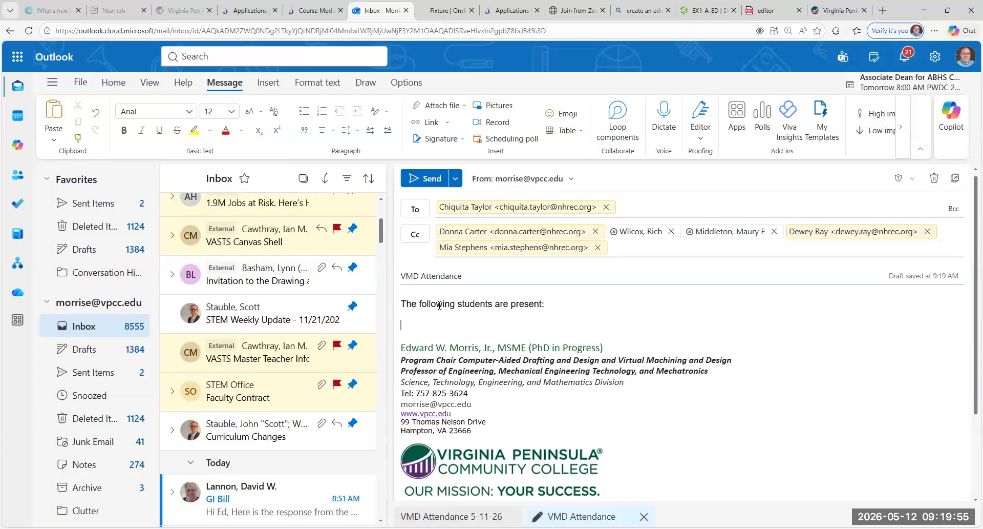
# Step: List the five present students one per line, marking one as a Traditional Student
pyautogui.press('Return')
pyautogui.write('Dn')
pyautogui.press('BackSpace')
pyautogui.press('BackSpace')
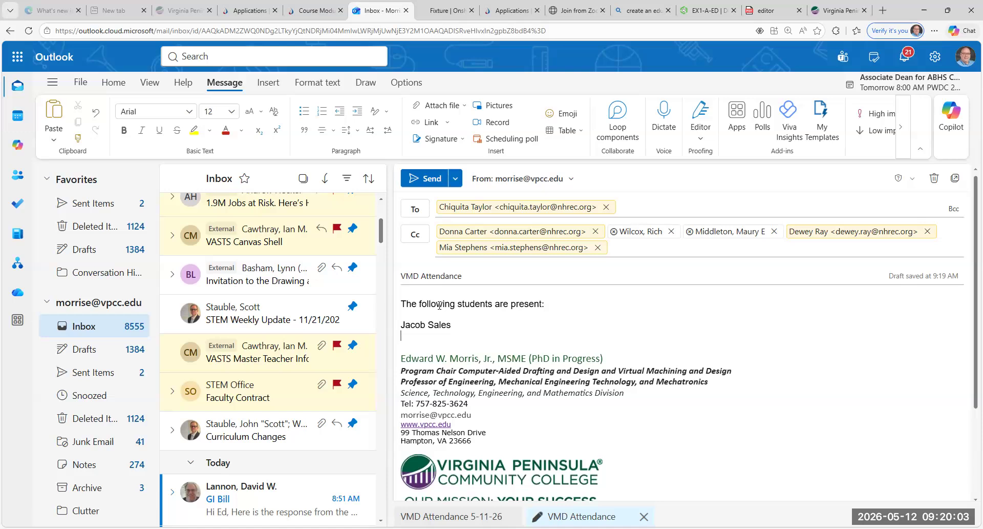
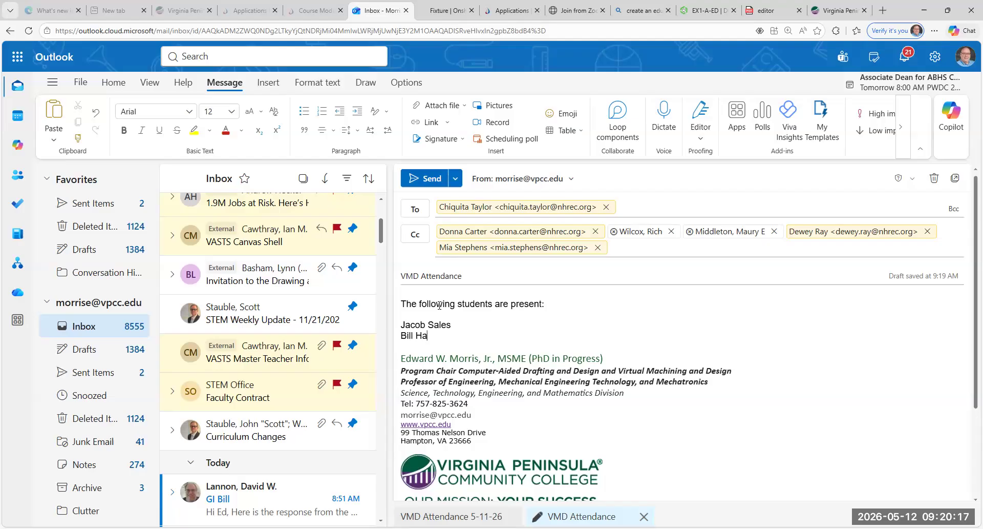
pyautogui.press('Return')
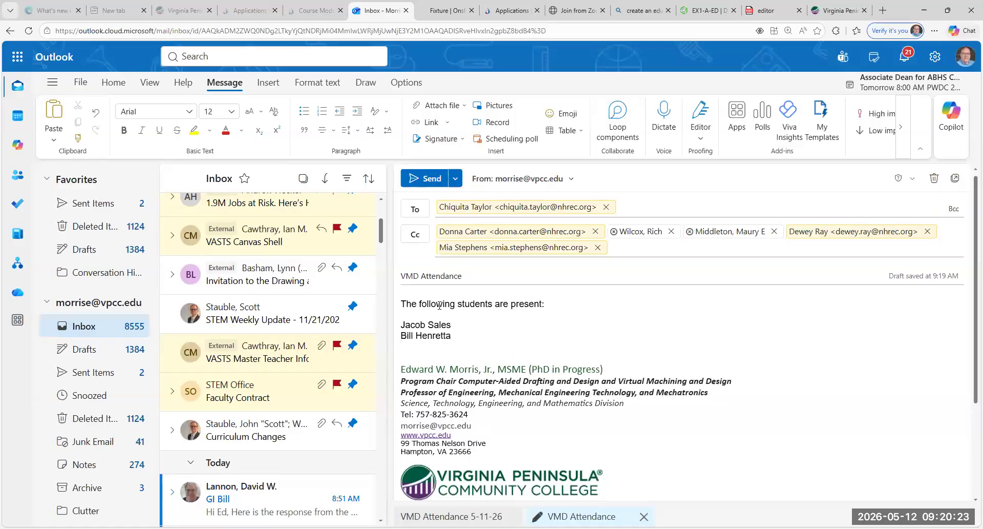
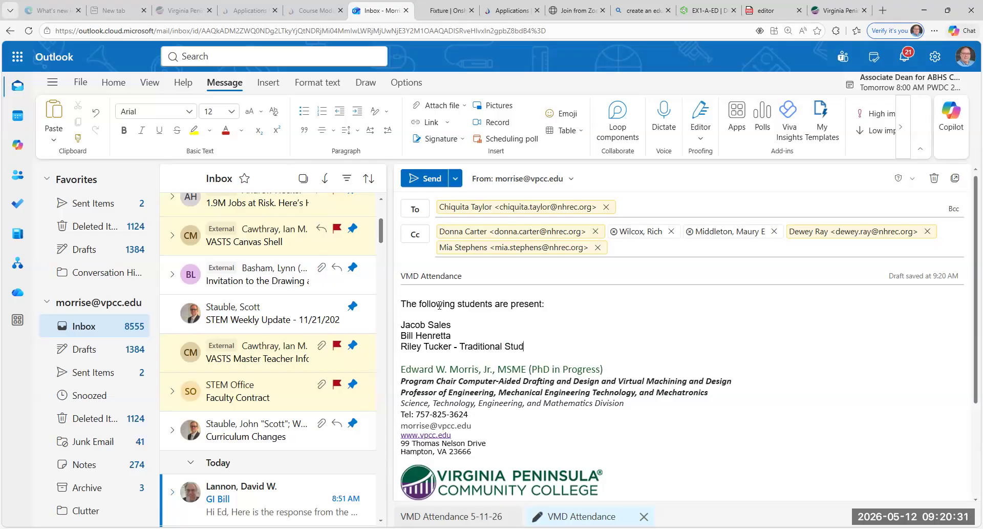
pyautogui.write('ent')
pyautogui.press('Return')
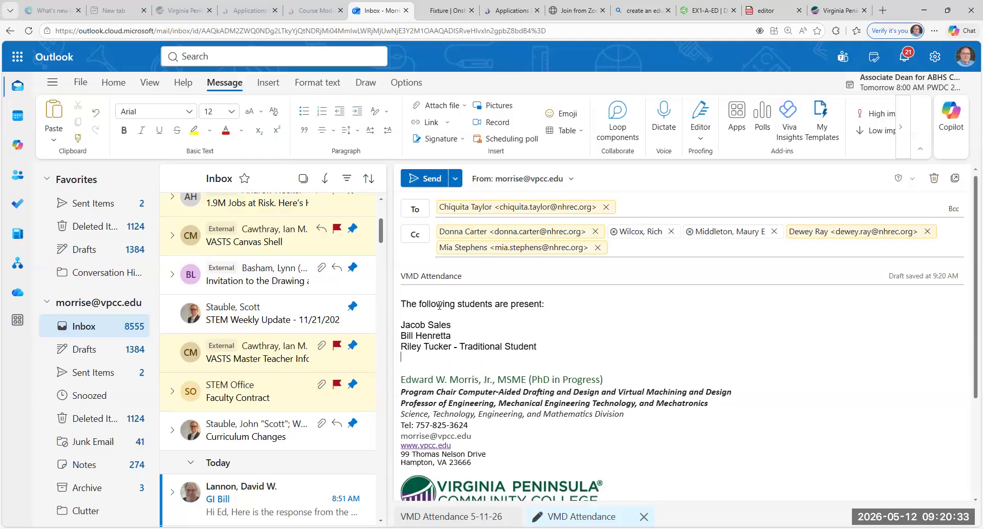
pyautogui.press('Return')
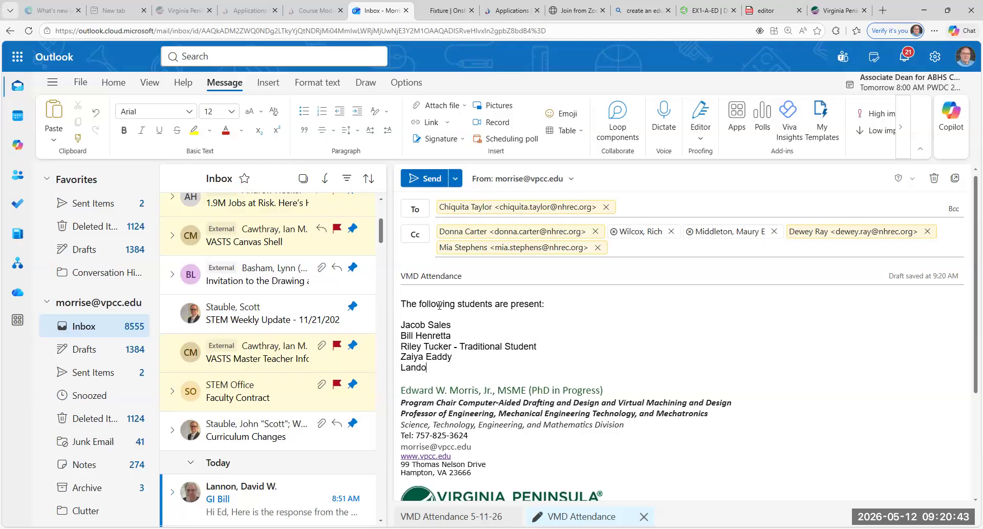
# Step: Add two uncertain students marked '?', suggesting the second be removed from the rolls
pyautogui.press('Return')
pyautogui.press('Return')
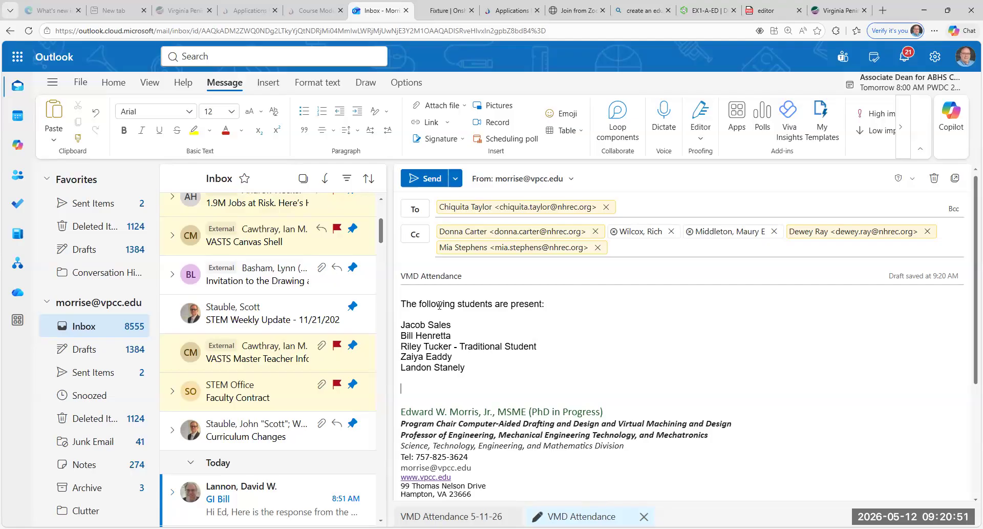
pyautogui.press('Return')
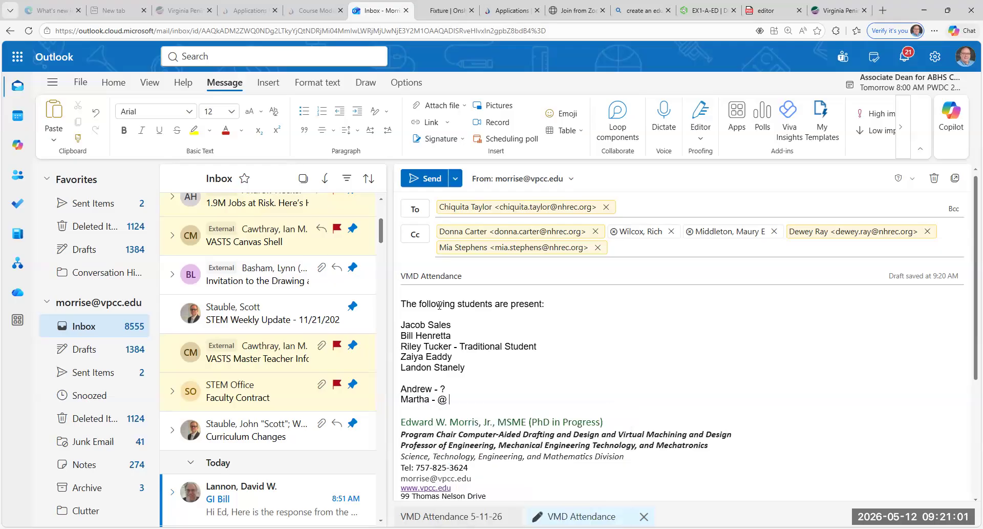
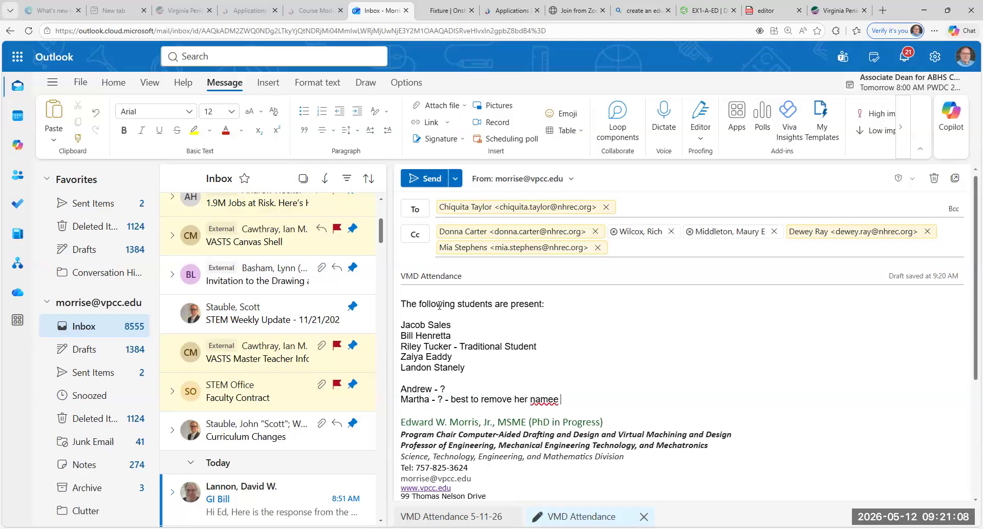
pyautogui.press('BackSpace')
# Step: Close the message with 'Thank you,' and the sender's first name
pyautogui.press('Return')
pyautogui.press('Return')
pyautogui.write('Thank you')
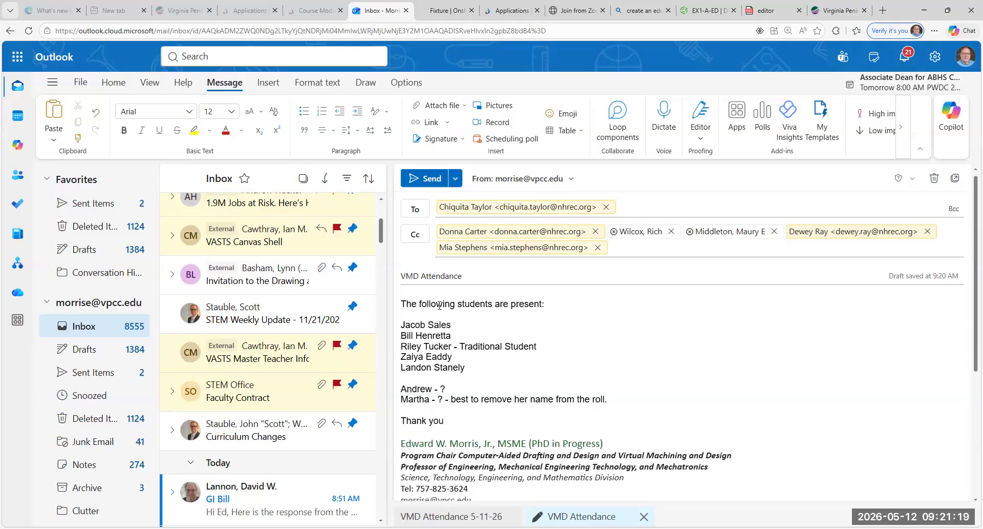
pyautogui.write(',')
pyautogui.press('Return')
pyautogui.press('Return')
pyautogui.write('Ed')
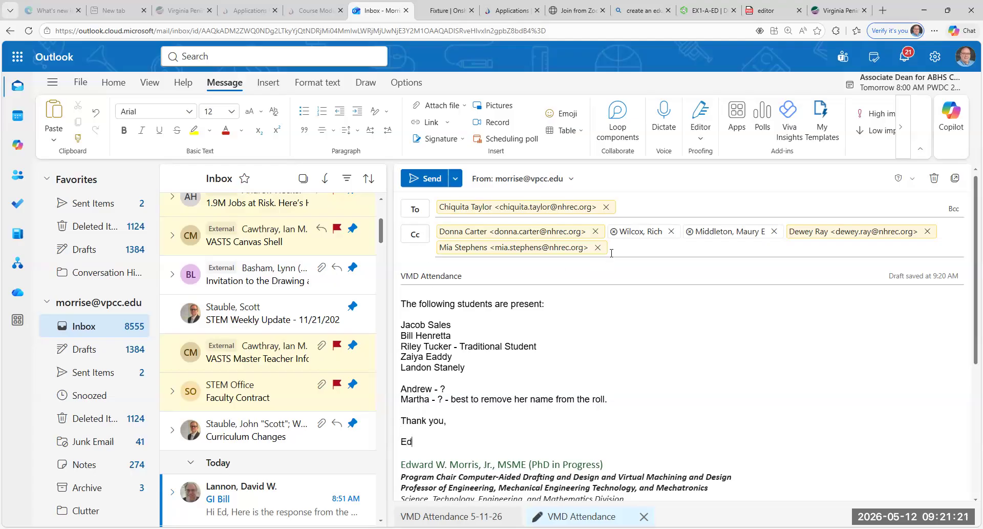
# Step: Copy two more contacts on the attendance reply from the Cc suggestions
pyautogui.click(643, 248)
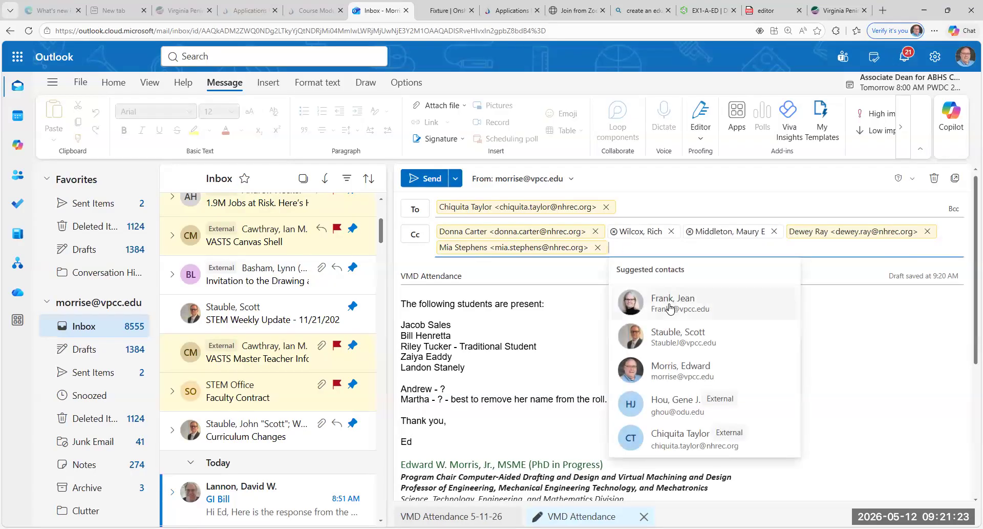
pyautogui.click(669, 305)
pyautogui.write('morris')
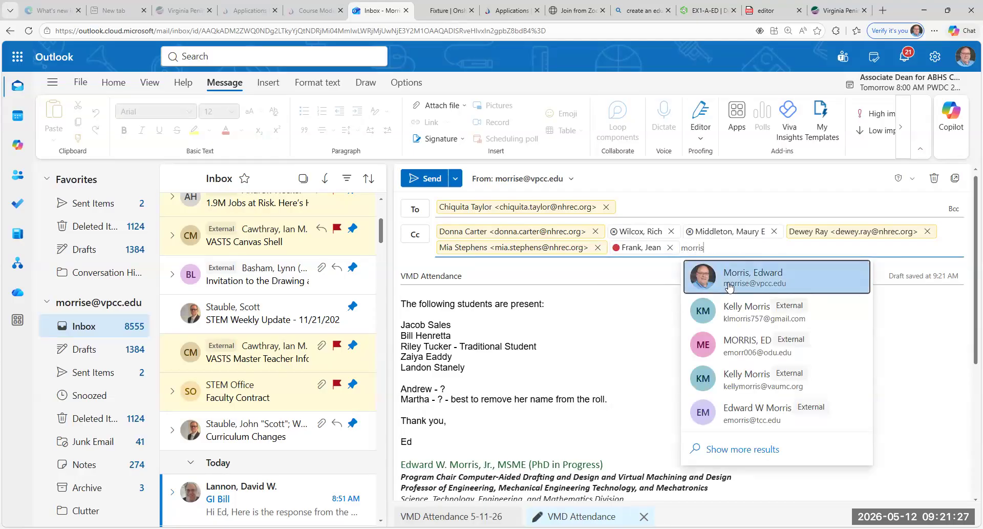
pyautogui.press('Return')
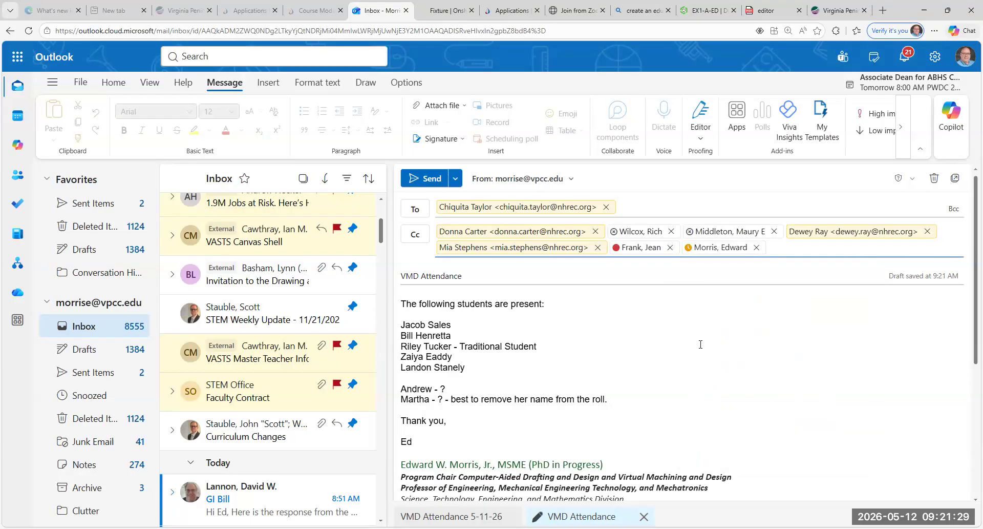
# Step: Append '- CAD 120' to the subject and send the reply
pyautogui.click(519, 278)
pyautogui.write('- C')
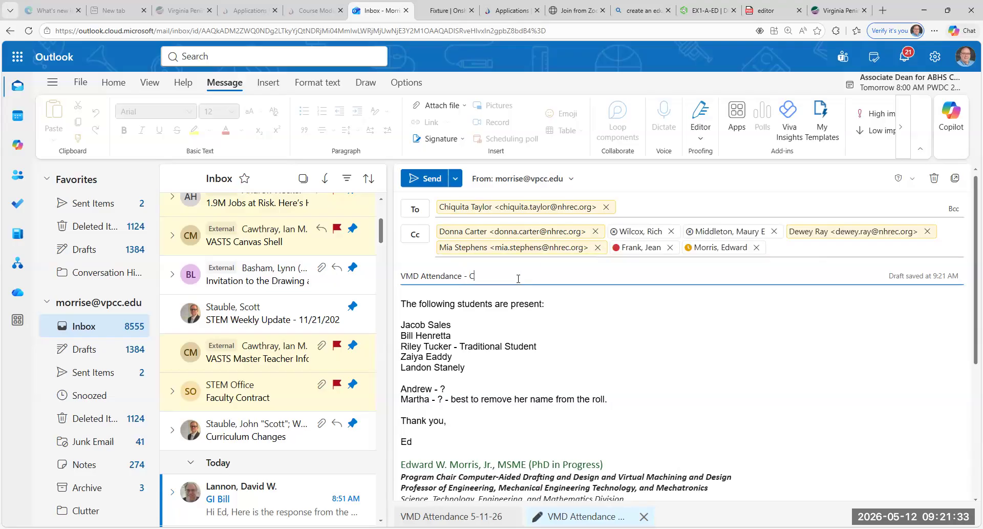
pyautogui.write('AD 120')
pyautogui.click(432, 179)
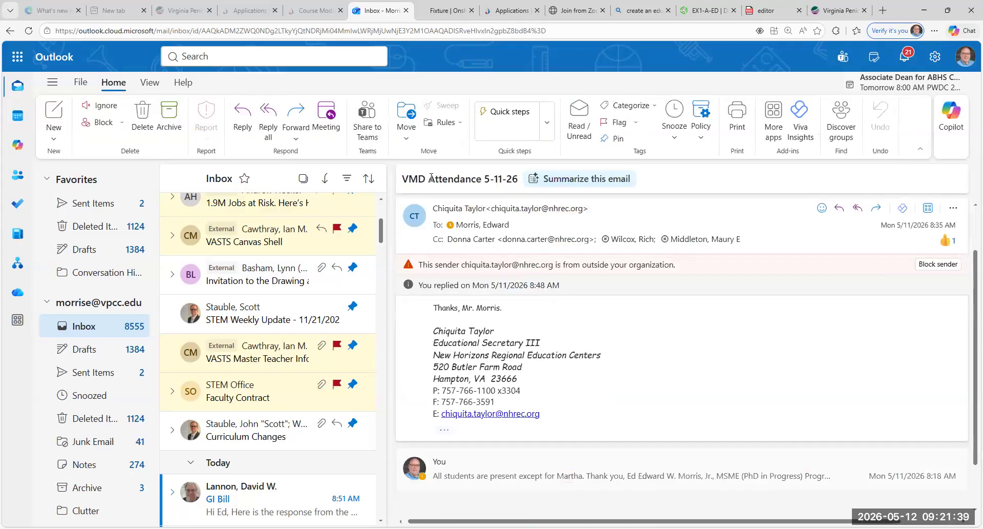
# Step: Search the mailbox for all mail from the dual enrollment coordinator
pyautogui.scroll(-1, 286, 387)
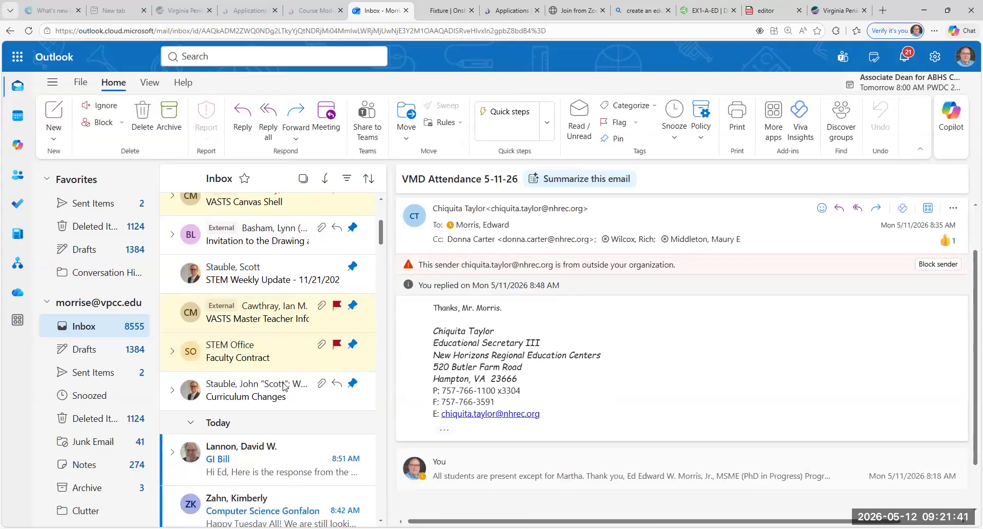
pyautogui.scroll(4, 285, 387)
pyautogui.click(233, 61)
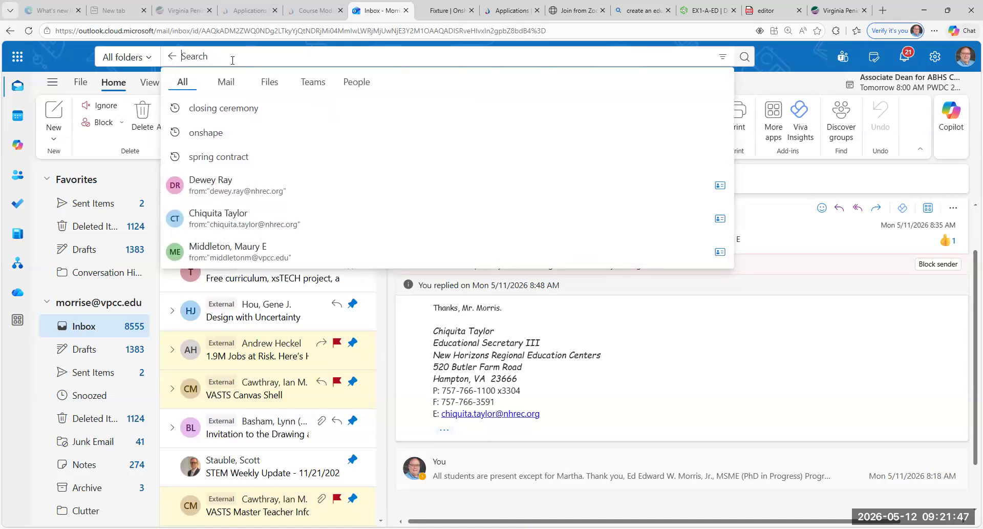
pyautogui.write('Hubb')
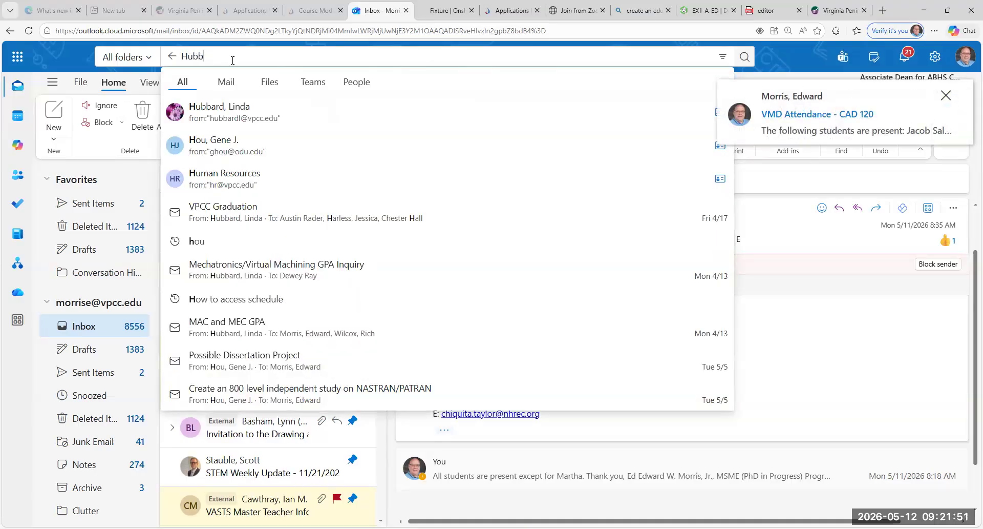
pyautogui.write('arfd')
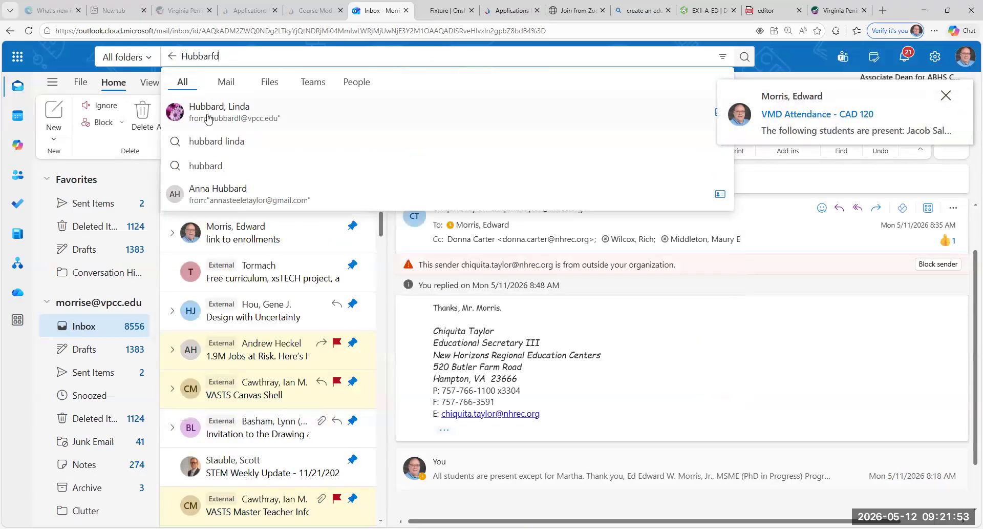
pyautogui.click(208, 119)
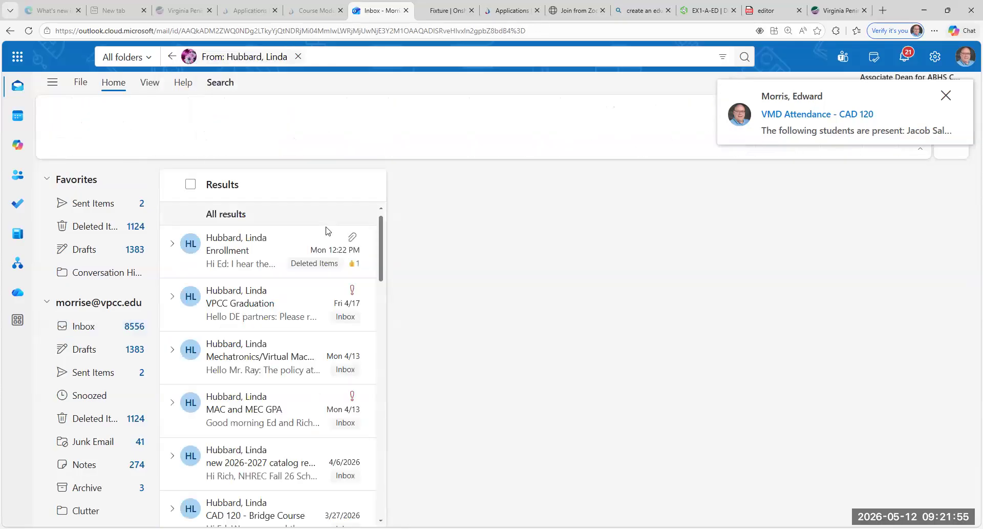
# Step: Open the Enrollment email and preview its How to Register for Dual Enrollment Courses attachment
pyautogui.click(231, 256)
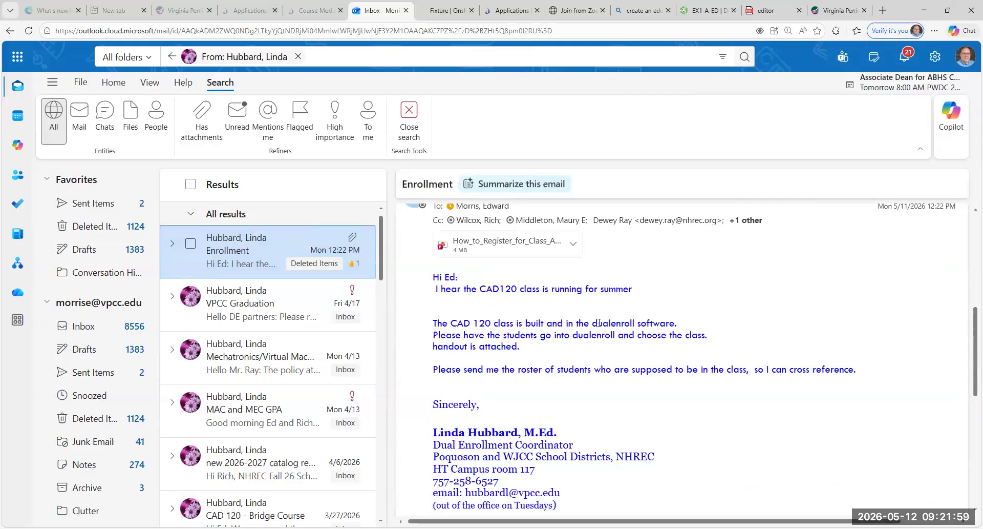
pyautogui.scroll(-1, 597, 320)
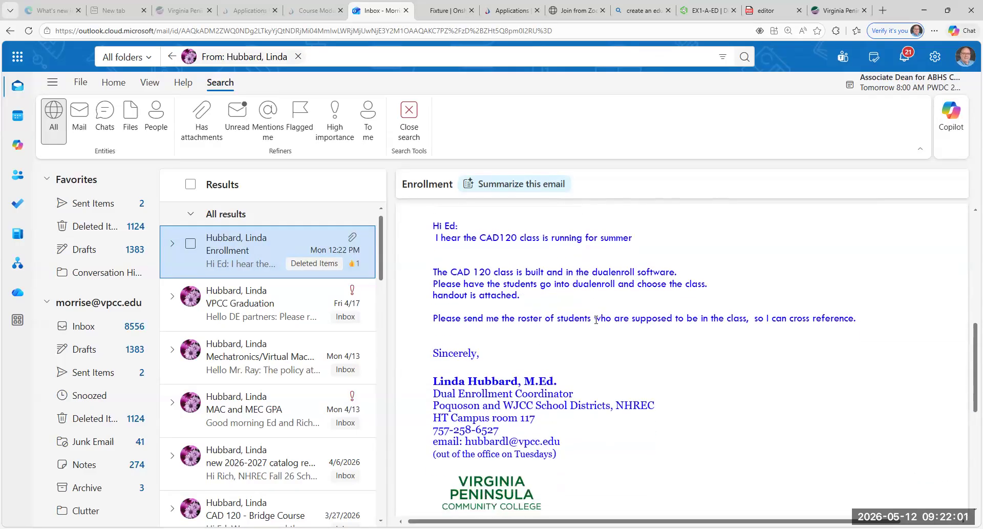
pyautogui.scroll(2, 513, 313)
pyautogui.click(487, 296)
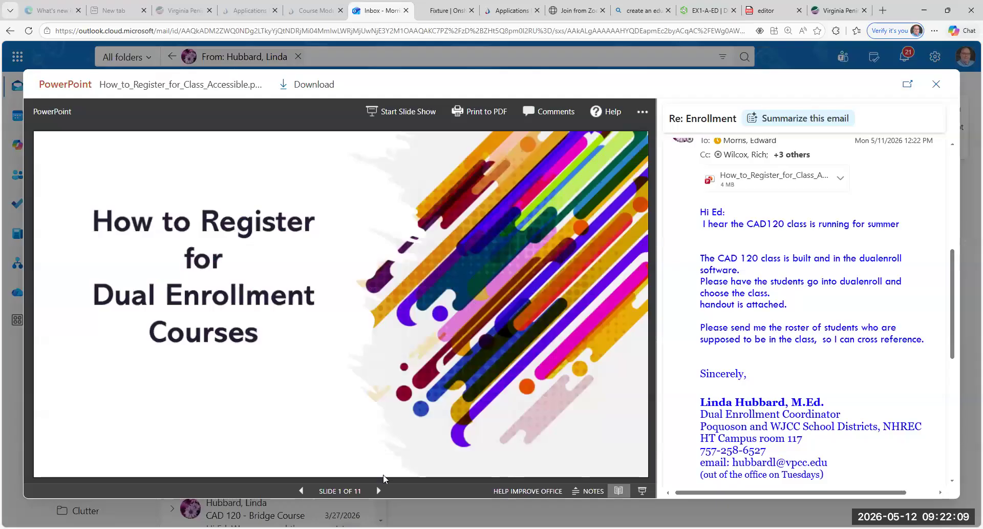
# Step: Flip through the 11-slide handout to the last slide and back to the title slide
pyautogui.click(380, 490)
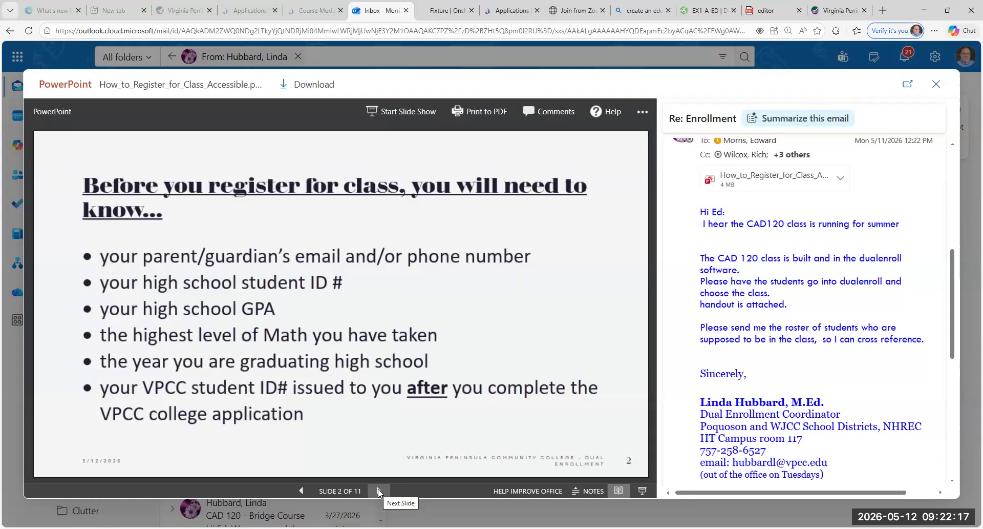
pyautogui.click(380, 490)
pyautogui.click(380, 490)
pyautogui.click(380, 491)
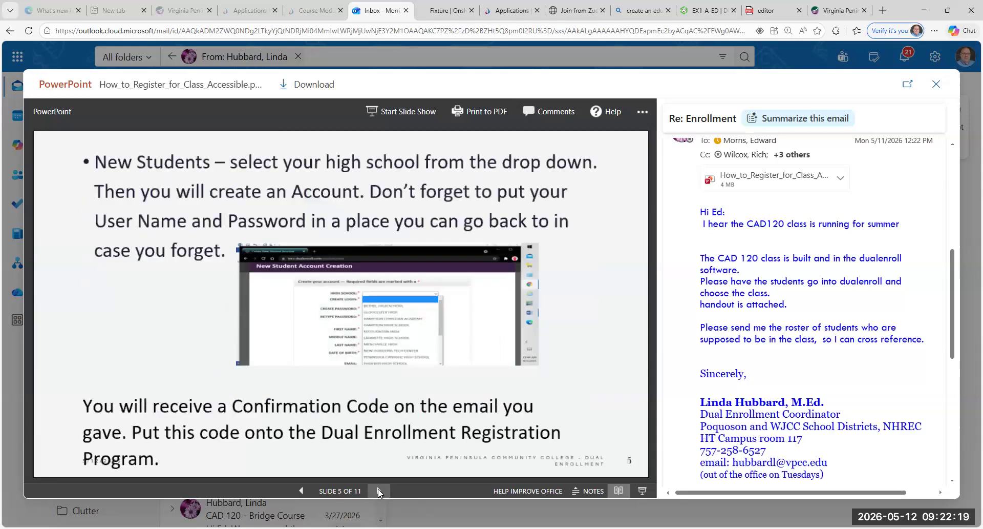
pyautogui.click(380, 490)
pyautogui.click(380, 491)
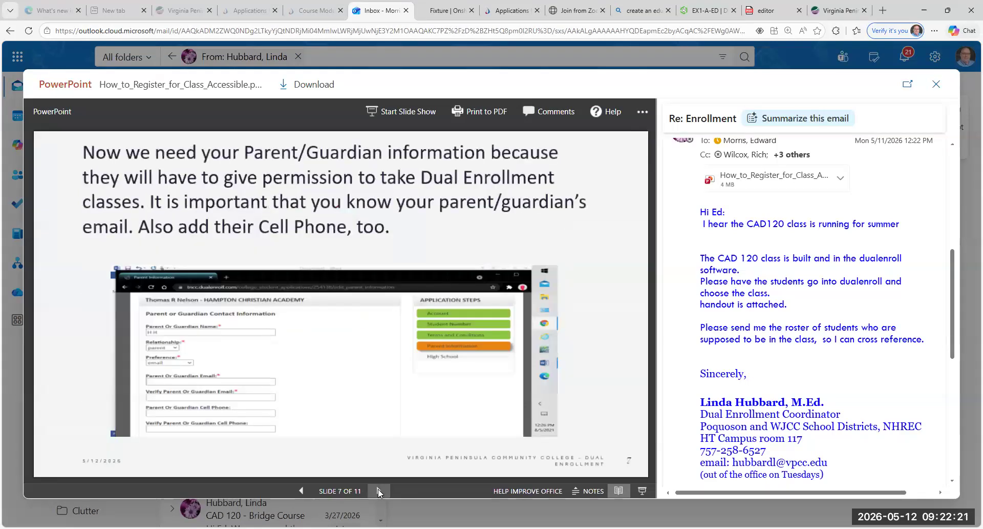
pyautogui.click(379, 490)
pyautogui.click(379, 491)
pyautogui.click(379, 491)
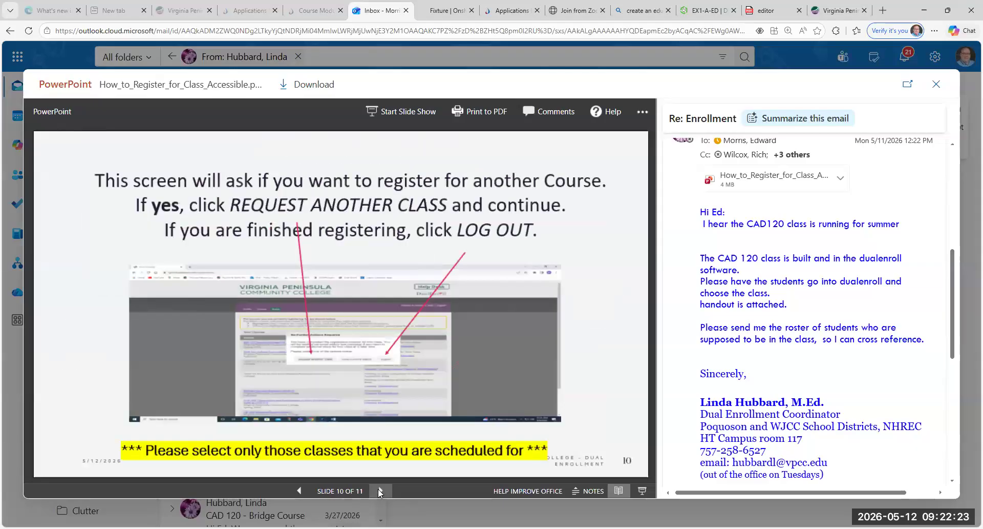
pyautogui.click(379, 491)
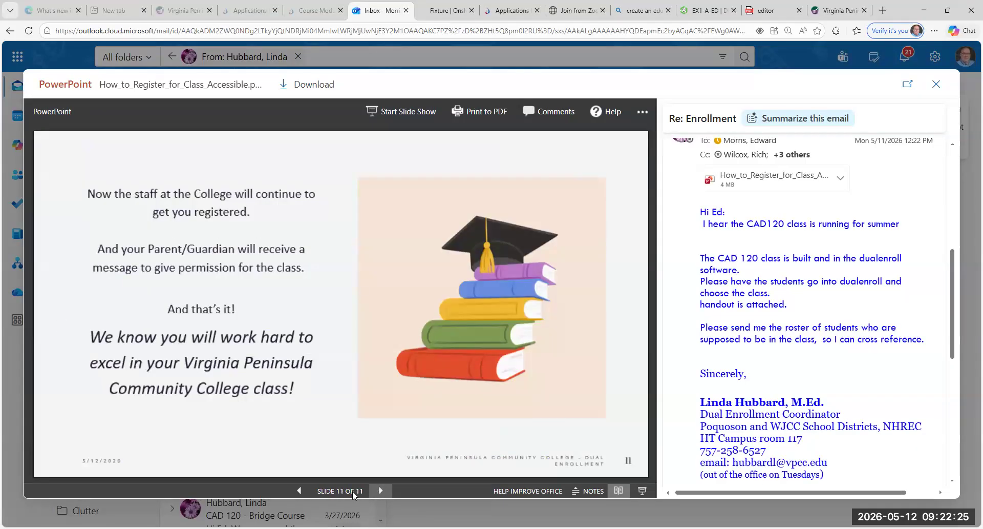
pyautogui.click(299, 491)
pyautogui.click(299, 491)
pyautogui.click(299, 491)
pyautogui.click(299, 491)
pyautogui.click(300, 491)
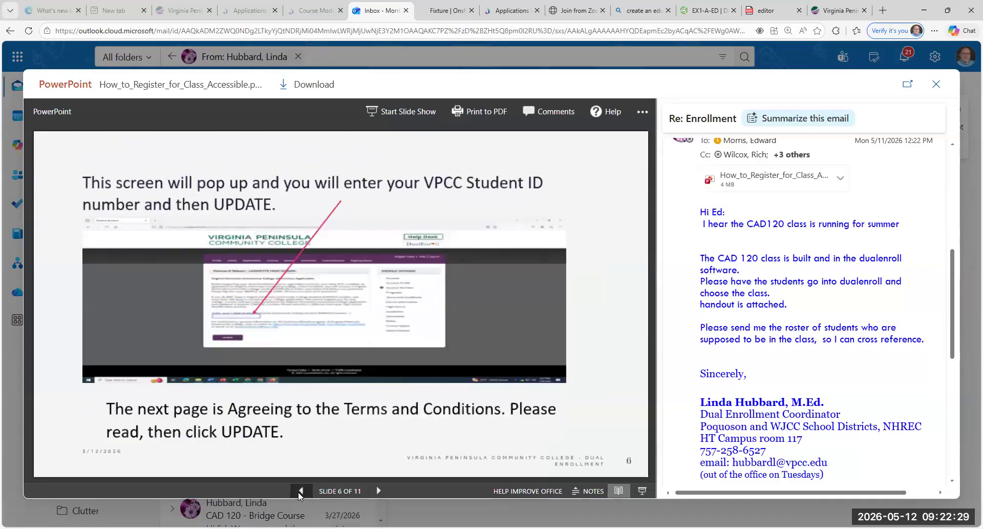
pyautogui.click(300, 491)
pyautogui.click(300, 490)
pyautogui.click(300, 491)
pyautogui.click(300, 490)
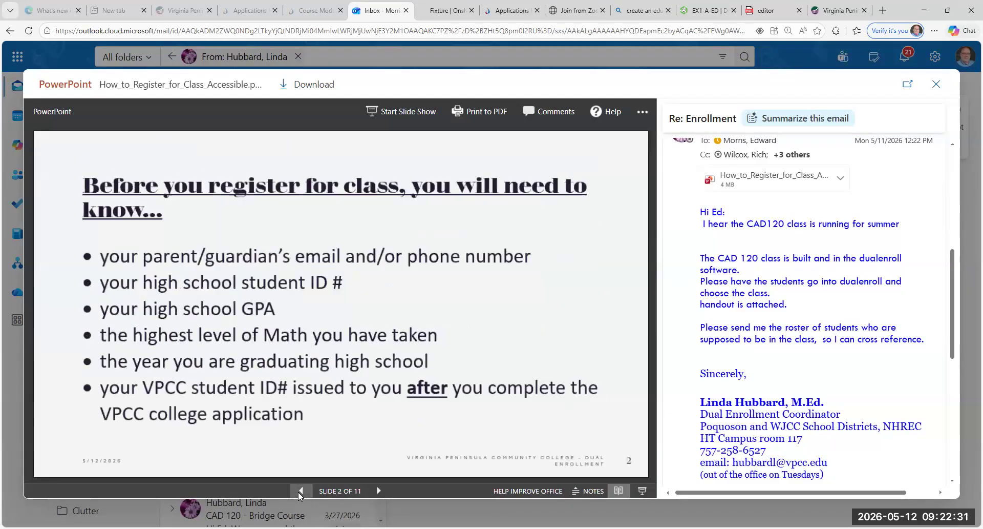
pyautogui.click(300, 491)
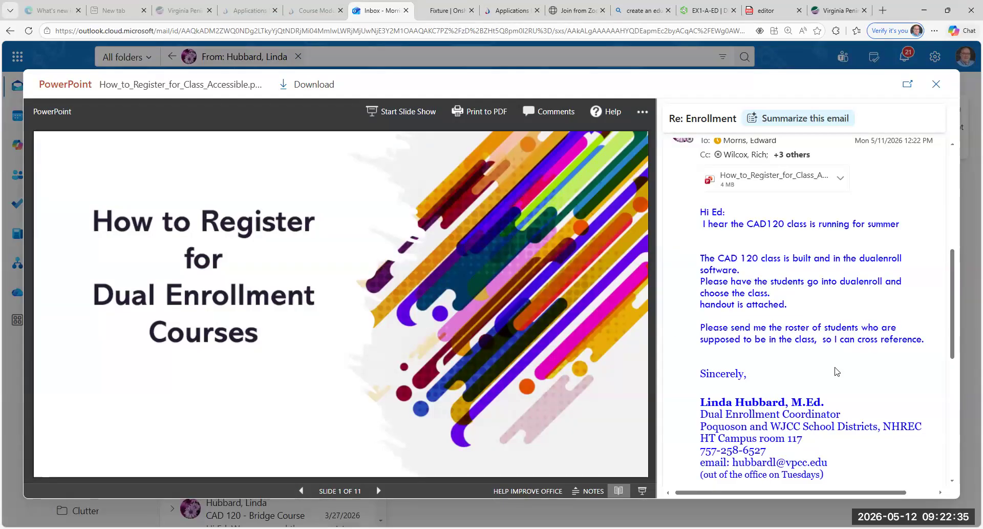
# Step: Advance the handout slide by slide from the title to slide 5
pyautogui.scroll(1, 810, 278)
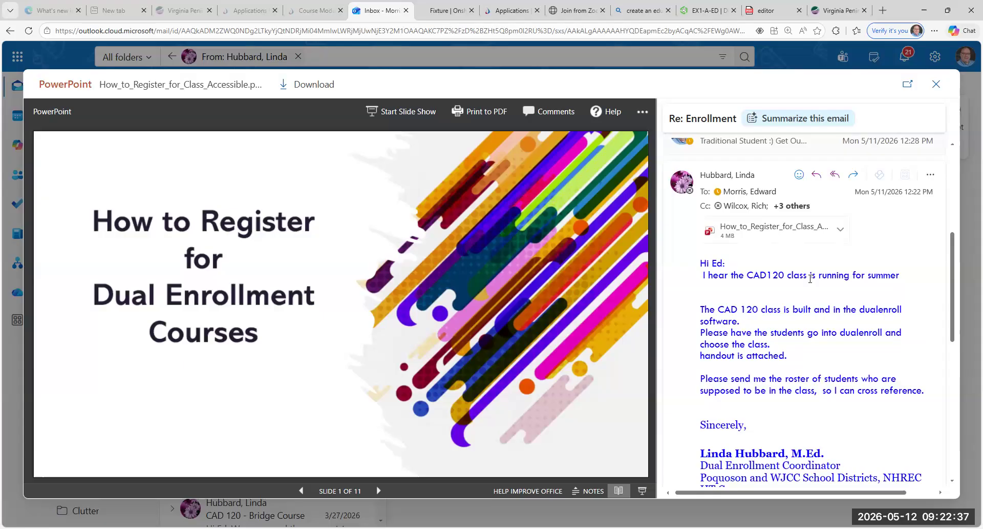
pyautogui.scroll(-1, 810, 278)
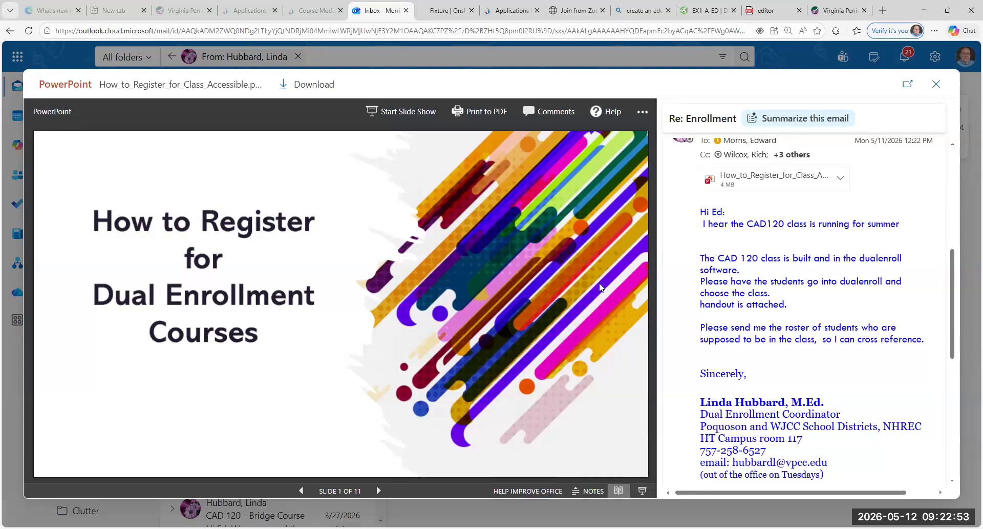
pyautogui.click(378, 489)
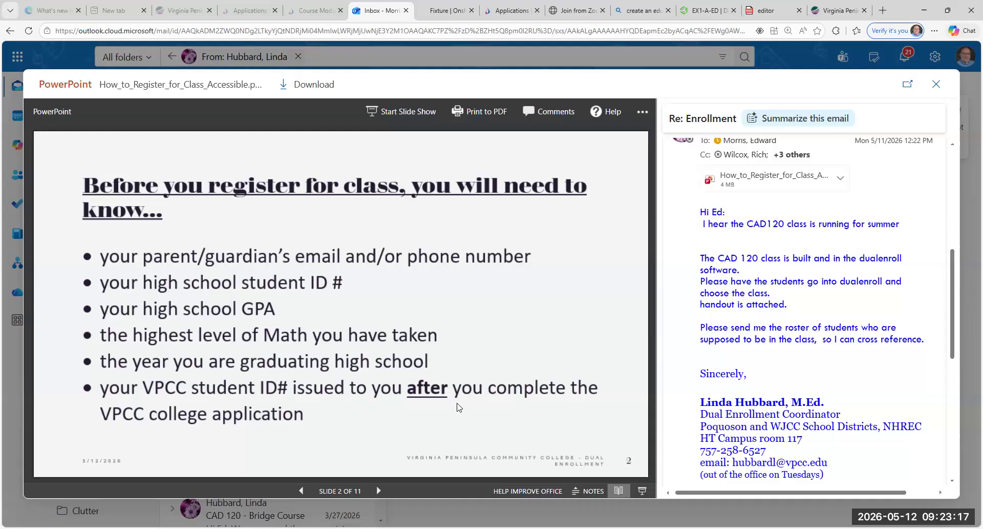
pyautogui.click(378, 490)
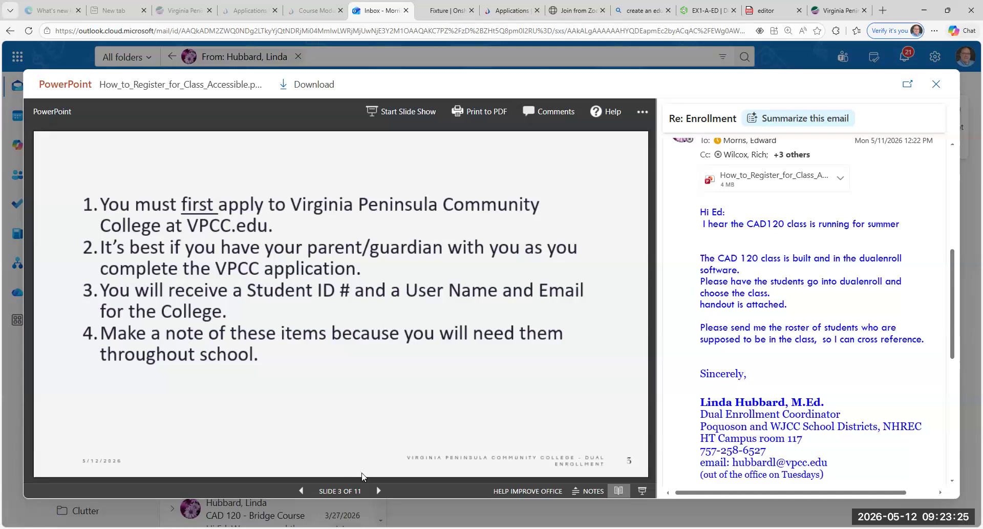
pyautogui.click(379, 490)
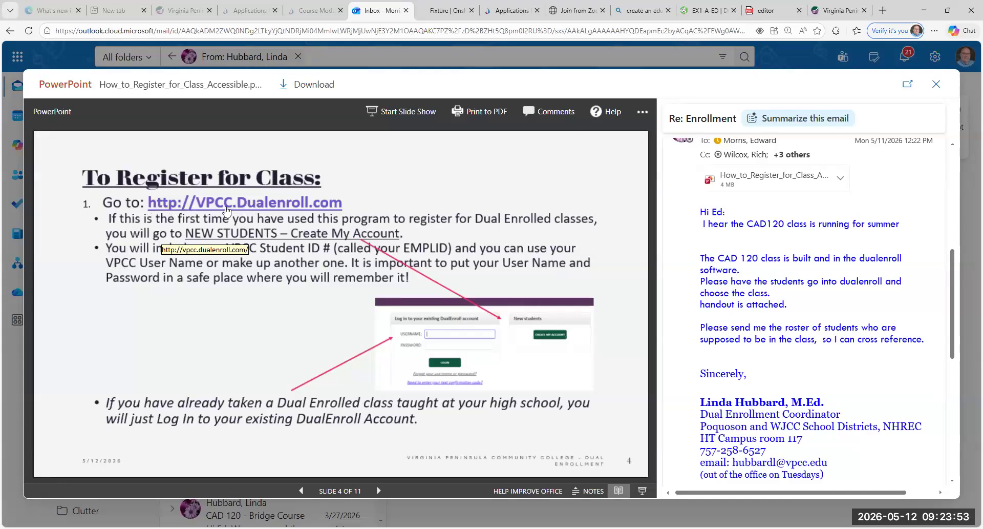
pyautogui.click(378, 491)
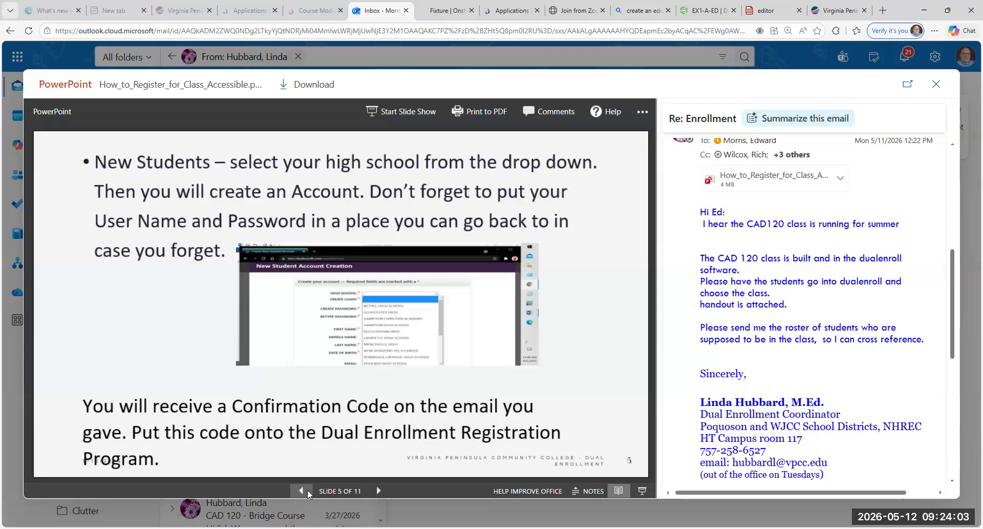
# Step: Go back to slide 4 of 11, the To Register for Class instructions
pyautogui.click(300, 487)
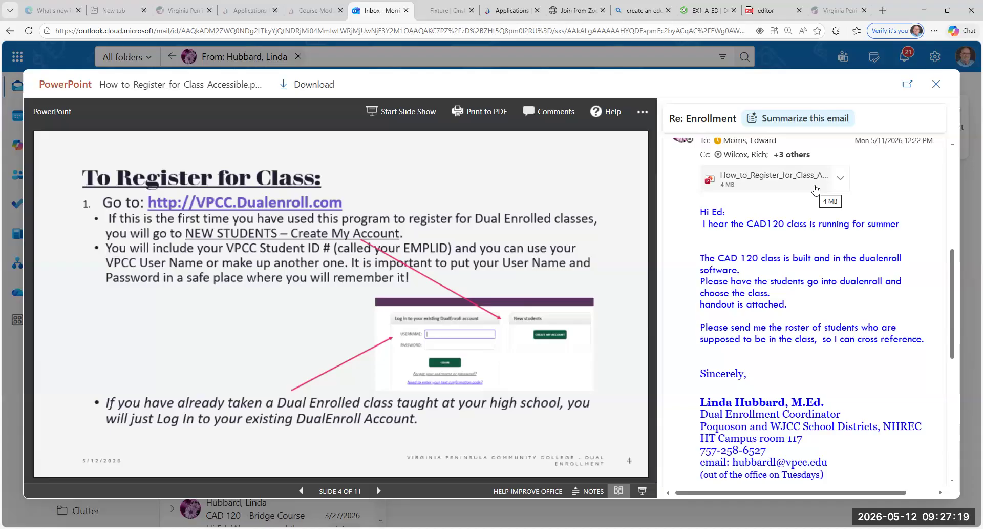
# Step: Expand the Enrollment email's full Cc list and read through the message
pyautogui.scroll(3, 815, 189)
pyautogui.click(794, 308)
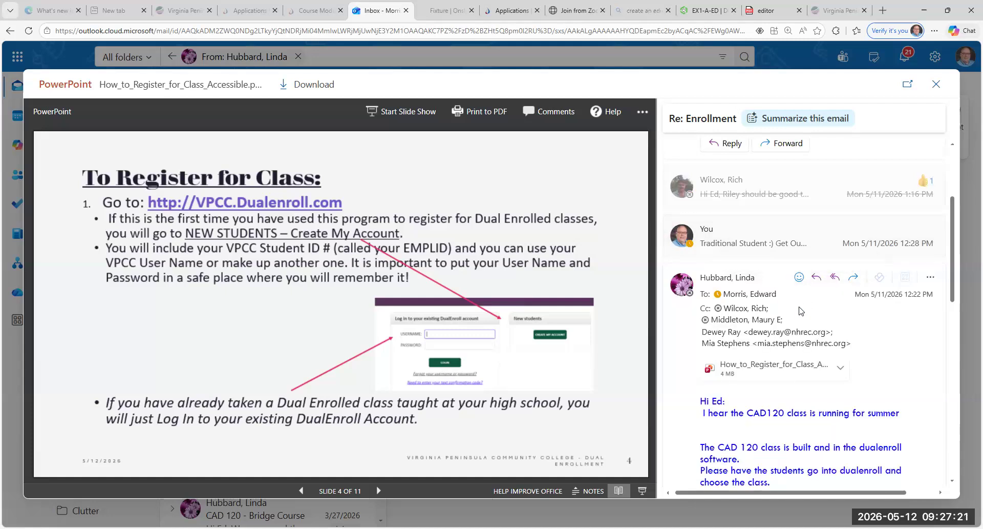
pyautogui.scroll(-2, 802, 303)
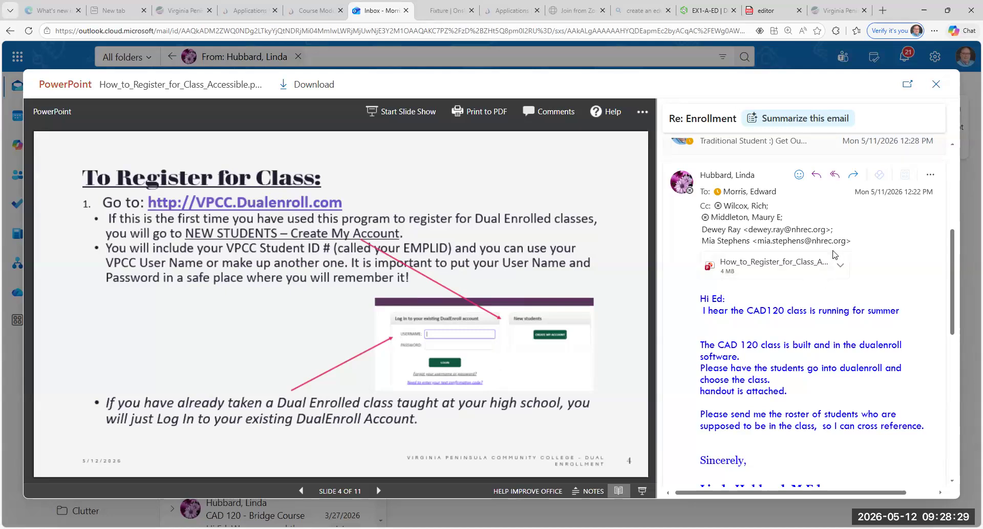
pyautogui.scroll(-3, 835, 251)
pyautogui.scroll(4, 845, 243)
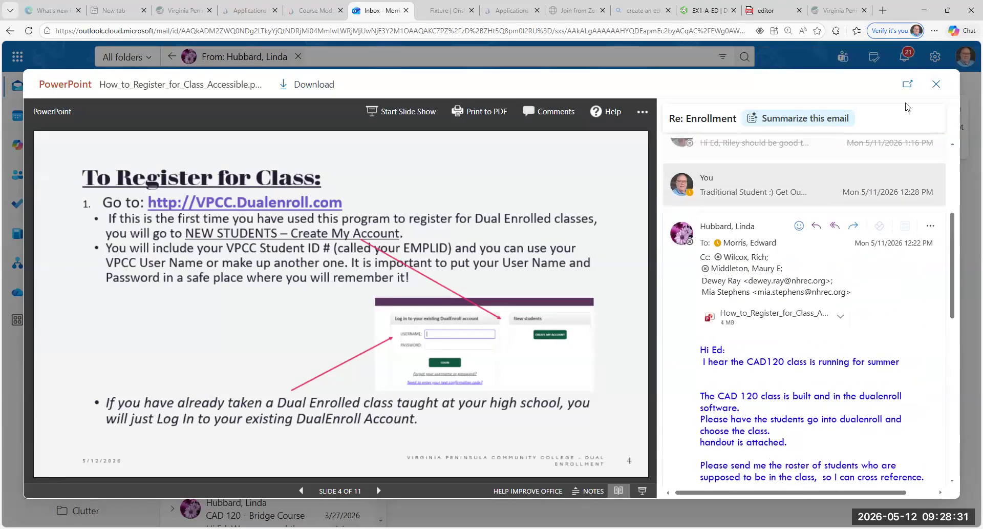
# Step: Close the handout preview and switch to the Virginia Peninsula Community College homepage
pyautogui.click(937, 84)
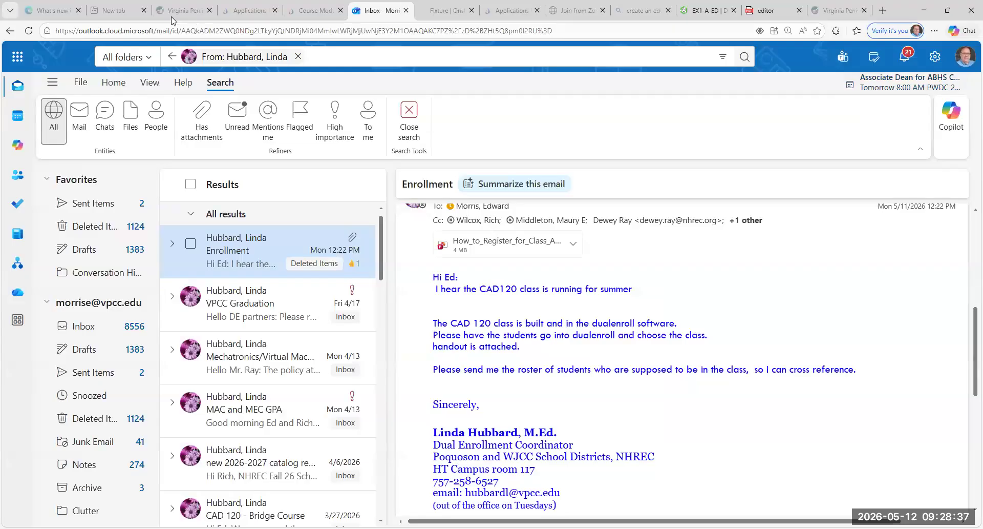
pyautogui.click(185, 10)
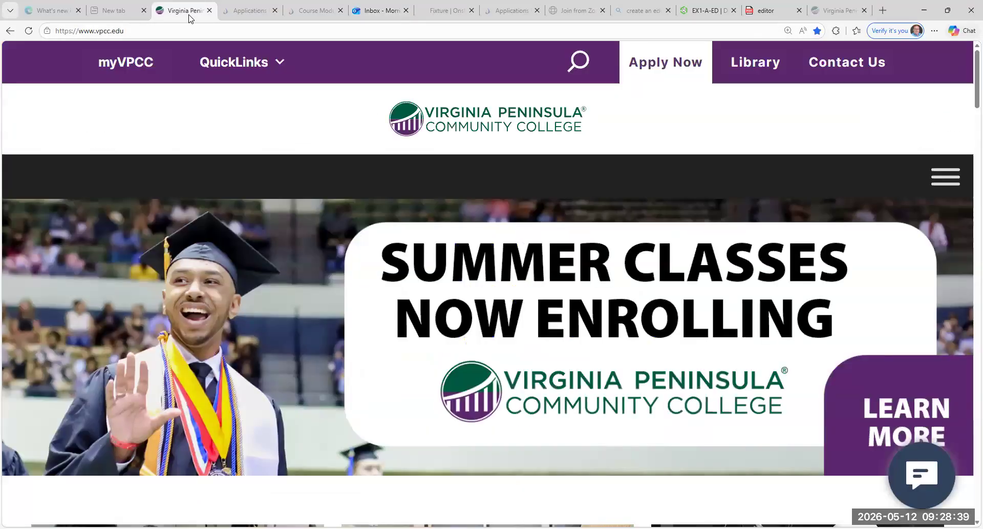
# Step: Launch Canvas from the Applications portal and open the [Summer 2026] CAD 120 - X01 course
pyautogui.click(254, 17)
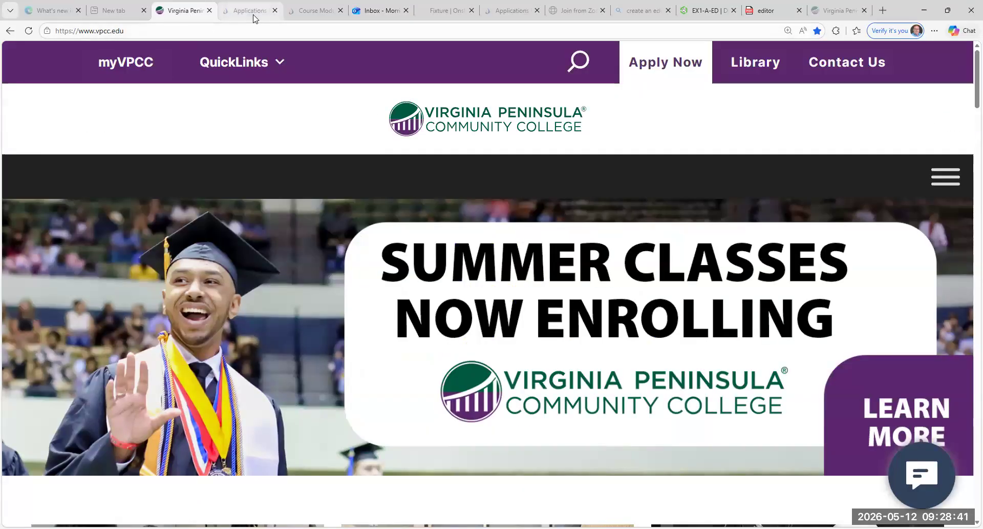
pyautogui.click(558, 248)
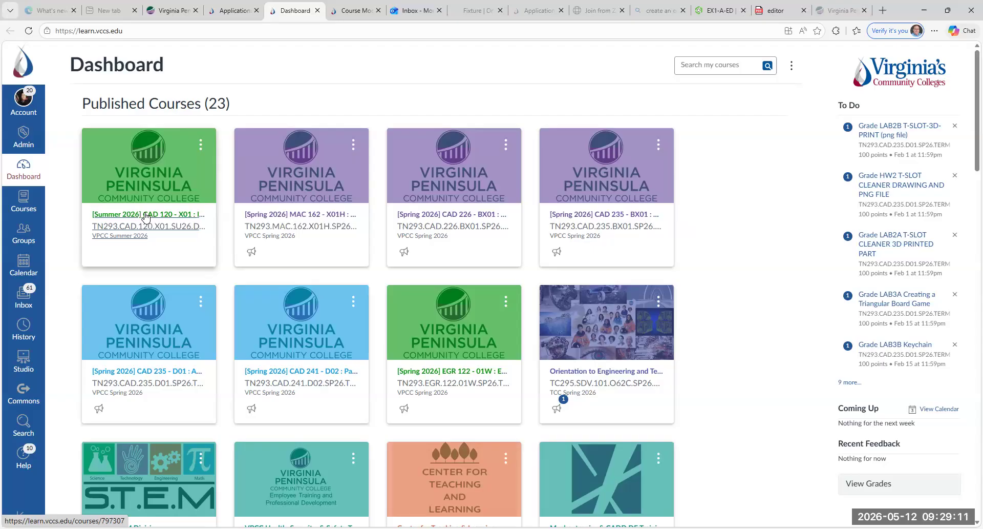
pyautogui.click(147, 215)
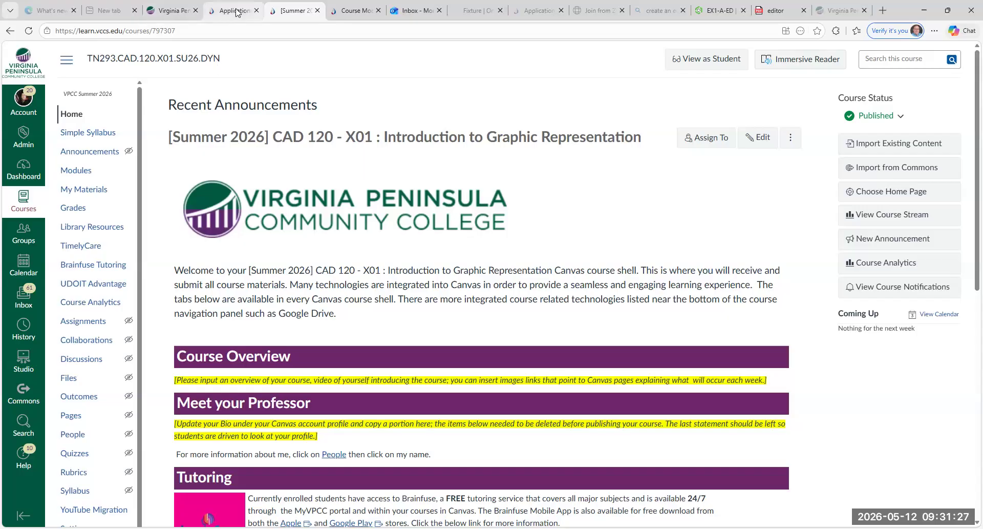
# Step: Clear the Outlook search to show the full inbox, checking the college site and Applications portal tabs
pyautogui.click(175, 10)
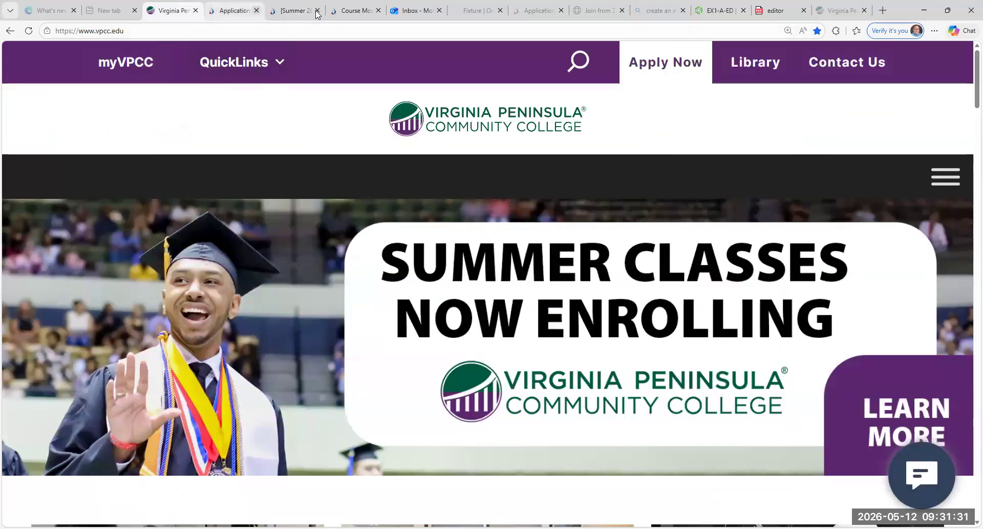
pyautogui.click(416, 11)
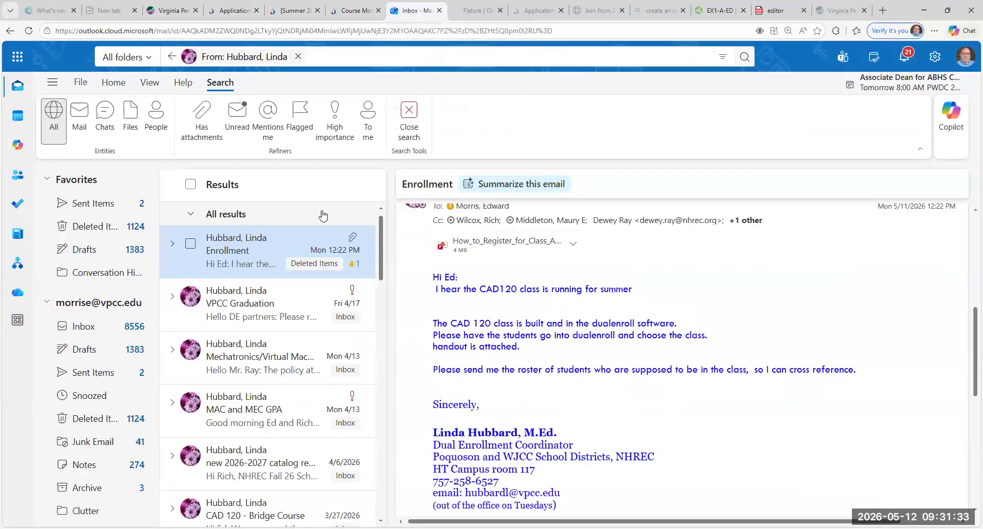
pyautogui.click(76, 333)
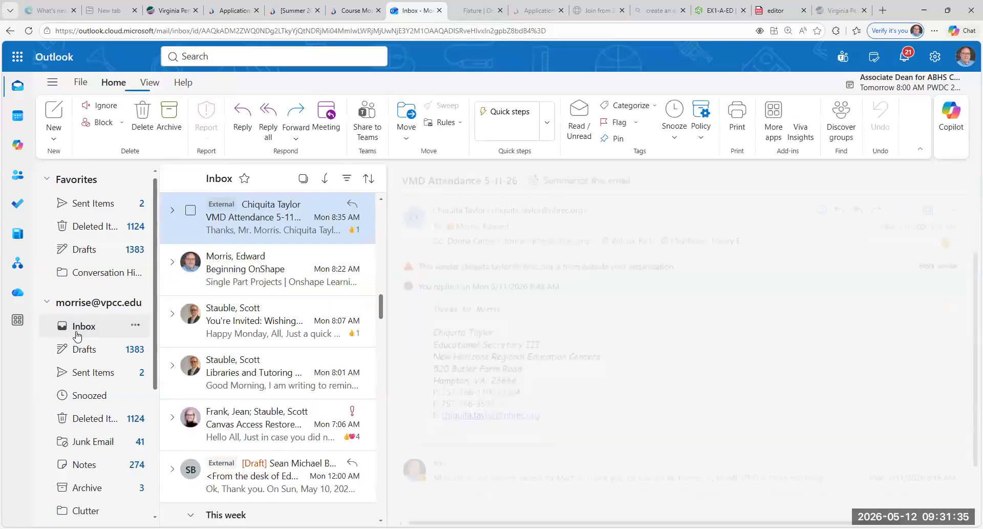
pyautogui.click(233, 10)
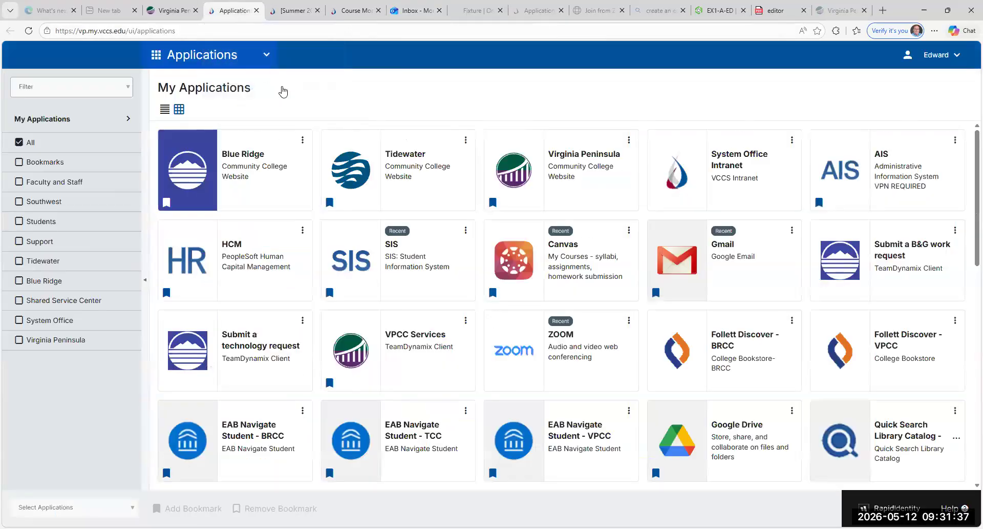
pyautogui.click(174, 10)
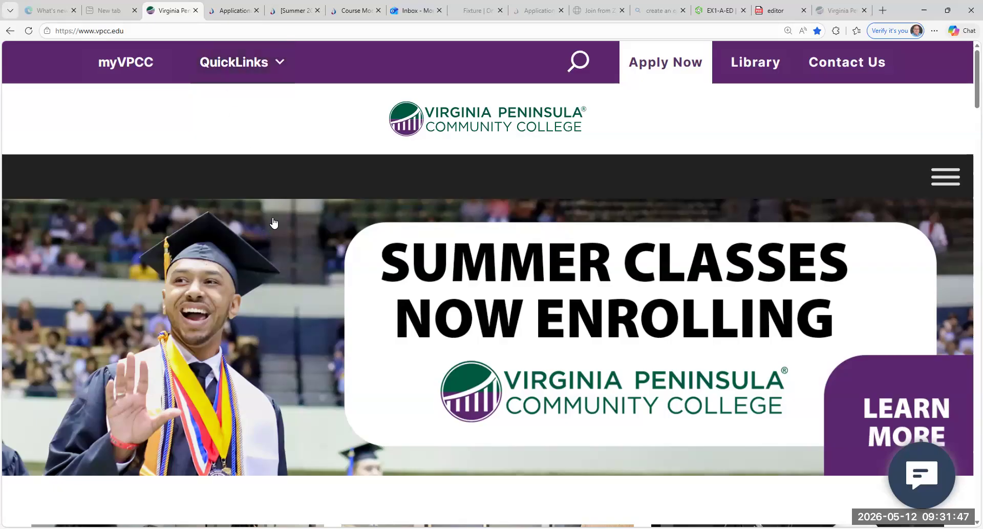
pyautogui.click(417, 11)
pyautogui.scroll(3, 325, 195)
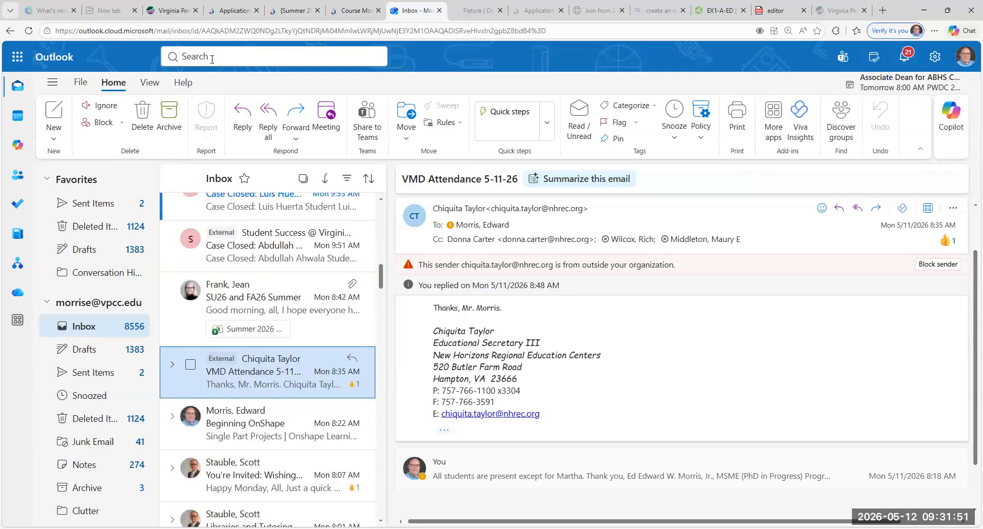
# Step: Search Outlook for mail from the colleague by name and open the 'Exams and room numbers' email
pyautogui.click(212, 59)
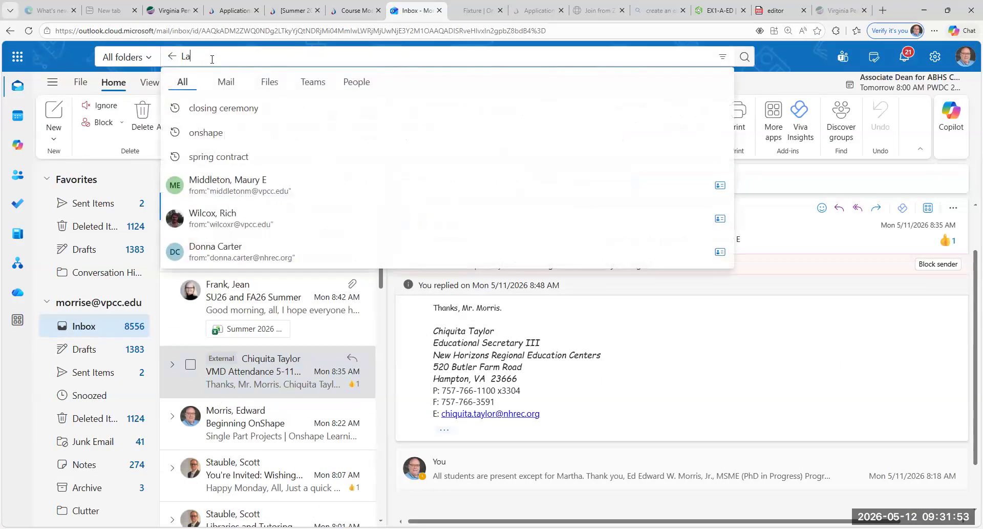
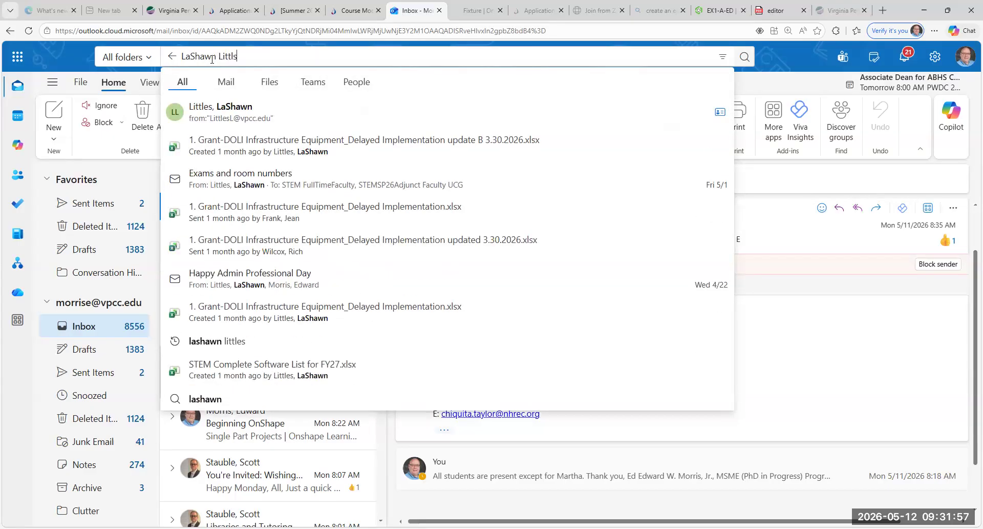
pyautogui.click(219, 121)
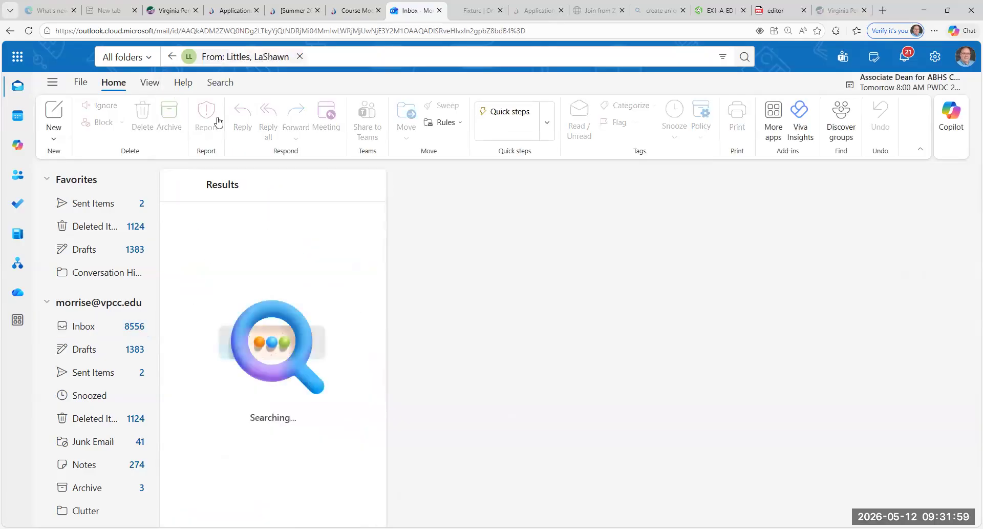
pyautogui.click(267, 264)
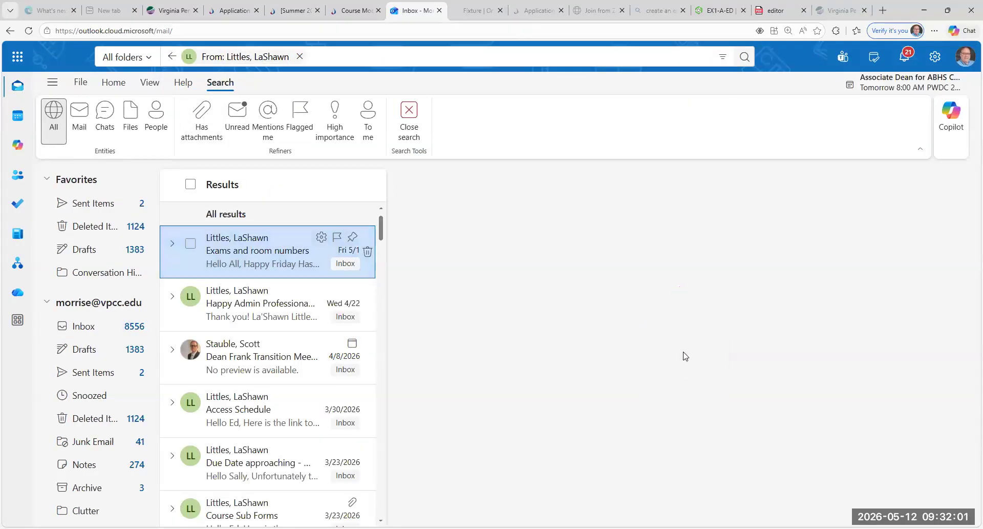